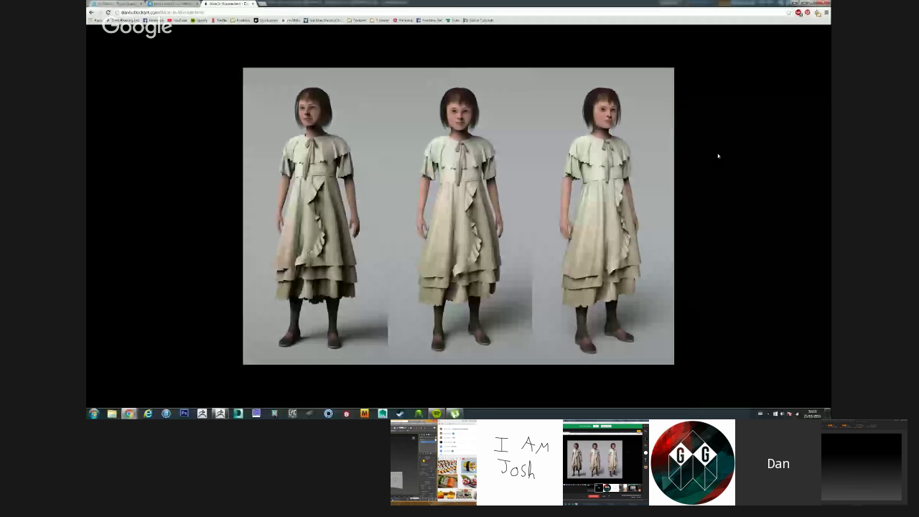
# - Close the enlarged render of the girl in the dress and go to the Character Art gallery
pyautogui.click(717, 156)
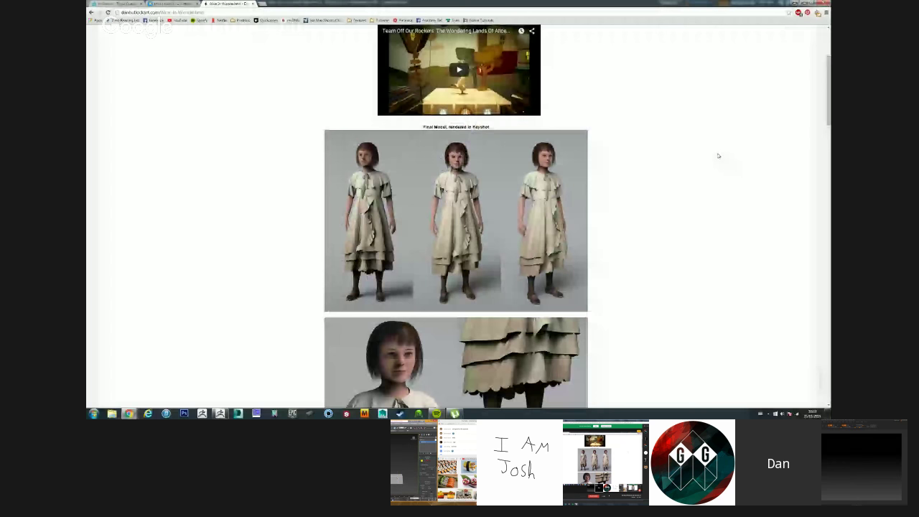
pyautogui.scroll(1, 345, 66)
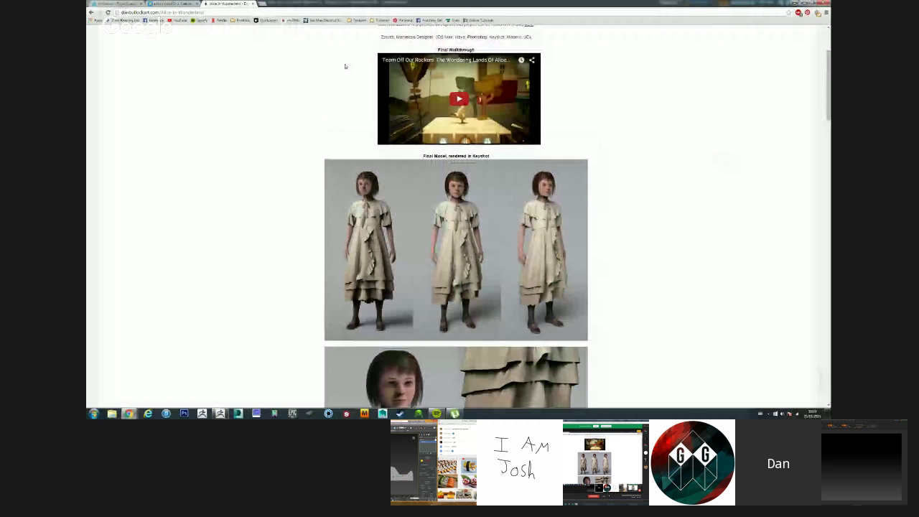
pyautogui.scroll(3, 345, 66)
pyautogui.click(361, 70)
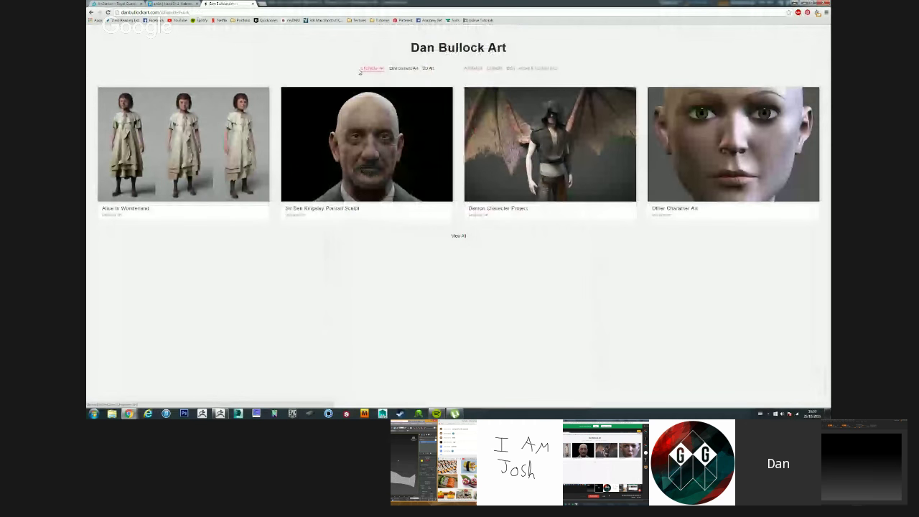
# - View the images of the Sir Ben Kingsley Portrait Sculpt project, followed by those of the Demon Character Project
pyautogui.click(367, 144)
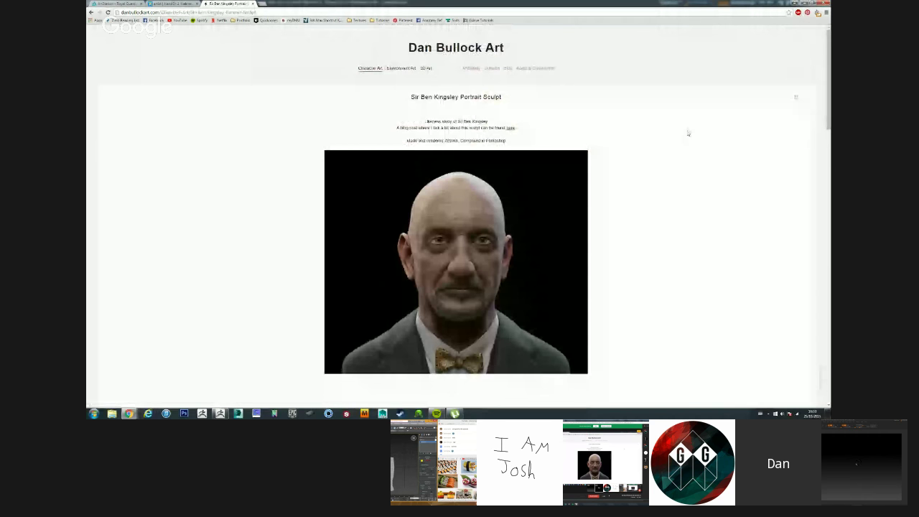
pyautogui.scroll(-3, 687, 133)
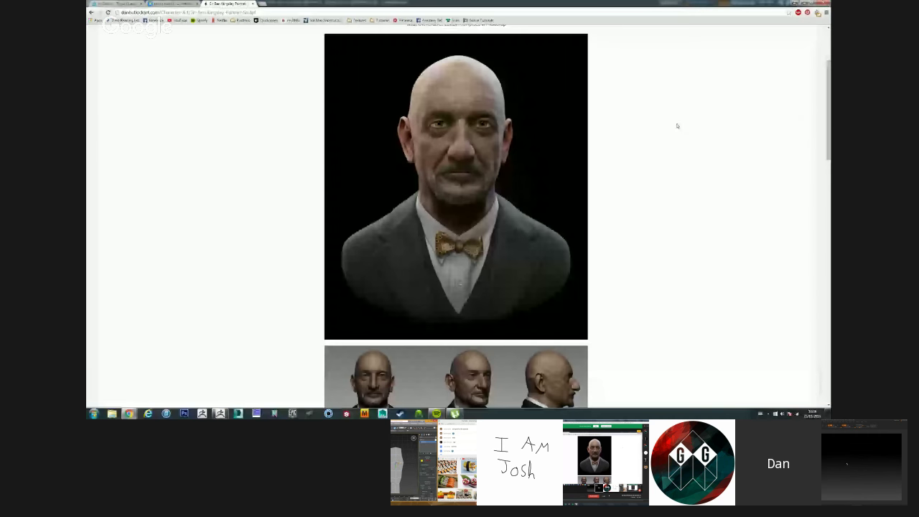
pyautogui.scroll(-12, 682, 118)
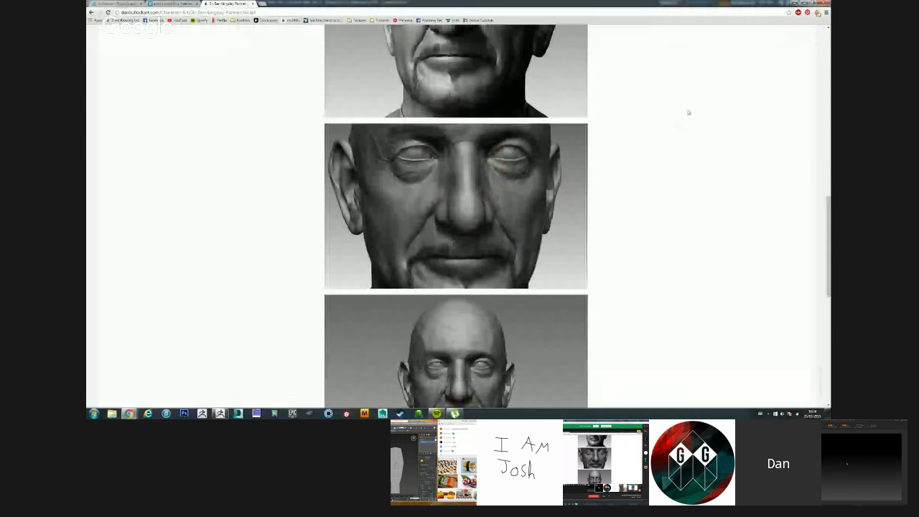
pyautogui.hotkey('alt', 'Left')
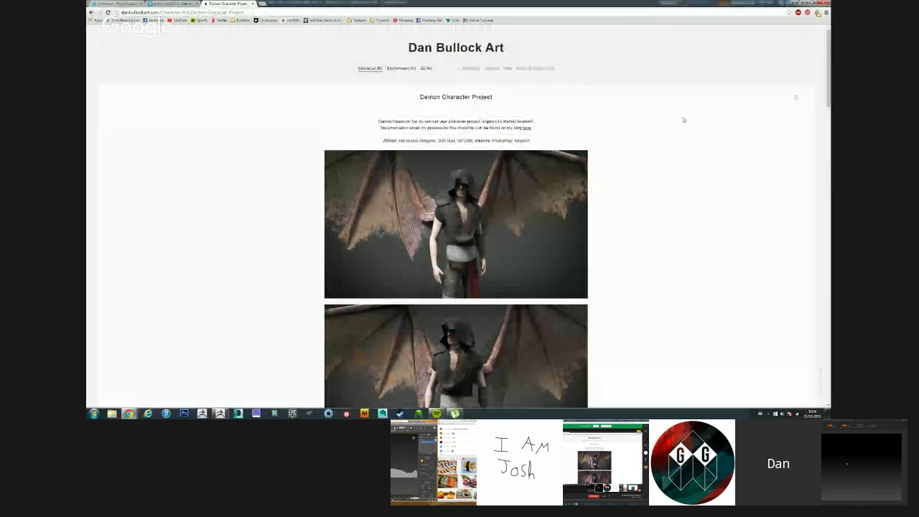
pyautogui.scroll(-4, 683, 120)
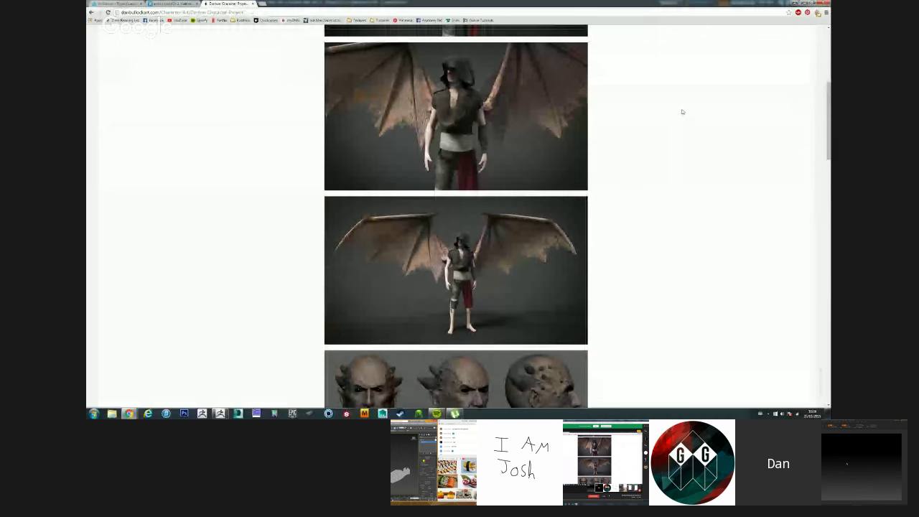
# - Open the Other Character Art project and look through its realistic portraits, expression study and stylised sculpting experiments
pyautogui.hotkey('alt', 'Left')
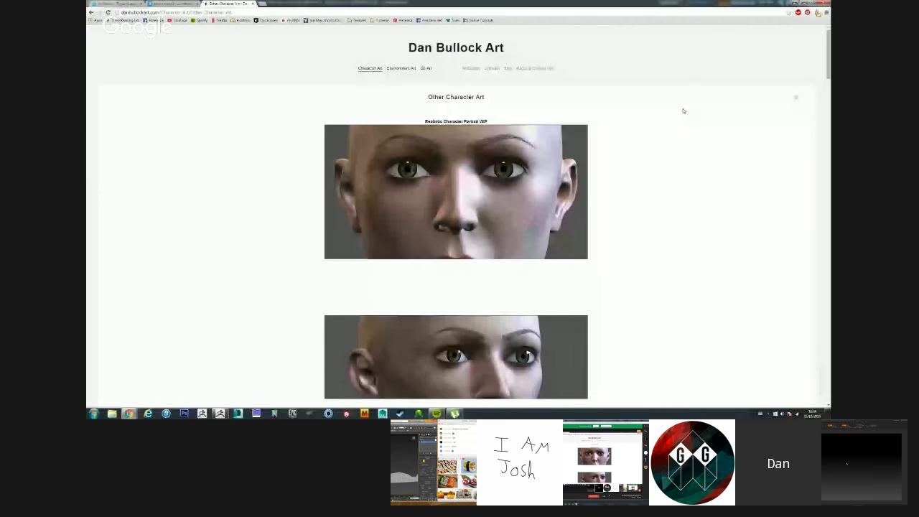
pyautogui.scroll(-6, 683, 110)
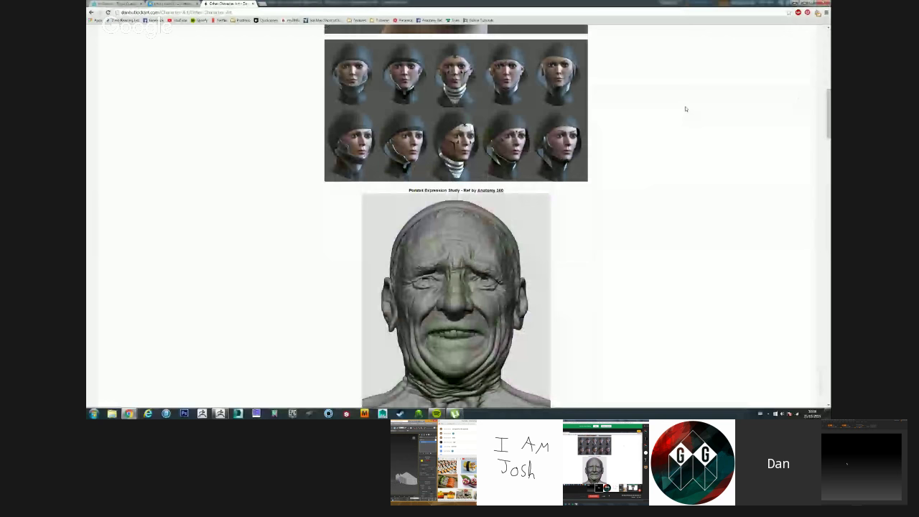
pyautogui.scroll(-4, 682, 106)
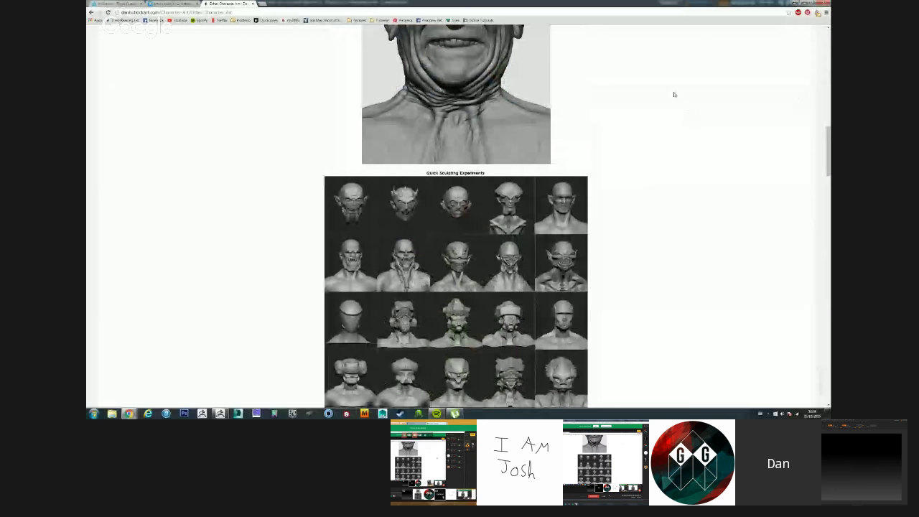
pyautogui.scroll(-7, 674, 93)
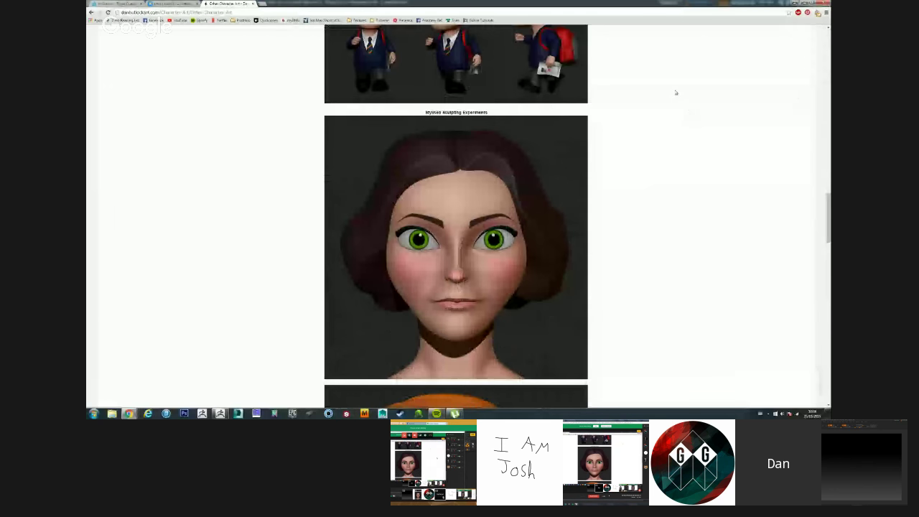
pyautogui.scroll(-5, 674, 92)
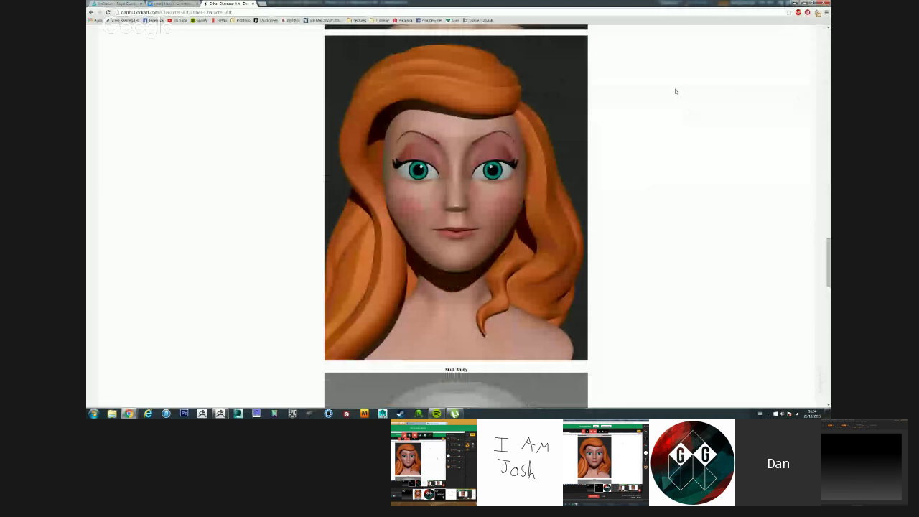
pyautogui.scroll(-7, 675, 91)
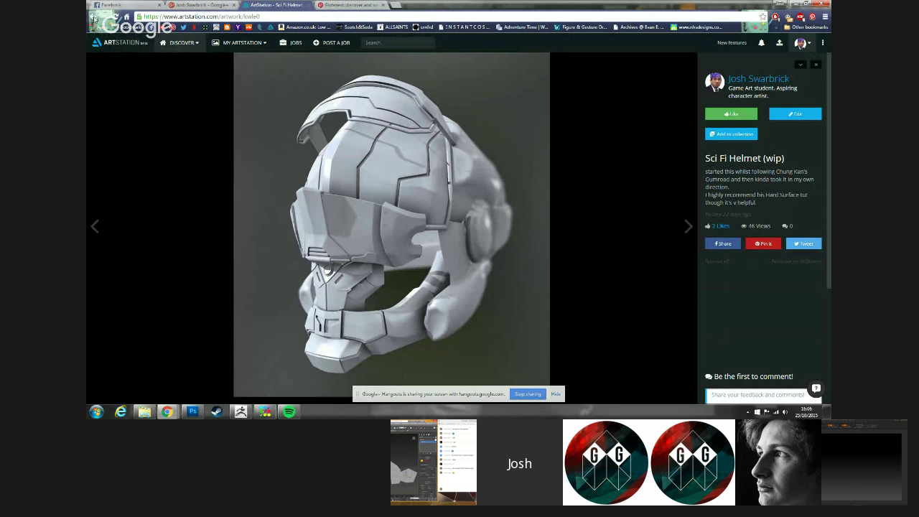
# - Go back from the Sci Fi Helmet to the ArtStation profile gallery and look through the Mobile Character: Aviator renders
pyautogui.click(94, 16)
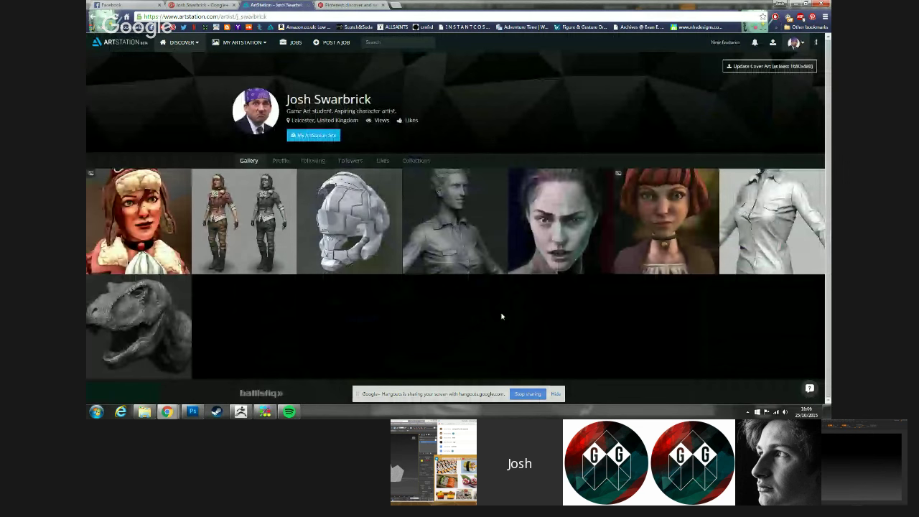
pyautogui.click(139, 223)
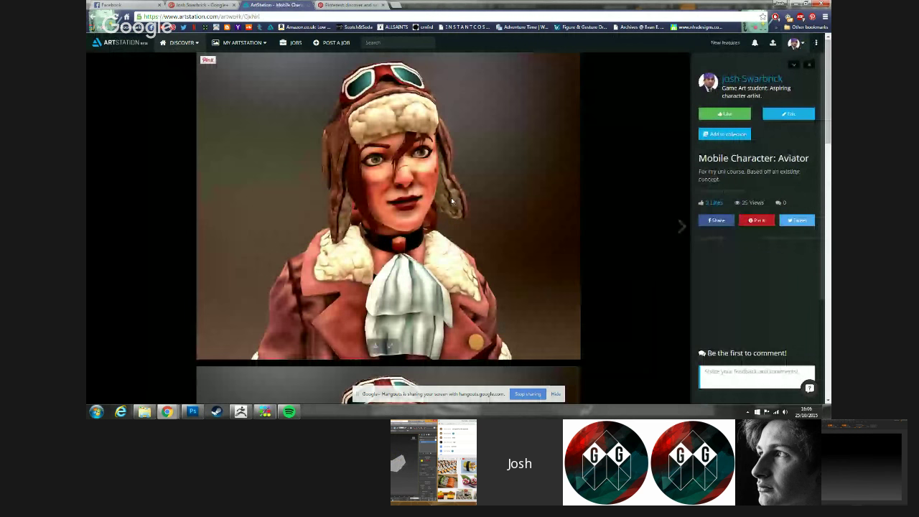
pyautogui.scroll(-2, 507, 200)
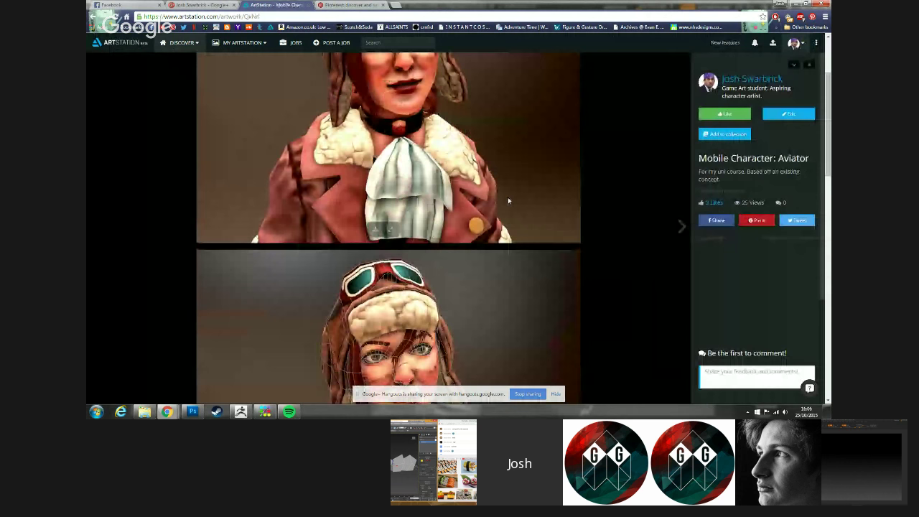
pyautogui.scroll(-3, 507, 197)
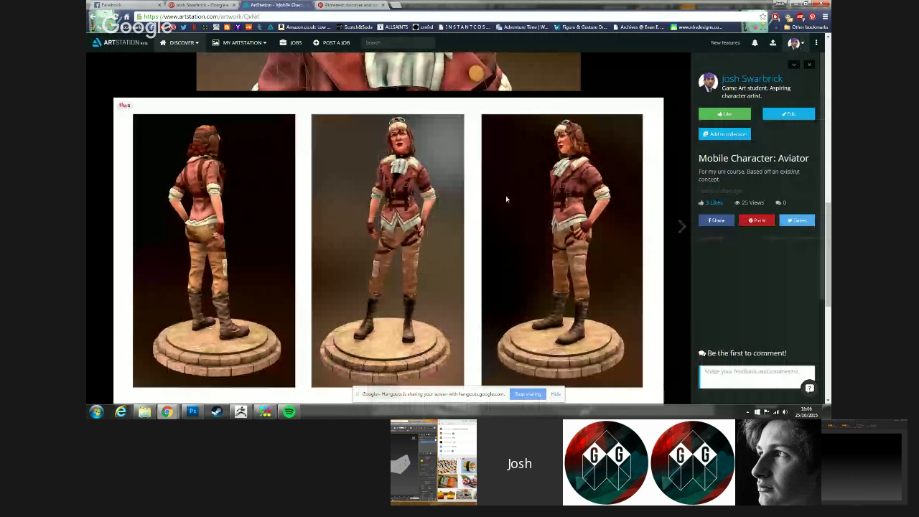
pyautogui.scroll(-2, 506, 198)
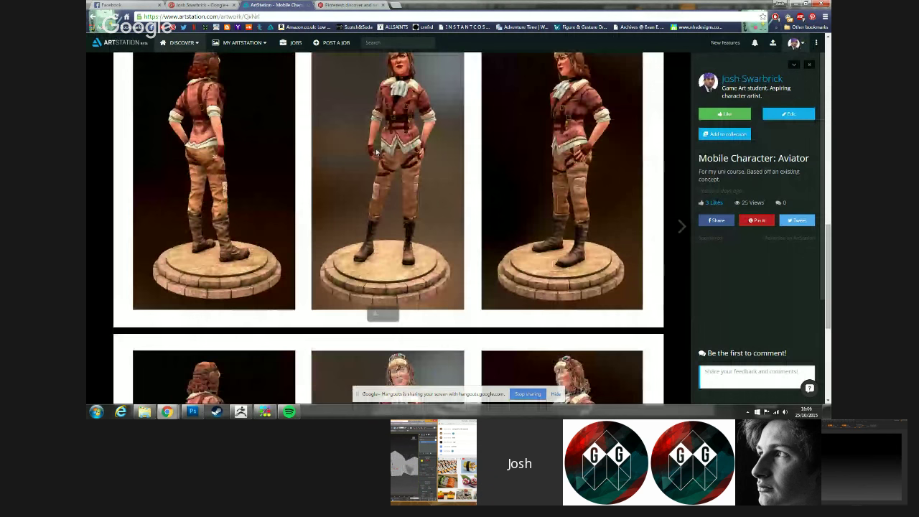
pyautogui.scroll(1, 497, 285)
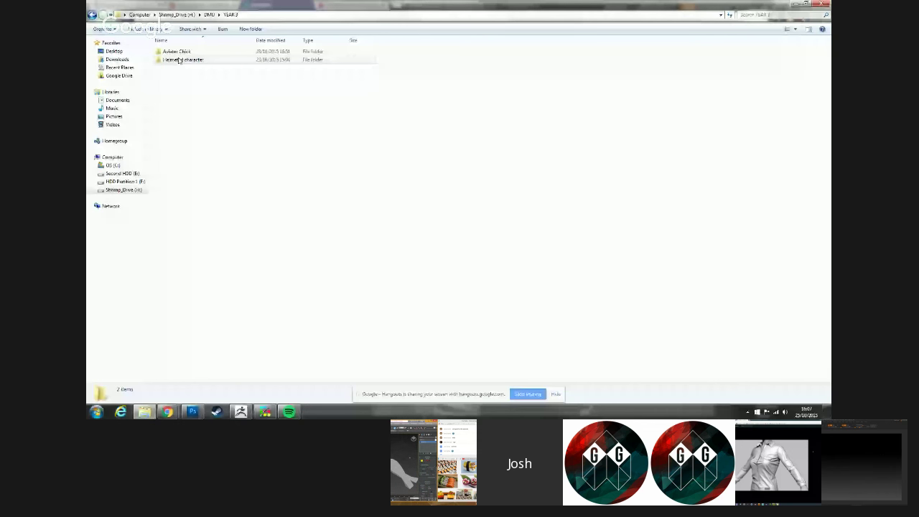
# - In Windows Explorer, view render 02.jpg from the Helmeted character project's helmet renders subfolder 02, and close the image
pyautogui.doubleClick(178, 60)
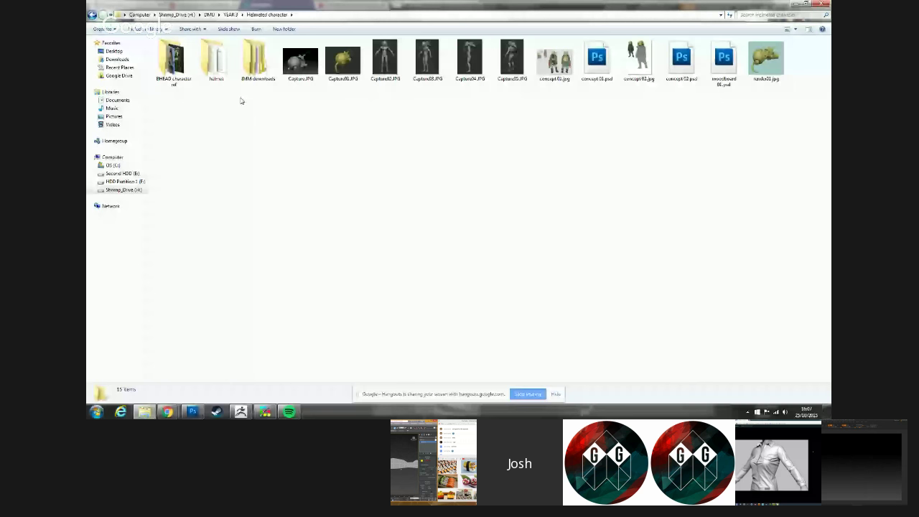
pyautogui.doubleClick(215, 61)
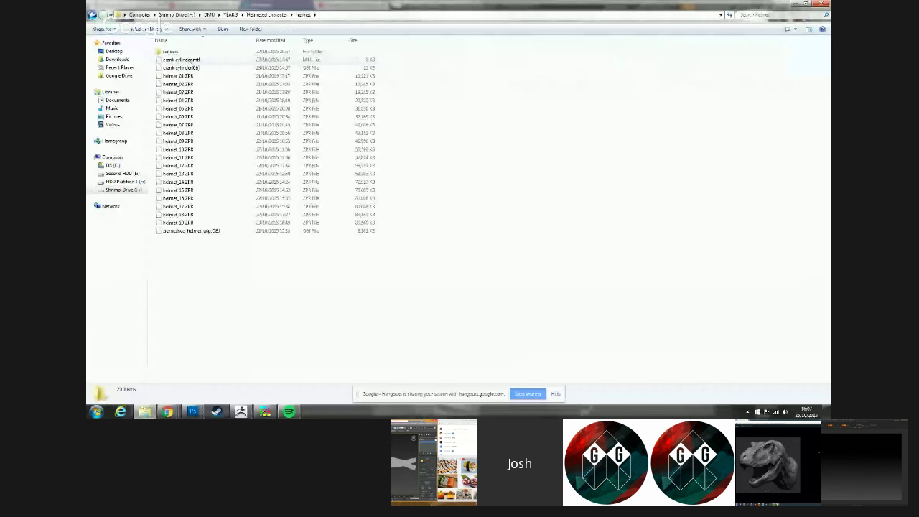
pyautogui.doubleClick(179, 51)
pyautogui.doubleClick(193, 60)
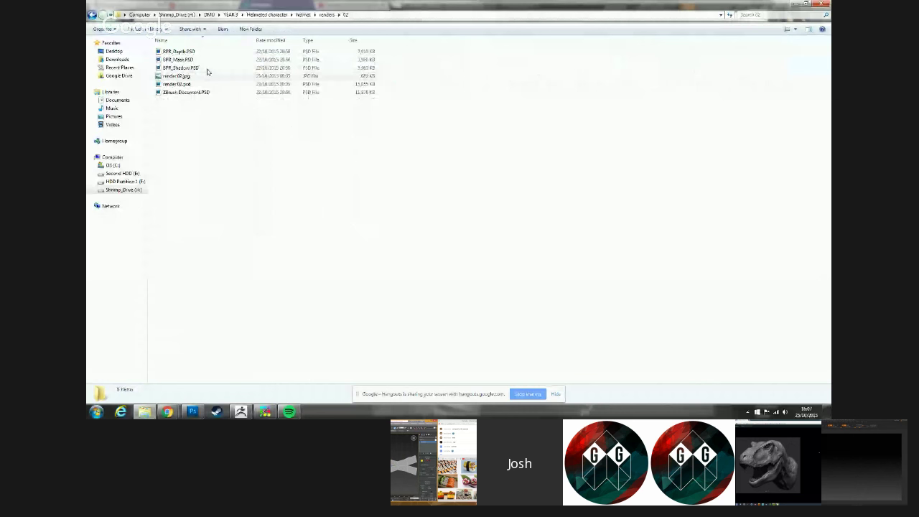
pyautogui.doubleClick(207, 75)
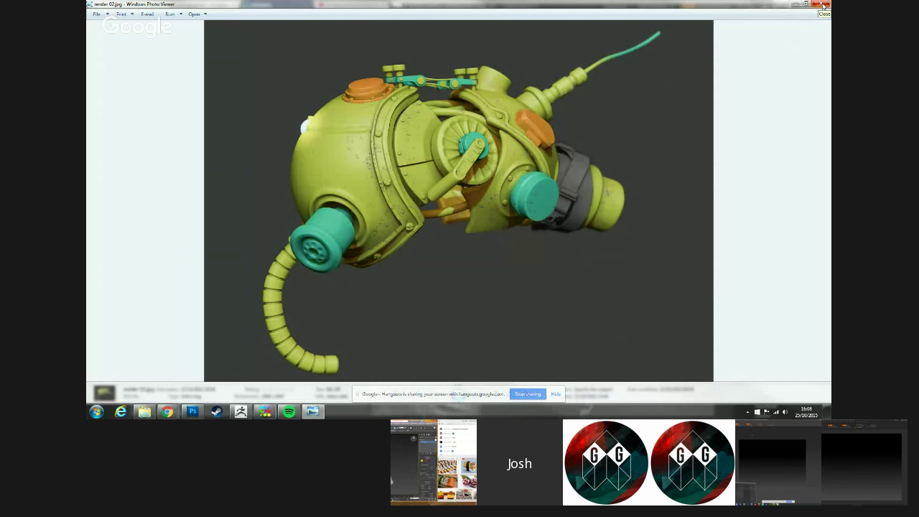
pyautogui.click(824, 5)
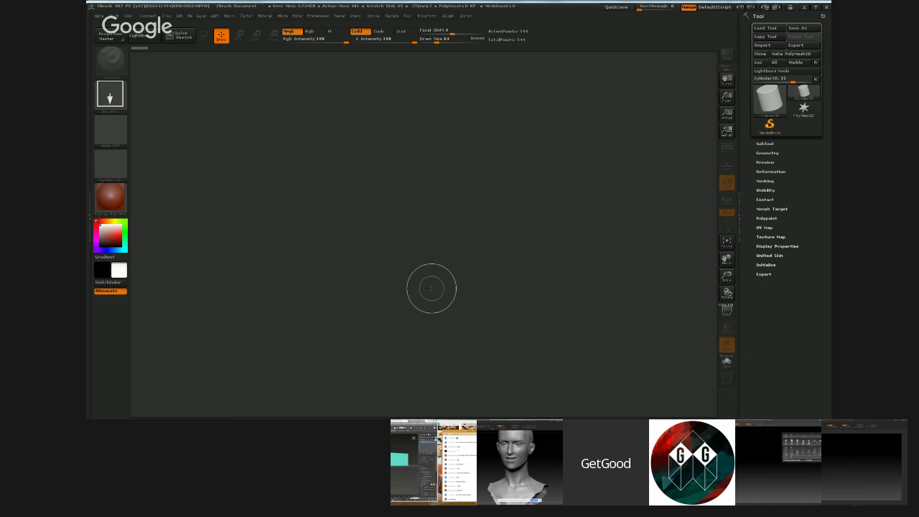
# - In ZBrush, draw an editable Cylinder3D on the canvas and convert it to a PolyMesh3D
pyautogui.moveTo(419, 215); pyautogui.dragTo(408, 177)
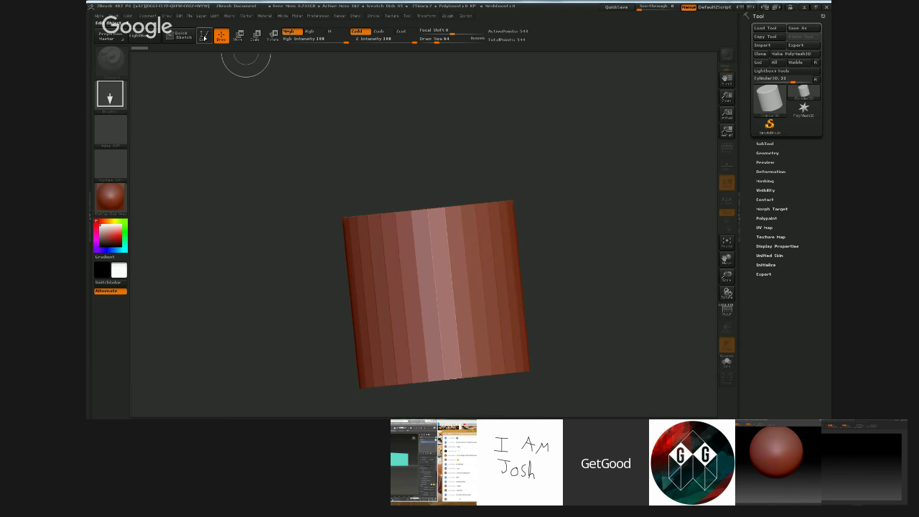
pyautogui.click(204, 36)
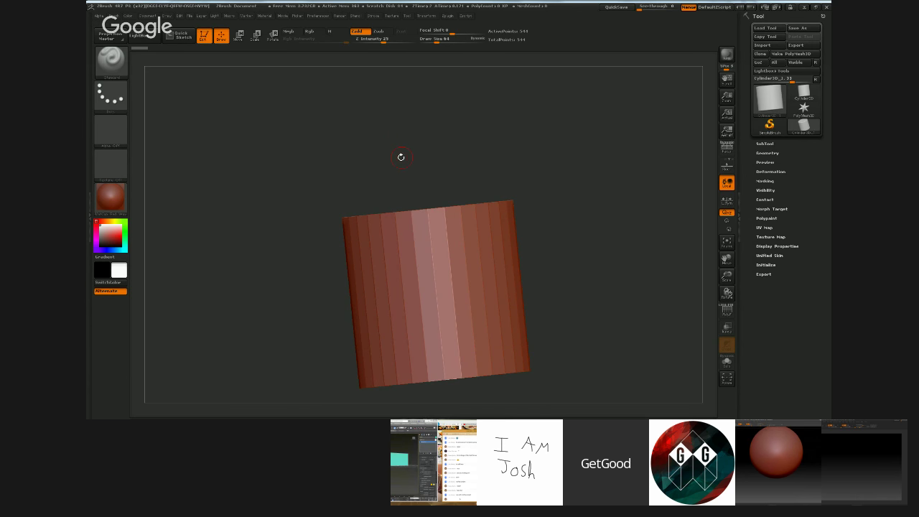
pyautogui.moveTo(396, 142); pyautogui.dragTo(424, 115)
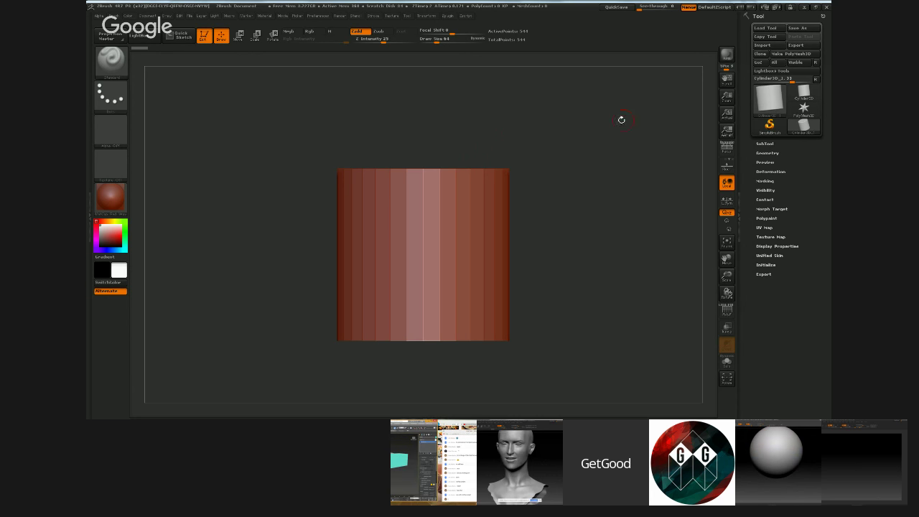
pyautogui.click(795, 53)
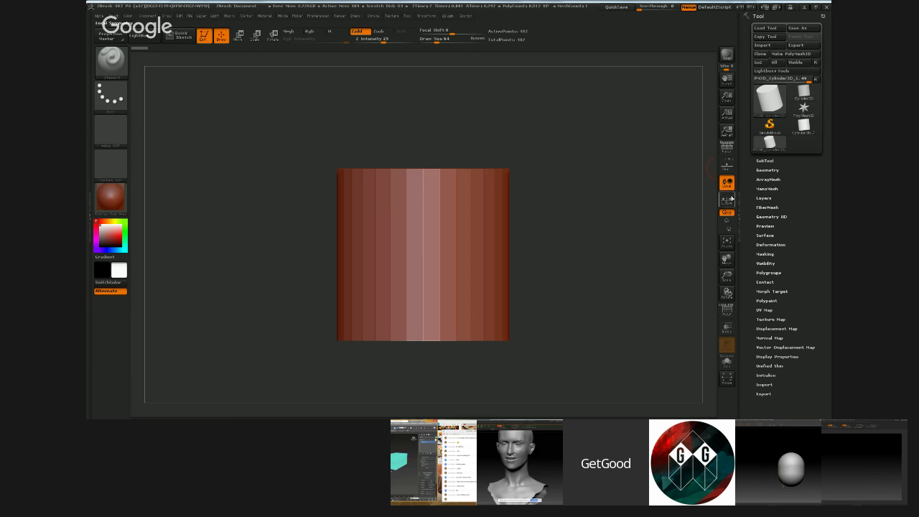
# - Turn on perspective and the floor grid, and view the cylinder standing on the grid from slightly above
pyautogui.click(723, 151)
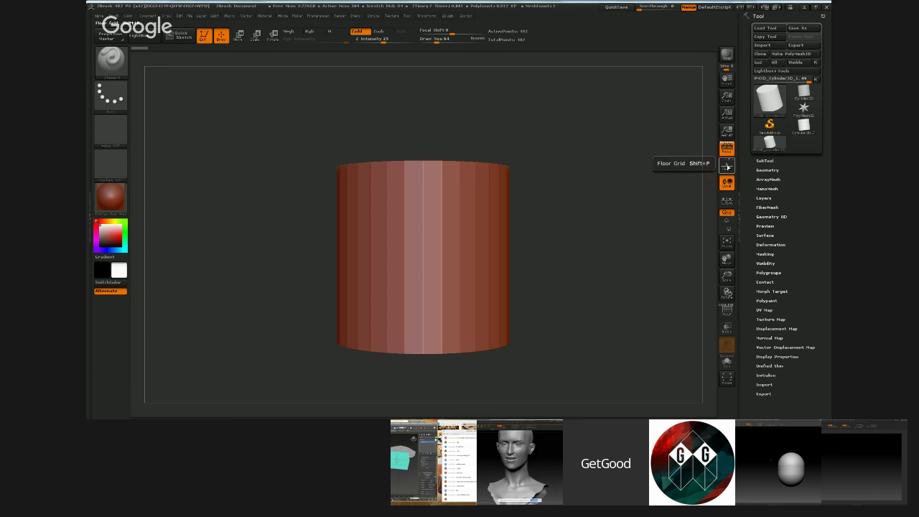
pyautogui.click(727, 167)
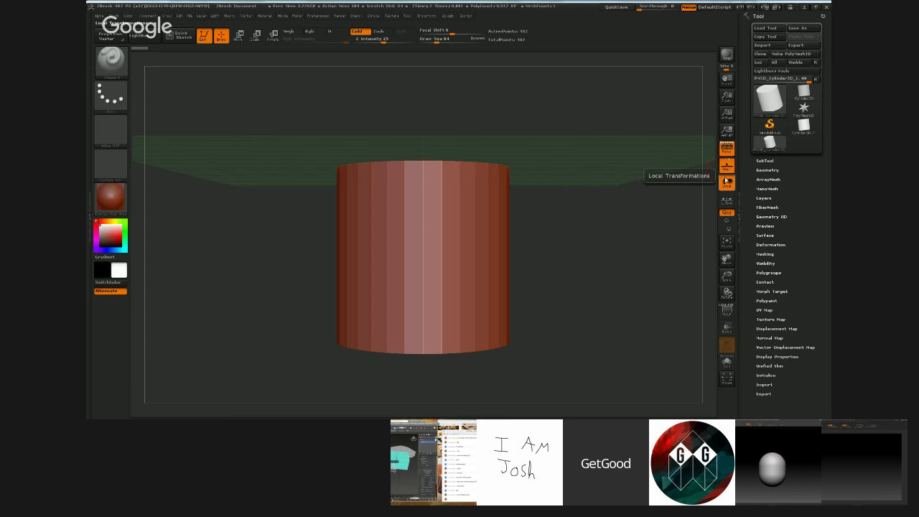
pyautogui.moveTo(584, 273)
pyautogui.mouseDown()
pyautogui.moveTo(580, 239)
pyautogui.moveTo(584, 293)
pyautogui.moveTo(580, 217)
pyautogui.moveTo(596, 293)
pyautogui.moveTo(589, 270)
pyautogui.mouseUp()
pyautogui.moveTo(589, 269)
pyautogui.keyDown('alt'); pyautogui.mouseDown(button='right')
pyautogui.moveTo(586, 248)
pyautogui.moveTo(595, 279)
pyautogui.mouseUp(button='right'); pyautogui.keyUp('alt')
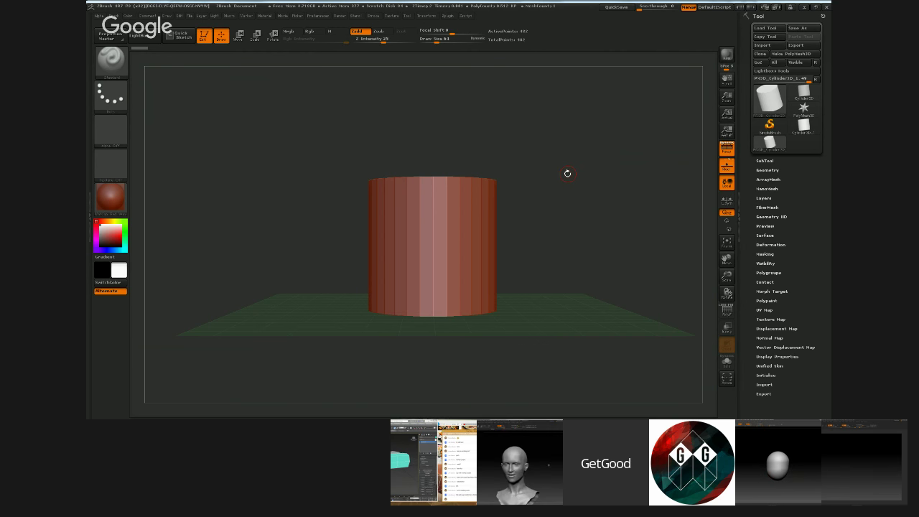
pyautogui.moveTo(577, 174)
pyautogui.mouseDown()
pyautogui.moveTo(560, 189)
pyautogui.moveTo(584, 204)
pyautogui.moveTo(595, 191)
pyautogui.moveTo(543, 199)
pyautogui.moveTo(573, 190)
pyautogui.mouseUp()
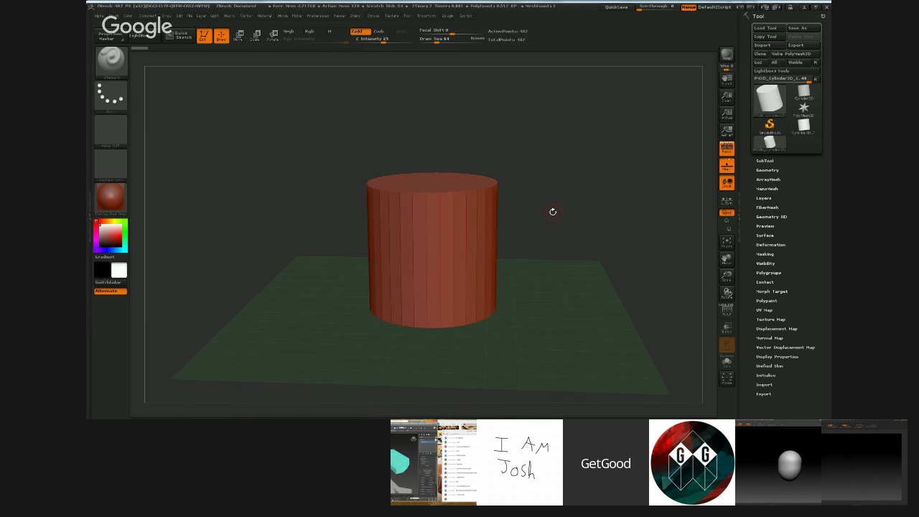
# - Mask a rectangular area across the upper part of the cylinder's side and invert the mask
pyautogui.press('ctrl')
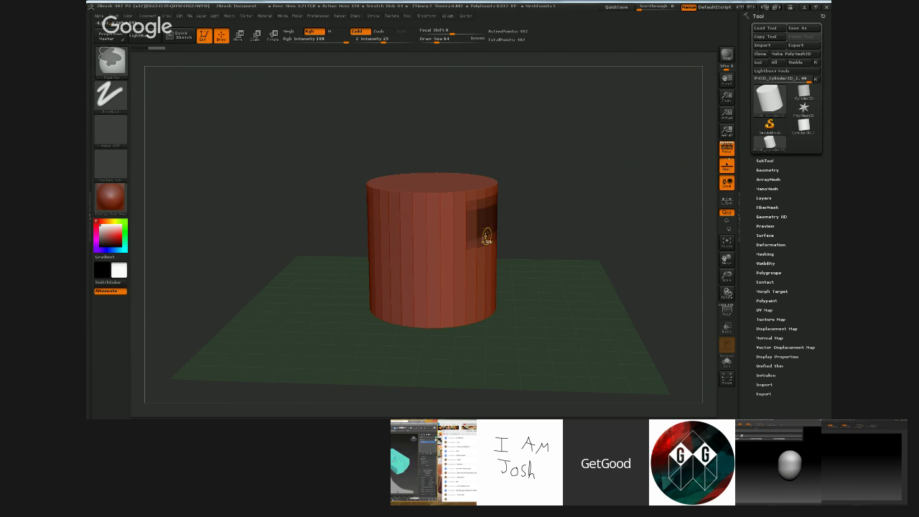
pyautogui.moveTo(550, 212)
pyautogui.keyDown('ctrl'); pyautogui.mouseDown(button='right')
pyautogui.moveTo(596, 248)
pyautogui.moveTo(558, 216)
pyautogui.mouseUp(button='right'); pyautogui.keyUp('ctrl')
pyautogui.keyDown('ctrl'); pyautogui.moveTo(584, 190); pyautogui.dragTo(376, 283); pyautogui.keyUp('ctrl')
pyautogui.keyDown('ctrl'); pyautogui.click(544, 214); pyautogui.keyUp('ctrl')
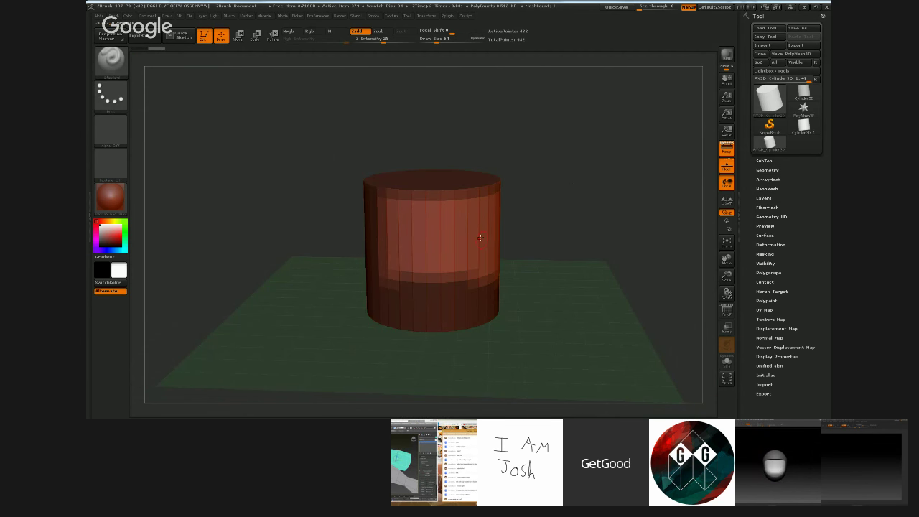
# - Try a stroke on the unmasked area of the cylinder's side, and undo it together with the mask
pyautogui.moveTo(439, 233)
pyautogui.mouseDown()
pyautogui.moveTo(420, 264)
pyautogui.moveTo(399, 267)
pyautogui.mouseUp()
pyautogui.hotkey('ctrl', 'z')
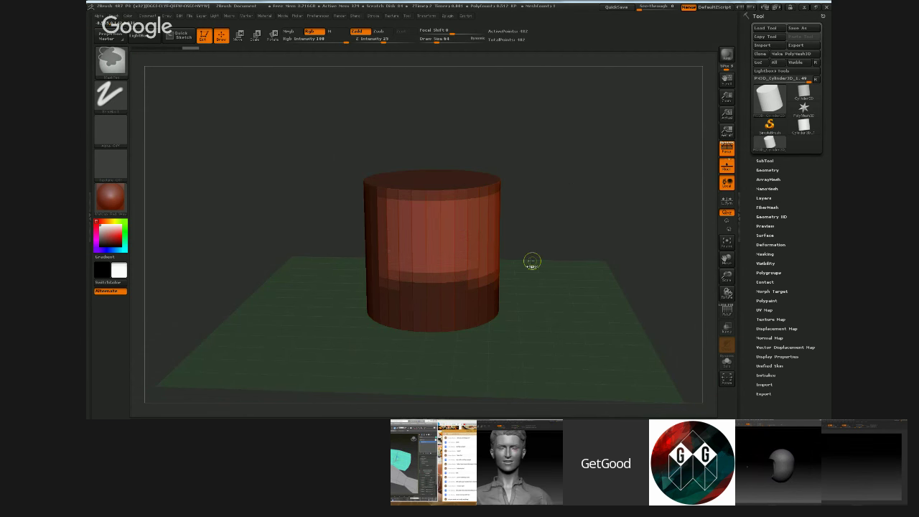
pyautogui.hotkey('ctrl', 'z')
pyautogui.hotkey('ctrl', 'z')
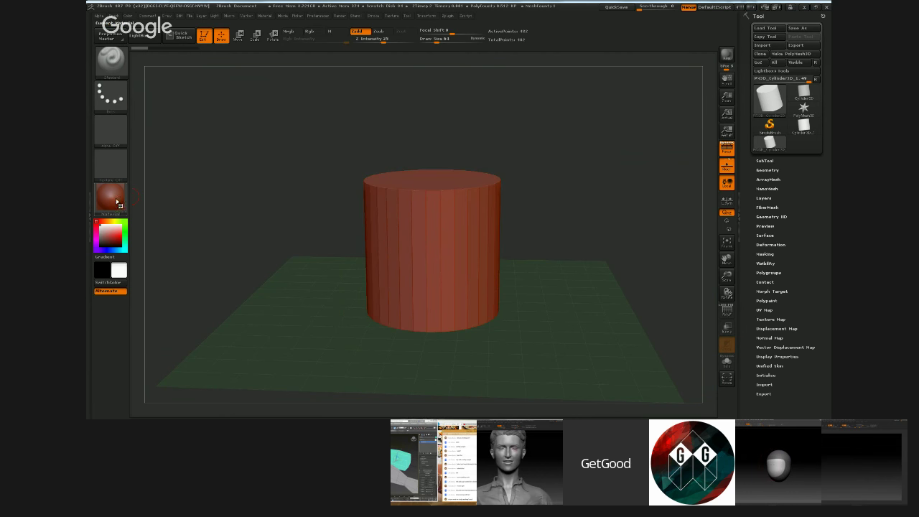
# - Try symmetrical Standard brush strokes across the upper side of the cylinder and undo them
pyautogui.click(111, 200)
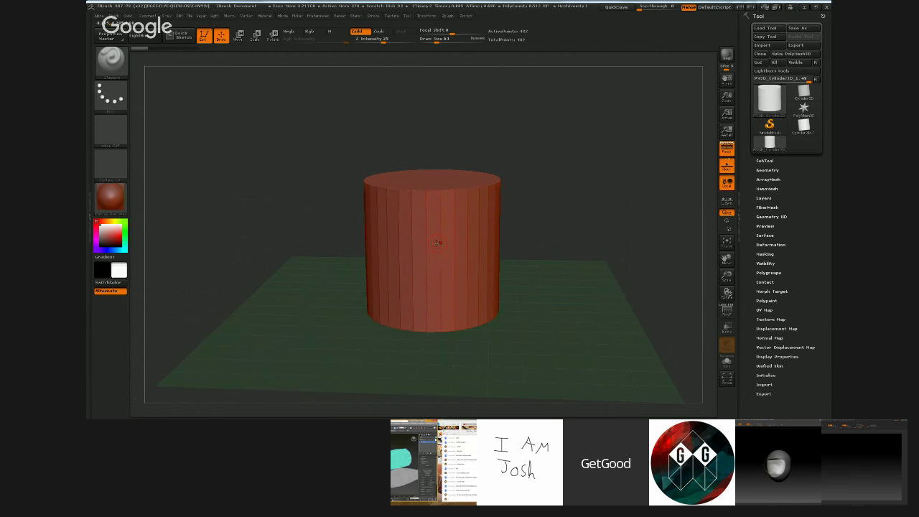
pyautogui.moveTo(415, 240); pyautogui.dragTo(442, 238)
pyautogui.moveTo(369, 195); pyautogui.dragTo(494, 201)
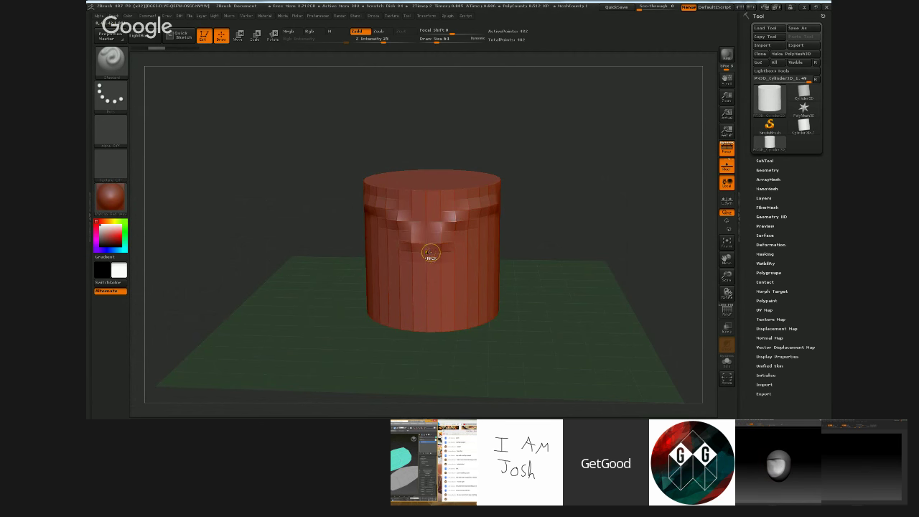
pyautogui.hotkey('ctrl', 'z')
pyautogui.hotkey('ctrl', 'z')
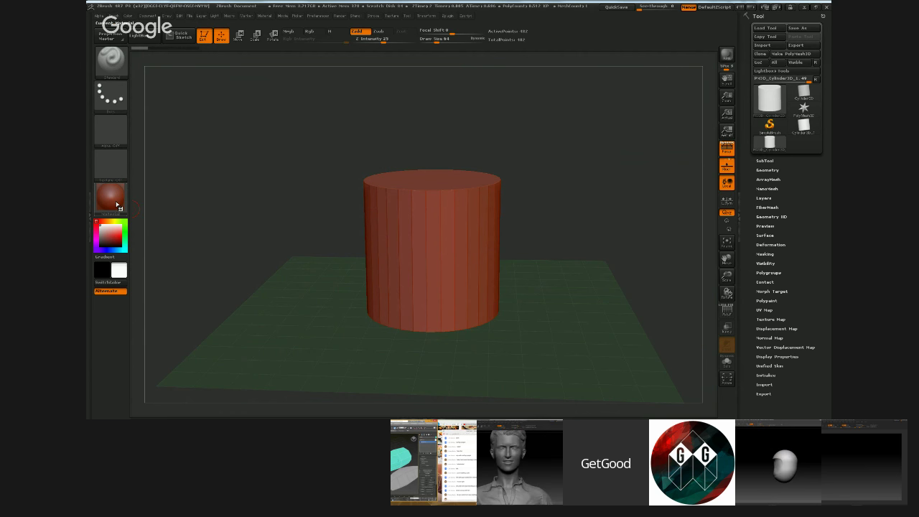
# - Apply the MatCap Gray material to the cylinder, and try a symmetrical stroke on its side and undo it
pyautogui.click(111, 207)
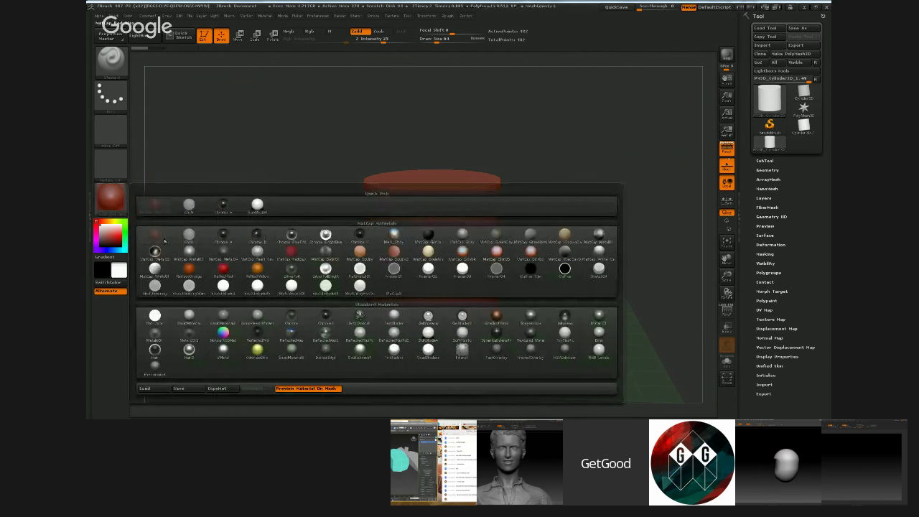
pyautogui.moveTo(218, 317)
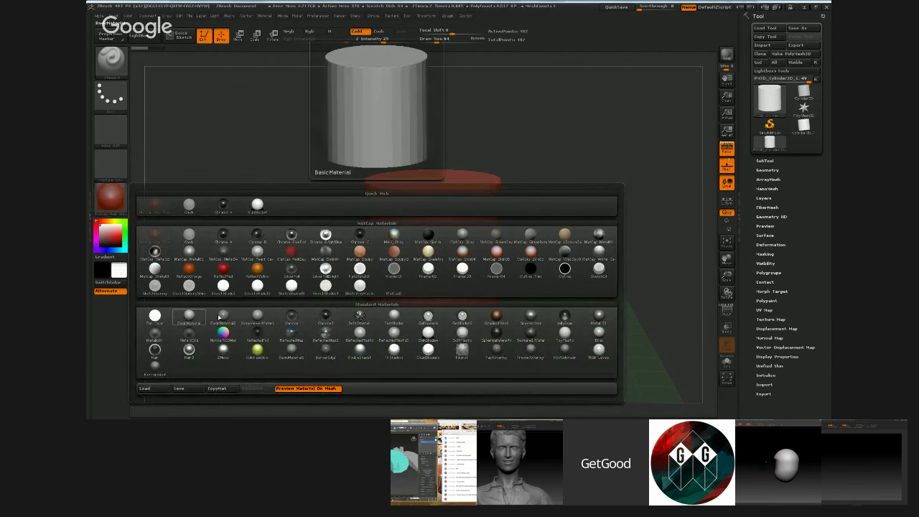
pyautogui.click(462, 236)
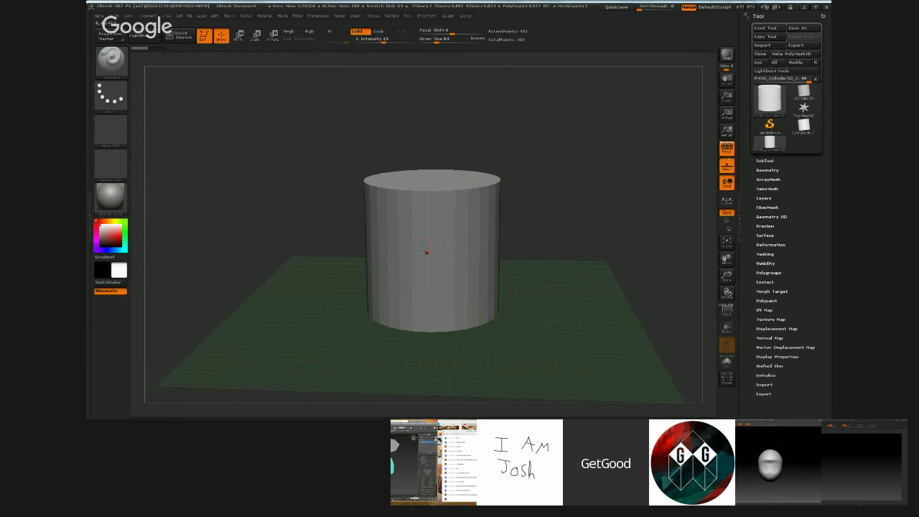
pyautogui.moveTo(426, 252)
pyautogui.mouseDown()
pyautogui.moveTo(465, 232)
pyautogui.moveTo(463, 222)
pyautogui.mouseUp()
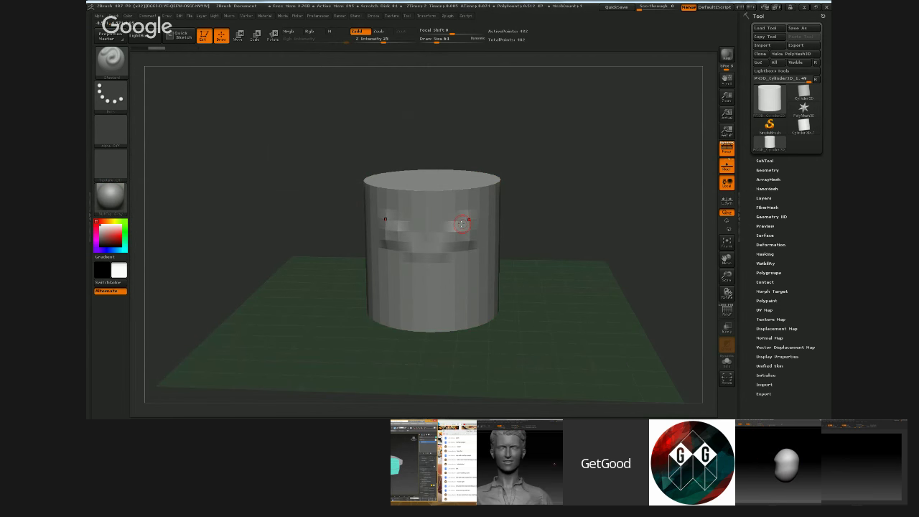
pyautogui.hotkey('ctrl', 'z')
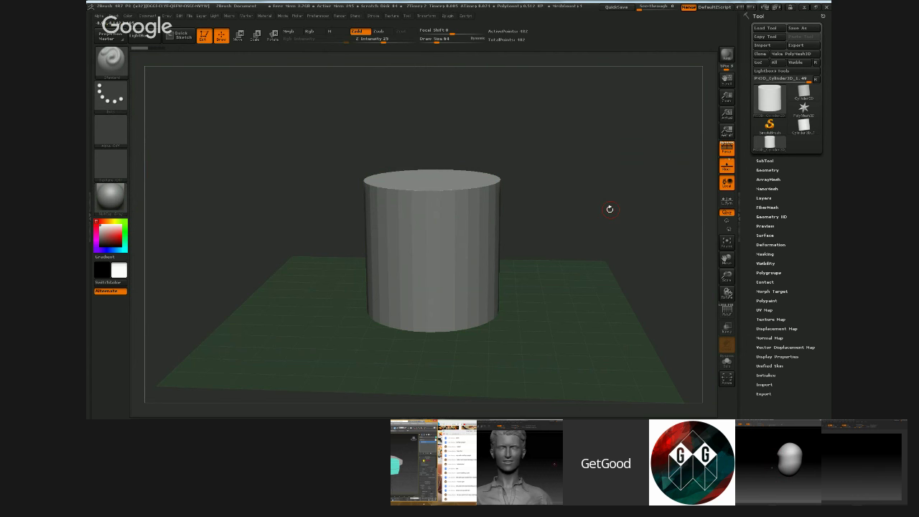
# - Show the cylinder's polyframe and convert the mesh to a DynaMesh at resolution 128
pyautogui.click(765, 170)
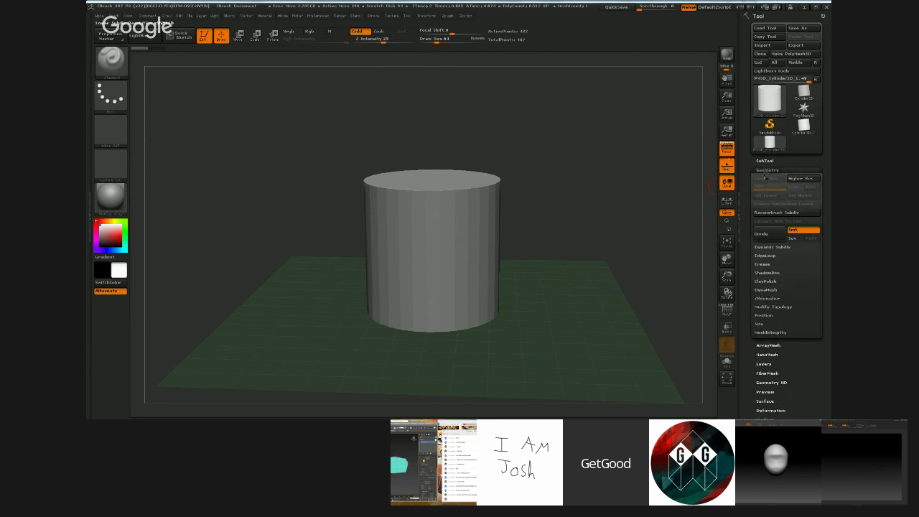
pyautogui.click(765, 289)
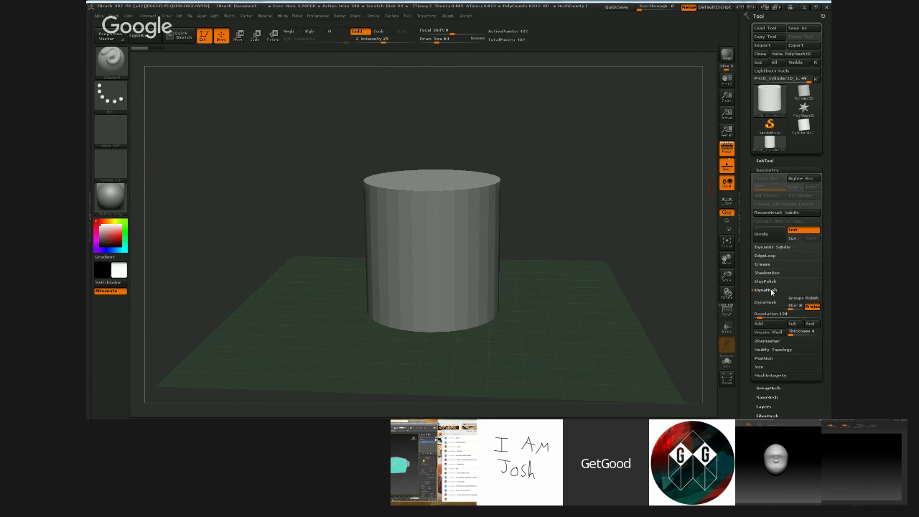
pyautogui.click(728, 313)
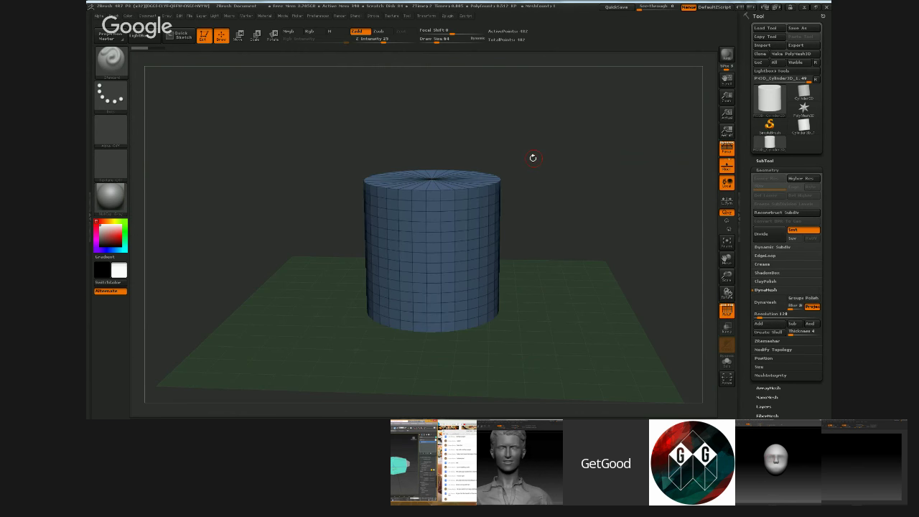
pyautogui.moveTo(533, 157)
pyautogui.mouseDown()
pyautogui.moveTo(531, 179)
pyautogui.moveTo(588, 316)
pyautogui.moveTo(544, 165)
pyautogui.moveTo(535, 175)
pyautogui.mouseUp()
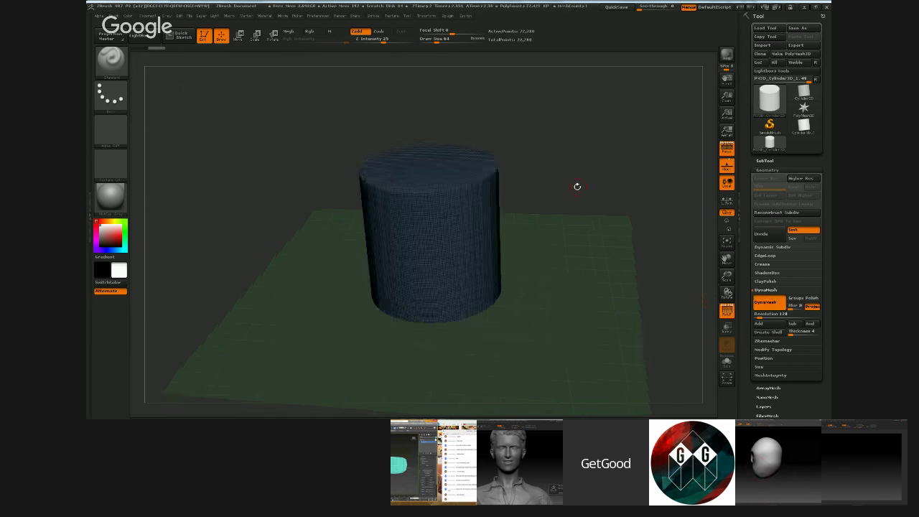
# - Examine the DynaMesh polygons on the cylinder's top cap and side, and undo the DynaMesh conversion
pyautogui.moveTo(576, 187); pyautogui.dragTo(530, 141)
pyautogui.keyDown('ctrl'); pyautogui.moveTo(537, 151); pyautogui.dragTo(582, 188, button='right'); pyautogui.keyUp('ctrl')
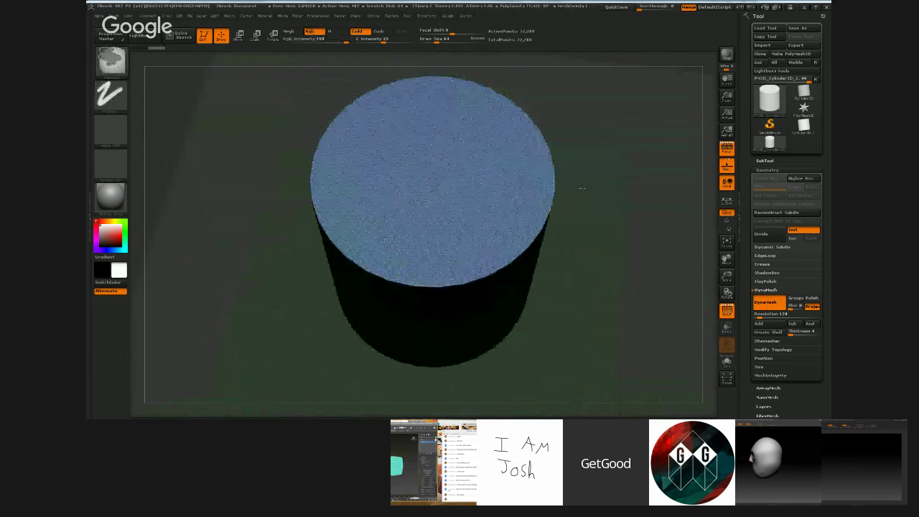
pyautogui.keyDown('alt'); pyautogui.moveTo(582, 188); pyautogui.dragTo(561, 170); pyautogui.keyUp('alt')
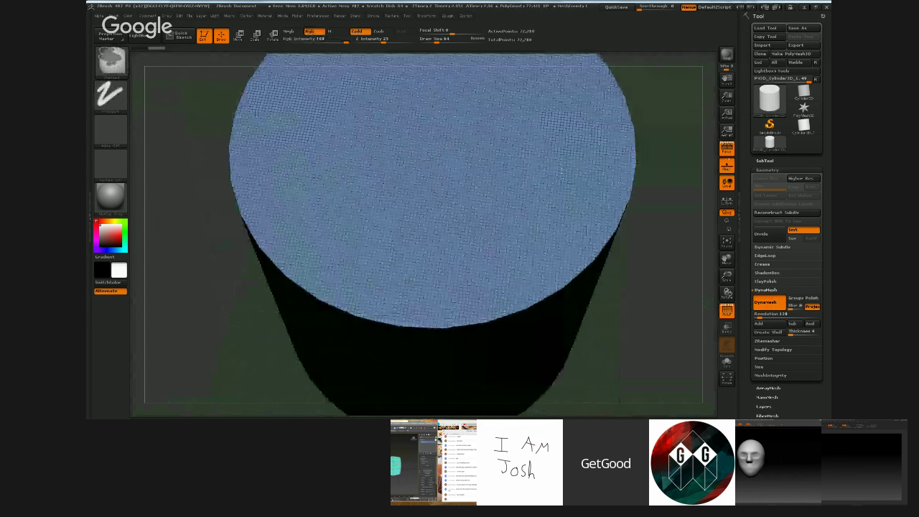
pyautogui.keyDown('ctrl'); pyautogui.moveTo(562, 169); pyautogui.dragTo(531, 129, button='right'); pyautogui.keyUp('ctrl')
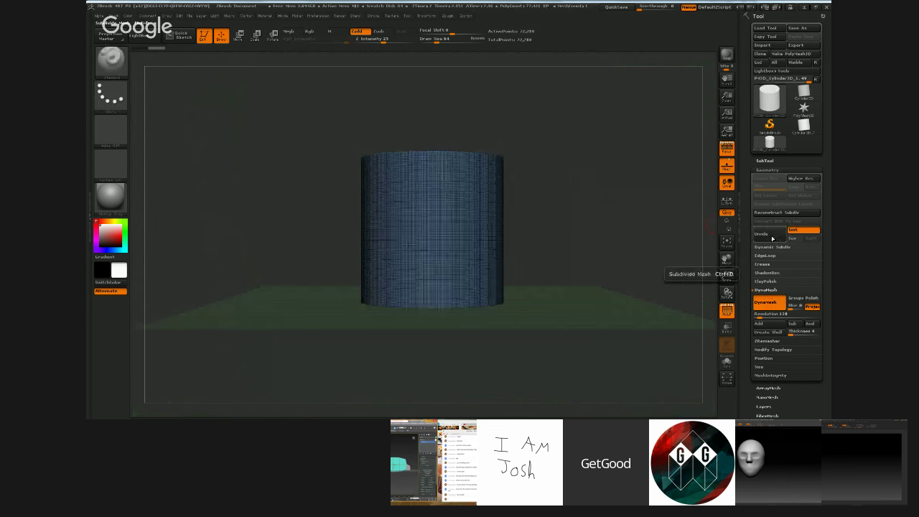
pyautogui.press('shift')
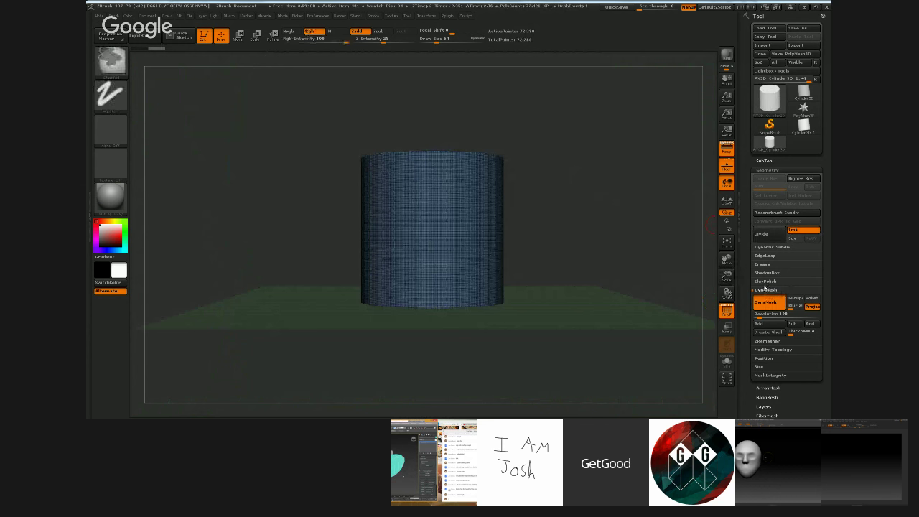
pyautogui.hotkey('ctrl', 'z')
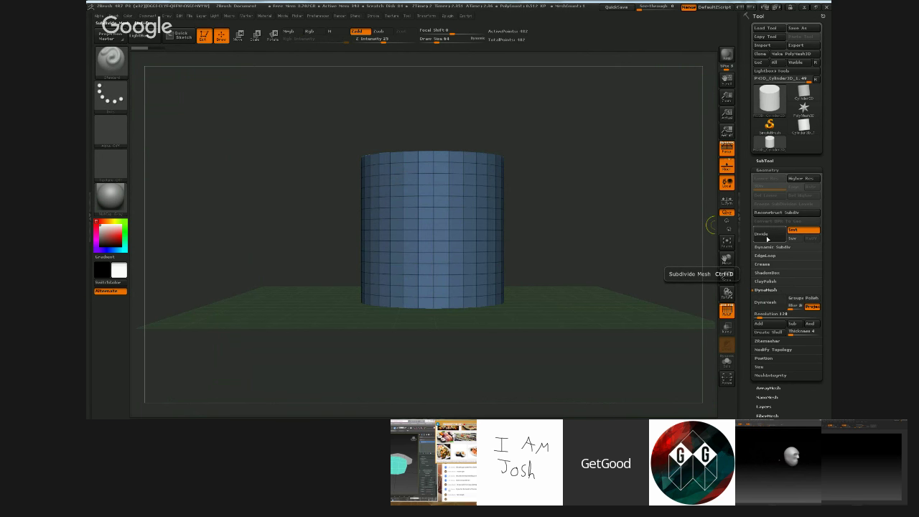
# - Try dividing the cylinder with Smt on, undo it, and divide to subdivision level 3 with Smt off
pyautogui.click(767, 239)
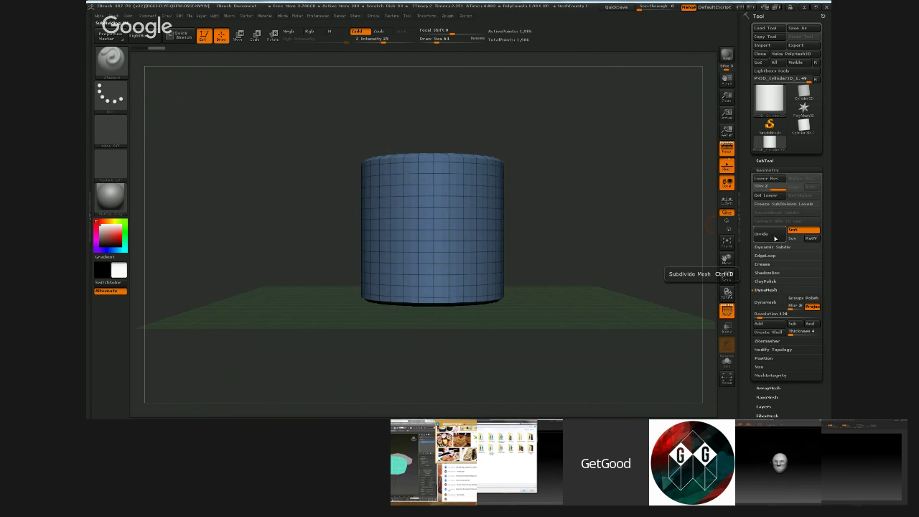
pyautogui.hotkey('shift', 'd')
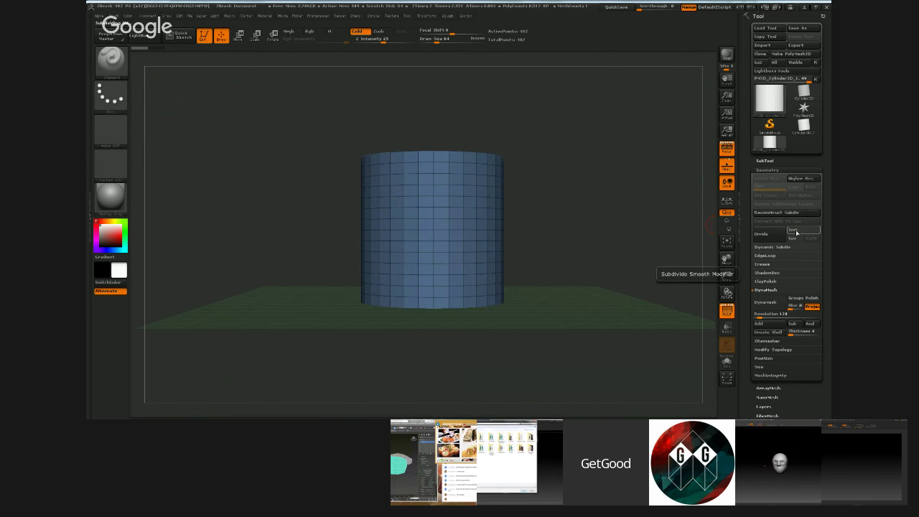
pyautogui.press('d')
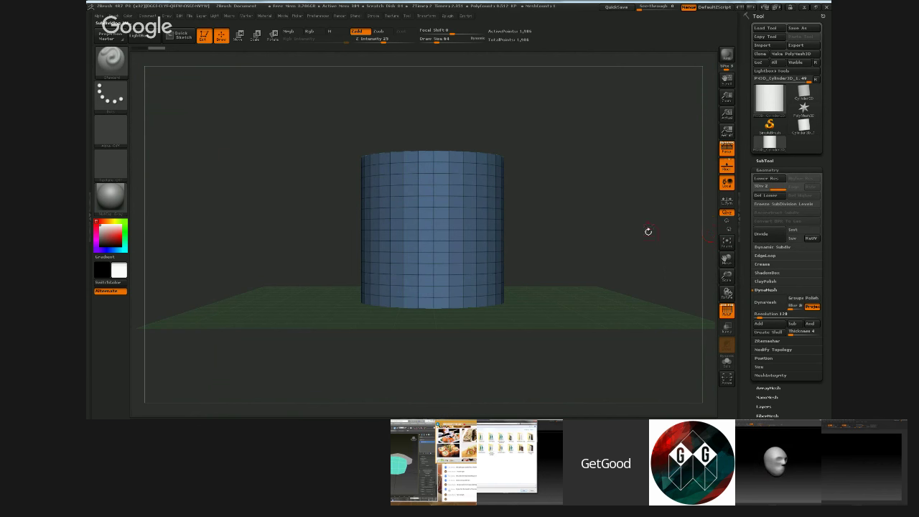
pyautogui.hotkey('ctrl', 'd')
pyautogui.moveTo(624, 205); pyautogui.dragTo(619, 227)
pyautogui.click(727, 311)
pyautogui.click(727, 312)
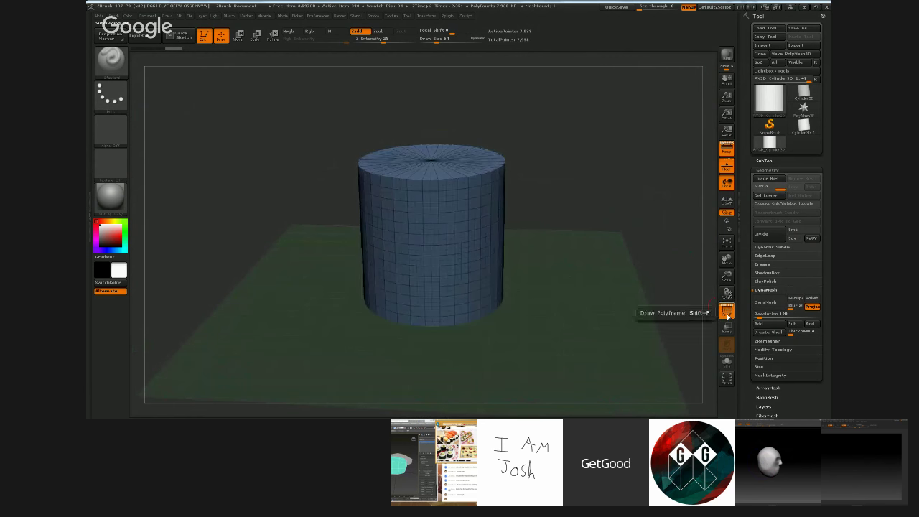
# - Examine the subdivided polygons up close on the cylinder's side, and undo both subdivisions
pyautogui.keyDown('ctrl'); pyautogui.moveTo(560, 175); pyautogui.dragTo(623, 194, button='right'); pyautogui.keyUp('ctrl')
pyautogui.moveTo(629, 185)
pyautogui.mouseDown()
pyautogui.moveTo(409, 242)
pyautogui.moveTo(492, 183)
pyautogui.mouseUp()
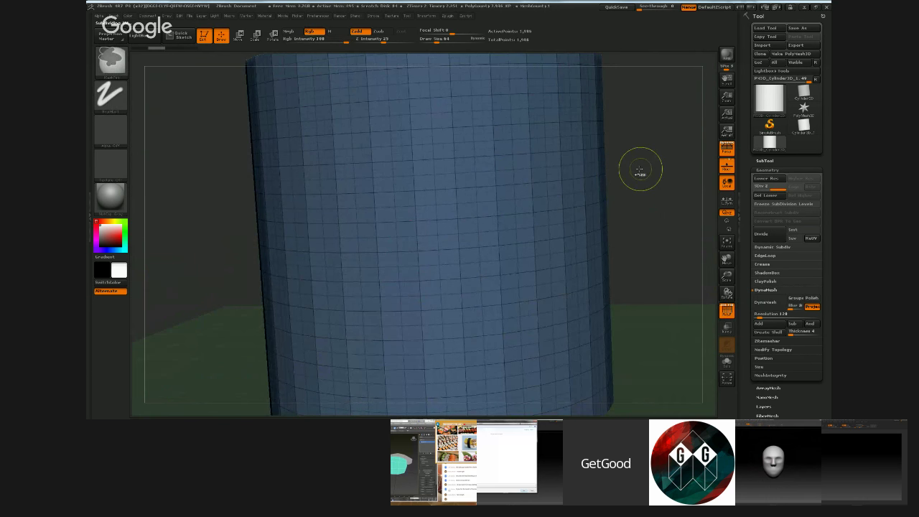
pyautogui.hotkey('shift', 'd')
pyautogui.hotkey('shift', 'd')
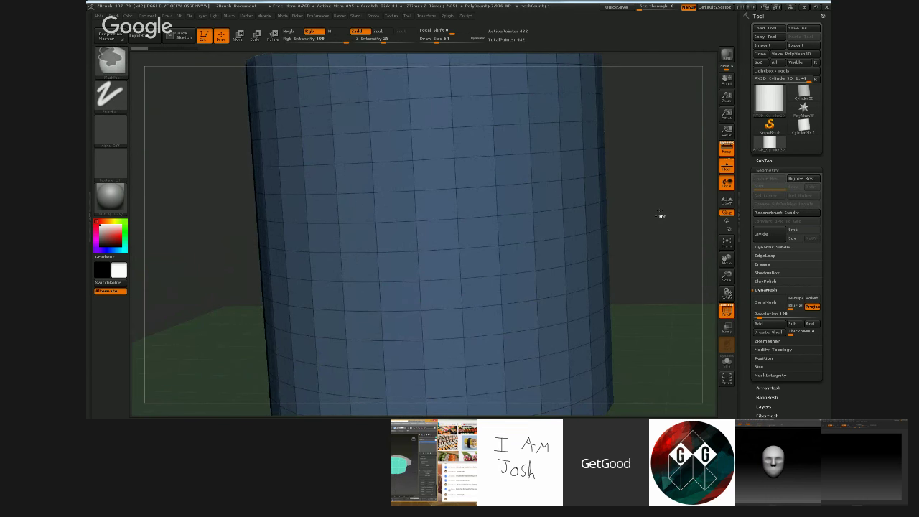
pyautogui.moveTo(661, 214)
pyautogui.keyDown('ctrl'); pyautogui.mouseDown(button='right')
pyautogui.moveTo(614, 216)
pyautogui.moveTo(589, 231)
pyautogui.mouseUp(button='right'); pyautogui.keyUp('ctrl')
pyautogui.keyDown('shift'); pyautogui.moveTo(590, 231); pyautogui.dragTo(578, 238, button='right'); pyautogui.keyUp('shift')
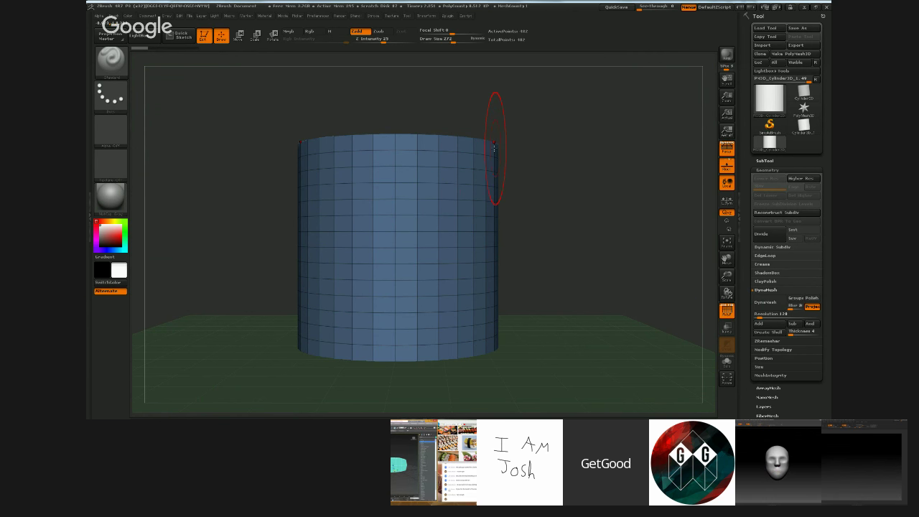
# - Try pulling the cylinder's upper edge outward symmetrically with the Move brush at draw size 272
pyautogui.press('b')
pyautogui.press('m')
pyautogui.press('v')
pyautogui.moveTo(494, 148)
pyautogui.mouseDown()
pyautogui.moveTo(508, 135)
pyautogui.moveTo(574, 129)
pyautogui.moveTo(549, 170)
pyautogui.mouseUp()
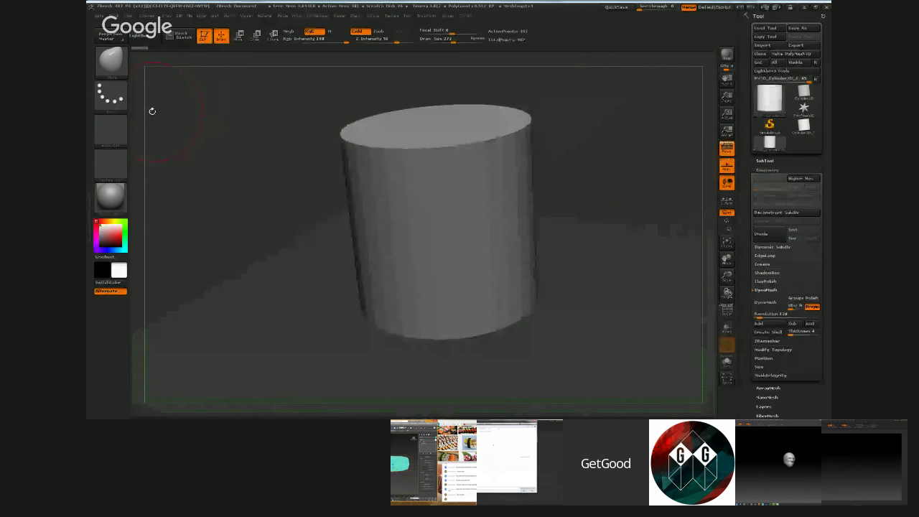
# - With the Standard brush, sculpt raised eye and mouth lines on the cylinder's side as a DynaMesh at resolution 128
pyautogui.press('b')
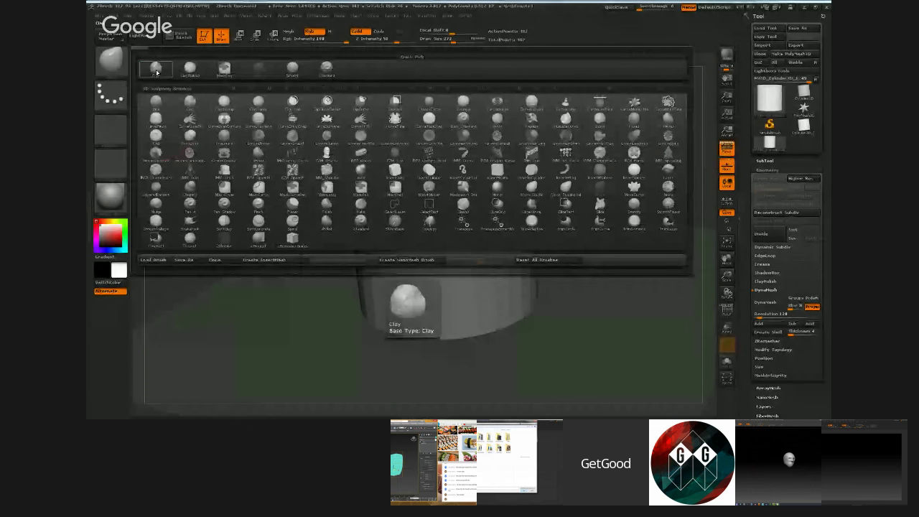
pyautogui.click(157, 71)
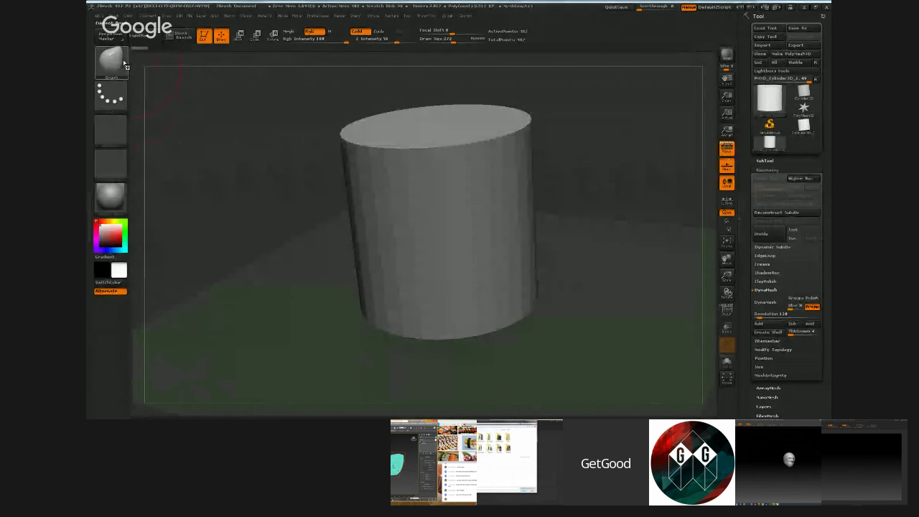
pyautogui.click(125, 65)
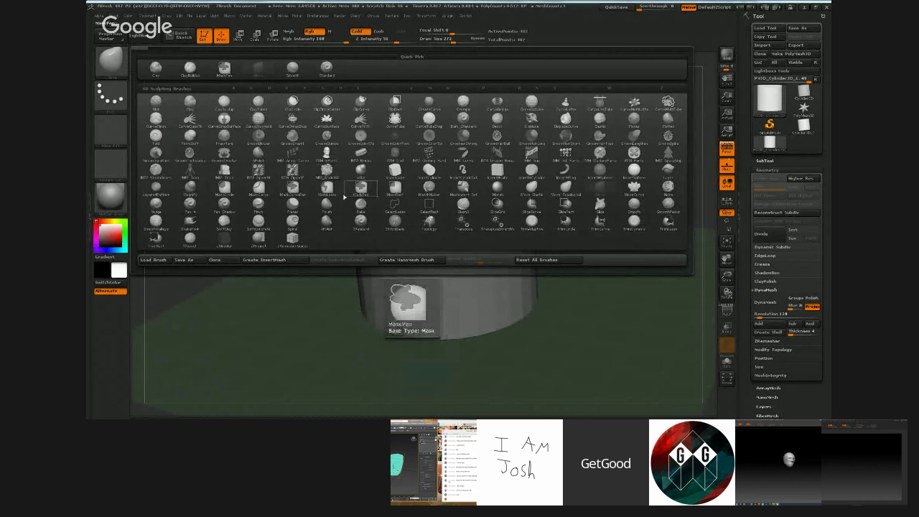
pyautogui.click(362, 221)
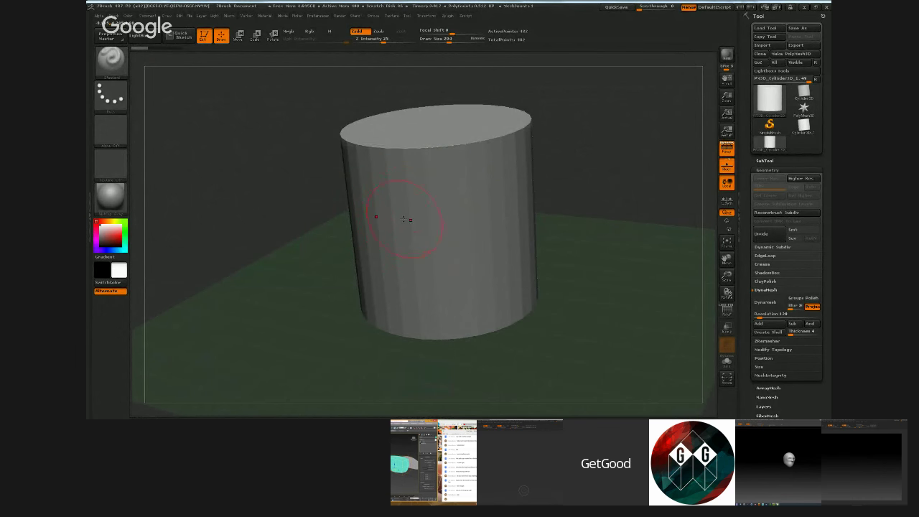
pyautogui.moveTo(422, 210)
pyautogui.mouseDown()
pyautogui.moveTo(482, 164)
pyautogui.moveTo(430, 227)
pyautogui.mouseUp()
pyautogui.hotkey('ctrl', 'z')
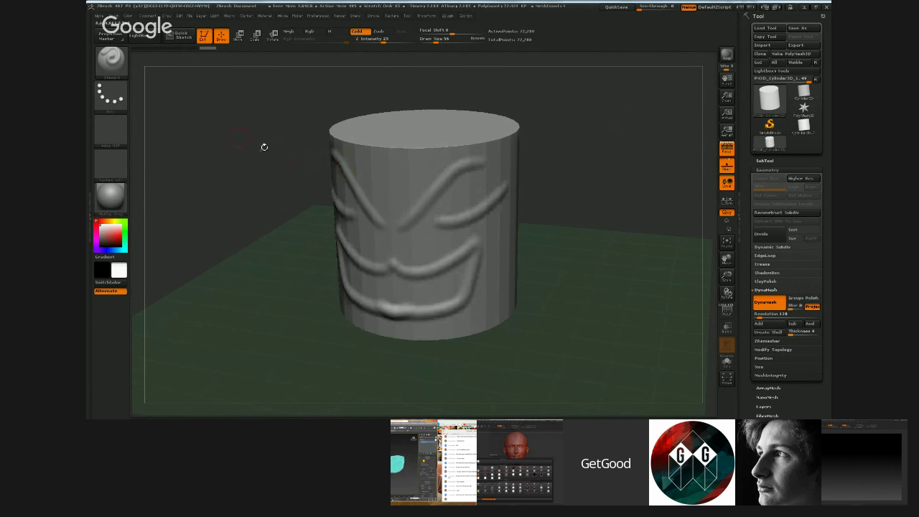
# - With the Clay brush at Z Intensity 50, build up symmetrical angled forms between the brow lines
pyautogui.press('b')
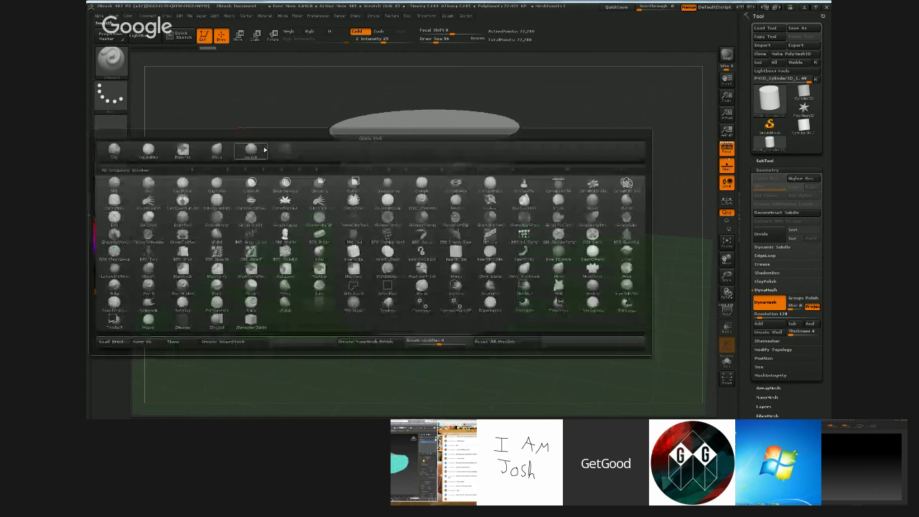
pyautogui.press('b')
pyautogui.click(155, 70)
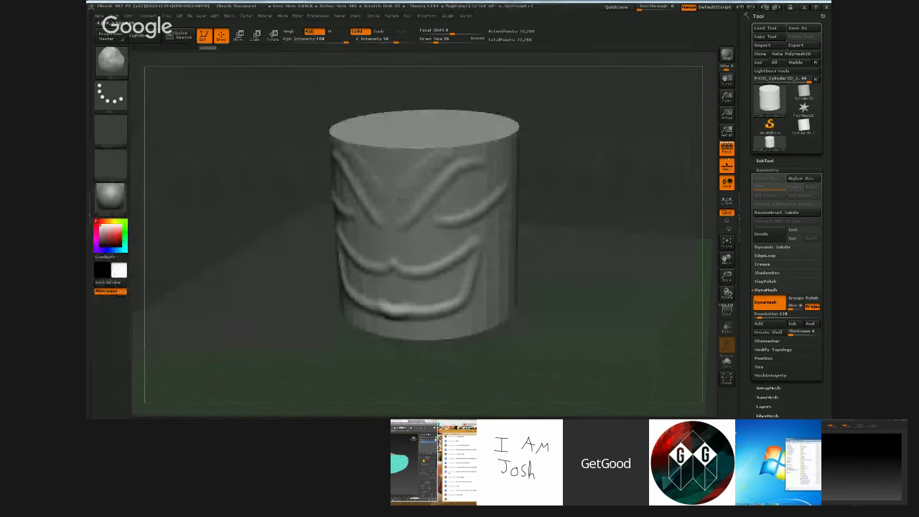
pyautogui.moveTo(412, 186); pyautogui.dragTo(395, 214)
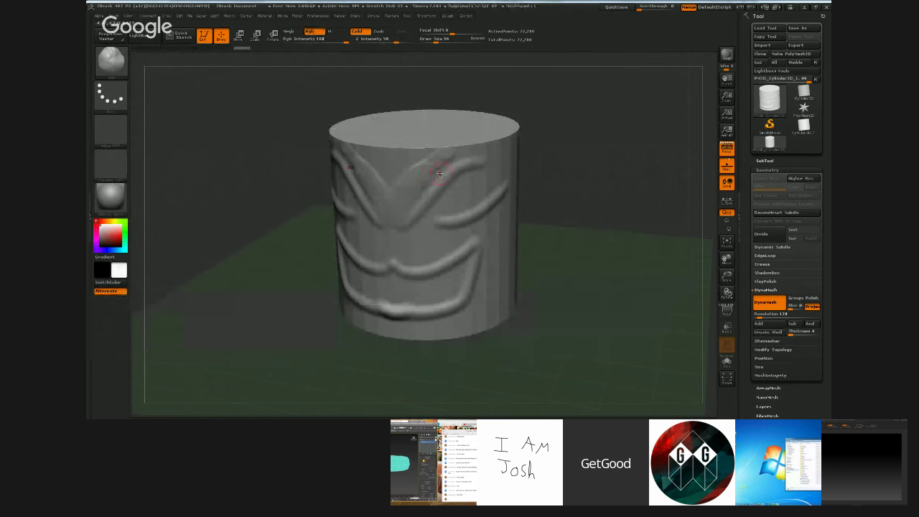
# - Fill in the area where the brow lines meet with the Clay brush, and smooth the surface between them
pyautogui.moveTo(457, 165); pyautogui.dragTo(407, 213)
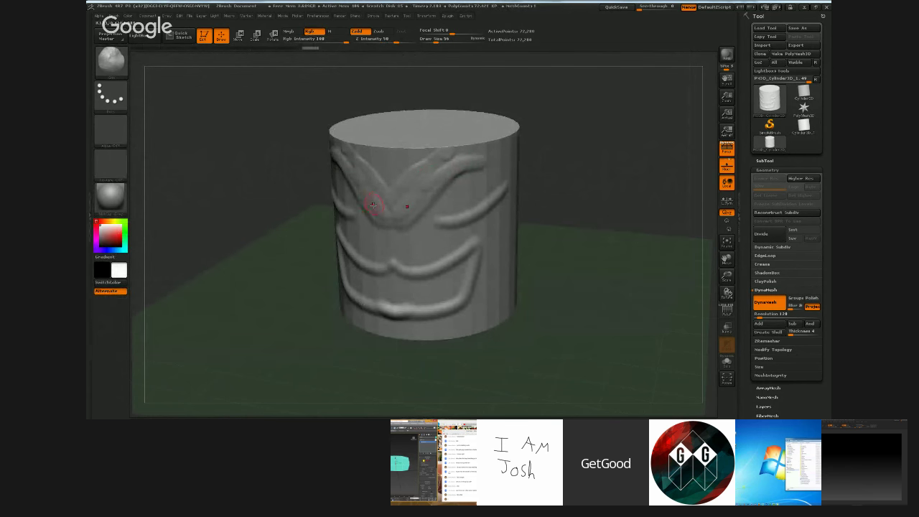
pyautogui.press('b')
pyautogui.press('Escape')
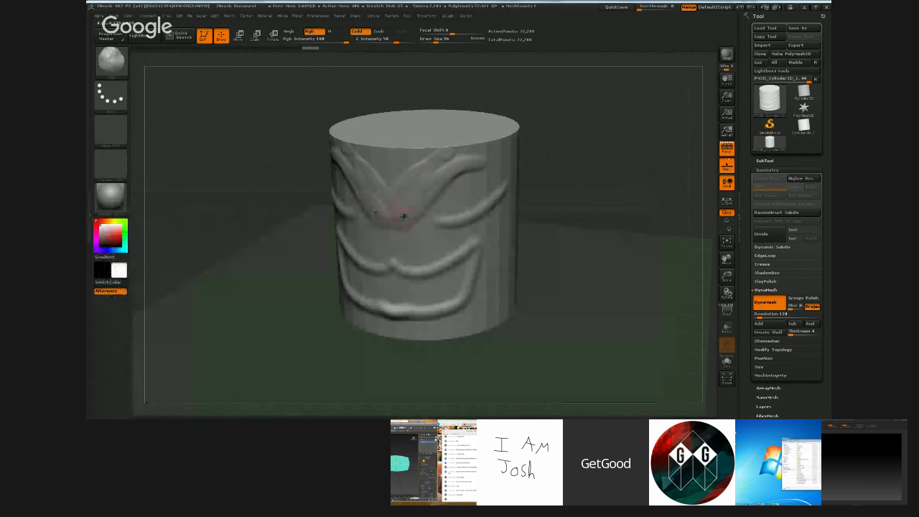
pyautogui.moveTo(394, 215); pyautogui.dragTo(411, 211)
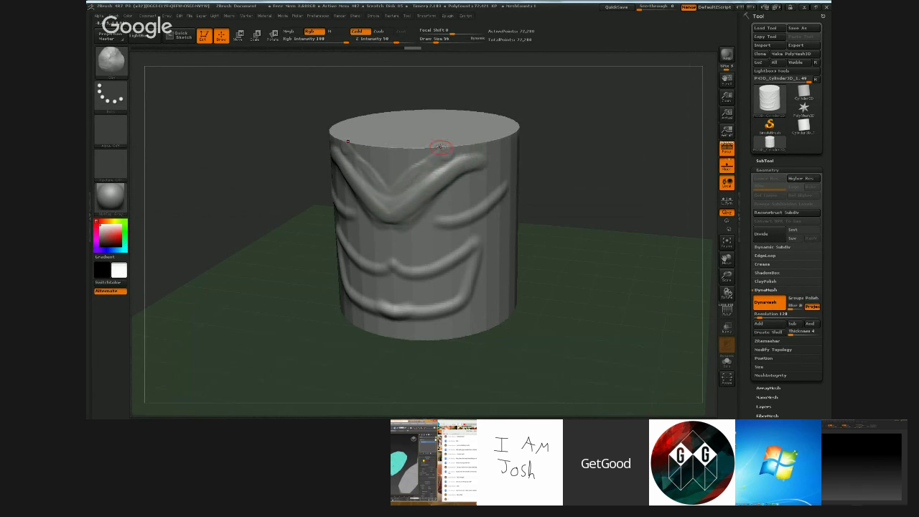
# - Try building up the cylinder's upper front edge with larger Clay brush strokes, and undo them
pyautogui.moveTo(465, 143)
pyautogui.mouseDown()
pyautogui.moveTo(436, 148)
pyautogui.moveTo(465, 135)
pyautogui.moveTo(394, 148)
pyautogui.moveTo(430, 148)
pyautogui.mouseUp()
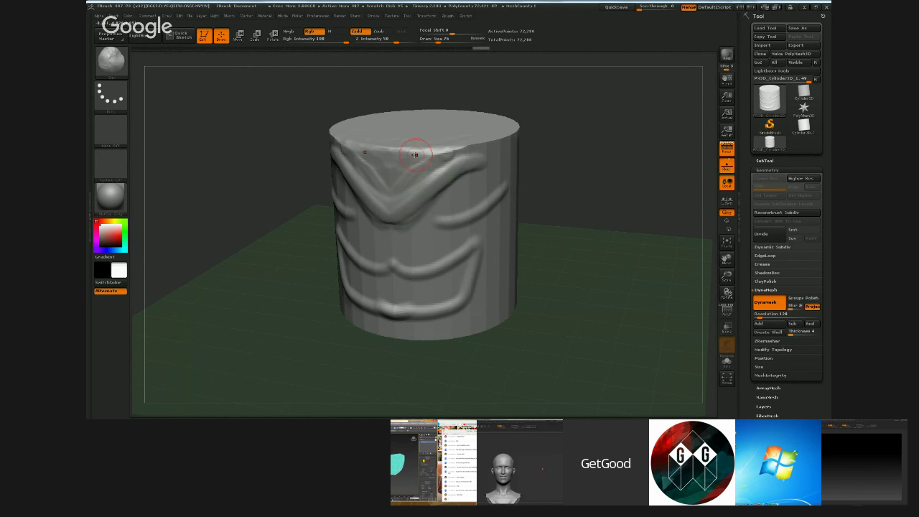
pyautogui.press(']')
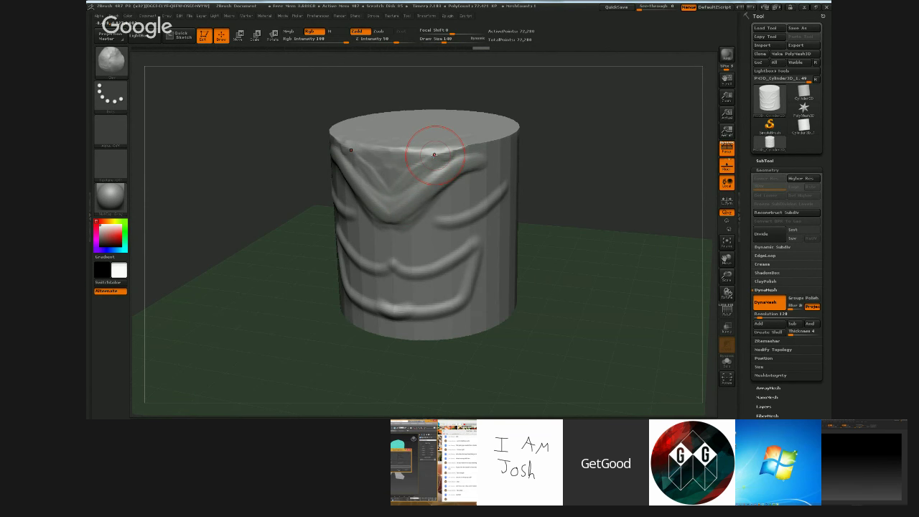
pyautogui.press('b')
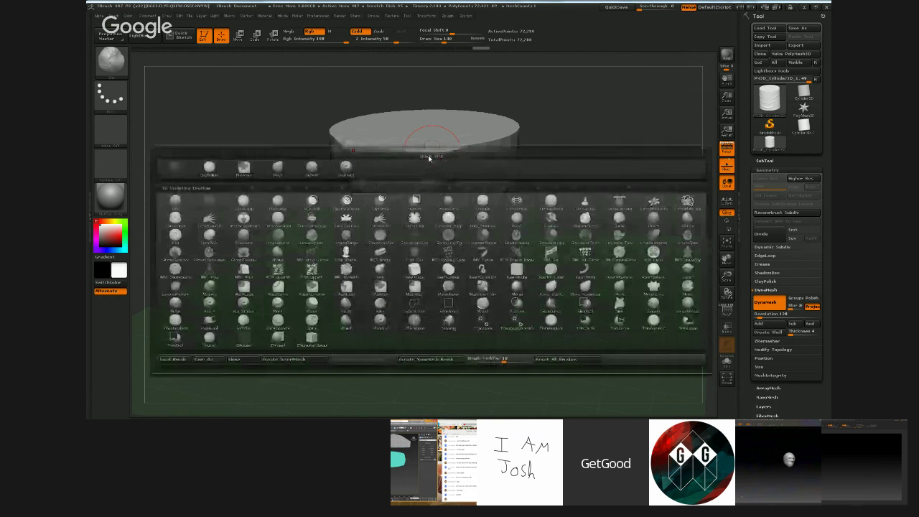
pyautogui.press('c')
pyautogui.press('l')
pyautogui.moveTo(441, 149)
pyautogui.mouseDown()
pyautogui.moveTo(416, 172)
pyautogui.moveTo(454, 152)
pyautogui.moveTo(398, 155)
pyautogui.moveTo(467, 152)
pyautogui.mouseUp()
pyautogui.hotkey('ctrl', 'z')
pyautogui.hotkey('ctrl', 'z')
pyautogui.hotkey('ctrl', 'z')
pyautogui.hotkey('ctrl', 'z')
pyautogui.hotkey('ctrl', 'z')
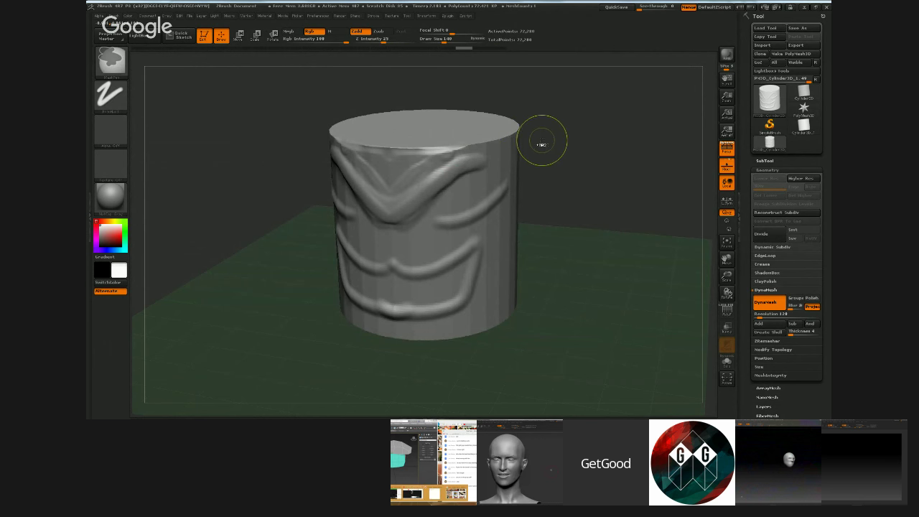
pyautogui.hotkey('ctrl', 'z')
# - With the ClayBuildup brush at Z Intensity 20, build up the brow ridges, eye outlines and cheek forms symmetrically
pyautogui.moveTo(546, 164)
pyautogui.mouseDown()
pyautogui.moveTo(551, 159)
pyautogui.moveTo(535, 156)
pyautogui.moveTo(415, 180)
pyautogui.mouseUp()
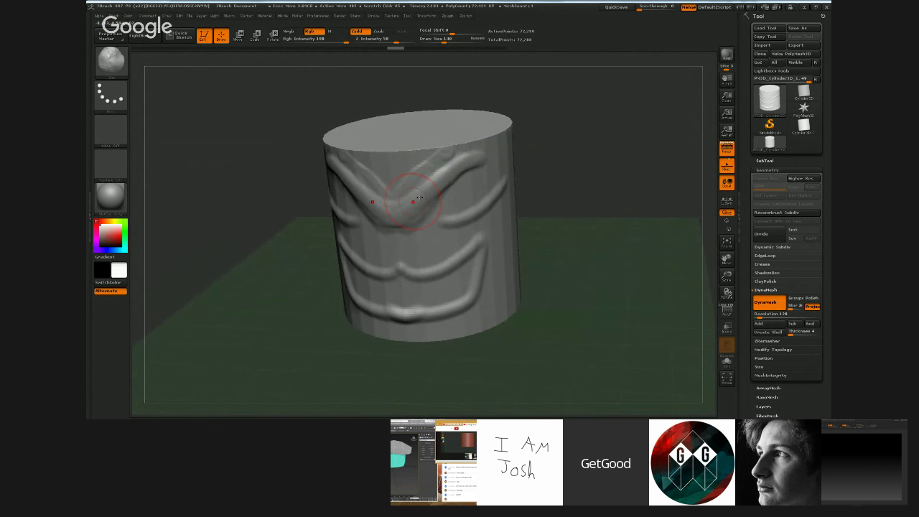
pyautogui.press('b')
pyautogui.press('c')
pyautogui.press('b')
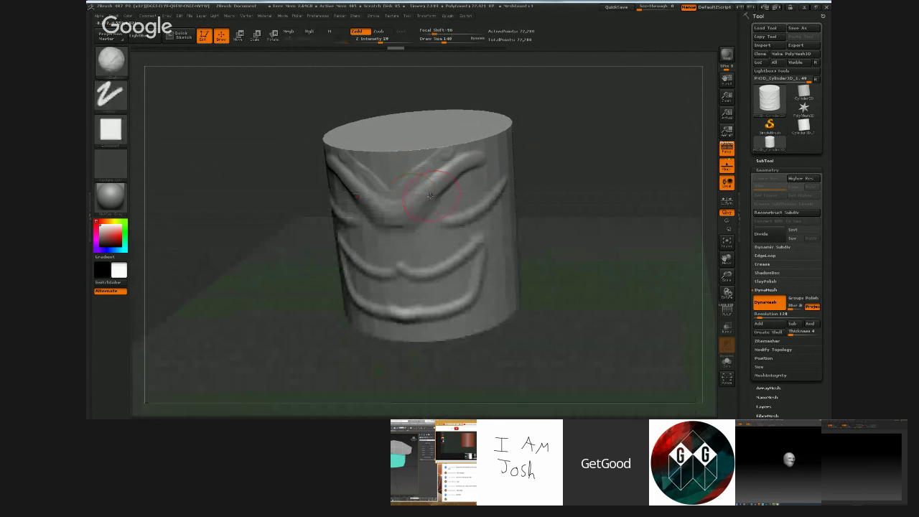
pyautogui.click(113, 73)
pyautogui.click(216, 119)
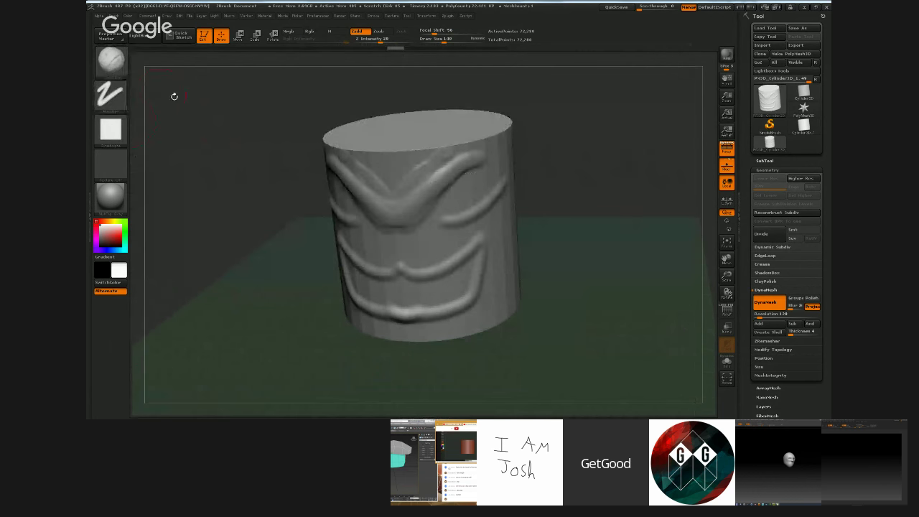
pyautogui.click(115, 66)
pyautogui.moveTo(397, 220)
pyautogui.mouseDown()
pyautogui.moveTo(474, 154)
pyautogui.moveTo(485, 238)
pyautogui.mouseUp()
pyautogui.moveTo(438, 221); pyautogui.dragTo(490, 180)
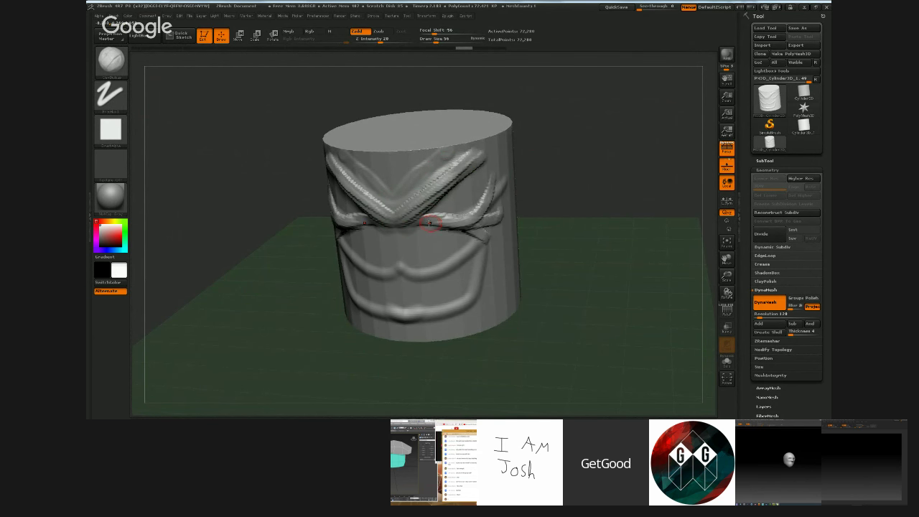
pyautogui.press(']')
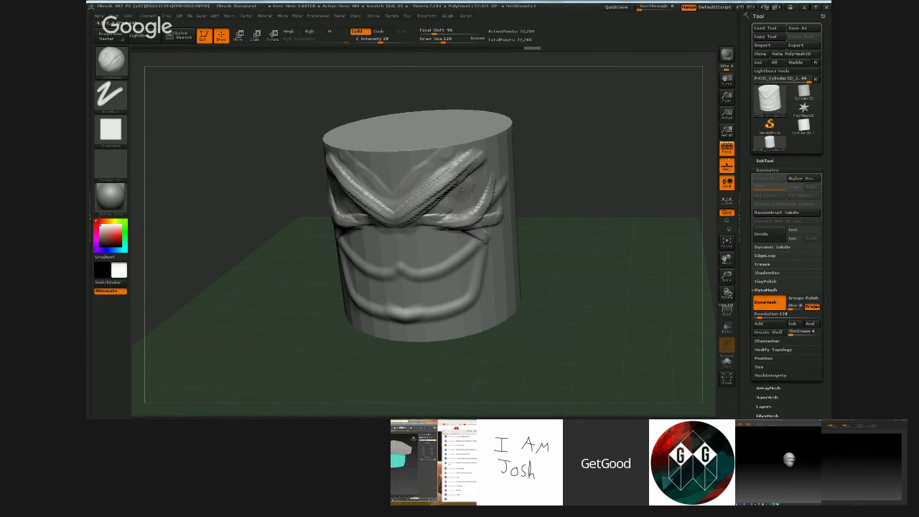
pyautogui.moveTo(448, 214)
pyautogui.mouseDown()
pyautogui.moveTo(479, 179)
pyautogui.moveTo(459, 188)
pyautogui.moveTo(488, 247)
pyautogui.moveTo(495, 217)
pyautogui.moveTo(463, 237)
pyautogui.moveTo(438, 272)
pyautogui.moveTo(424, 244)
pyautogui.mouseUp()
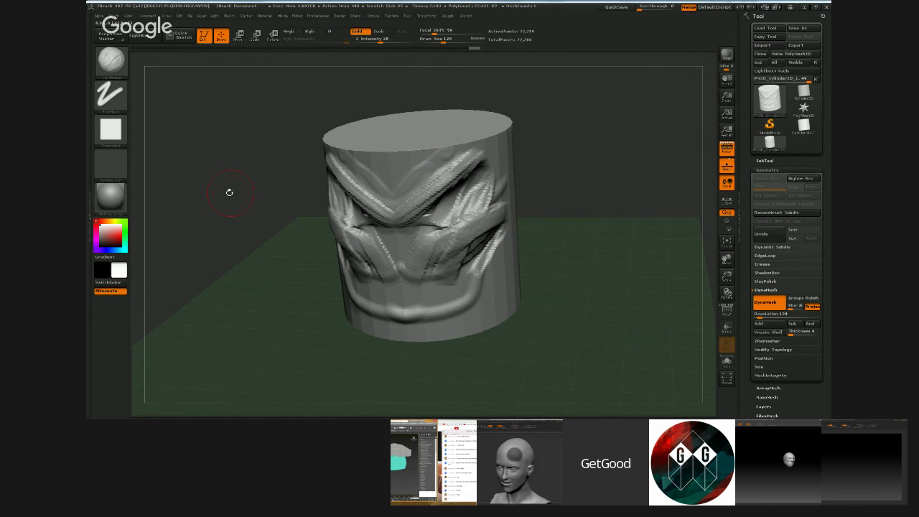
# - With the ClayTubes brush at Z Intensity 49 and draw size 120, shape the forehead, nose cavity, jagged upper lip and eye sockets
pyautogui.press('b')
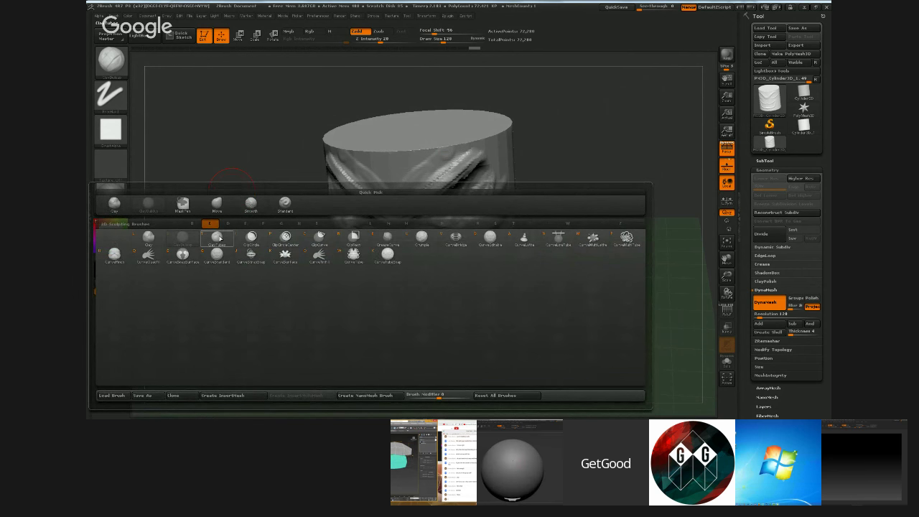
pyautogui.click(219, 238)
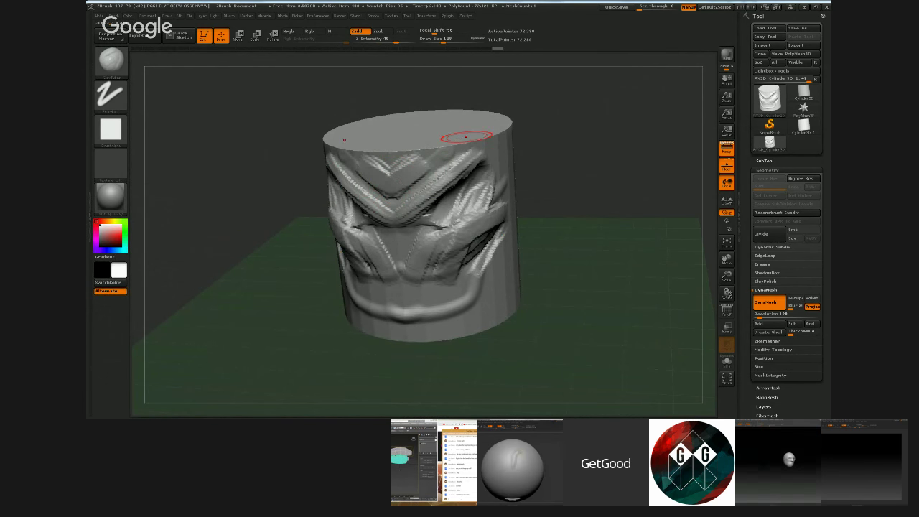
pyautogui.moveTo(556, 125)
pyautogui.mouseDown()
pyautogui.moveTo(574, 122)
pyautogui.moveTo(558, 117)
pyautogui.mouseUp()
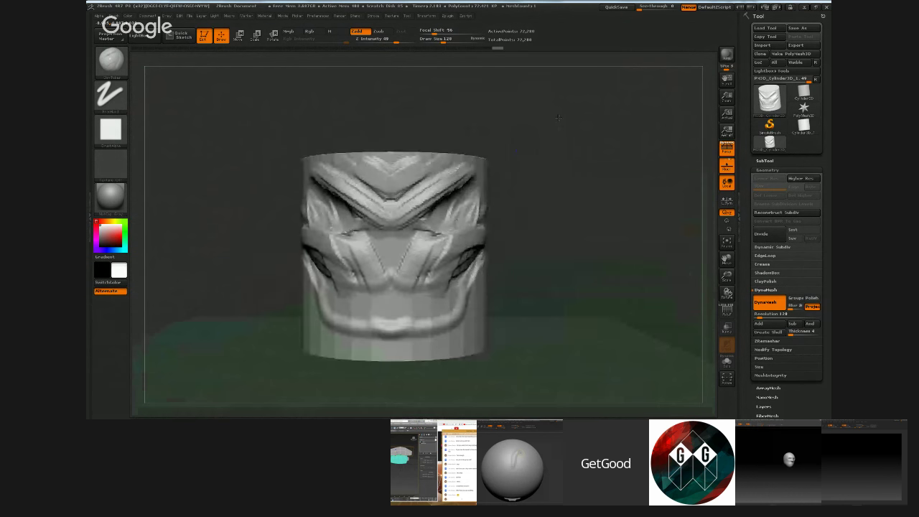
pyautogui.moveTo(529, 163)
pyautogui.mouseDown()
pyautogui.moveTo(393, 247)
pyautogui.moveTo(413, 258)
pyautogui.moveTo(397, 284)
pyautogui.moveTo(389, 256)
pyautogui.moveTo(363, 265)
pyautogui.moveTo(386, 273)
pyautogui.moveTo(380, 266)
pyautogui.moveTo(391, 260)
pyautogui.moveTo(387, 287)
pyautogui.moveTo(375, 283)
pyautogui.moveTo(413, 277)
pyautogui.moveTo(435, 293)
pyautogui.moveTo(423, 285)
pyautogui.mouseUp()
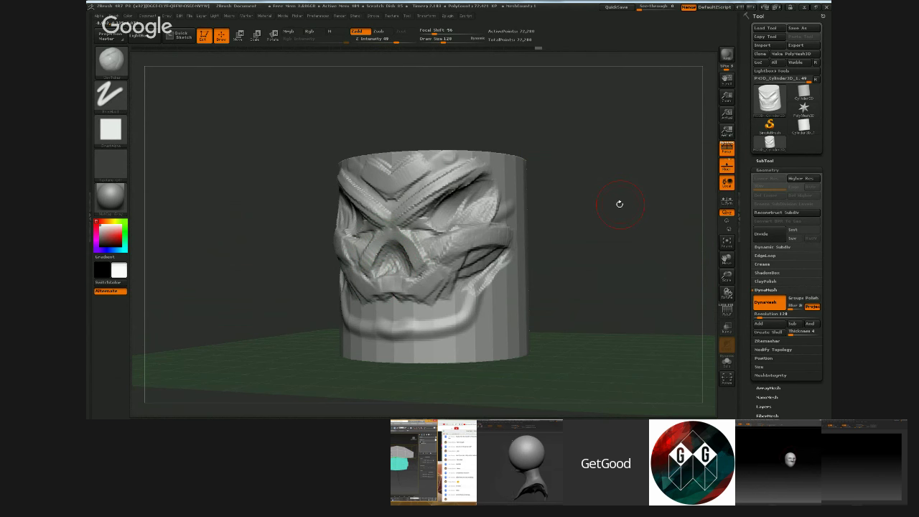
pyautogui.moveTo(619, 204)
pyautogui.mouseDown()
pyautogui.moveTo(652, 166)
pyautogui.moveTo(631, 204)
pyautogui.mouseUp()
pyautogui.moveTo(432, 228)
pyautogui.mouseDown()
pyautogui.moveTo(453, 213)
pyautogui.moveTo(445, 208)
pyautogui.moveTo(477, 205)
pyautogui.moveTo(467, 201)
pyautogui.moveTo(463, 228)
pyautogui.moveTo(439, 247)
pyautogui.moveTo(459, 244)
pyautogui.moveTo(414, 235)
pyautogui.moveTo(473, 230)
pyautogui.moveTo(459, 266)
pyautogui.moveTo(501, 247)
pyautogui.moveTo(502, 191)
pyautogui.moveTo(481, 215)
pyautogui.moveTo(503, 184)
pyautogui.moveTo(466, 203)
pyautogui.mouseUp()
# - Try inserting symmetrical bone spikes along the brows and cheeks with the IMM Dragon Bones brush, and undo them
pyautogui.click(111, 68)
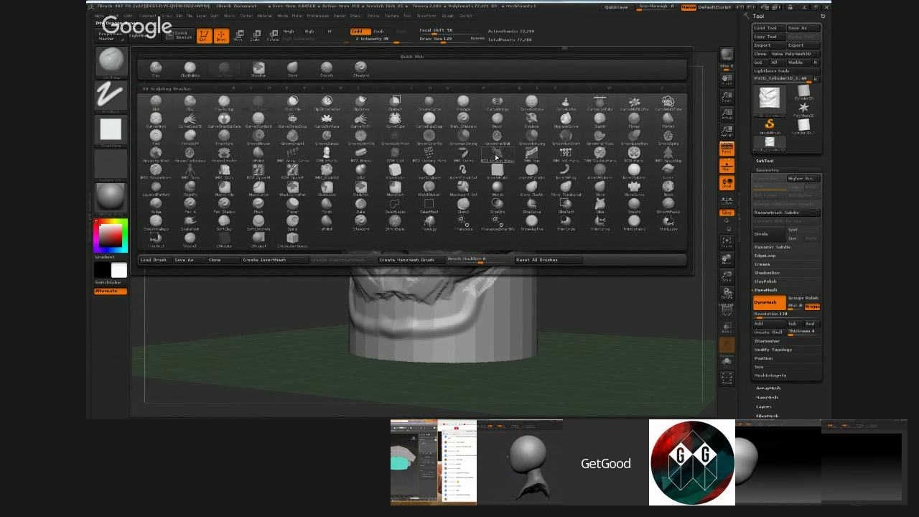
pyautogui.click(500, 153)
pyautogui.moveTo(479, 206); pyautogui.dragTo(431, 312)
pyautogui.hotkey('ctrl', 'z')
pyautogui.moveTo(458, 159); pyautogui.dragTo(578, 129)
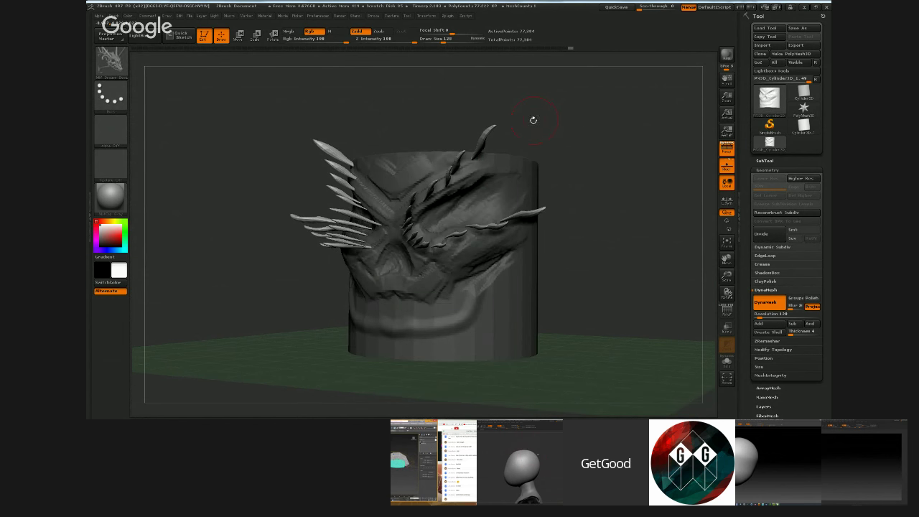
pyautogui.moveTo(536, 108)
pyautogui.mouseDown()
pyautogui.moveTo(546, 116)
pyautogui.moveTo(552, 108)
pyautogui.mouseUp()
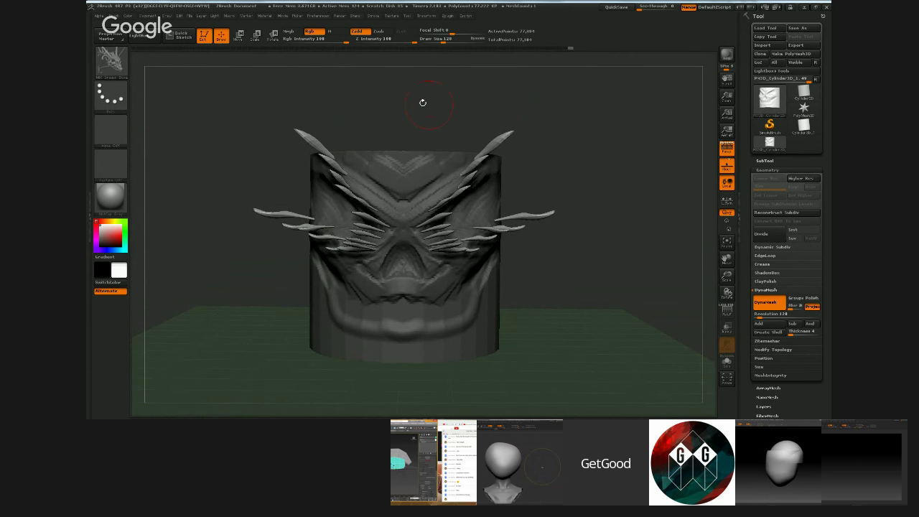
pyautogui.moveTo(408, 105)
pyautogui.mouseDown()
pyautogui.moveTo(406, 113)
pyautogui.moveTo(470, 104)
pyautogui.moveTo(402, 90)
pyautogui.moveTo(412, 131)
pyautogui.mouseUp()
pyautogui.hotkey('ctrl', 'z')
# - With the ClayBuildup brush at Z Intensity 20, thicken the cheeks, brow ridges and forehead up to the rim, and enlarge the draw size to 200
pyautogui.press('b')
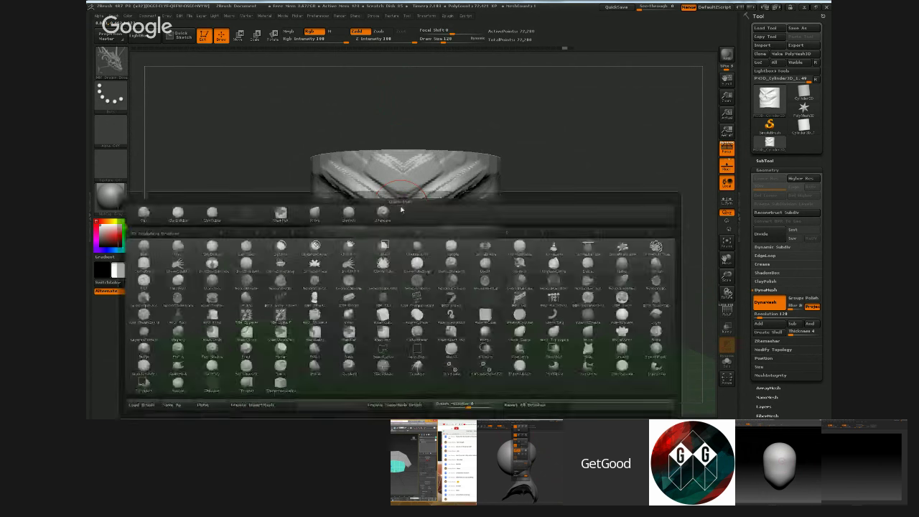
pyautogui.press('c')
pyautogui.press('b')
pyautogui.moveTo(607, 141); pyautogui.dragTo(558, 138)
pyautogui.moveTo(417, 224); pyautogui.dragTo(488, 199)
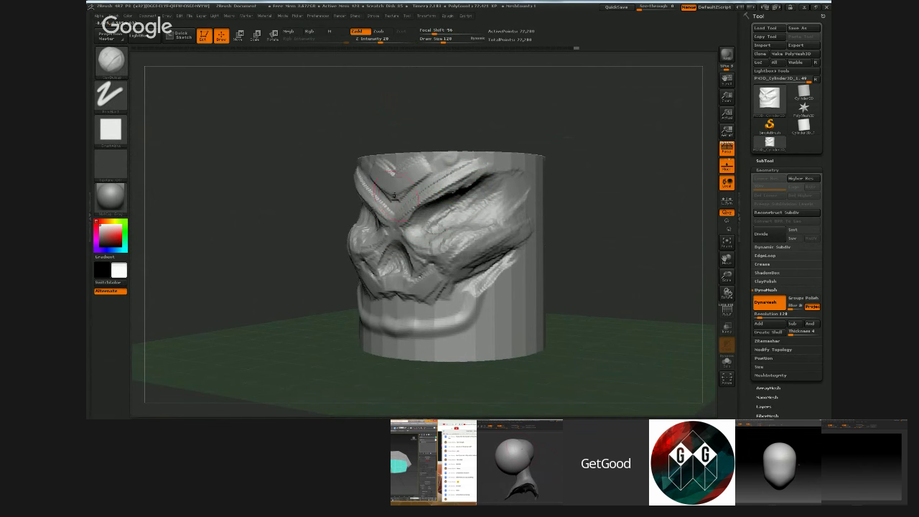
pyautogui.moveTo(394, 198); pyautogui.dragTo(483, 152)
pyautogui.keyDown('alt'); pyautogui.moveTo(508, 121); pyautogui.dragTo(516, 144); pyautogui.keyUp('alt')
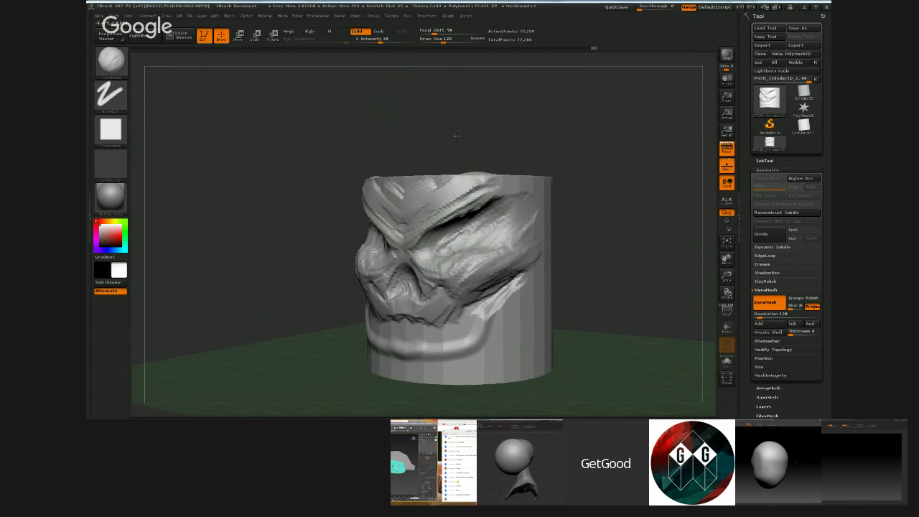
pyautogui.moveTo(456, 135); pyautogui.dragTo(391, 174)
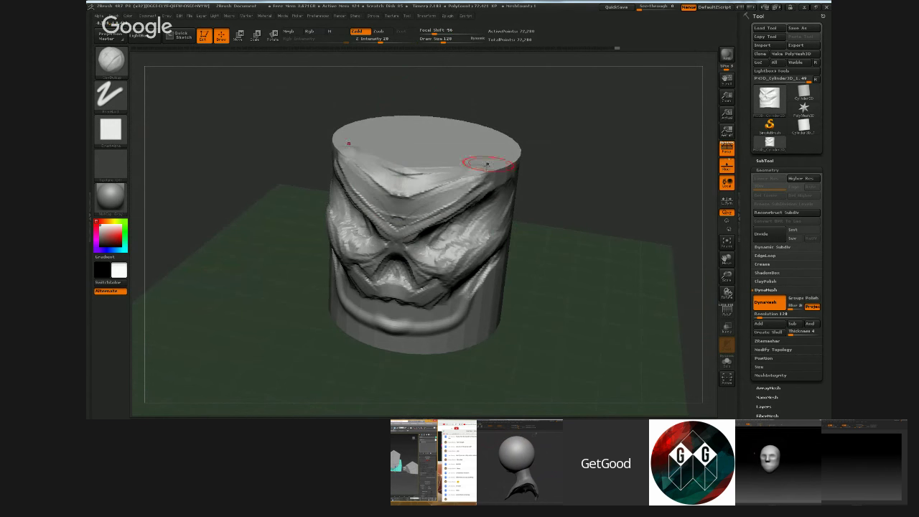
pyautogui.press('s')
pyautogui.click(409, 149)
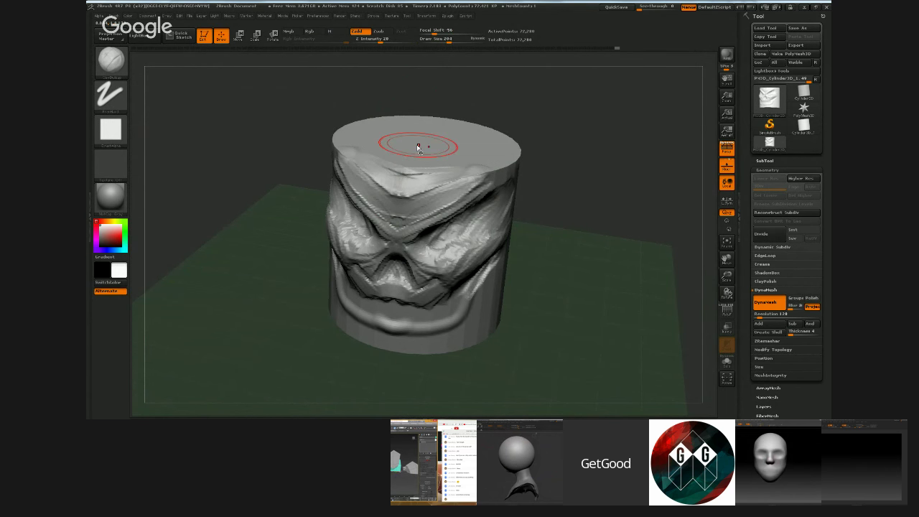
# - Switch to the Google Hangouts broadcast window in Chrome and bring up another participant's shared screen
pyautogui.press('super')
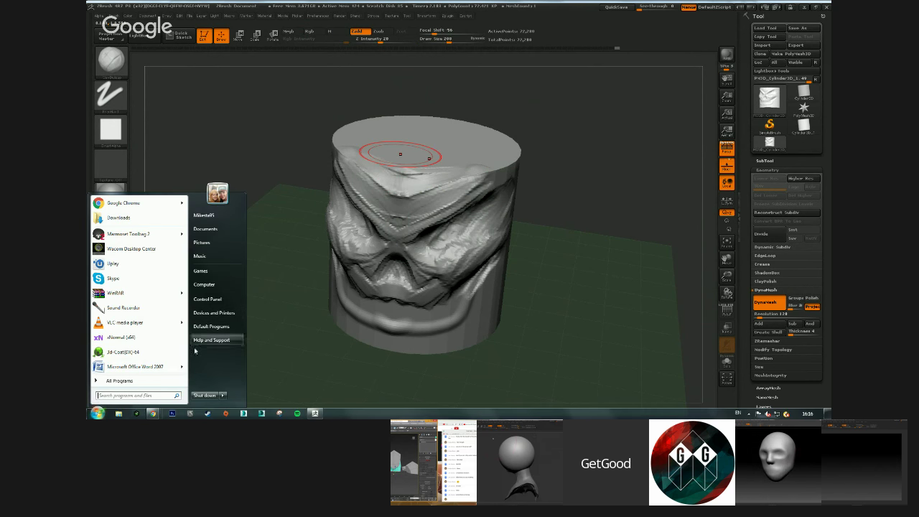
pyautogui.click(291, 279)
pyautogui.moveTo(291, 278)
pyautogui.mouseDown()
pyautogui.moveTo(288, 258)
pyautogui.moveTo(261, 256)
pyautogui.moveTo(302, 317)
pyautogui.moveTo(275, 334)
pyautogui.mouseUp()
pyautogui.press('super')
pyautogui.click(155, 414)
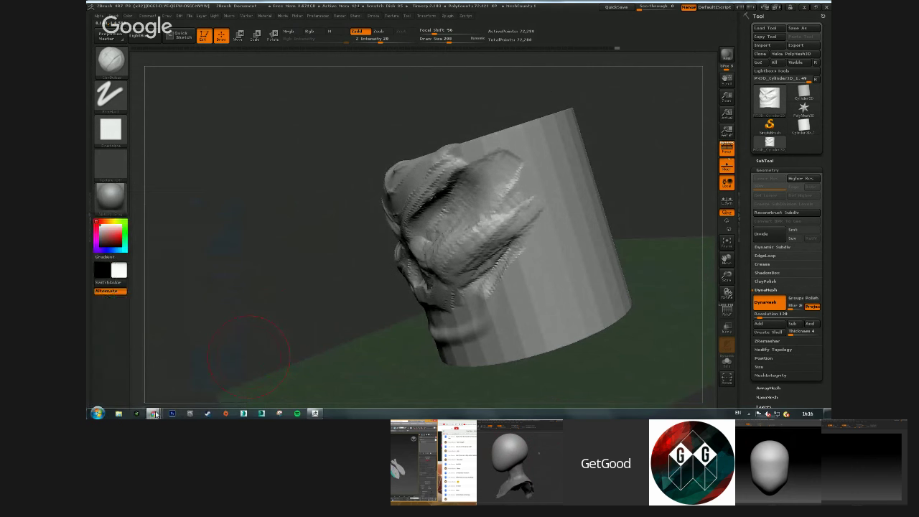
pyautogui.moveTo(154, 414)
pyautogui.click(222, 368)
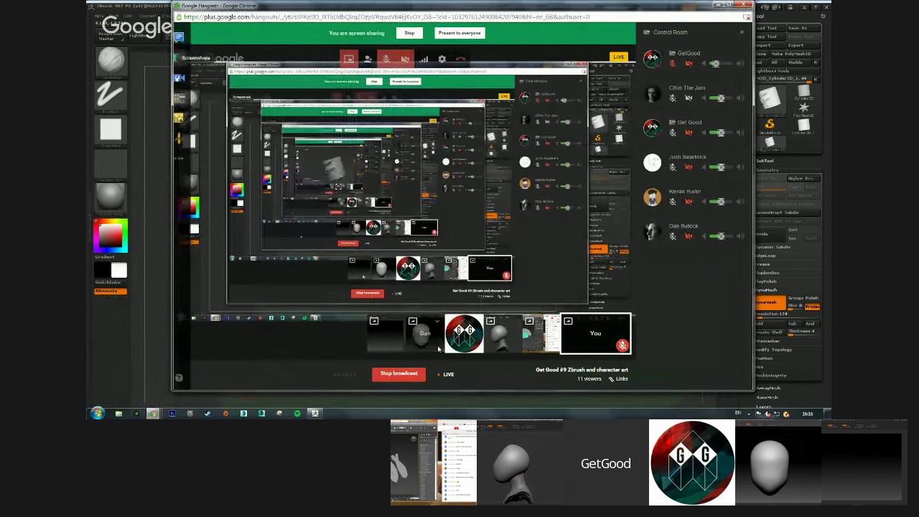
pyautogui.click(437, 349)
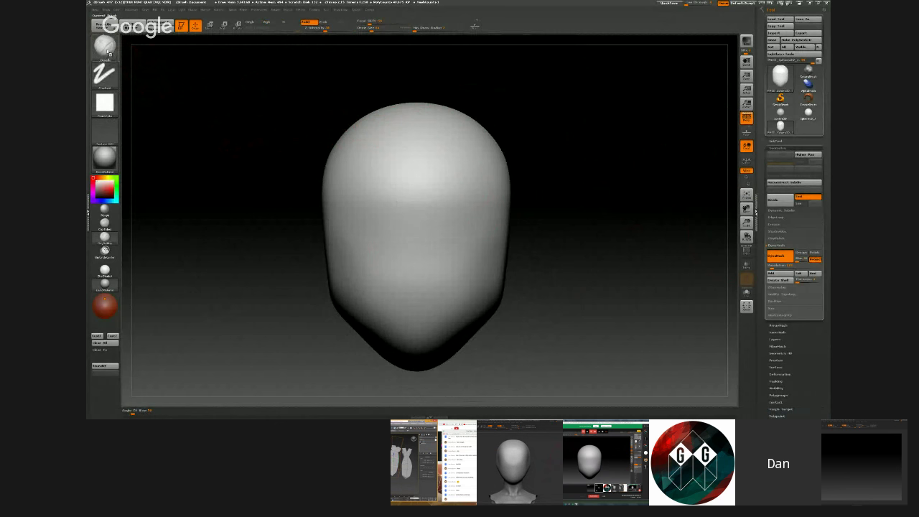
# - Assign the hotkey 1 to the ClayTubes brush
pyautogui.click(104, 48)
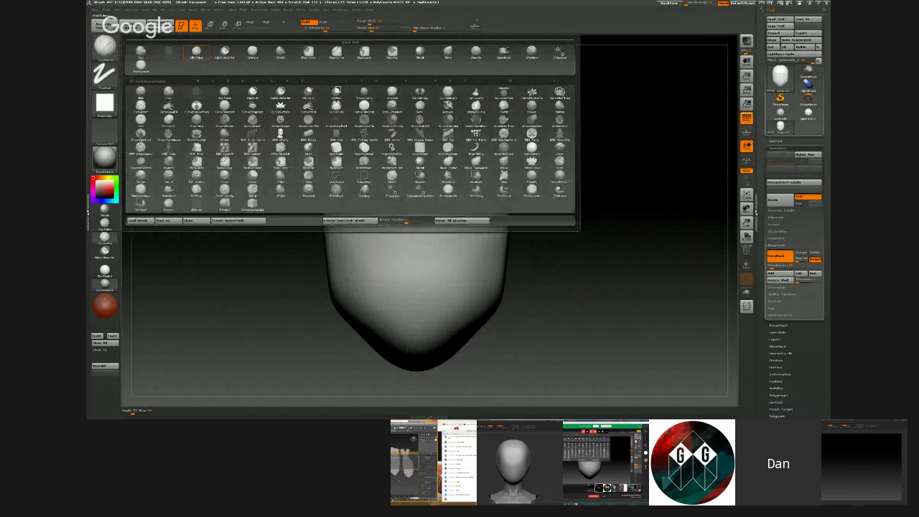
pyautogui.press('ctrl')
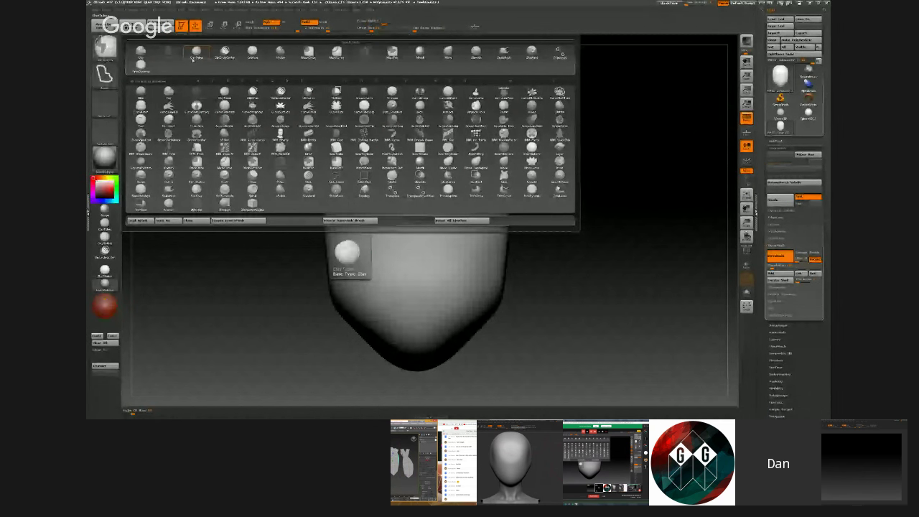
pyautogui.keyDown('ctrl'); pyautogui.keyDown('alt'); pyautogui.click(193, 60); pyautogui.keyUp('alt'); pyautogui.keyUp('ctrl')
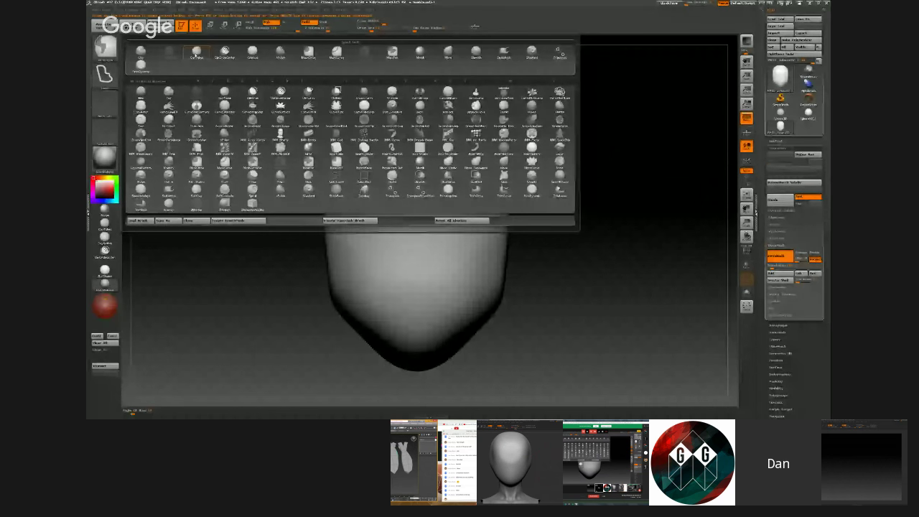
pyautogui.press('1')
pyautogui.click(481, 229)
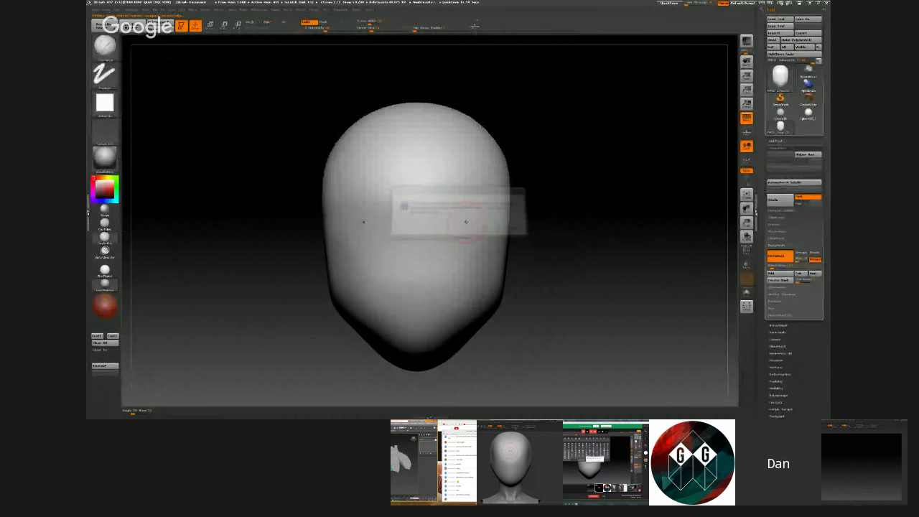
# - Switch to the ClayTubes brush through its new hotkey and sculpt symmetrical strokes across the head's forehead and eye area
pyautogui.press('1')
pyautogui.moveTo(373, 160)
pyautogui.mouseDown()
pyautogui.moveTo(348, 214)
pyautogui.moveTo(357, 239)
pyautogui.mouseUp()
pyautogui.moveTo(393, 170); pyautogui.dragTo(399, 214)
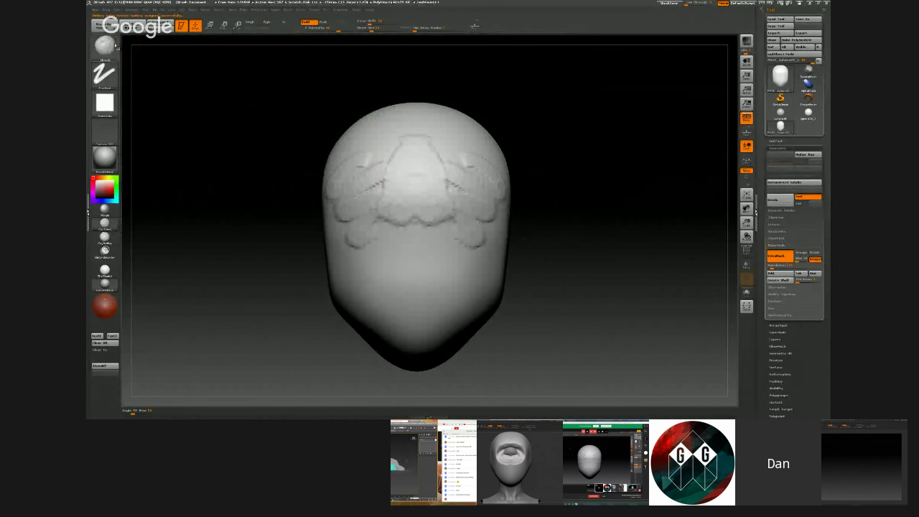
# - Select the Move brush, reassign the hotkey 1 to it, and try it with a stroke on the side of the head
pyautogui.click(113, 46)
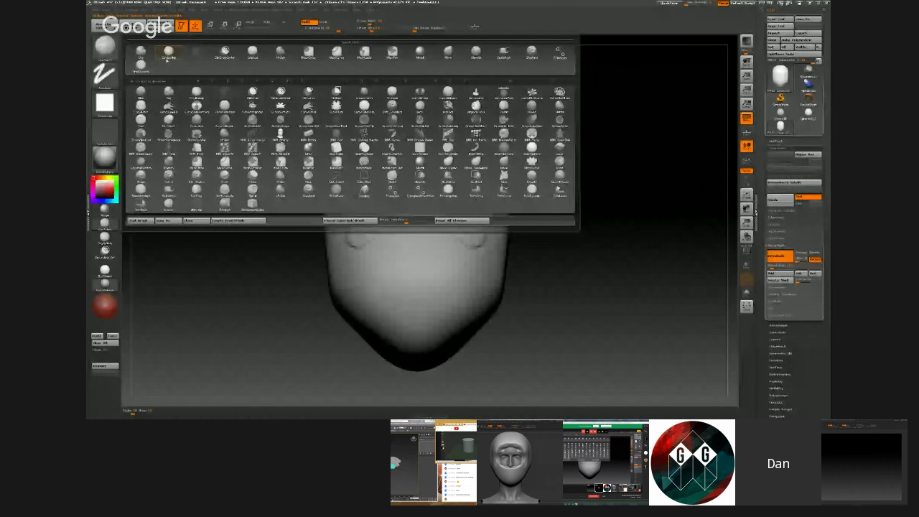
pyautogui.click(168, 54)
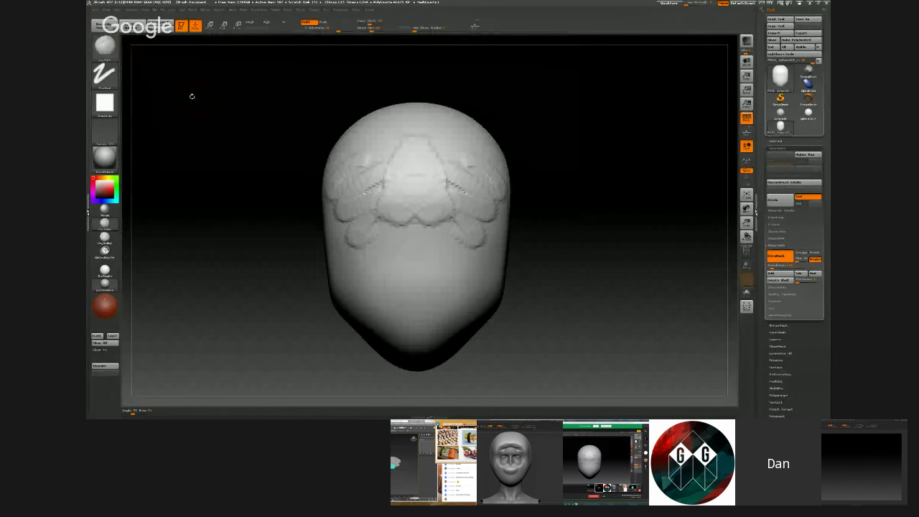
pyautogui.press('b')
pyautogui.press('m')
pyautogui.press('v')
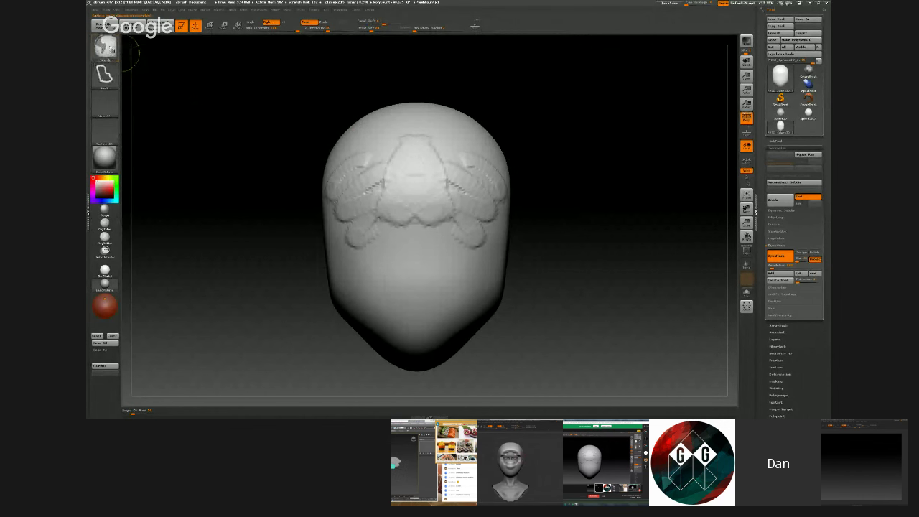
pyautogui.press('1')
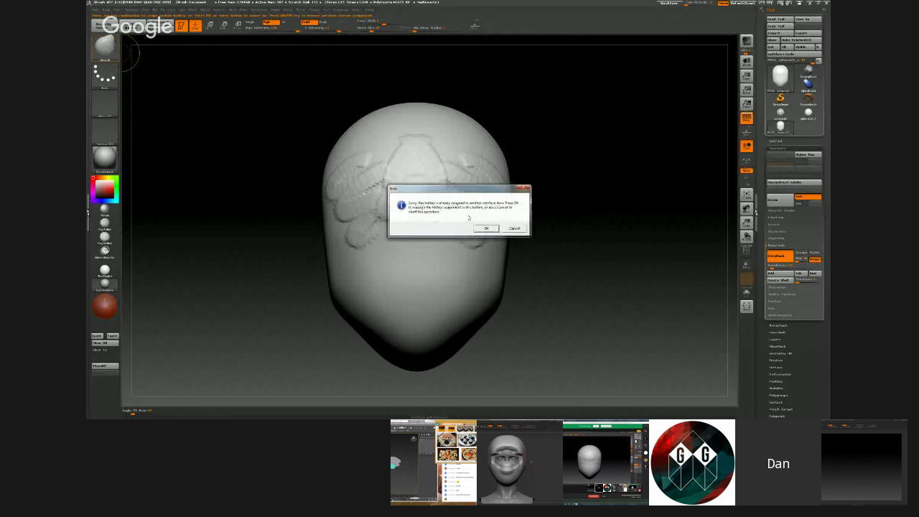
pyautogui.click(486, 227)
pyautogui.press('b')
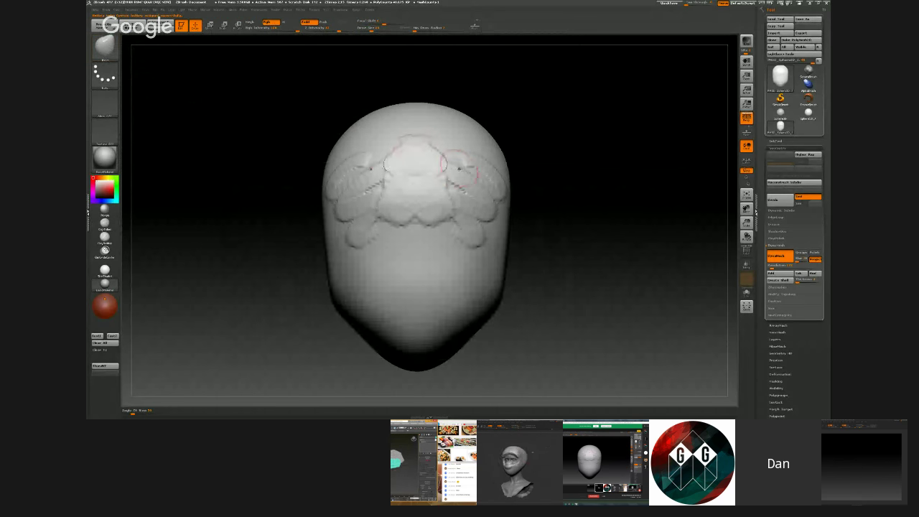
pyautogui.press('1')
pyautogui.moveTo(490, 178); pyautogui.dragTo(497, 188)
pyautogui.hotkey('ctrl', 'z')
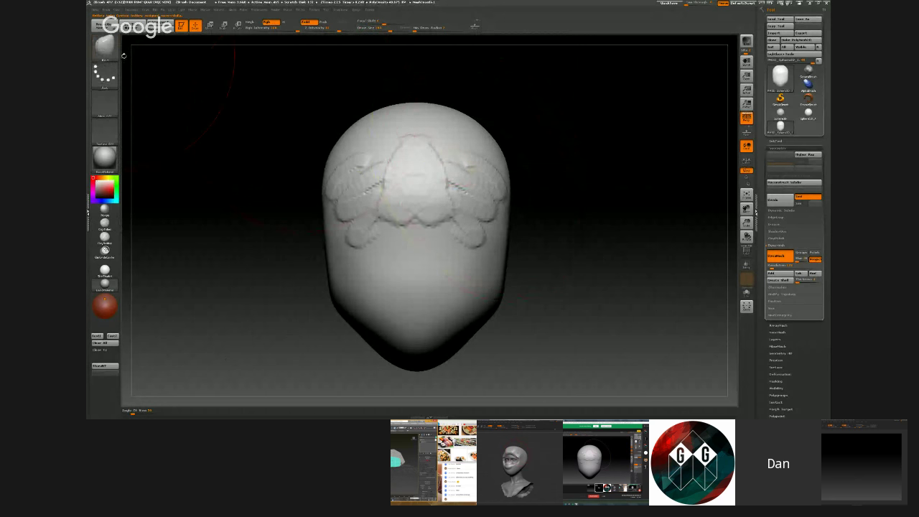
# - Reassign the hotkey 2 to the ClayBuildup brush and switch to that brush through it
pyautogui.click(107, 53)
pyautogui.keyDown('ctrl'); pyautogui.keyDown('alt'); pyautogui.click(169, 53); pyautogui.keyUp('alt'); pyautogui.keyUp('ctrl')
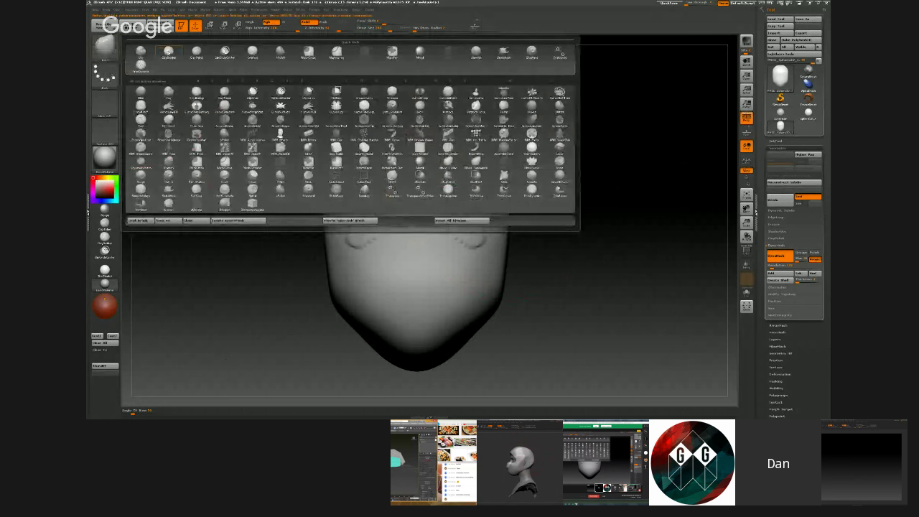
pyautogui.press('2')
pyautogui.click(485, 227)
pyautogui.press('2')
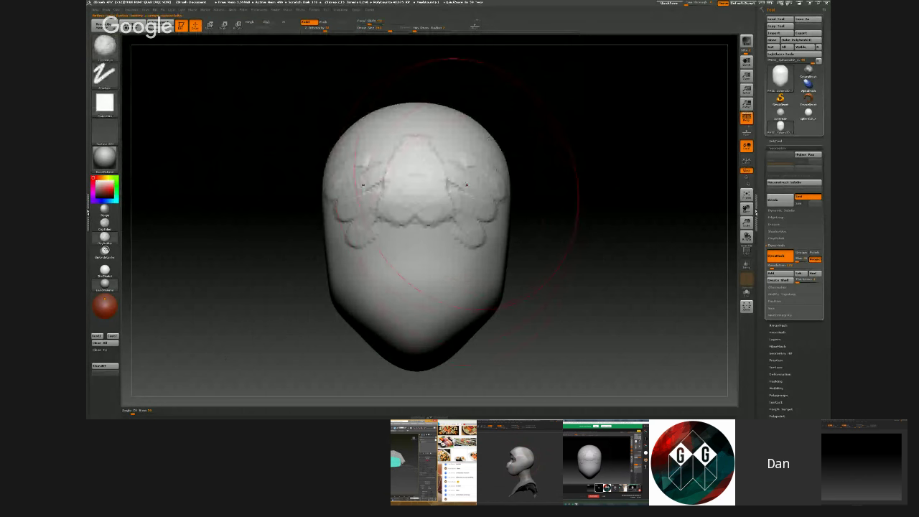
# - Adjust the draw size and try a ClayBuildup stroke on the side of the head
pyautogui.moveTo(543, 194); pyautogui.dragTo(438, 198)
pyautogui.press('s')
pyautogui.moveTo(575, 206); pyautogui.dragTo(569, 205)
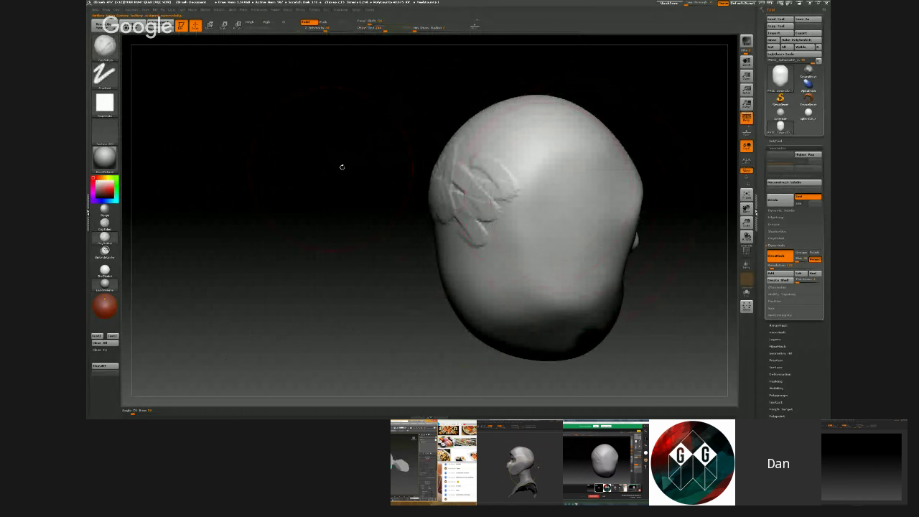
pyautogui.moveTo(342, 167)
pyautogui.mouseDown()
pyautogui.moveTo(438, 173)
pyautogui.moveTo(427, 161)
pyautogui.mouseUp()
pyautogui.moveTo(373, 183)
pyautogui.mouseDown()
pyautogui.moveTo(431, 233)
pyautogui.moveTo(405, 188)
pyautogui.moveTo(431, 188)
pyautogui.mouseUp()
pyautogui.hotkey('ctrl', 'z')
# - Readjust the draw size and turn the head to examine its face in profile
pyautogui.moveTo(459, 205)
pyautogui.mouseDown(button='right')
pyautogui.moveTo(553, 217)
pyautogui.moveTo(447, 167)
pyautogui.moveTo(532, 158)
pyautogui.mouseUp(button='right')
pyautogui.moveTo(422, 137); pyautogui.dragTo(412, 146, button='right')
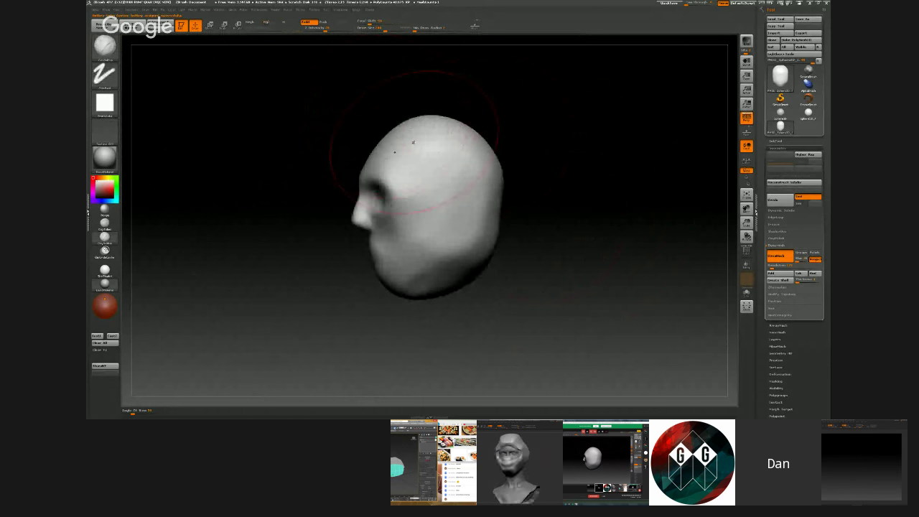
pyautogui.press('s')
pyautogui.moveTo(409, 148); pyautogui.dragTo(396, 149)
pyautogui.moveTo(392, 176); pyautogui.dragTo(459, 162, button='right')
pyautogui.keyDown('alt'); pyautogui.moveTo(632, 150); pyautogui.dragTo(556, 157, button='right'); pyautogui.keyUp('alt')
pyautogui.moveTo(556, 157); pyautogui.dragTo(447, 201)
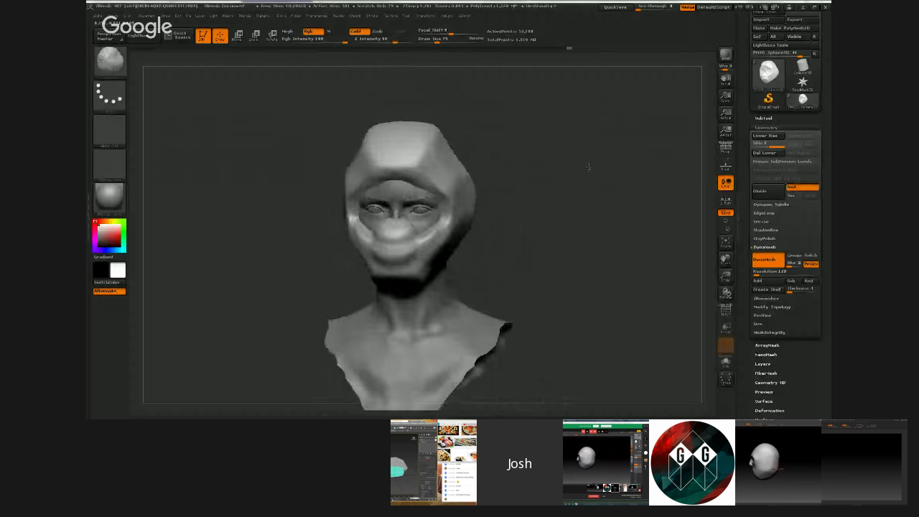
# - Show the bust and the hooded mask separately by toggling their subtool visibility, then make the PM3D_Sphere3D mask subtool active
pyautogui.moveTo(566, 168); pyautogui.dragTo(574, 233)
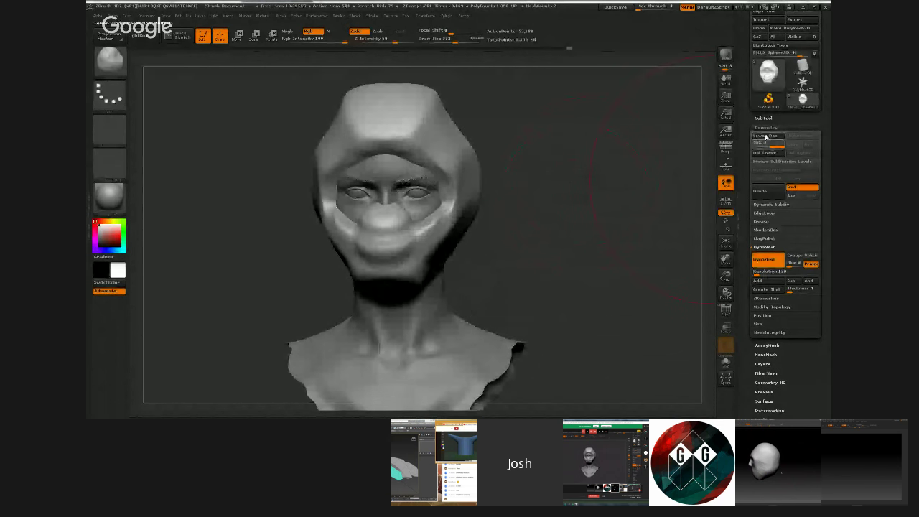
pyautogui.click(764, 118)
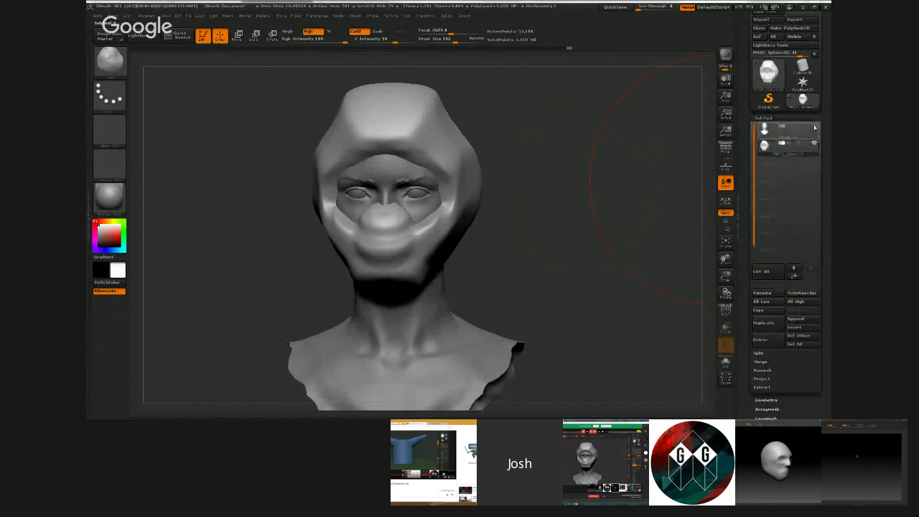
pyautogui.click(813, 128)
pyautogui.click(814, 128)
pyautogui.click(814, 128)
pyautogui.moveTo(814, 147)
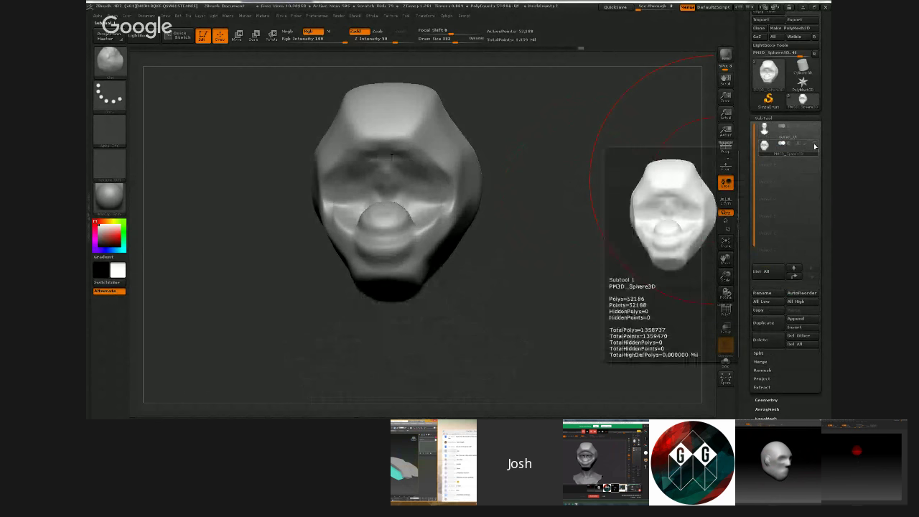
pyautogui.click(813, 128)
pyautogui.click(802, 130)
pyautogui.click(814, 145)
pyautogui.moveTo(645, 215); pyautogui.dragTo(595, 231)
pyautogui.click(771, 146)
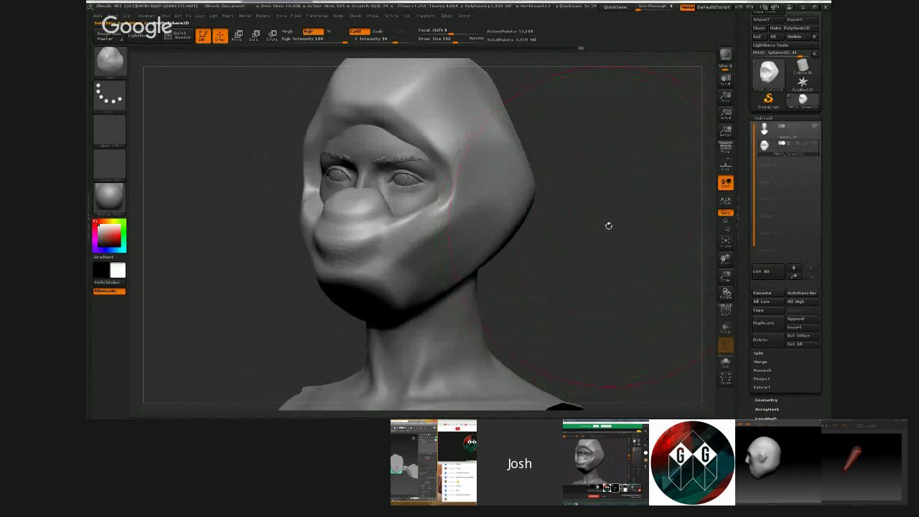
# - Reduce the Draw Size to 181 and reshape the chin area of the mask
pyautogui.moveTo(608, 223)
pyautogui.mouseDown()
pyautogui.moveTo(584, 213)
pyautogui.moveTo(617, 209)
pyautogui.moveTo(602, 213)
pyautogui.moveTo(599, 245)
pyautogui.moveTo(568, 239)
pyautogui.moveTo(614, 213)
pyautogui.moveTo(576, 189)
pyautogui.moveTo(586, 242)
pyautogui.moveTo(460, 158)
pyautogui.mouseUp()
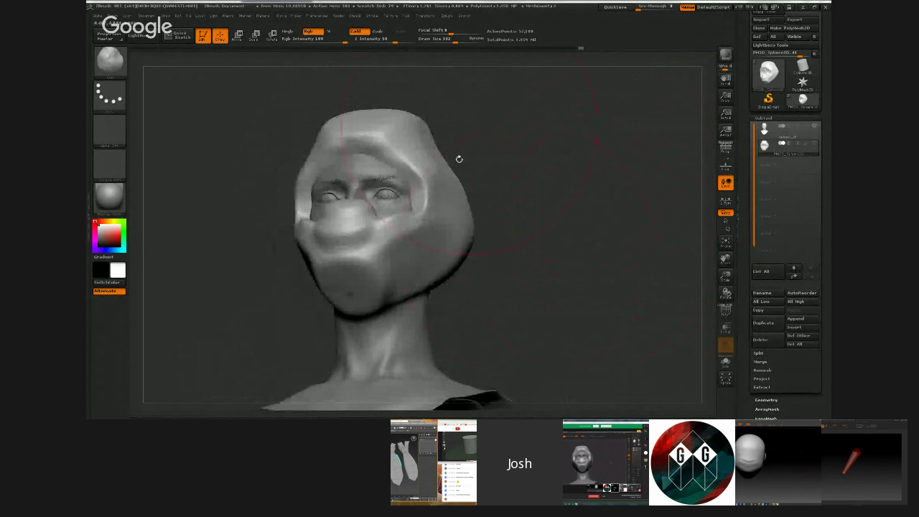
pyautogui.moveTo(454, 41); pyautogui.dragTo(445, 41)
pyautogui.moveTo(574, 215); pyautogui.dragTo(527, 222)
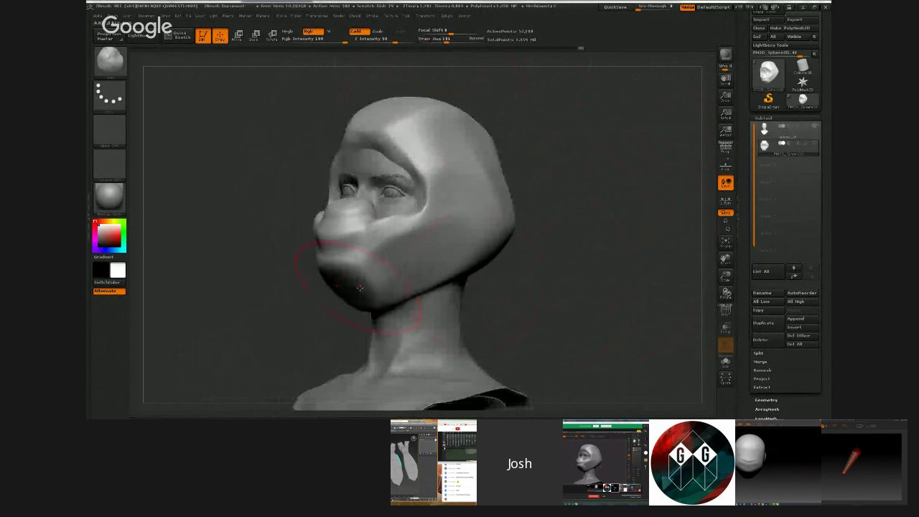
pyautogui.moveTo(367, 282)
pyautogui.mouseDown()
pyautogui.moveTo(350, 294)
pyautogui.moveTo(361, 294)
pyautogui.mouseUp()
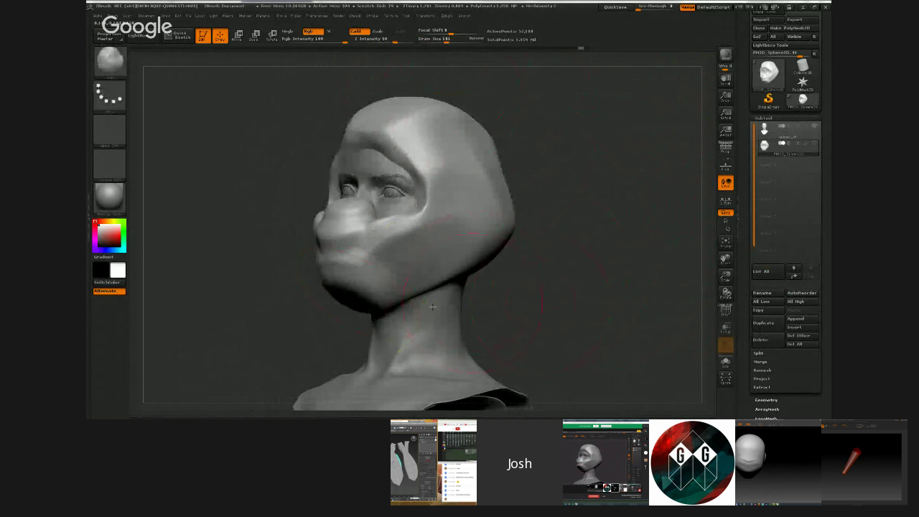
pyautogui.moveTo(531, 287)
pyautogui.mouseDown()
pyautogui.moveTo(595, 258)
pyautogui.moveTo(575, 273)
pyautogui.moveTo(576, 292)
pyautogui.moveTo(568, 244)
pyautogui.moveTo(510, 262)
pyautogui.moveTo(570, 263)
pyautogui.moveTo(553, 282)
pyautogui.moveTo(546, 277)
pyautogui.mouseUp()
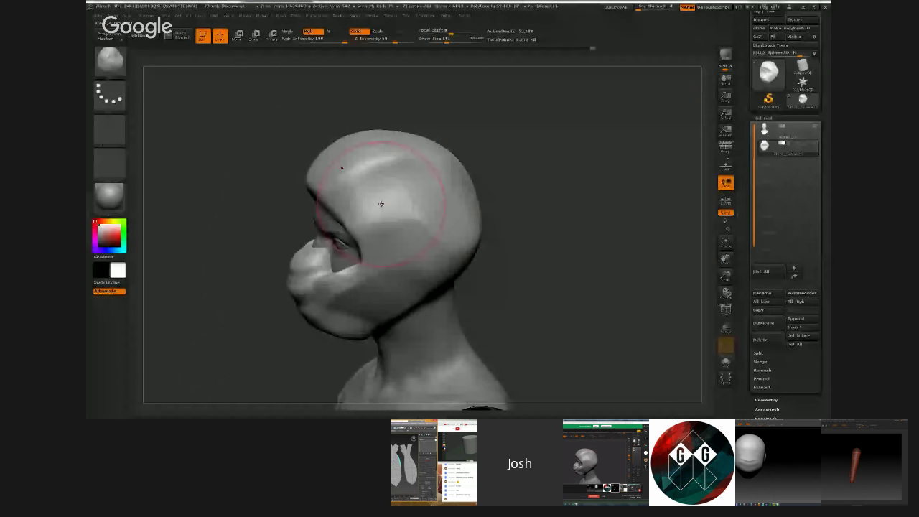
# - Reshape the side and back of the mask's hood with broad strokes, undoing the unwanted stroke near the rear
pyautogui.moveTo(380, 204); pyautogui.dragTo(422, 206)
pyautogui.moveTo(508, 236)
pyautogui.mouseDown()
pyautogui.moveTo(569, 246)
pyautogui.moveTo(568, 215)
pyautogui.moveTo(550, 236)
pyautogui.moveTo(571, 227)
pyautogui.moveTo(541, 235)
pyautogui.moveTo(553, 279)
pyautogui.moveTo(518, 261)
pyautogui.moveTo(549, 261)
pyautogui.mouseUp()
pyautogui.keyDown('alt'); pyautogui.moveTo(549, 262); pyautogui.dragTo(545, 294); pyautogui.keyUp('alt')
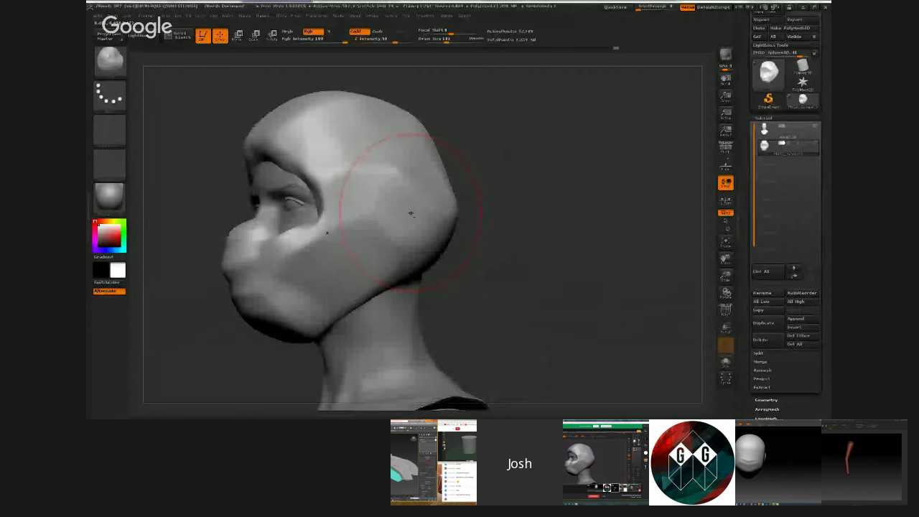
pyautogui.moveTo(411, 213)
pyautogui.mouseDown()
pyautogui.moveTo(451, 212)
pyautogui.moveTo(438, 227)
pyautogui.mouseUp()
pyautogui.hotkey('ctrl', 'z')
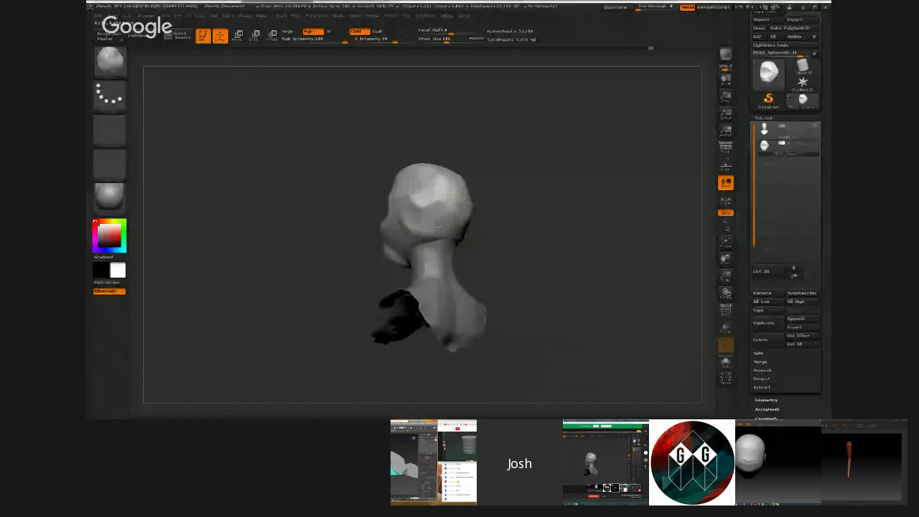
pyautogui.moveTo(507, 239); pyautogui.dragTo(563, 235)
pyautogui.keyDown('alt'); pyautogui.moveTo(563, 236); pyautogui.dragTo(545, 251); pyautogui.keyUp('alt')
pyautogui.moveTo(472, 256); pyautogui.dragTo(441, 244)
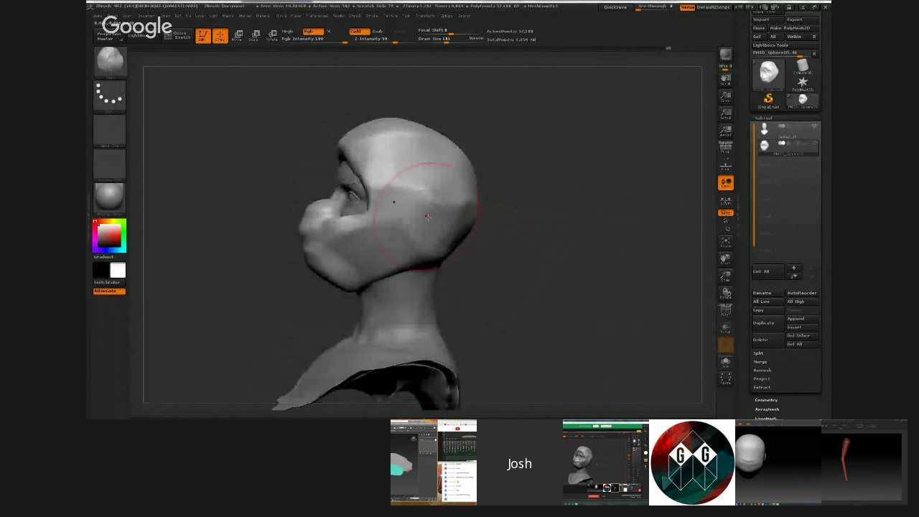
# - Reduce the draw size further and refine the hood's upper side beside the forehead
pyautogui.moveTo(468, 194)
pyautogui.mouseDown()
pyautogui.moveTo(597, 180)
pyautogui.moveTo(603, 267)
pyautogui.mouseUp()
pyautogui.moveTo(438, 41); pyautogui.dragTo(433, 41)
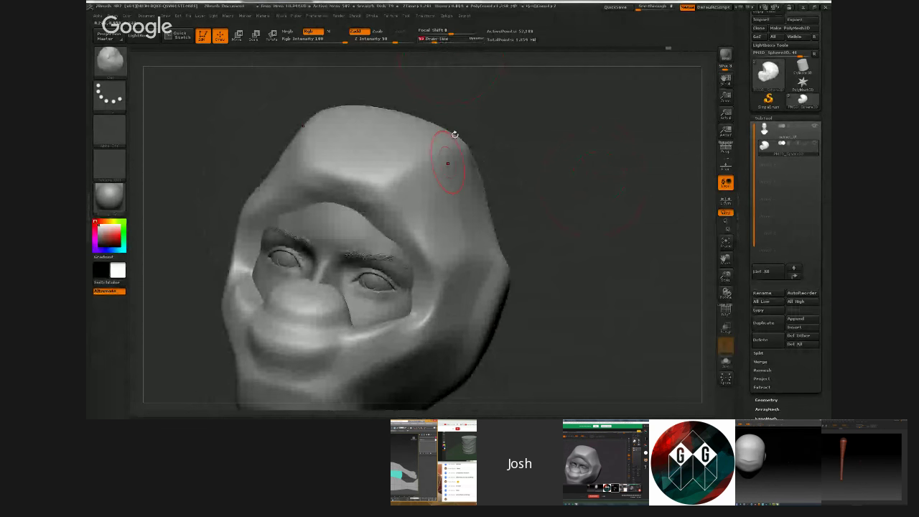
pyautogui.moveTo(416, 187)
pyautogui.keyDown('alt'); pyautogui.mouseDown()
pyautogui.moveTo(343, 179)
pyautogui.moveTo(423, 176)
pyautogui.mouseUp(); pyautogui.keyUp('alt')
pyautogui.moveTo(569, 202); pyautogui.dragTo(587, 207)
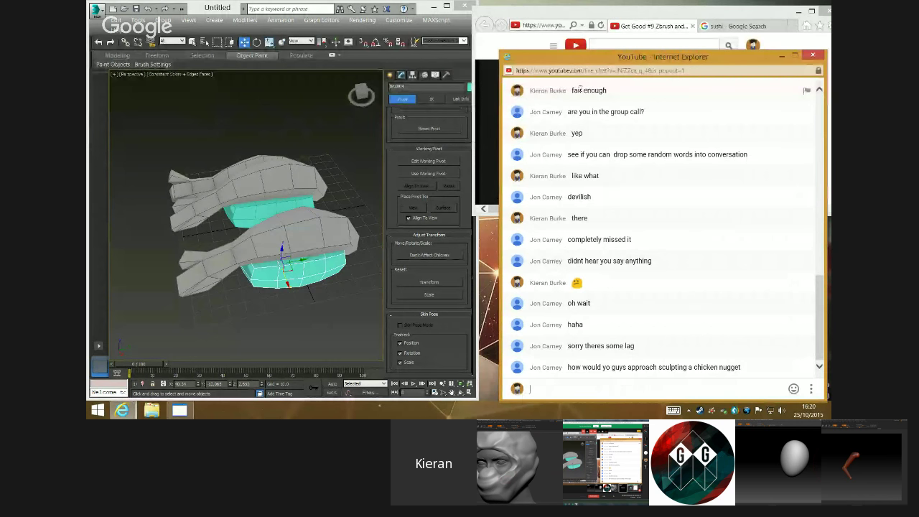
pyautogui.click(745, 14)
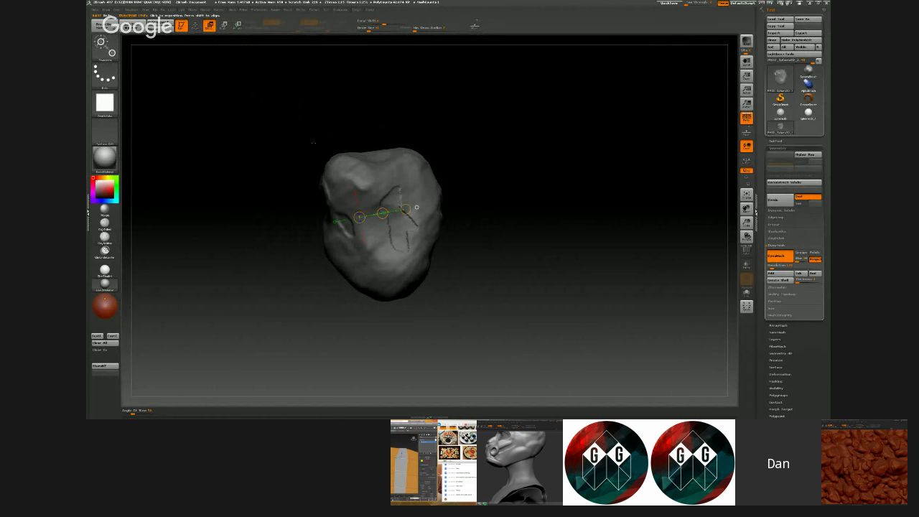
# - Move the unmasked cylinder sideways through the masked lumpy head with the transpose line
pyautogui.moveTo(417, 207); pyautogui.dragTo(394, 199, button='right')
pyautogui.moveTo(331, 185)
pyautogui.mouseDown()
pyautogui.moveTo(417, 168)
pyautogui.moveTo(290, 198)
pyautogui.mouseUp()
pyautogui.moveTo(277, 226)
pyautogui.mouseDown(button='right')
pyautogui.moveTo(315, 260)
pyautogui.moveTo(283, 257)
pyautogui.mouseUp(button='right')
pyautogui.moveTo(282, 257)
pyautogui.keyDown('ctrl'); pyautogui.mouseDown(button='right')
pyautogui.moveTo(281, 232)
pyautogui.moveTo(301, 214)
pyautogui.mouseUp(button='right'); pyautogui.keyUp('ctrl')
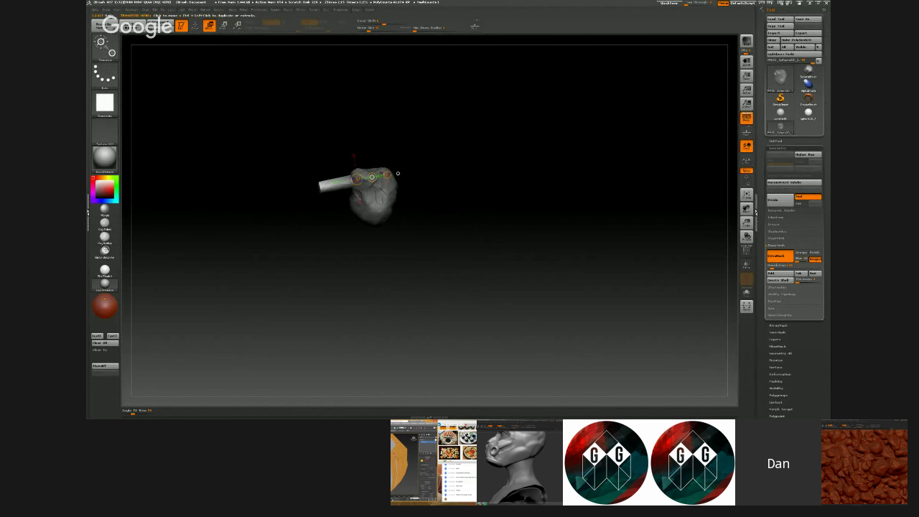
pyautogui.moveTo(372, 177); pyautogui.dragTo(391, 173)
pyautogui.keyDown('ctrl'); pyautogui.moveTo(277, 201); pyautogui.dragTo(265, 205); pyautogui.keyUp('ctrl')
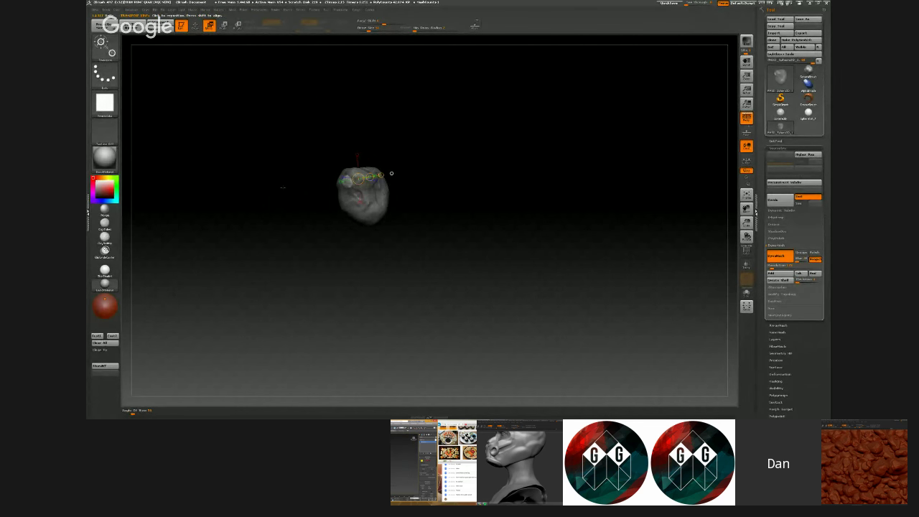
pyautogui.moveTo(399, 228); pyautogui.dragTo(391, 218)
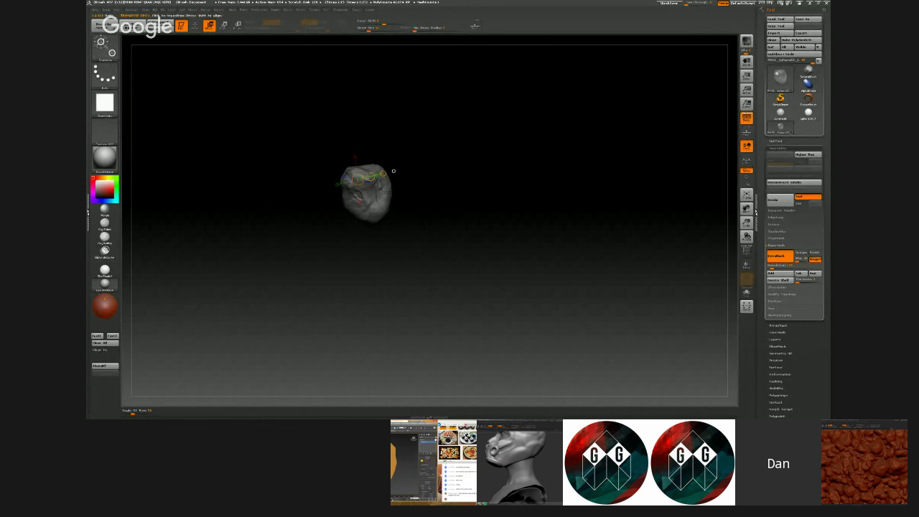
# - Clear the mask and remesh the DynaMesh head with its cylinder, then return to Draw mode
pyautogui.keyDown('ctrl'); pyautogui.moveTo(446, 200); pyautogui.dragTo(439, 184); pyautogui.keyUp('ctrl')
pyautogui.keyDown('ctrl'); pyautogui.moveTo(460, 188); pyautogui.dragTo(494, 165); pyautogui.keyUp('ctrl')
pyautogui.keyDown('ctrl'); pyautogui.moveTo(424, 211); pyautogui.dragTo(468, 193); pyautogui.keyUp('ctrl')
pyautogui.keyDown('ctrl'); pyautogui.moveTo(314, 176); pyautogui.dragTo(313, 237, button='right'); pyautogui.keyUp('ctrl')
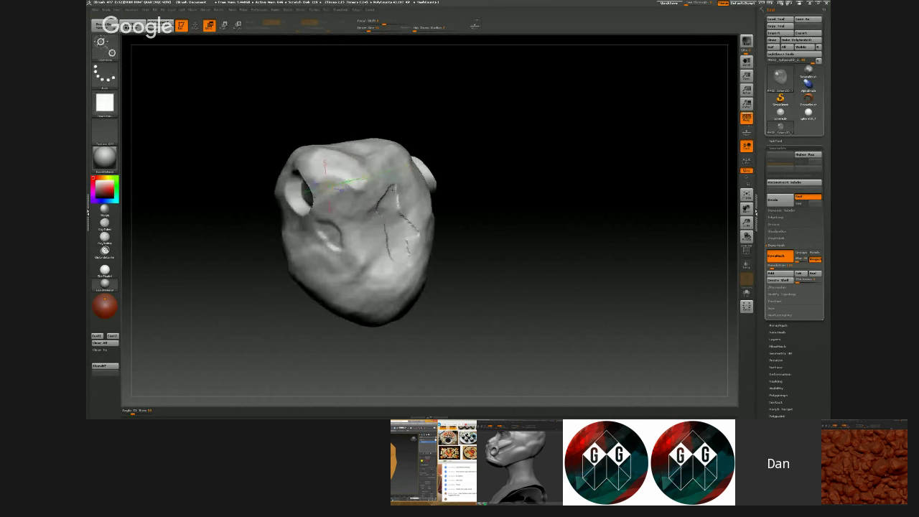
pyautogui.press('q')
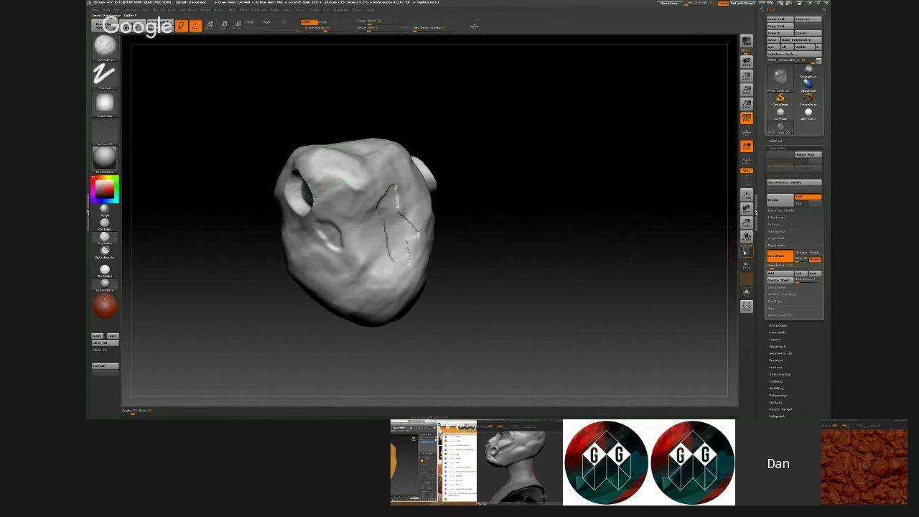
# - Check the polyframe display and smooth the rim around the hole in the side of the head
pyautogui.click(744, 252)
pyautogui.click(745, 252)
pyautogui.keyDown('shift'); pyautogui.moveTo(299, 216); pyautogui.dragTo(304, 209); pyautogui.keyUp('shift')
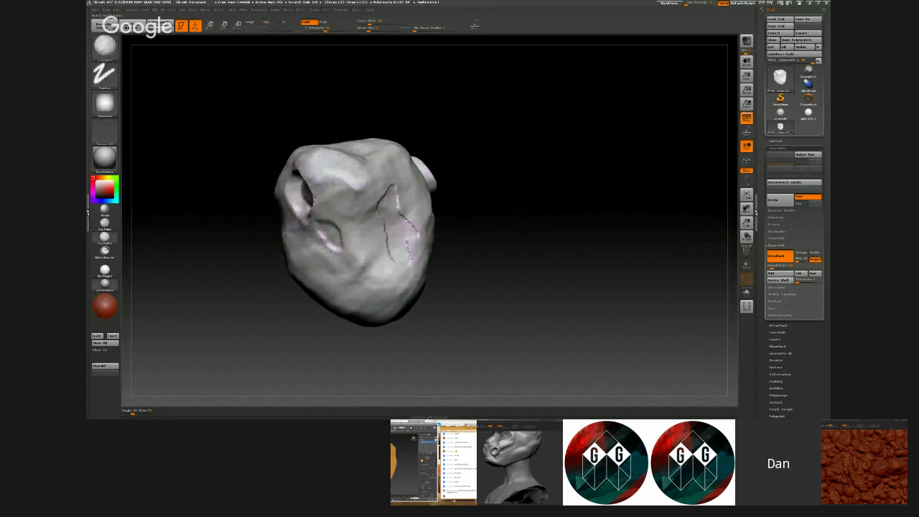
pyautogui.moveTo(219, 208); pyautogui.dragTo(312, 225)
pyautogui.moveTo(181, 222); pyautogui.dragTo(237, 215)
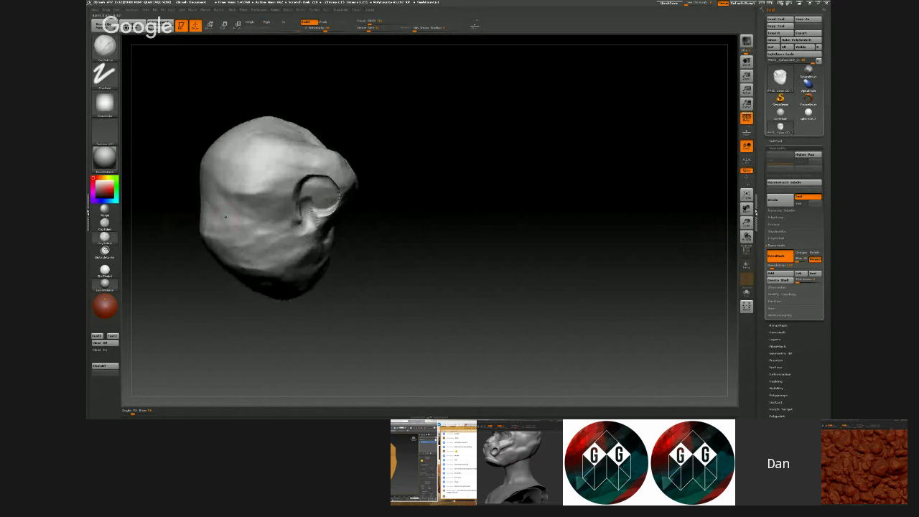
pyautogui.keyDown('shift'); pyautogui.moveTo(317, 210); pyautogui.dragTo(319, 223); pyautogui.keyUp('shift')
pyautogui.moveTo(408, 203)
pyautogui.keyDown('ctrl'); pyautogui.mouseDown(button='right')
pyautogui.moveTo(246, 194)
pyautogui.moveTo(321, 190)
pyautogui.mouseUp(button='right'); pyautogui.keyUp('ctrl')
pyautogui.keyDown('ctrl'); pyautogui.moveTo(321, 190); pyautogui.dragTo(398, 200, button='right'); pyautogui.keyUp('ctrl')
pyautogui.moveTo(373, 210); pyautogui.dragTo(339, 187)
pyautogui.keyDown('alt'); pyautogui.moveTo(302, 156); pyautogui.dragTo(361, 181); pyautogui.keyUp('alt')
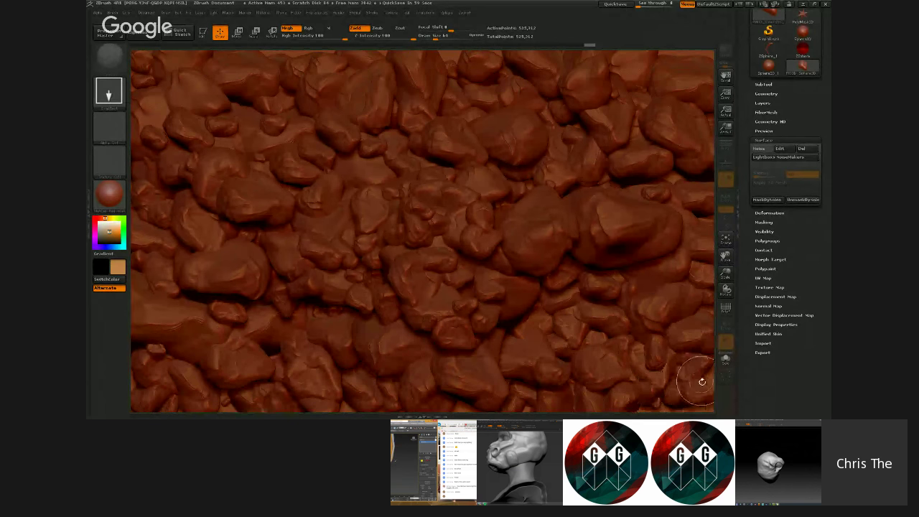
# - Try brush strokes across the red rocks in the middle of the canvas, then undo the last one
pyautogui.moveTo(696, 185); pyautogui.dragTo(647, 179)
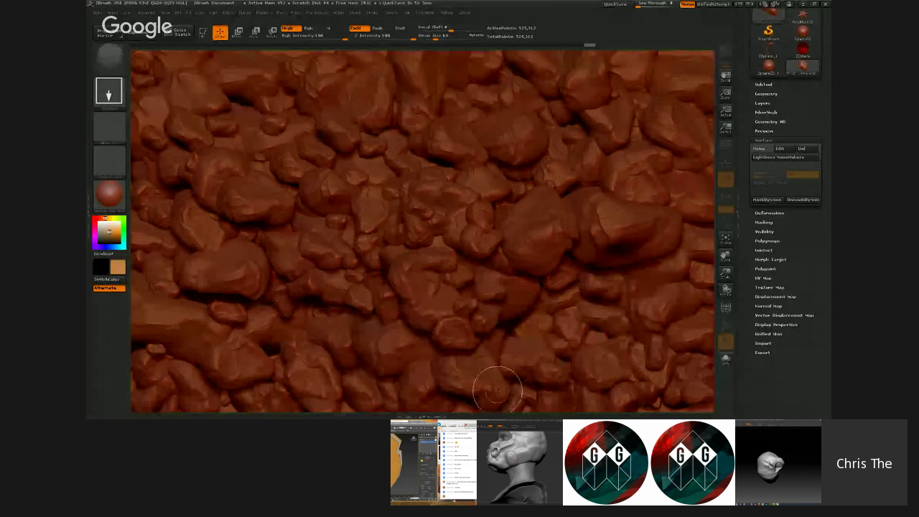
pyautogui.moveTo(420, 175); pyautogui.dragTo(410, 246)
pyautogui.hotkey('ctrl', 'z')
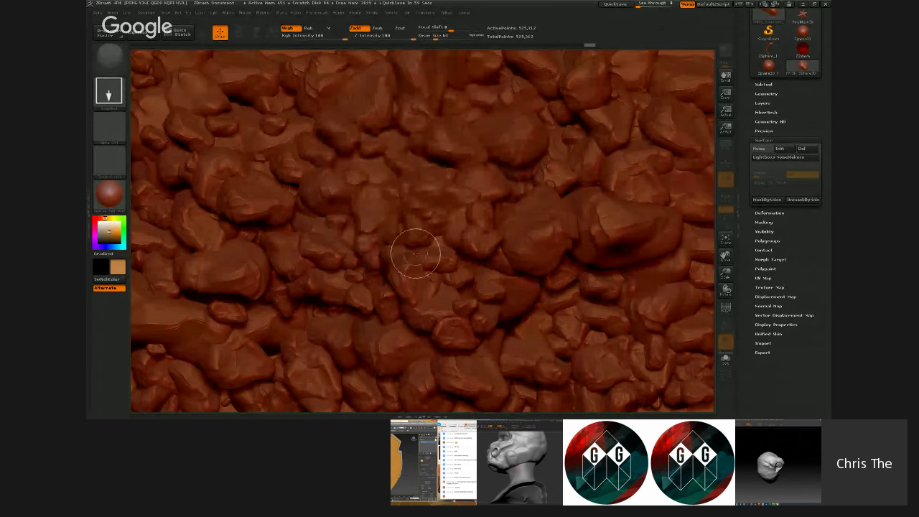
# - Try further rock strokes across the middle of the rock-covered canvas and undo the large ones
pyautogui.moveTo(462, 45); pyautogui.dragTo(508, 47)
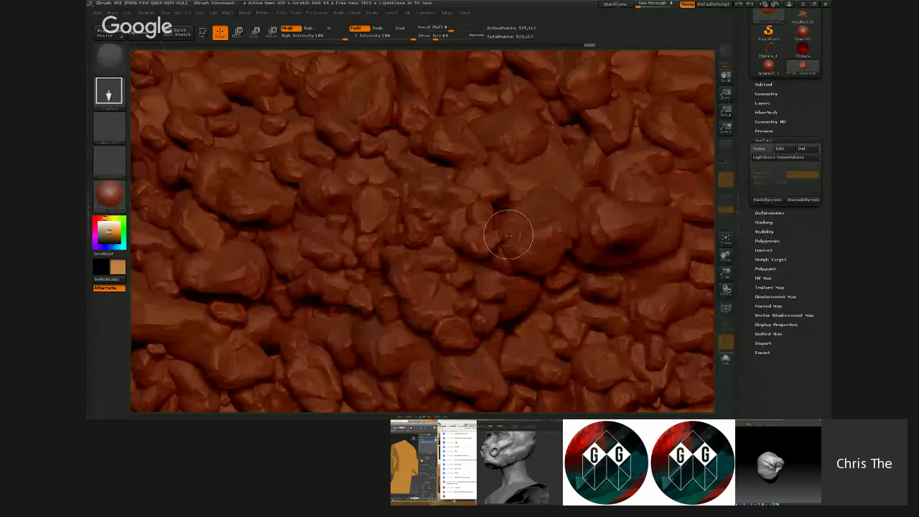
pyautogui.moveTo(358, 174)
pyautogui.mouseDown()
pyautogui.moveTo(380, 189)
pyautogui.moveTo(498, 203)
pyautogui.moveTo(502, 247)
pyautogui.mouseUp()
pyautogui.hotkey('ctrl', 'z')
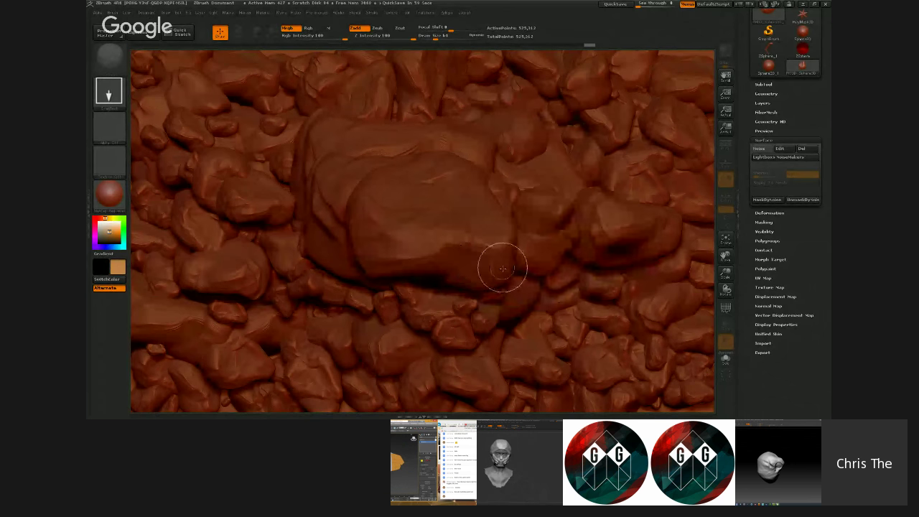
pyautogui.hotkey('ctrl', 'z')
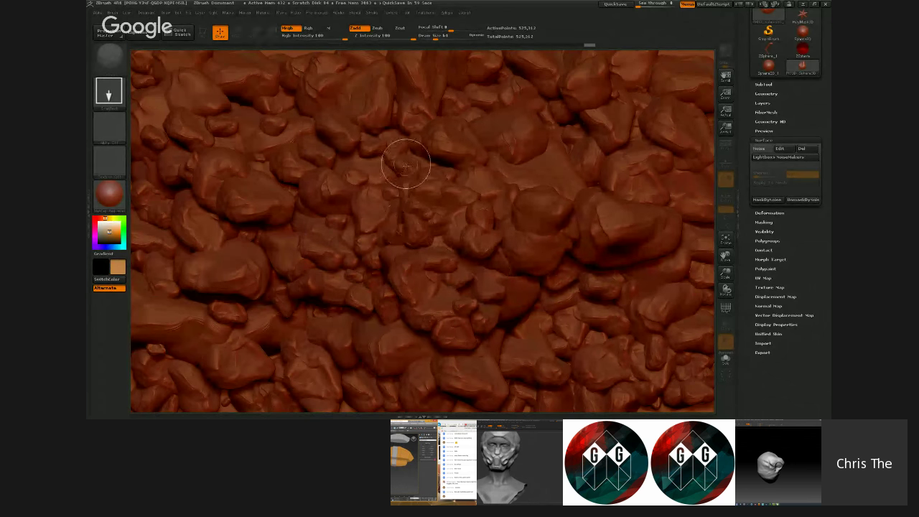
# - Start a new document without saving the changes to the rock-covered one
pyautogui.click(146, 12)
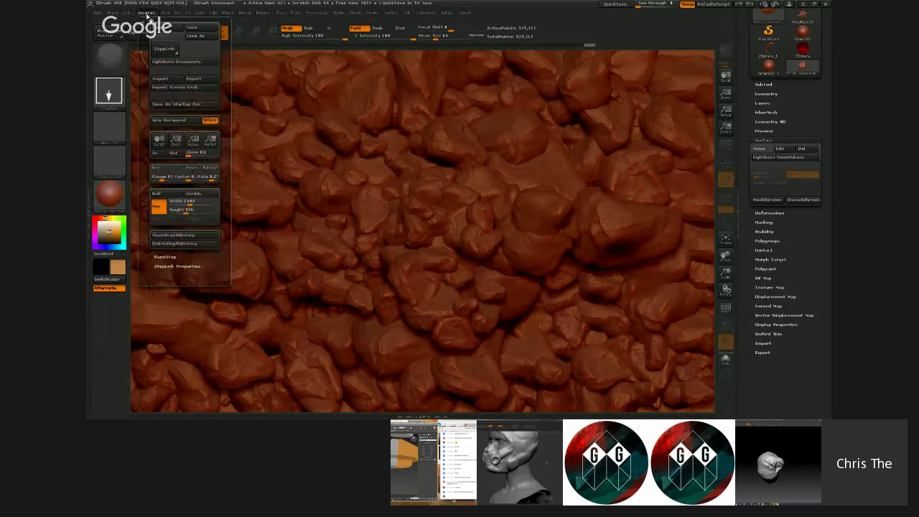
pyautogui.click(174, 124)
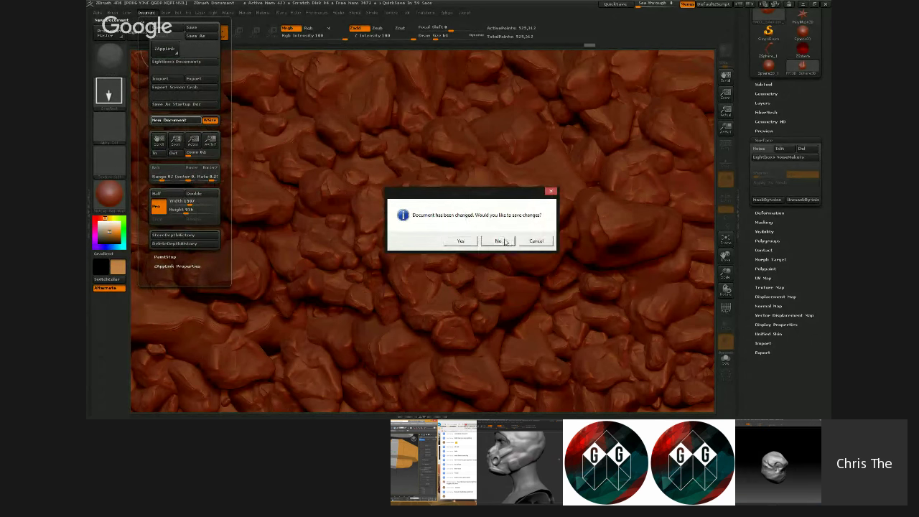
pyautogui.click(509, 241)
# - Draw several copies of the sculpted rock across the middle of the empty canvas
pyautogui.moveTo(435, 205); pyautogui.dragTo(433, 352)
pyautogui.moveTo(445, 240); pyautogui.dragTo(459, 323)
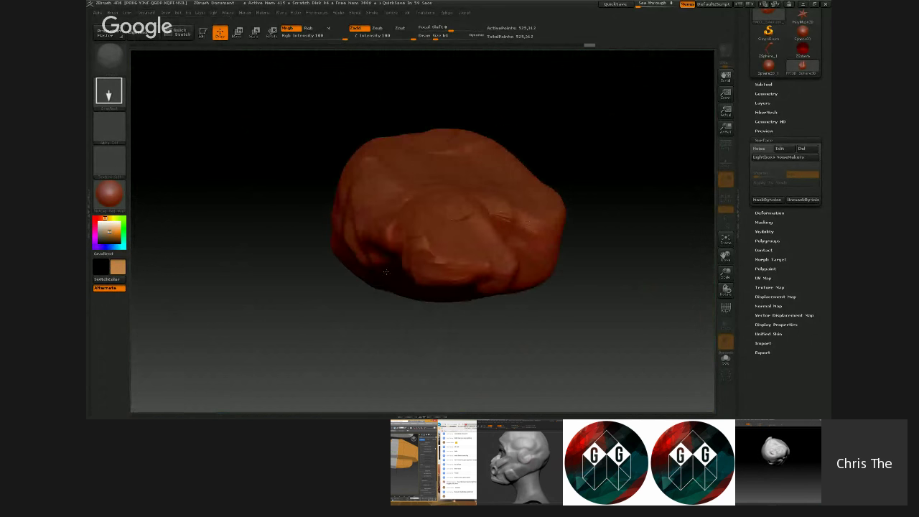
pyautogui.moveTo(393, 234); pyautogui.dragTo(401, 244)
pyautogui.moveTo(324, 221); pyautogui.dragTo(359, 251)
pyautogui.moveTo(490, 178); pyautogui.dragTo(517, 247)
pyautogui.moveTo(558, 225)
pyautogui.mouseDown()
pyautogui.moveTo(538, 266)
pyautogui.moveTo(478, 313)
pyautogui.moveTo(307, 225)
pyautogui.mouseUp()
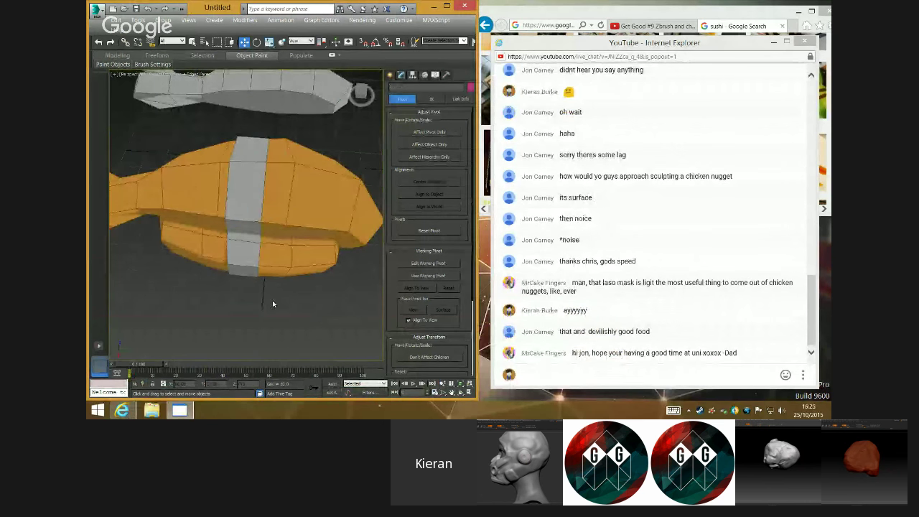
# - Switch to 3ds Max and, at edge level, select an edge loop on the grey band around the orange sushi model
pyautogui.click(249, 260)
pyautogui.scroll(-5, 290, 308)
pyautogui.keyDown('alt'); pyautogui.moveTo(289, 306); pyautogui.dragTo(298, 270, button='middle'); pyautogui.keyUp('alt')
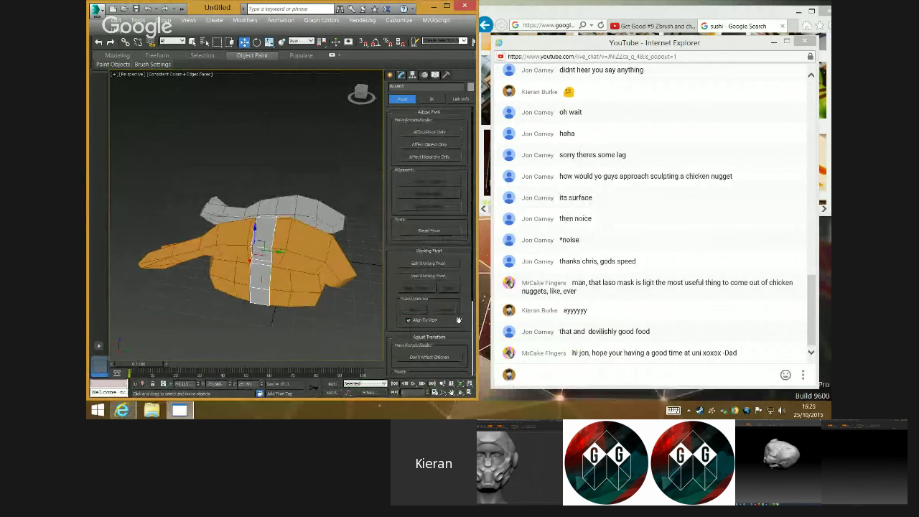
pyautogui.click(401, 75)
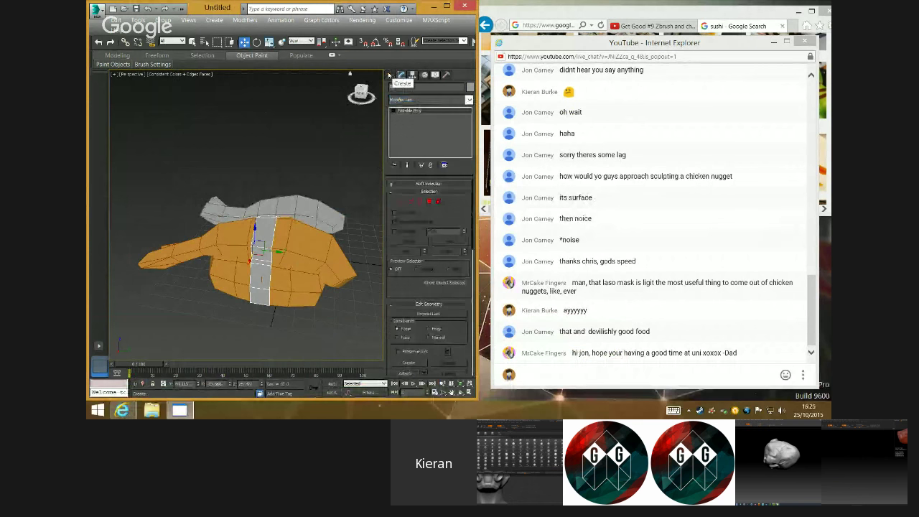
pyautogui.click(411, 201)
pyautogui.doubleClick(274, 232)
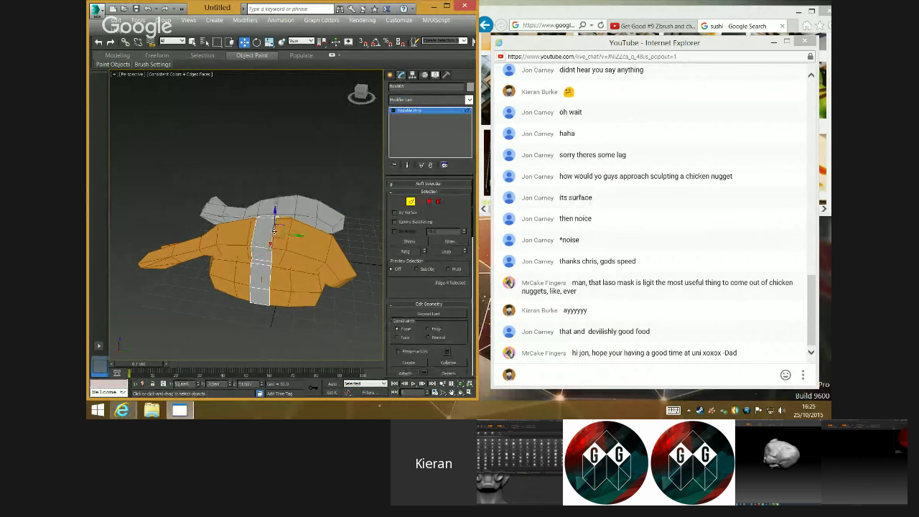
pyautogui.keyDown('alt'); pyautogui.moveTo(275, 231); pyautogui.dragTo(275, 244, button='middle'); pyautogui.keyUp('alt')
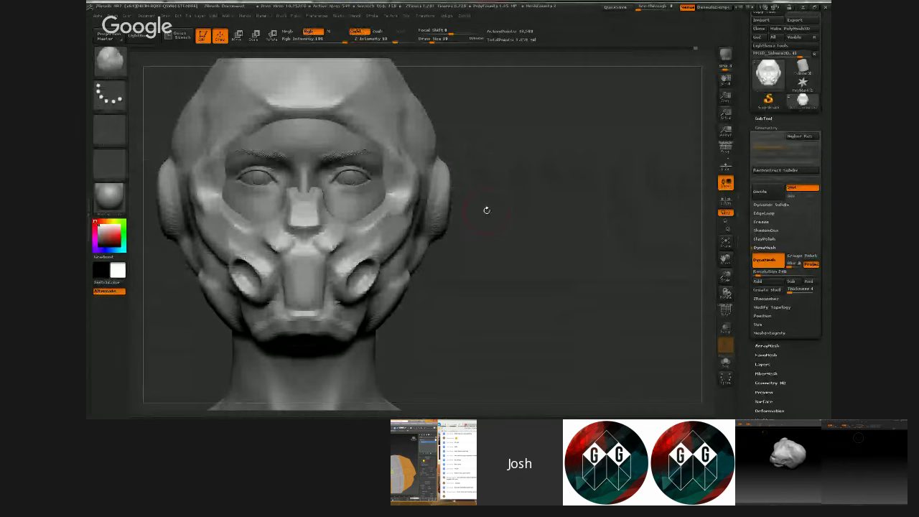
# - Switch to ZBrush and cut the outer face of the masked head's ear piece flat with a curve cut
pyautogui.hotkey('ctrl', 'shift')
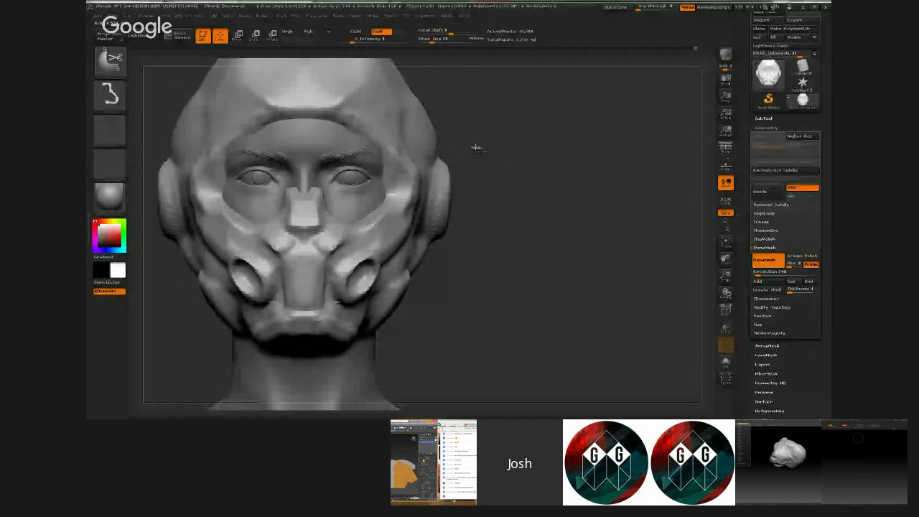
pyautogui.keyDown('ctrl'); pyautogui.keyDown('shift'); pyautogui.moveTo(441, 221); pyautogui.dragTo(449, 149); pyautogui.keyUp('shift'); pyautogui.keyUp('ctrl')
pyautogui.moveTo(656, 251); pyautogui.dragTo(555, 263)
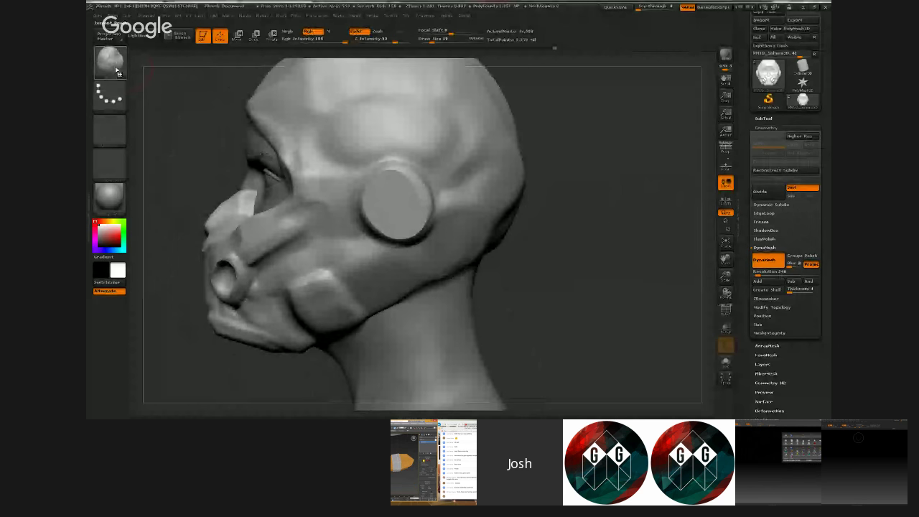
# - Choose a different sculpting brush for the masked head and increase its draw size
pyautogui.click(110, 62)
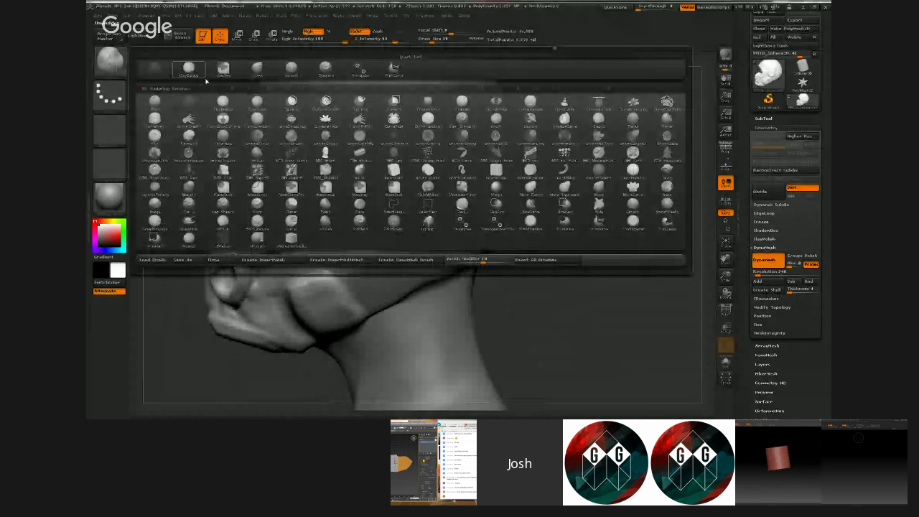
pyautogui.click(257, 70)
pyautogui.moveTo(432, 41); pyautogui.dragTo(439, 41)
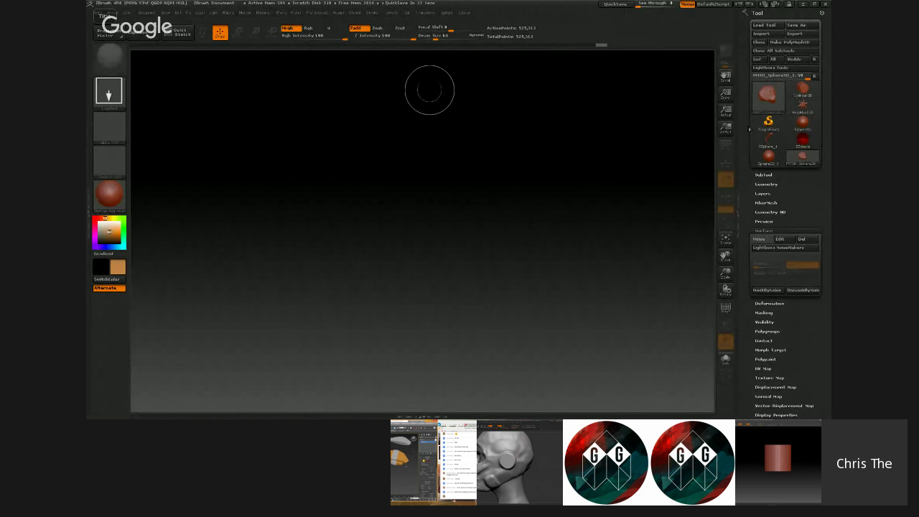
# - Choose the Cylinder3D mesh, draw it in the middle of the canvas, and clear the canvas
pyautogui.click(771, 87)
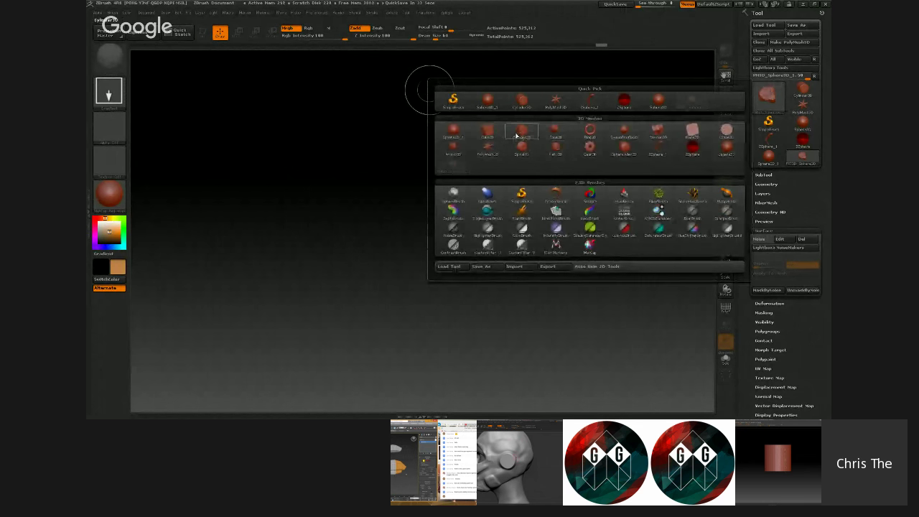
pyautogui.moveTo(513, 133)
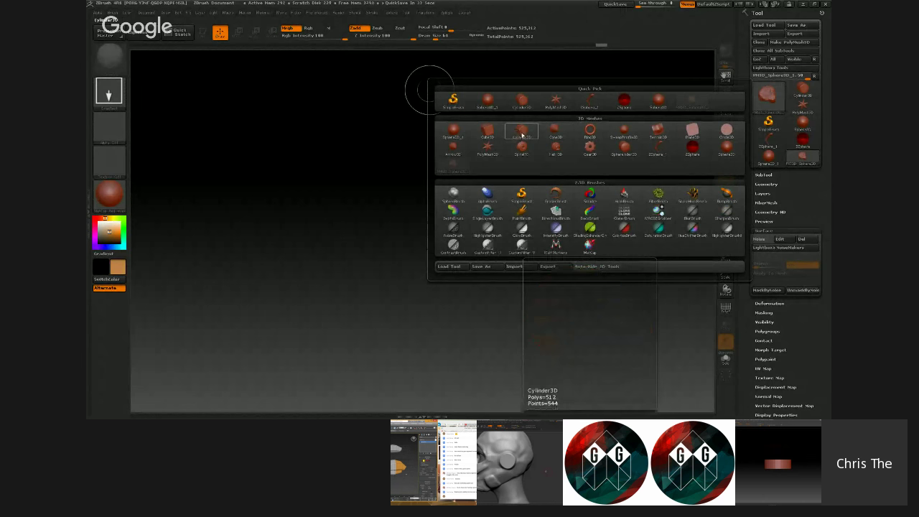
pyautogui.click(522, 134)
pyautogui.moveTo(408, 194); pyautogui.dragTo(411, 286)
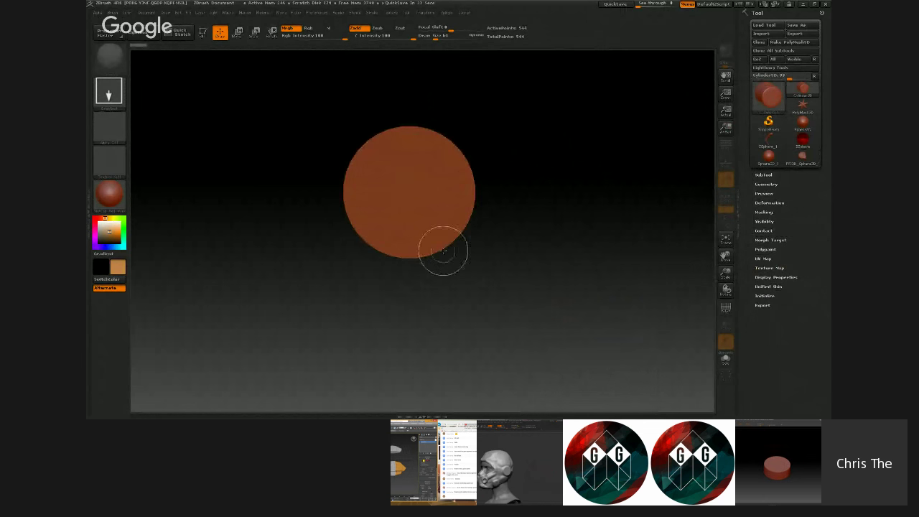
pyautogui.hotkey('ctrl', 'n')
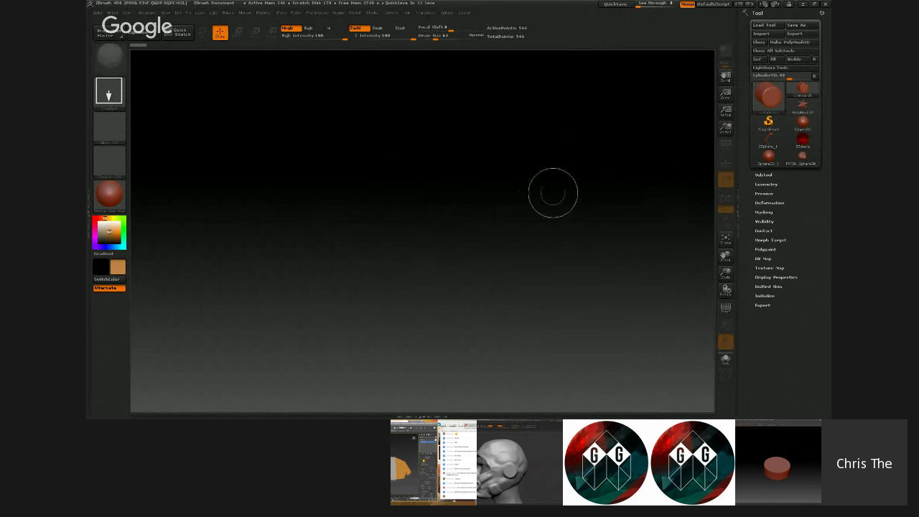
# - Preview the Cube3D mesh among the available tools, then draw another cylinder in the upper middle of the canvas
pyautogui.click(768, 106)
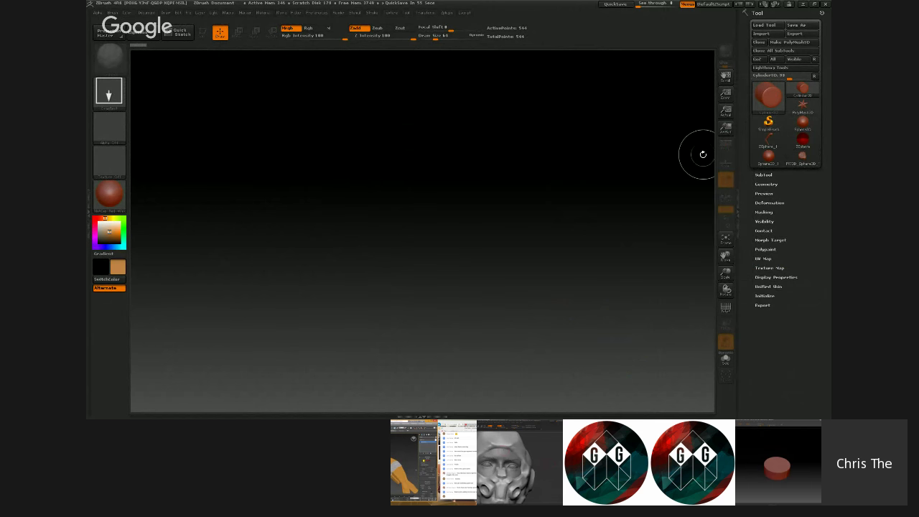
pyautogui.click(767, 97)
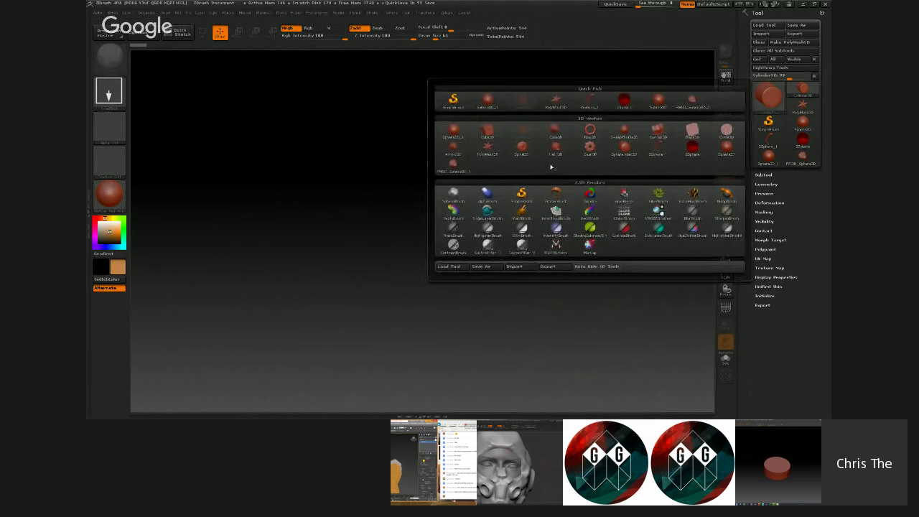
pyautogui.moveTo(489, 139)
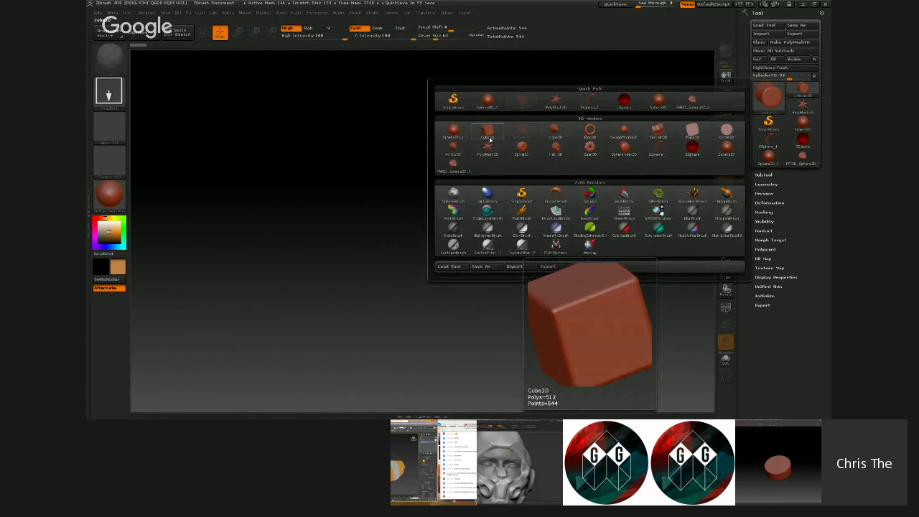
pyautogui.moveTo(437, 180); pyautogui.dragTo(461, 285)
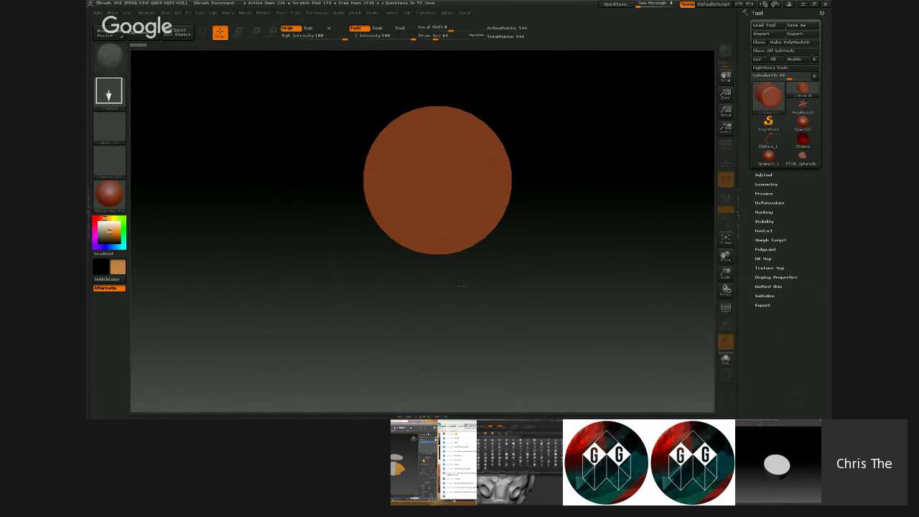
# - Set the current color to white and fill the layer with it
pyautogui.click(127, 13)
pyautogui.click(169, 84)
pyautogui.click(154, 136)
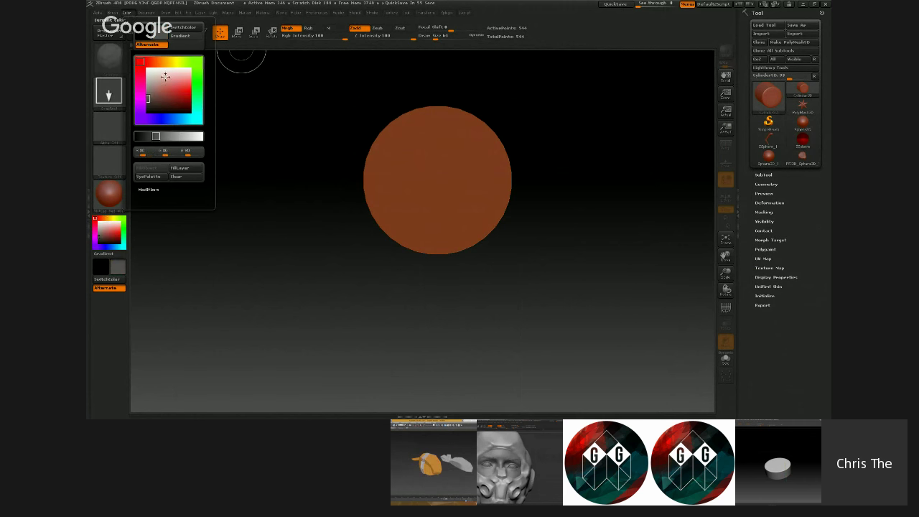
pyautogui.click(200, 136)
pyautogui.click(179, 168)
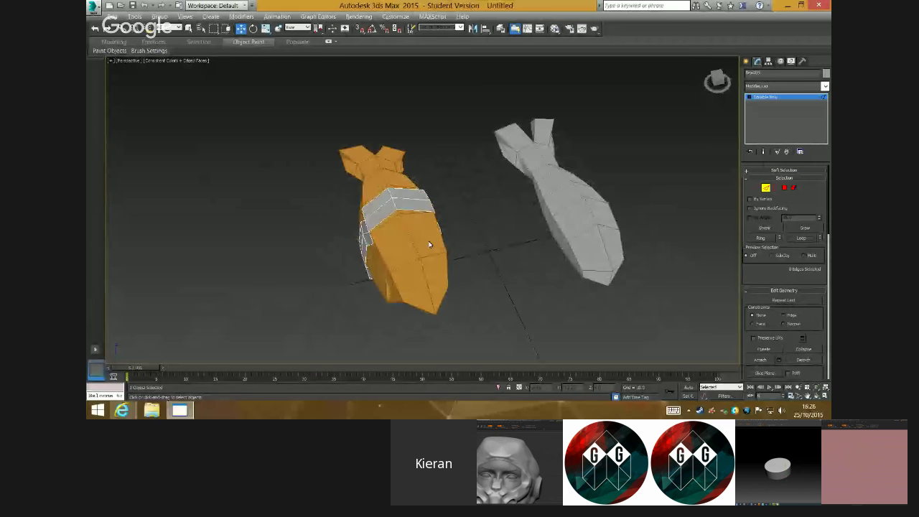
# - Switch to 3ds Max, dock its window on half the screen, and show the sushi image search in the browser beside it
pyautogui.keyDown('alt'); pyautogui.moveTo(428, 241); pyautogui.dragTo(381, 158, button='middle'); pyautogui.keyUp('alt')
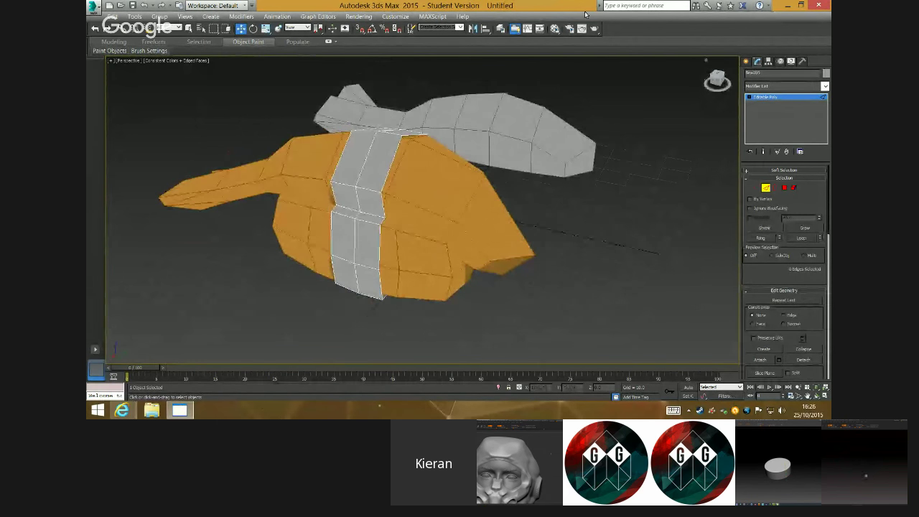
pyautogui.press('super+Left')
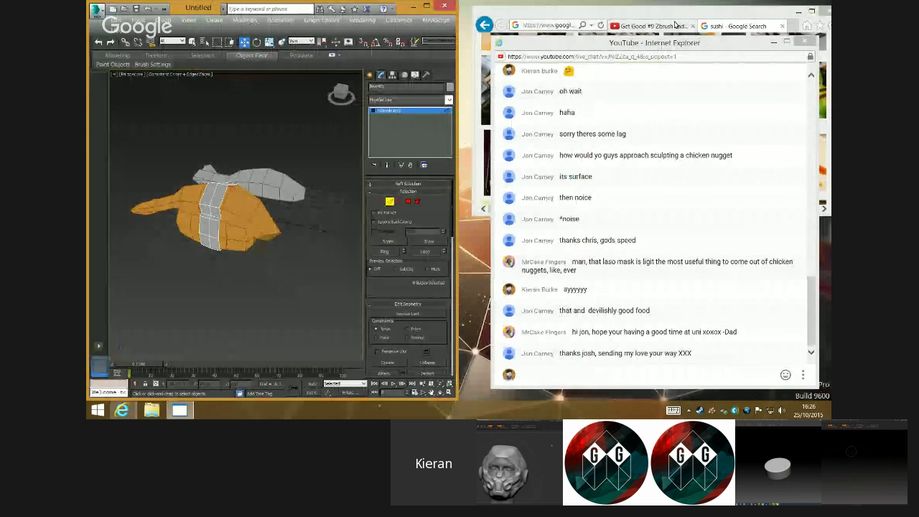
pyautogui.click(674, 25)
pyautogui.click(649, 26)
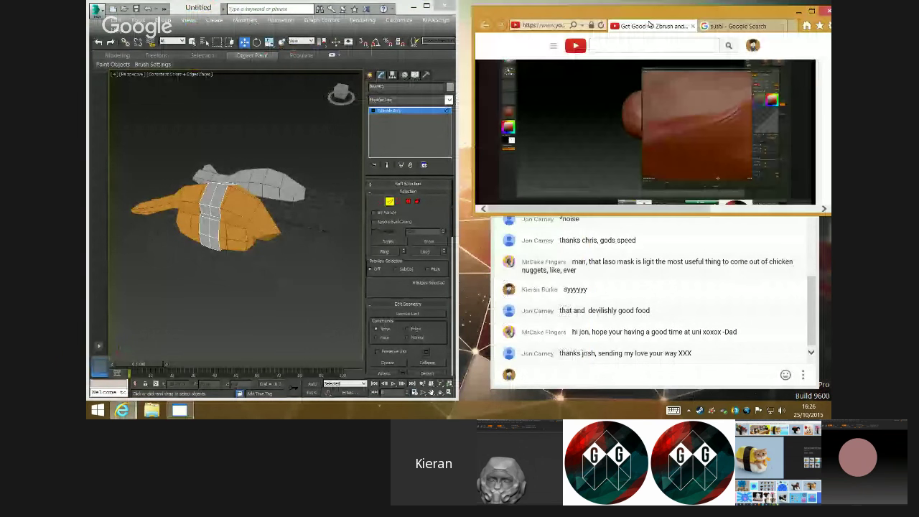
pyautogui.click(737, 25)
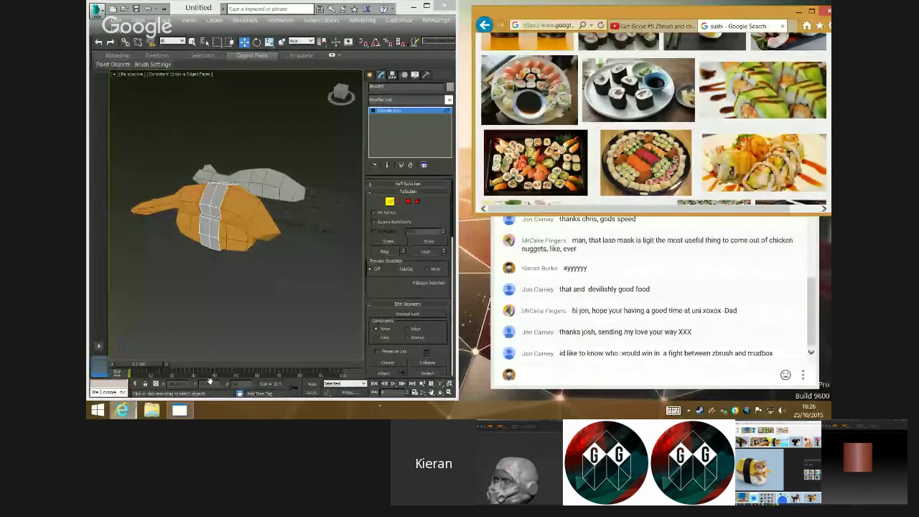
# - Check the Google Hangouts call and the Facebook page in the browser, then widen the docked 3ds Max window
pyautogui.moveTo(123, 409)
pyautogui.click(483, 387)
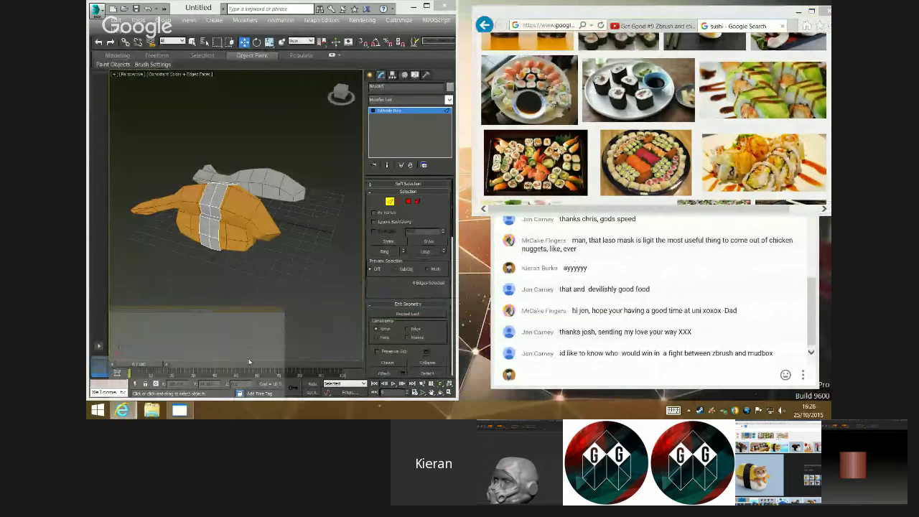
pyautogui.click(387, 362)
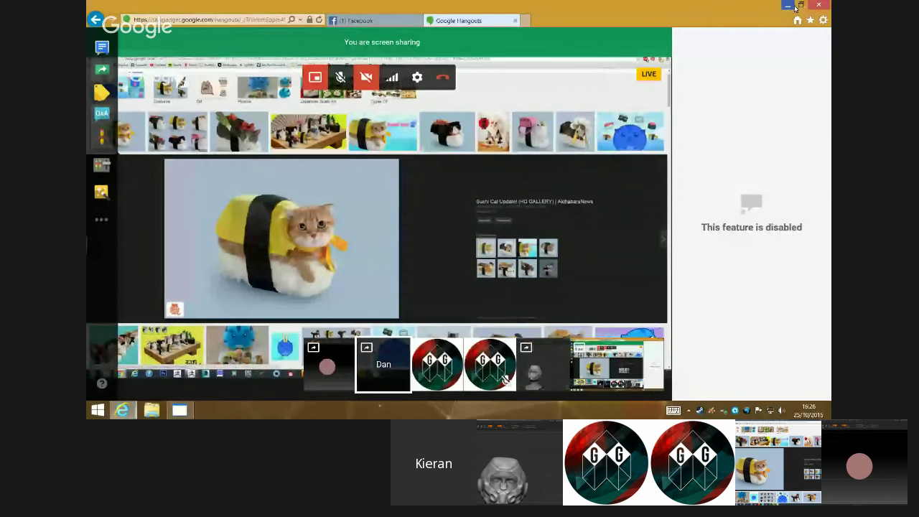
pyautogui.click(366, 20)
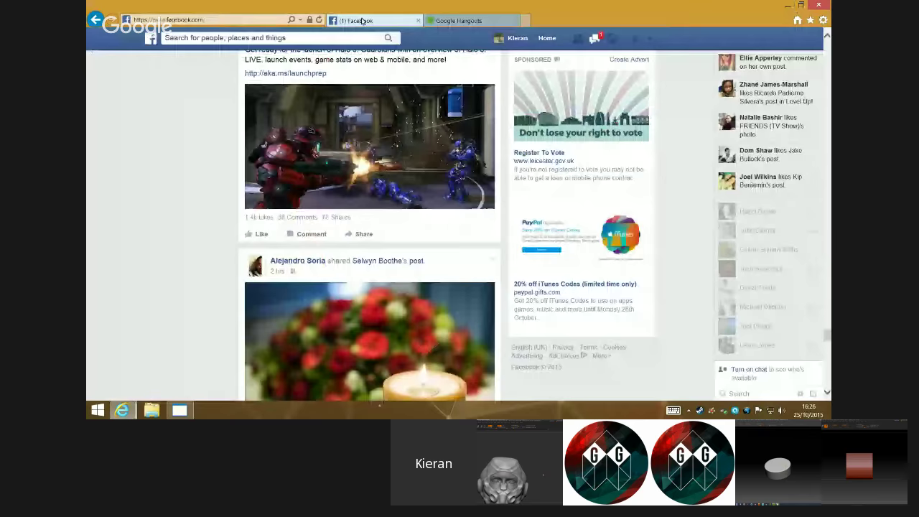
pyautogui.click(460, 21)
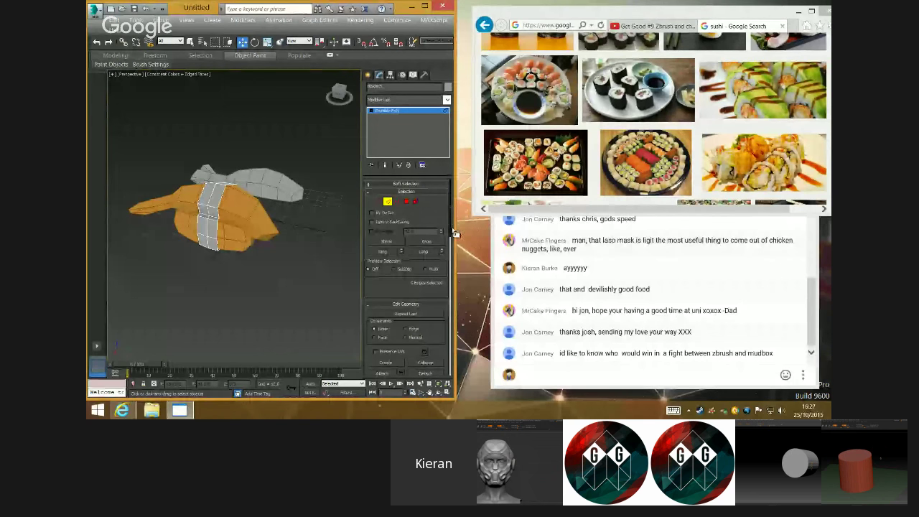
pyautogui.moveTo(453, 229); pyautogui.dragTo(491, 228)
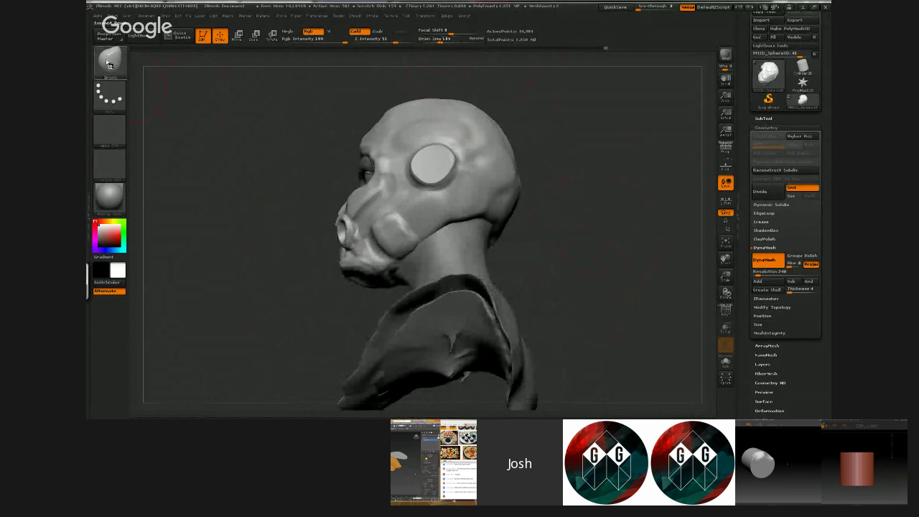
# - Select the Clay brush and build up a raised rounded block on the crown of the helmet
pyautogui.click(108, 61)
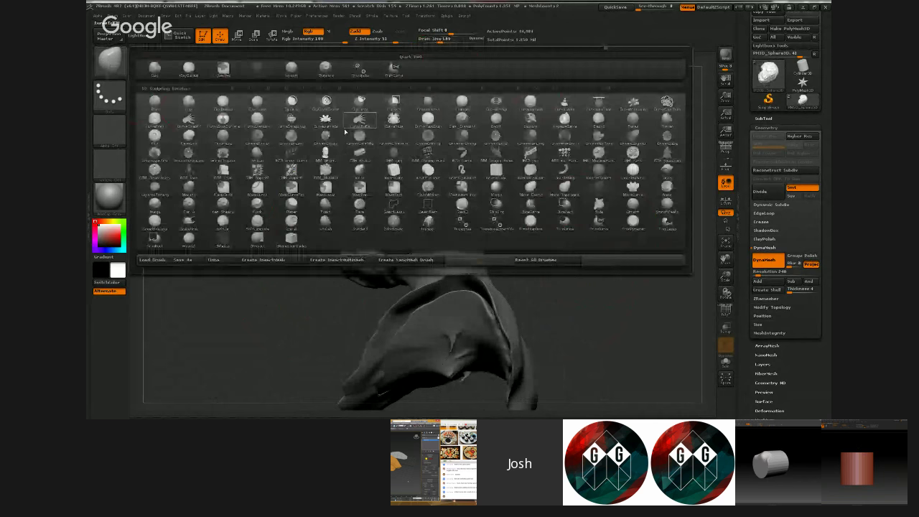
pyautogui.click(156, 69)
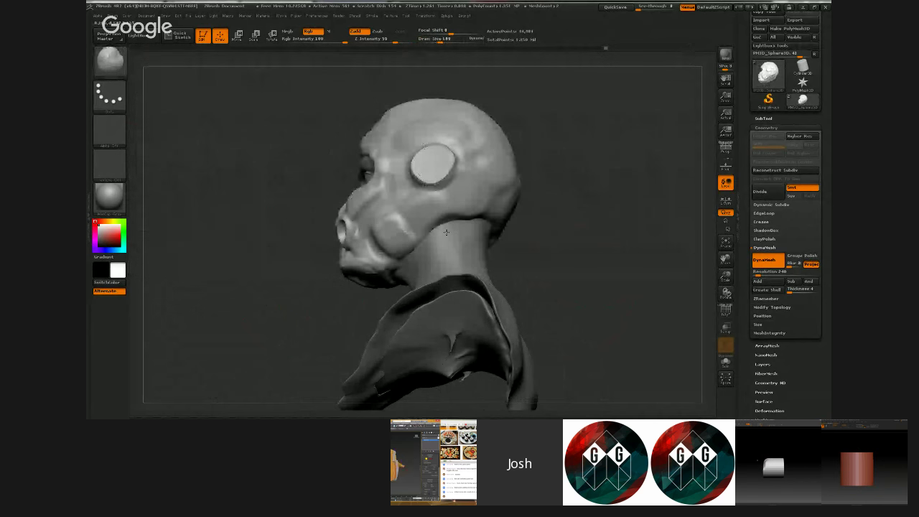
pyautogui.moveTo(585, 245)
pyautogui.mouseDown()
pyautogui.moveTo(580, 254)
pyautogui.moveTo(583, 232)
pyautogui.moveTo(631, 247)
pyautogui.moveTo(645, 232)
pyautogui.moveTo(613, 207)
pyautogui.moveTo(601, 263)
pyautogui.moveTo(636, 251)
pyautogui.mouseUp()
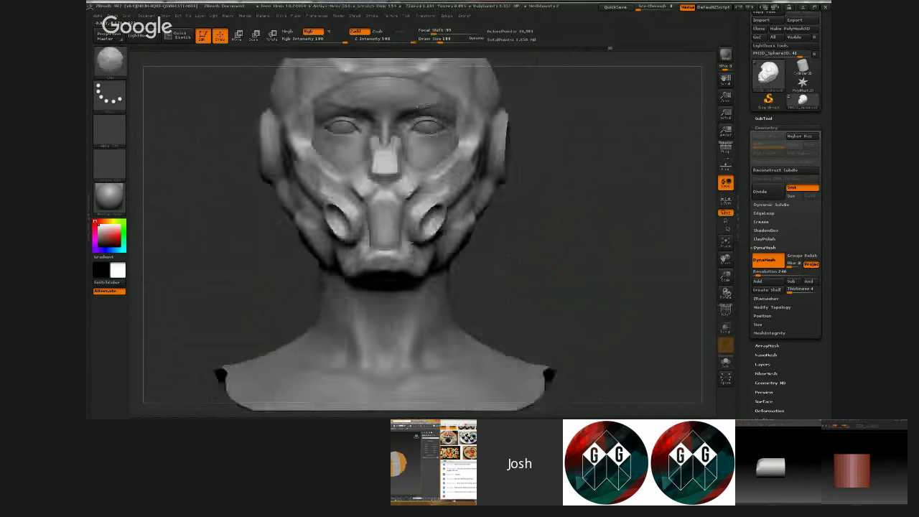
pyautogui.press('b')
pyautogui.press('c')
pyautogui.press('b')
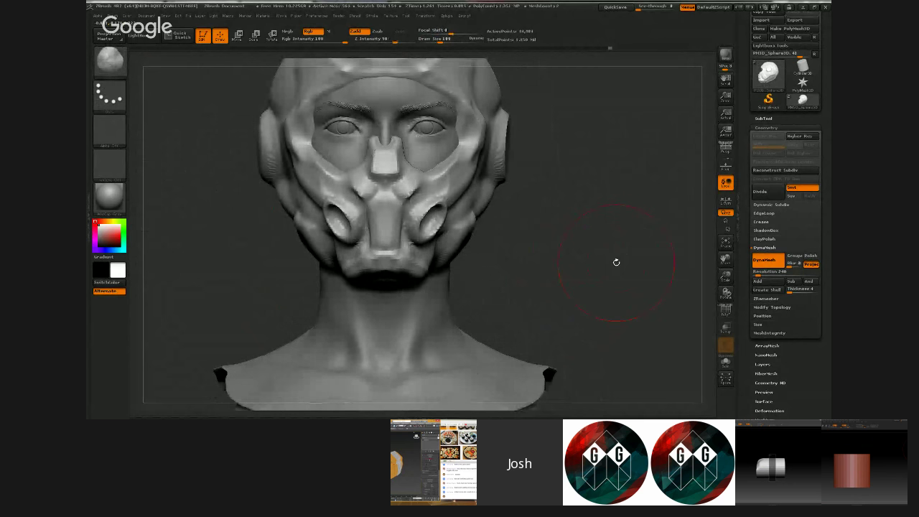
pyautogui.moveTo(572, 191)
pyautogui.mouseDown()
pyautogui.moveTo(573, 215)
pyautogui.moveTo(603, 234)
pyautogui.moveTo(570, 191)
pyautogui.moveTo(559, 230)
pyautogui.moveTo(582, 211)
pyautogui.moveTo(585, 223)
pyautogui.moveTo(376, 247)
pyautogui.mouseUp()
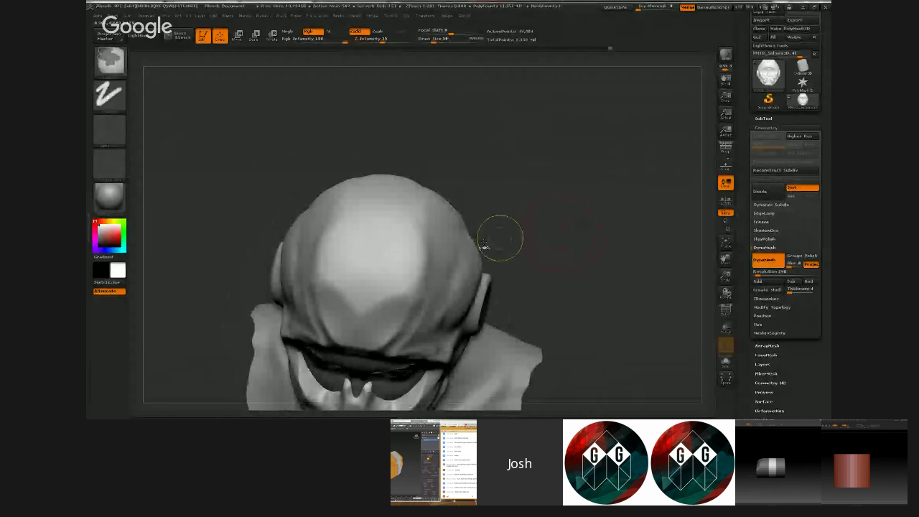
pyautogui.moveTo(503, 242)
pyautogui.mouseDown()
pyautogui.moveTo(558, 200)
pyautogui.moveTo(564, 229)
pyautogui.mouseUp()
pyautogui.moveTo(367, 215)
pyautogui.mouseDown()
pyautogui.moveTo(376, 193)
pyautogui.moveTo(366, 199)
pyautogui.mouseUp()
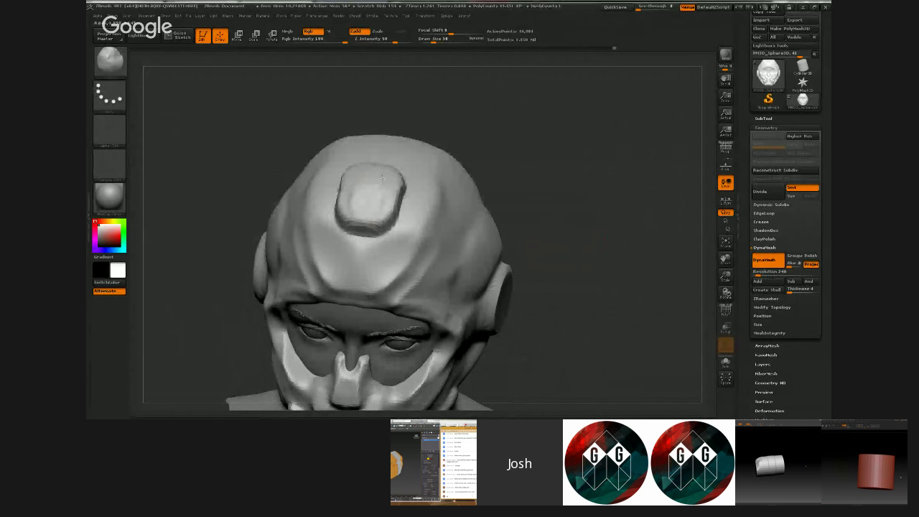
pyautogui.moveTo(563, 229)
pyautogui.mouseDown()
pyautogui.moveTo(563, 195)
pyautogui.moveTo(551, 185)
pyautogui.mouseUp()
pyautogui.moveTo(438, 171)
pyautogui.mouseDown()
pyautogui.moveTo(497, 169)
pyautogui.moveTo(388, 160)
pyautogui.mouseUp()
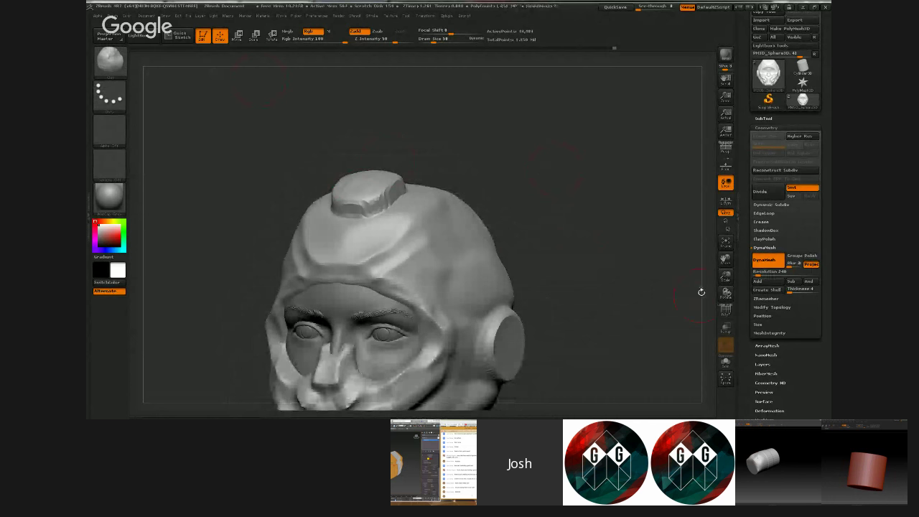
# - Set the DynaMesh resolution to 424 for the helmeted head
pyautogui.click(761, 274)
pyautogui.click(765, 265)
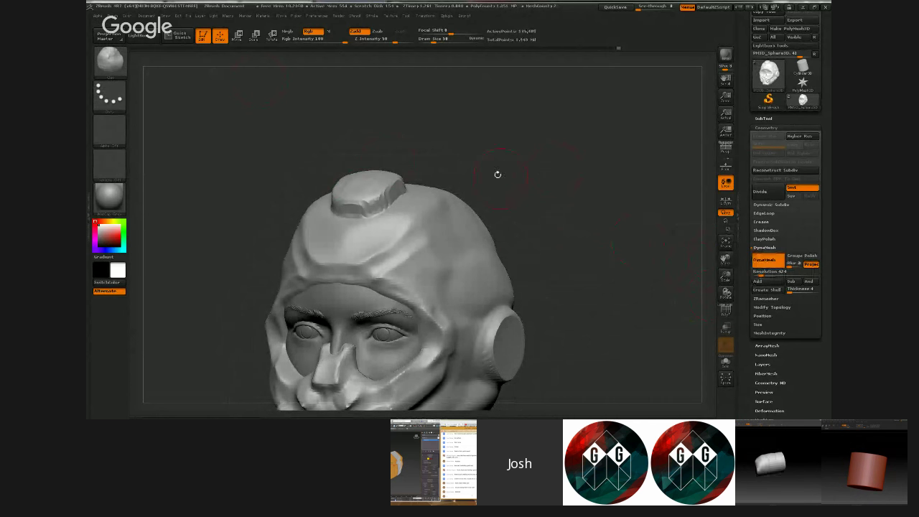
pyautogui.moveTo(532, 147); pyautogui.dragTo(143, 88)
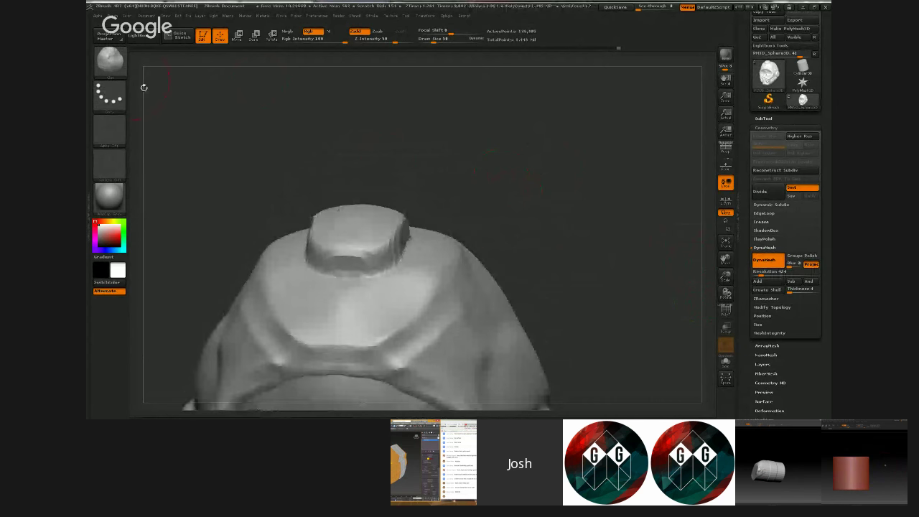
# - Switch to a polishing brush with a draw size of 28 and flatten the front and side walls of the raised block
pyautogui.click(111, 77)
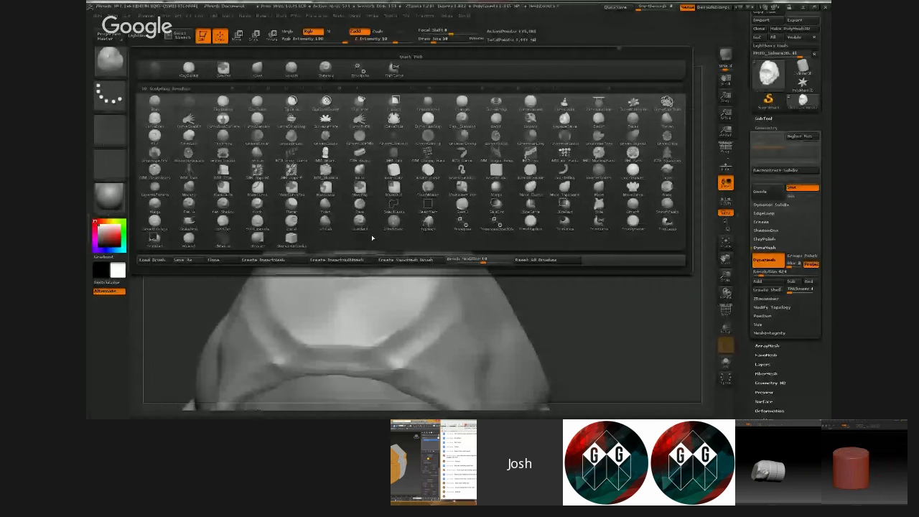
pyautogui.click(257, 153)
pyautogui.moveTo(552, 121); pyautogui.dragTo(567, 93)
pyautogui.press('[')
pyautogui.moveTo(391, 251)
pyautogui.mouseDown()
pyautogui.moveTo(328, 259)
pyautogui.moveTo(413, 251)
pyautogui.mouseUp()
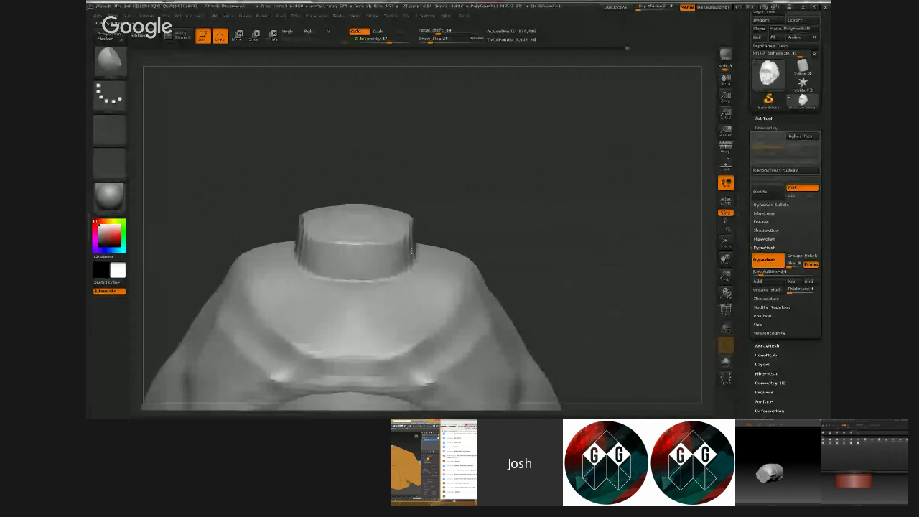
pyautogui.moveTo(552, 165); pyautogui.dragTo(459, 167)
pyautogui.moveTo(437, 237); pyautogui.dragTo(453, 227)
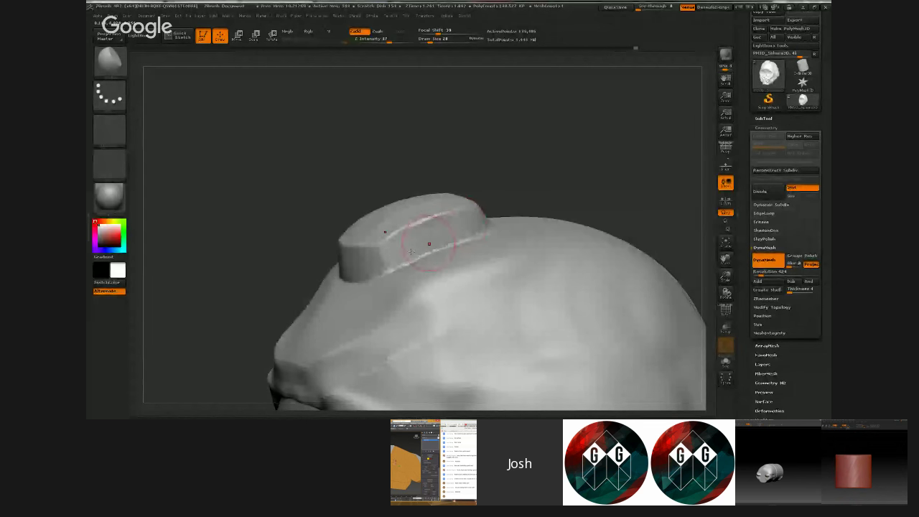
# - Polish the block's top and remaining sides from several angles to sharpen the edges between its faces
pyautogui.moveTo(353, 86)
pyautogui.mouseDown()
pyautogui.moveTo(347, 122)
pyautogui.moveTo(403, 202)
pyautogui.moveTo(369, 215)
pyautogui.mouseUp()
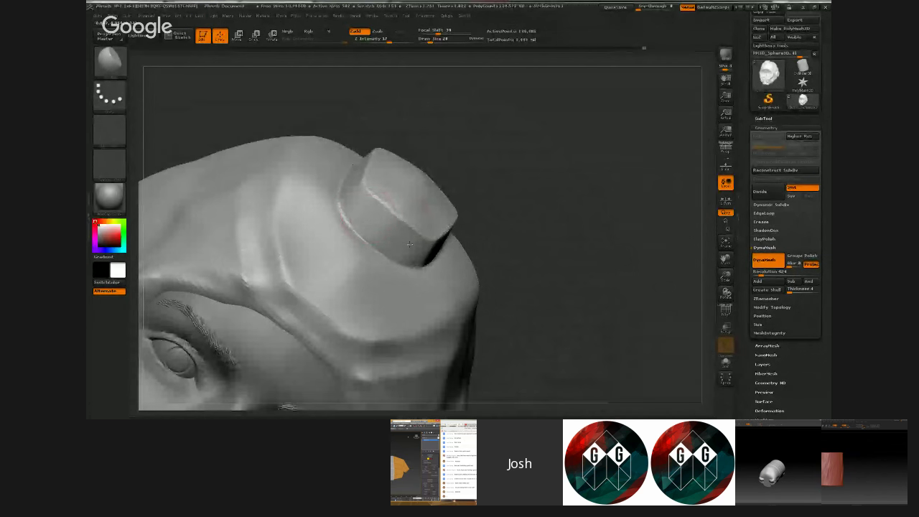
pyautogui.moveTo(556, 154)
pyautogui.mouseDown()
pyautogui.moveTo(582, 185)
pyautogui.moveTo(514, 158)
pyautogui.mouseUp()
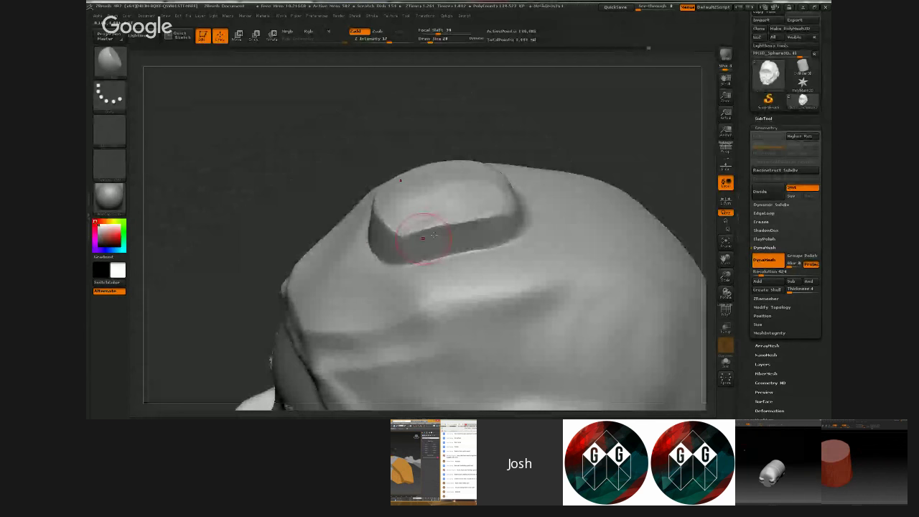
pyautogui.moveTo(433, 234); pyautogui.dragTo(507, 209)
pyautogui.moveTo(539, 140); pyautogui.dragTo(577, 166)
pyautogui.moveTo(495, 181); pyautogui.dragTo(459, 235)
pyautogui.moveTo(382, 235)
pyautogui.mouseDown()
pyautogui.moveTo(622, 179)
pyautogui.moveTo(625, 208)
pyautogui.moveTo(623, 191)
pyautogui.mouseUp()
pyautogui.moveTo(369, 197)
pyautogui.mouseDown()
pyautogui.moveTo(312, 199)
pyautogui.moveTo(370, 204)
pyautogui.moveTo(327, 207)
pyautogui.moveTo(354, 227)
pyautogui.moveTo(402, 182)
pyautogui.mouseUp()
pyautogui.moveTo(679, 155)
pyautogui.mouseDown()
pyautogui.moveTo(610, 119)
pyautogui.moveTo(640, 176)
pyautogui.moveTo(562, 172)
pyautogui.moveTo(576, 147)
pyautogui.moveTo(590, 207)
pyautogui.moveTo(556, 143)
pyautogui.moveTo(563, 208)
pyautogui.mouseUp()
pyautogui.moveTo(564, 208)
pyautogui.mouseDown()
pyautogui.moveTo(560, 287)
pyautogui.moveTo(561, 162)
pyautogui.moveTo(564, 208)
pyautogui.mouseUp()
# - Raise the brush's Z Intensity to 100 and plane the block's front, sides and top into hard-edged flat faces
pyautogui.moveTo(385, 41); pyautogui.dragTo(417, 41)
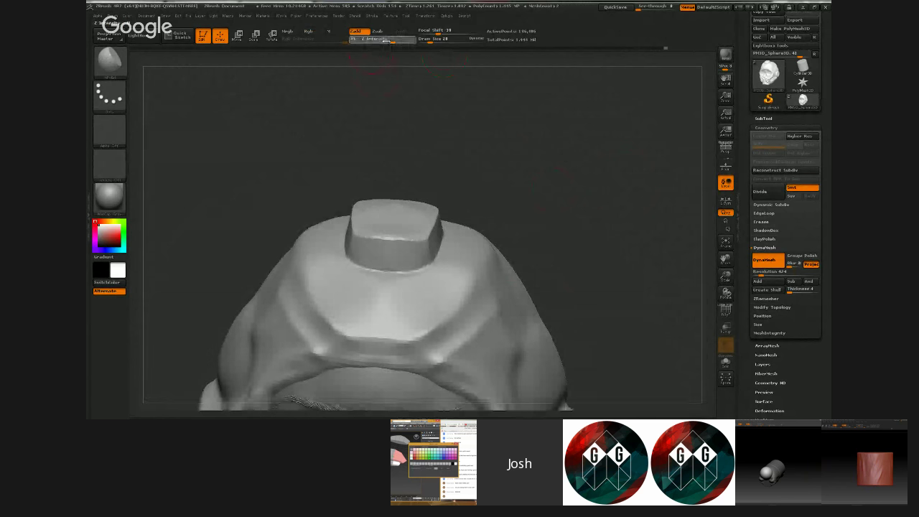
pyautogui.moveTo(361, 250); pyautogui.dragTo(396, 250)
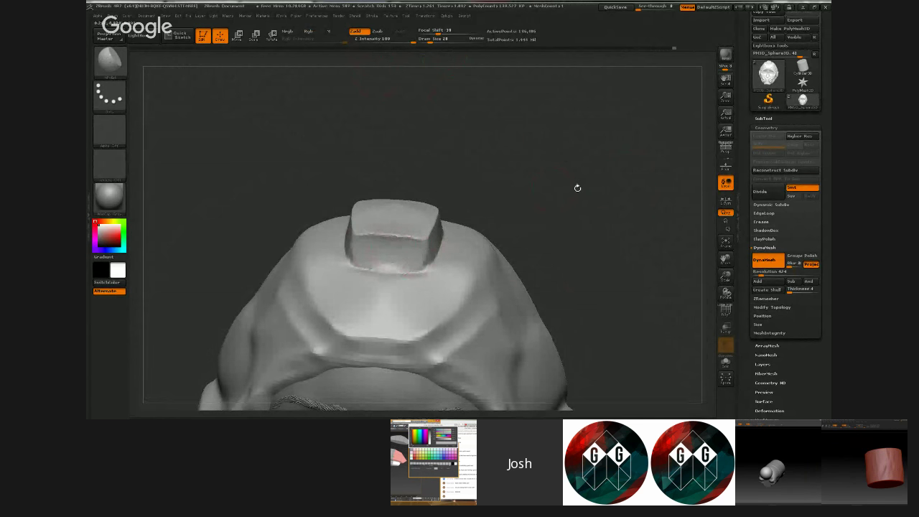
pyautogui.moveTo(577, 189); pyautogui.dragTo(417, 247)
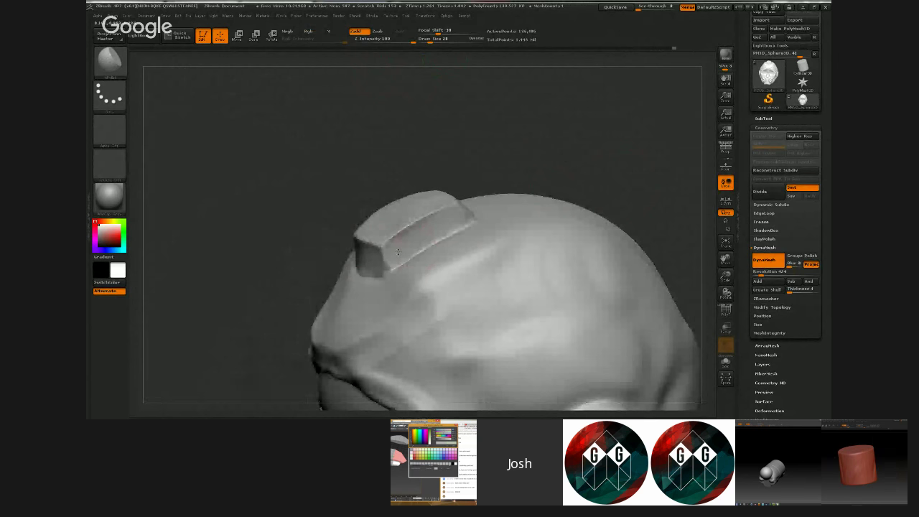
pyautogui.moveTo(397, 251)
pyautogui.mouseDown()
pyautogui.moveTo(516, 174)
pyautogui.moveTo(422, 226)
pyautogui.moveTo(375, 272)
pyautogui.moveTo(370, 214)
pyautogui.mouseUp()
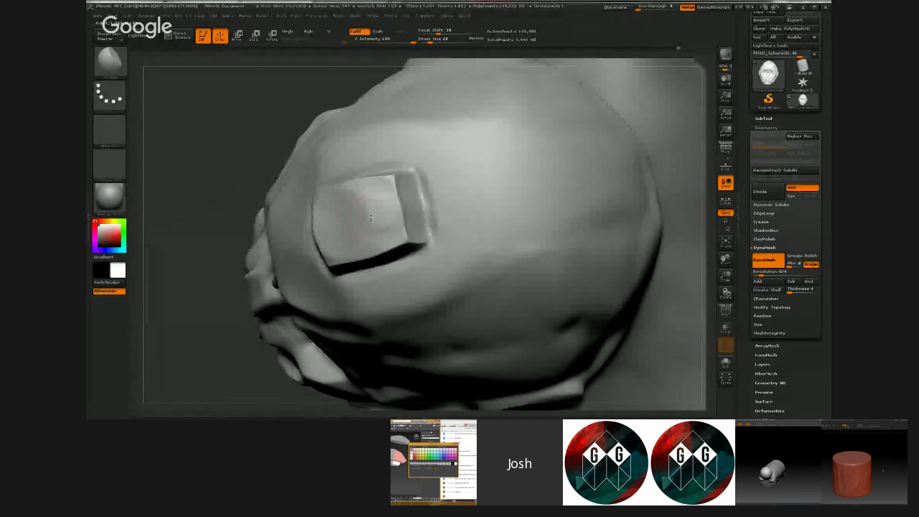
pyautogui.moveTo(371, 218)
pyautogui.mouseDown()
pyautogui.moveTo(269, 125)
pyautogui.moveTo(575, 173)
pyautogui.moveTo(352, 127)
pyautogui.mouseUp()
pyautogui.moveTo(560, 219)
pyautogui.mouseDown()
pyautogui.moveTo(614, 243)
pyautogui.moveTo(603, 294)
pyautogui.mouseUp()
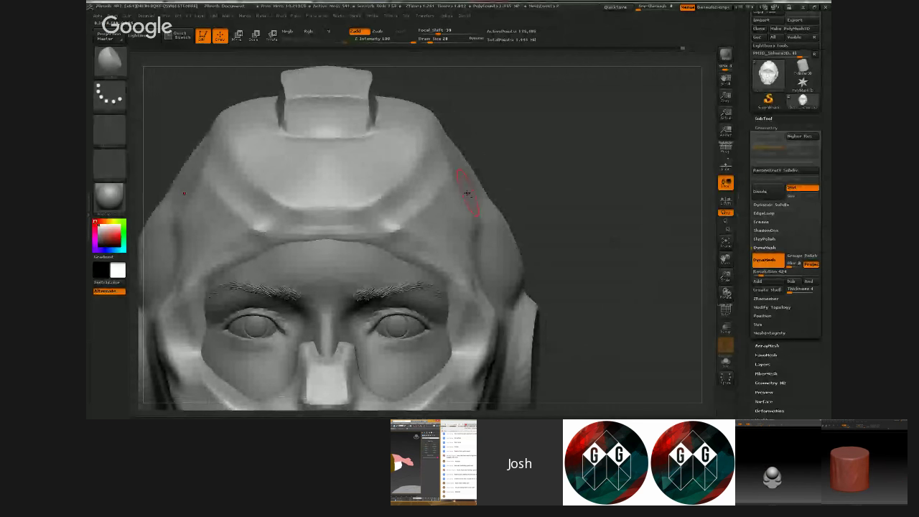
# - Cut the flared top of the helmet block flat with a straight horizontal trim curve
pyautogui.press('b')
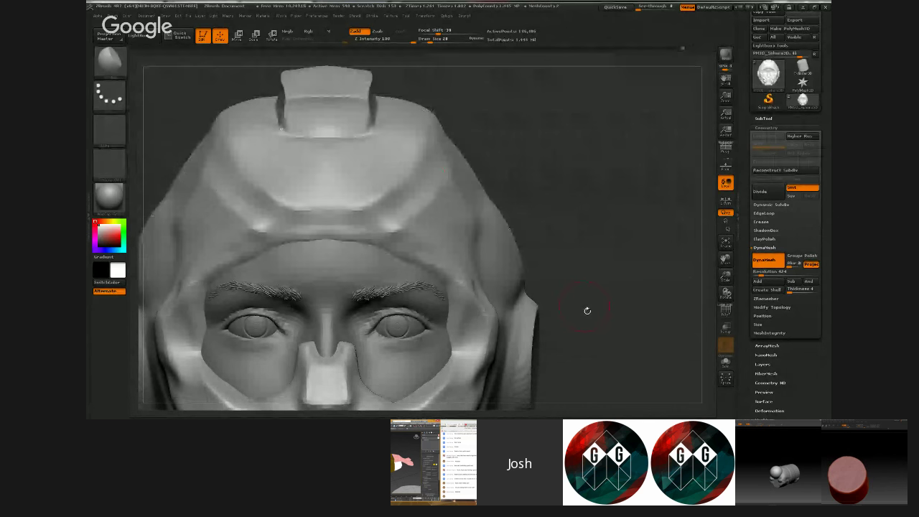
pyautogui.moveTo(587, 310)
pyautogui.mouseDown()
pyautogui.moveTo(521, 140)
pyautogui.moveTo(273, 172)
pyautogui.mouseUp()
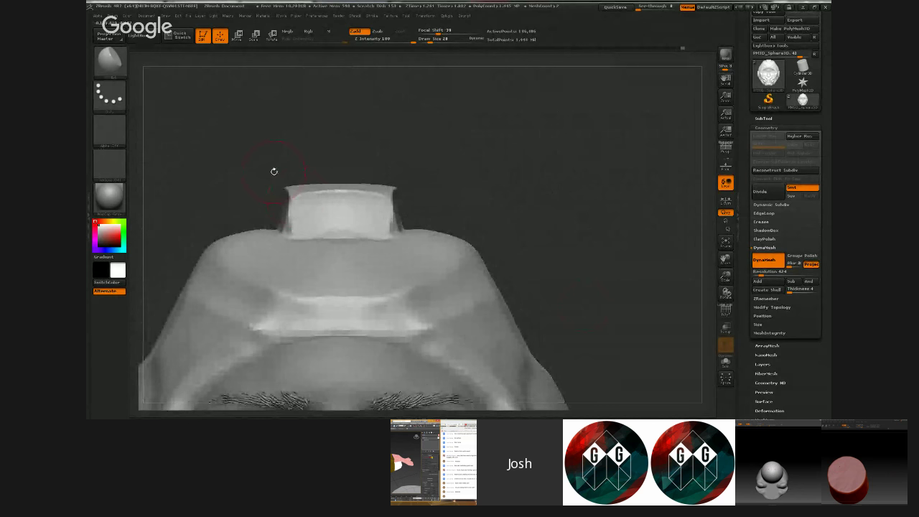
pyautogui.click(101, 65)
pyautogui.click(266, 179)
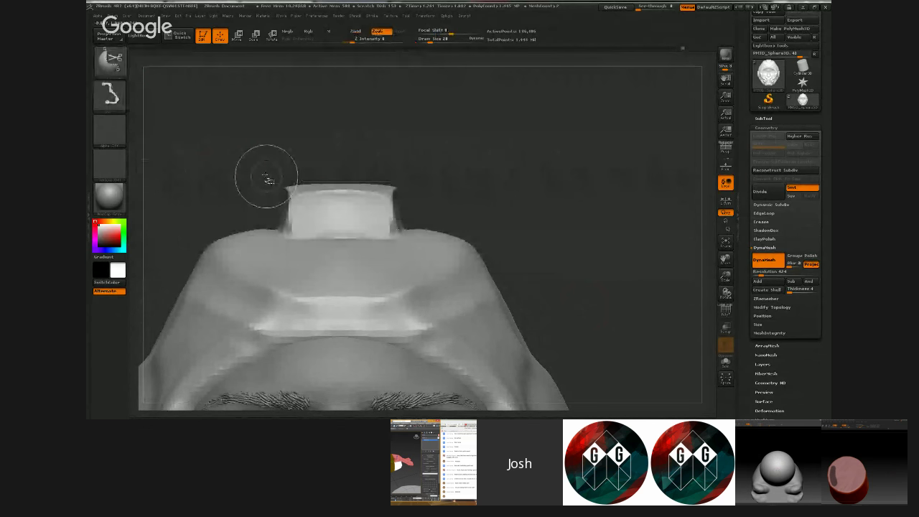
pyautogui.keyDown('ctrl'); pyautogui.keyDown('shift'); pyautogui.moveTo(242, 195); pyautogui.dragTo(472, 195); pyautogui.keyUp('shift'); pyautogui.keyUp('ctrl')
pyautogui.moveTo(549, 177)
pyautogui.mouseDown()
pyautogui.moveTo(534, 141)
pyautogui.moveTo(561, 151)
pyautogui.moveTo(512, 176)
pyautogui.moveTo(518, 151)
pyautogui.mouseUp()
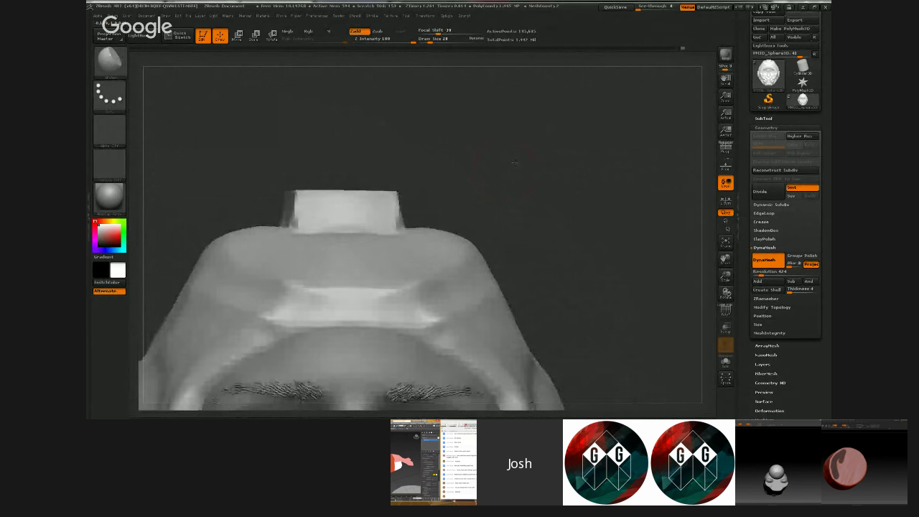
pyautogui.moveTo(398, 168)
pyautogui.keyDown('ctrl'); pyautogui.keyDown('shift'); pyautogui.mouseDown()
pyautogui.moveTo(394, 223)
pyautogui.moveTo(496, 246)
pyautogui.mouseUp(); pyautogui.keyUp('shift'); pyautogui.keyUp('ctrl')
pyautogui.moveTo(566, 288)
pyautogui.mouseDown()
pyautogui.moveTo(544, 248)
pyautogui.moveTo(483, 273)
pyautogui.moveTo(562, 252)
pyautogui.moveTo(585, 267)
pyautogui.mouseUp()
pyautogui.keyDown('shift'); pyautogui.moveTo(585, 267); pyautogui.dragTo(574, 247); pyautogui.keyUp('shift')
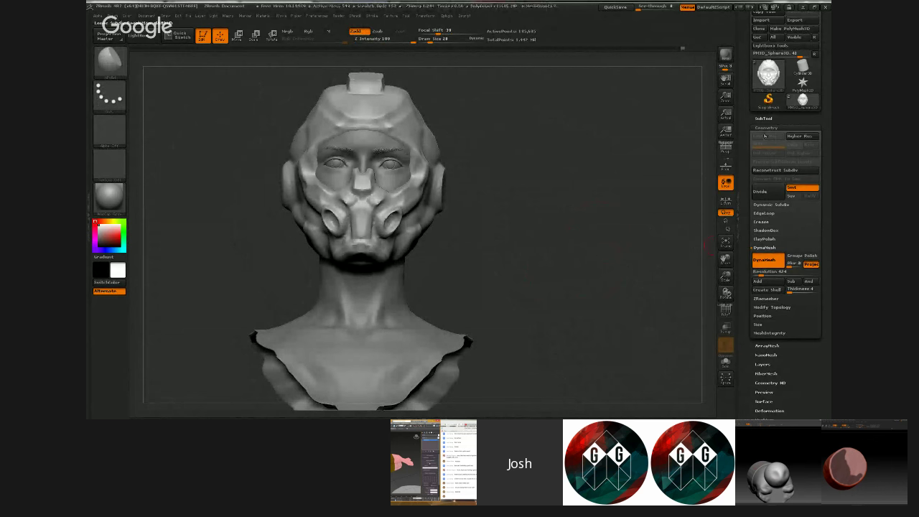
# - Switch the active tool to Cylinder3D and convert it to a PolyMesh3D
pyautogui.click(764, 118)
pyautogui.click(803, 68)
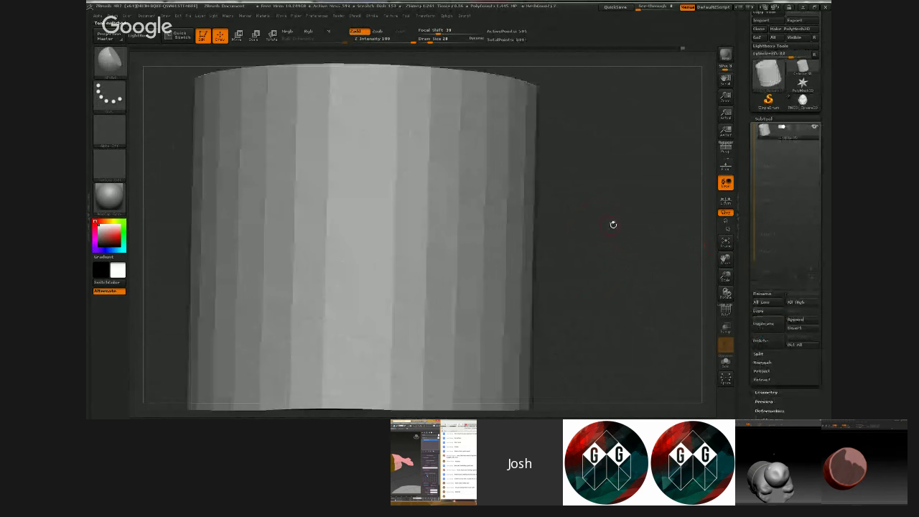
pyautogui.keyDown('alt'); pyautogui.moveTo(585, 222); pyautogui.dragTo(598, 244); pyautogui.keyUp('alt')
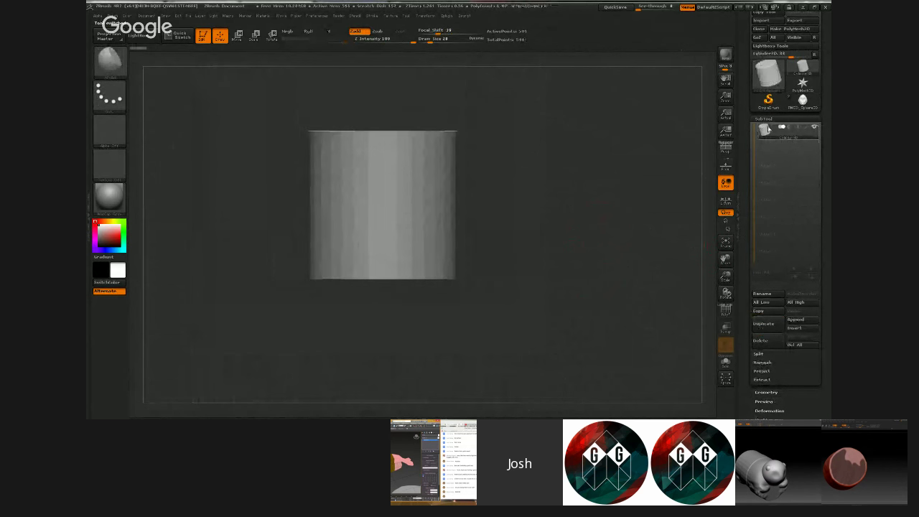
pyautogui.click(763, 118)
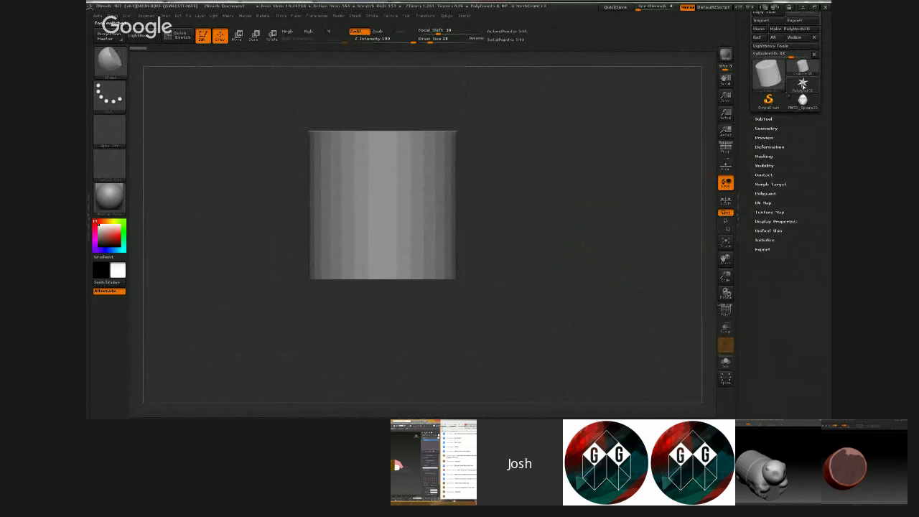
pyautogui.click(791, 29)
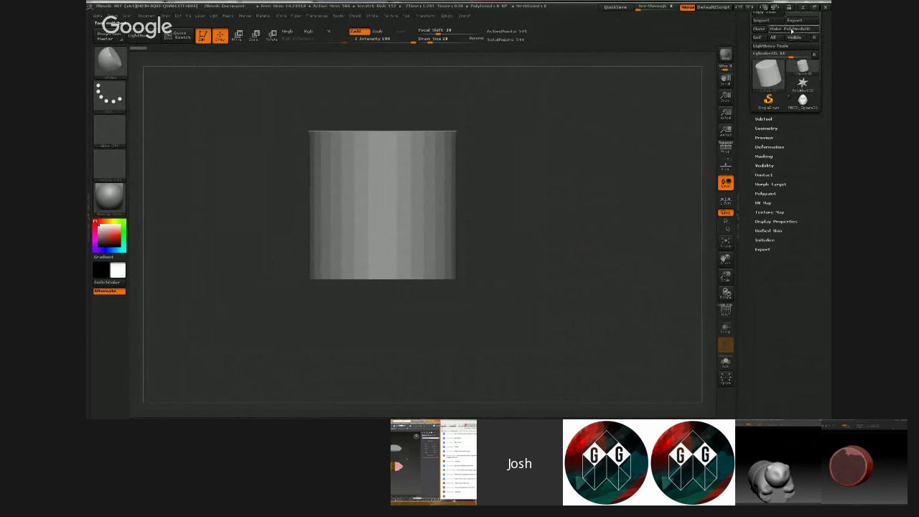
pyautogui.keyDown('alt'); pyautogui.moveTo(536, 214); pyautogui.dragTo(564, 251); pyautogui.keyUp('alt')
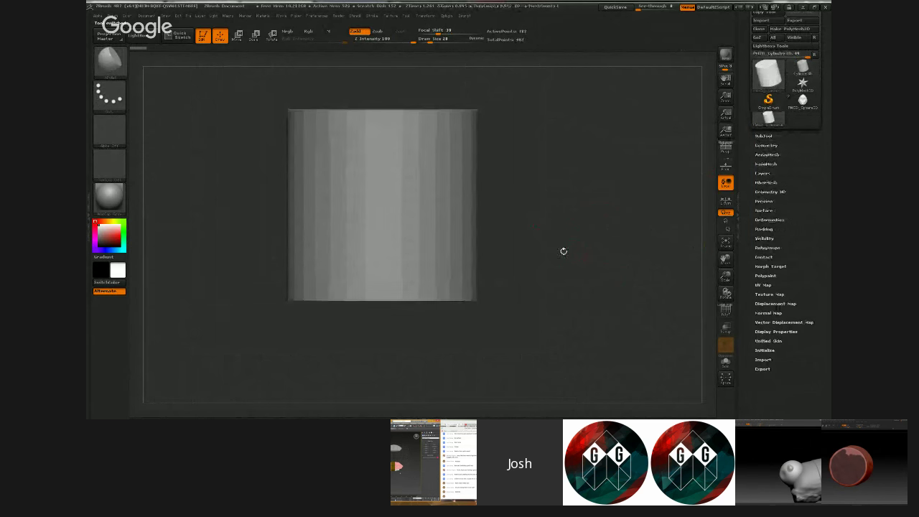
# - Initialize the cylinder polymesh as a QCube and turn on the polyframe display
pyautogui.click(766, 350)
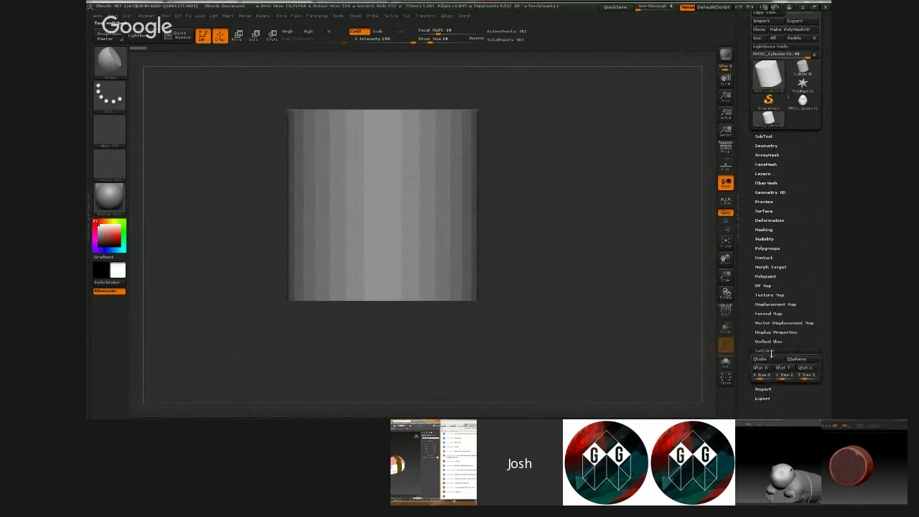
pyautogui.click(759, 359)
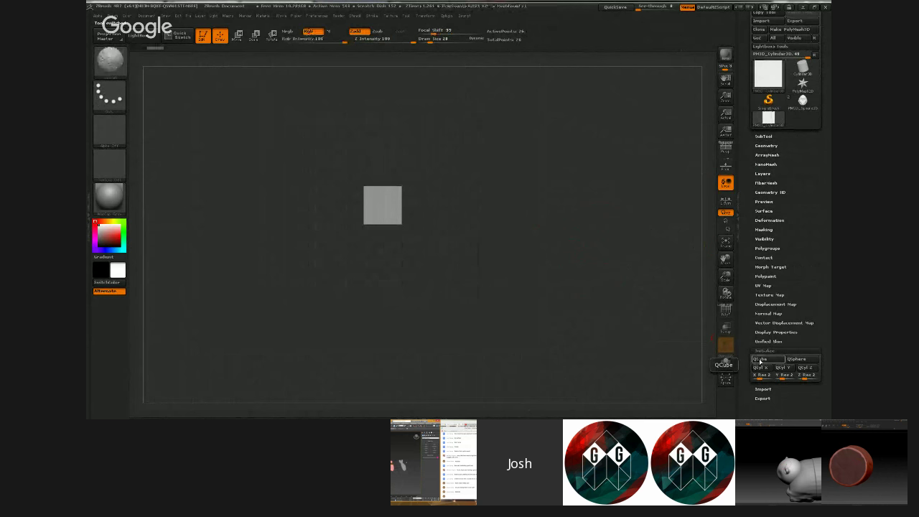
pyautogui.hotkey('shift', 'f')
pyautogui.moveTo(608, 276); pyautogui.dragTo(576, 293)
# - Try the QSphere, QCyl X and QCyl Z initialize presets on the mesh
pyautogui.click(796, 362)
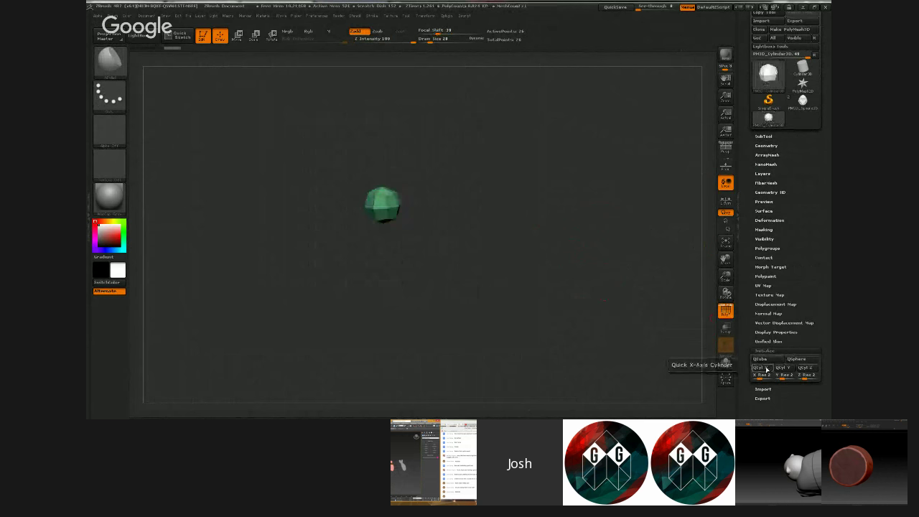
pyautogui.click(766, 368)
pyautogui.click(806, 368)
pyautogui.click(807, 369)
pyautogui.click(765, 368)
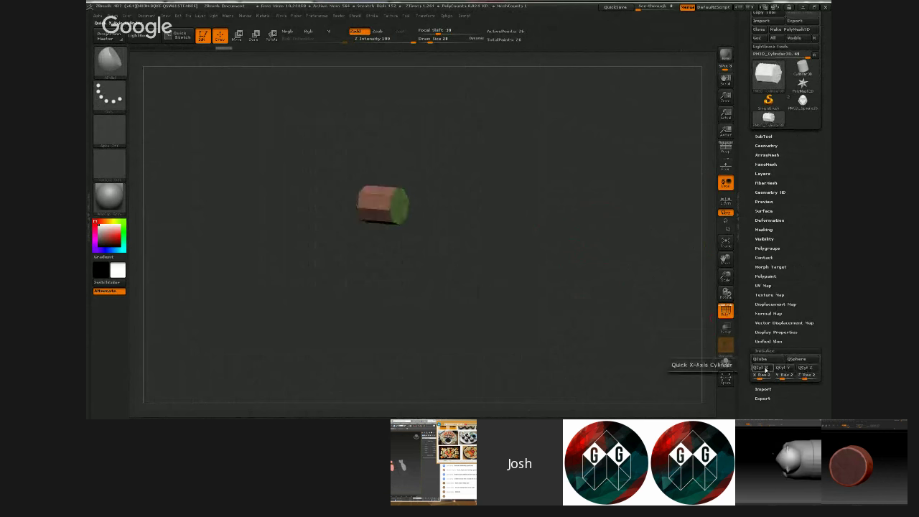
# - Reinitialize the polymesh as a QCube and switch to the ZModeler brush
pyautogui.click(766, 362)
pyautogui.keyDown('alt'); pyautogui.moveTo(513, 251); pyautogui.dragTo(553, 222); pyautogui.keyUp('alt')
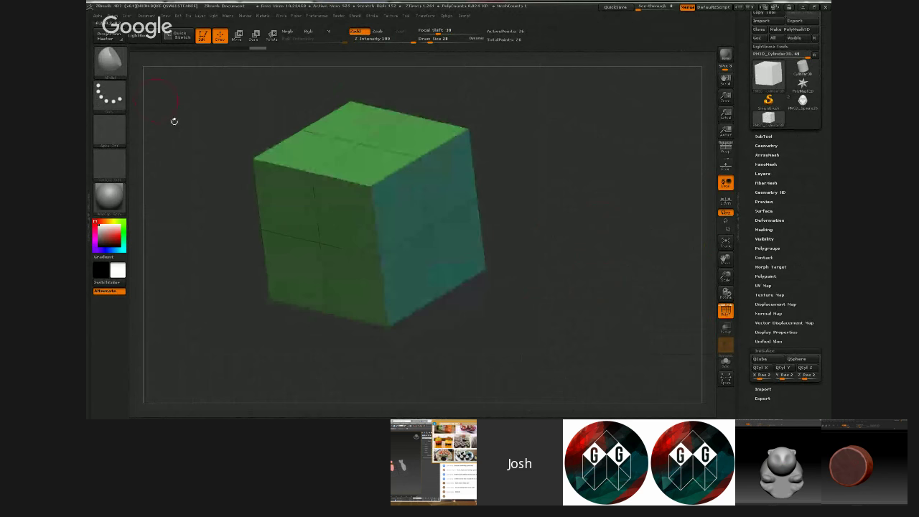
pyautogui.click(110, 63)
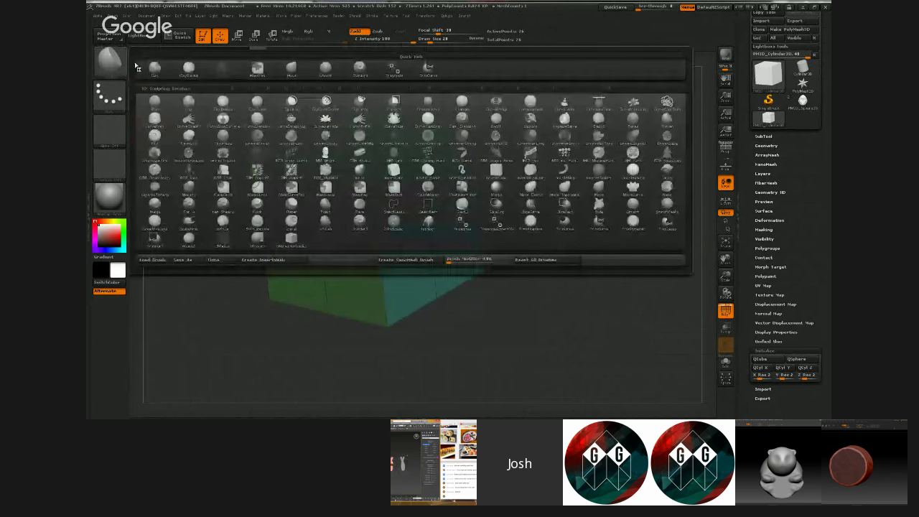
pyautogui.click(225, 244)
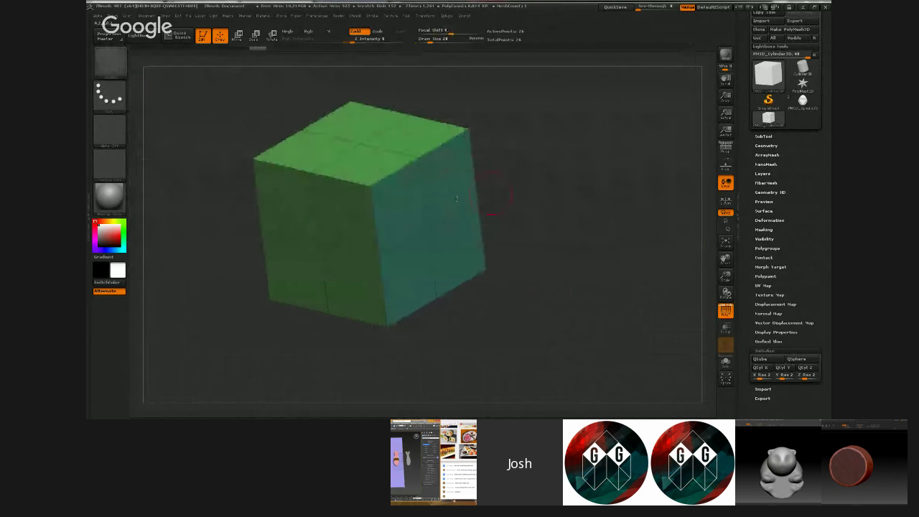
pyautogui.moveTo(492, 194); pyautogui.dragTo(302, 192)
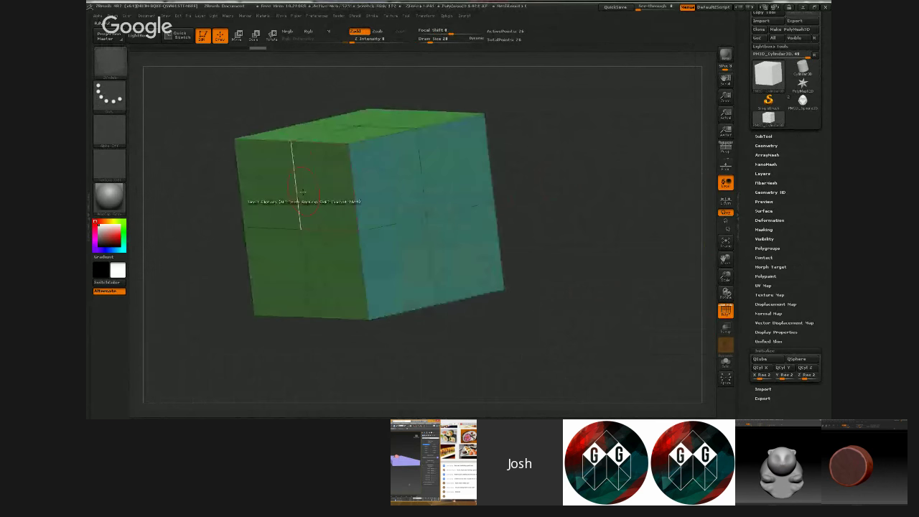
# - Set the ZModeler polygon action to Extrude with A Single Poly as the target
pyautogui.press('space')
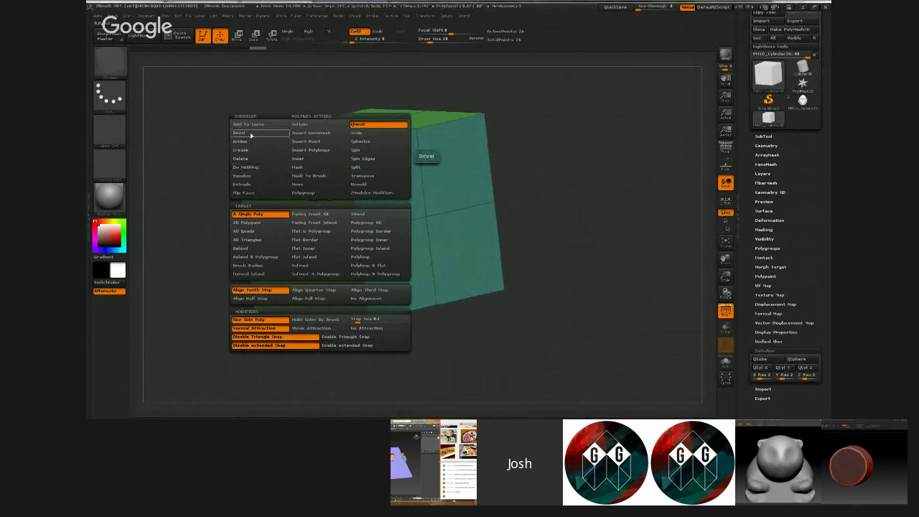
pyautogui.click(258, 185)
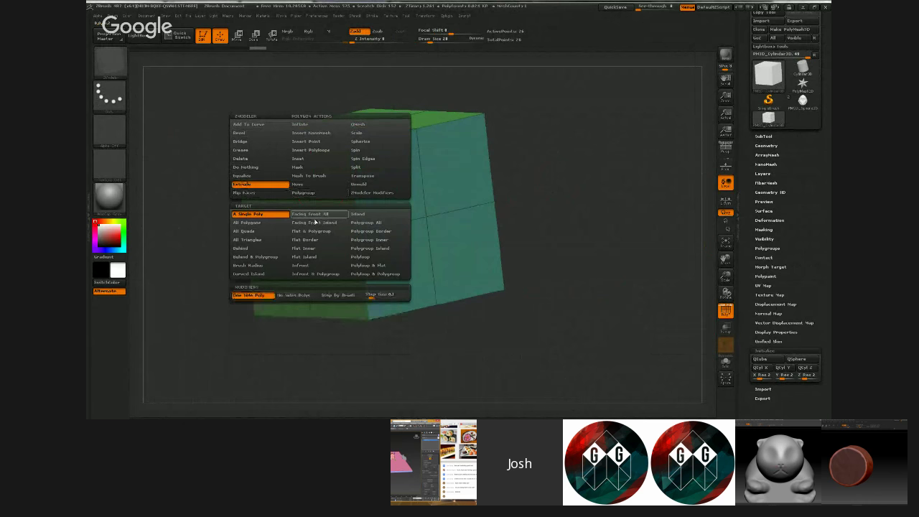
pyautogui.click(256, 214)
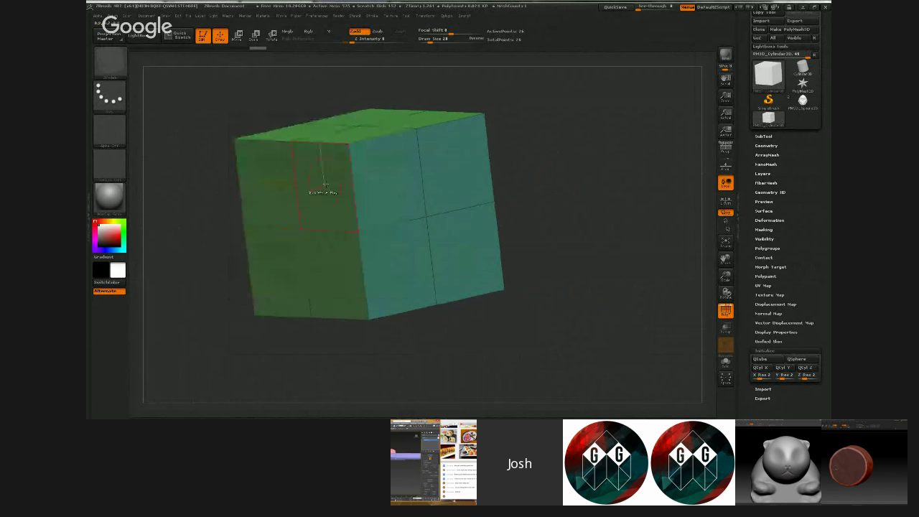
# - Try extruding single polygons out of two adjacent faces of the cube
pyautogui.moveTo(322, 181); pyautogui.dragTo(219, 207)
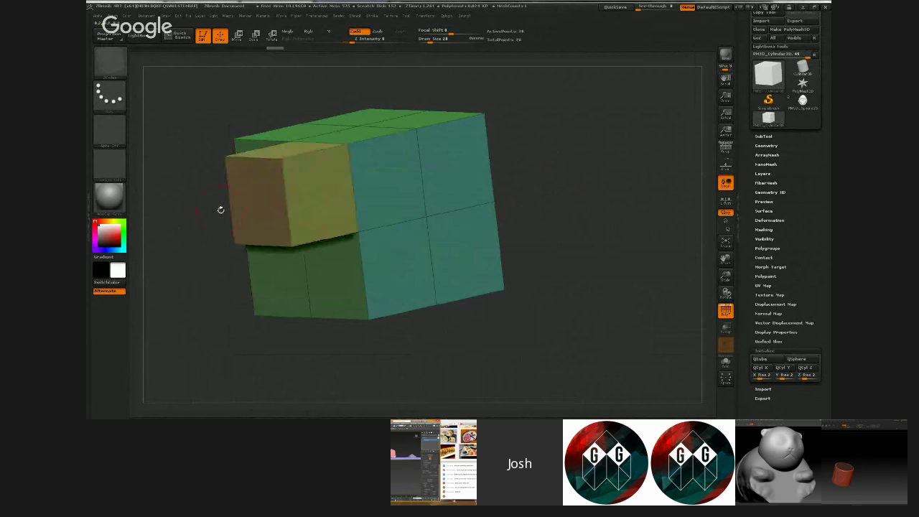
pyautogui.click(378, 191)
pyautogui.moveTo(323, 283); pyautogui.dragTo(400, 264)
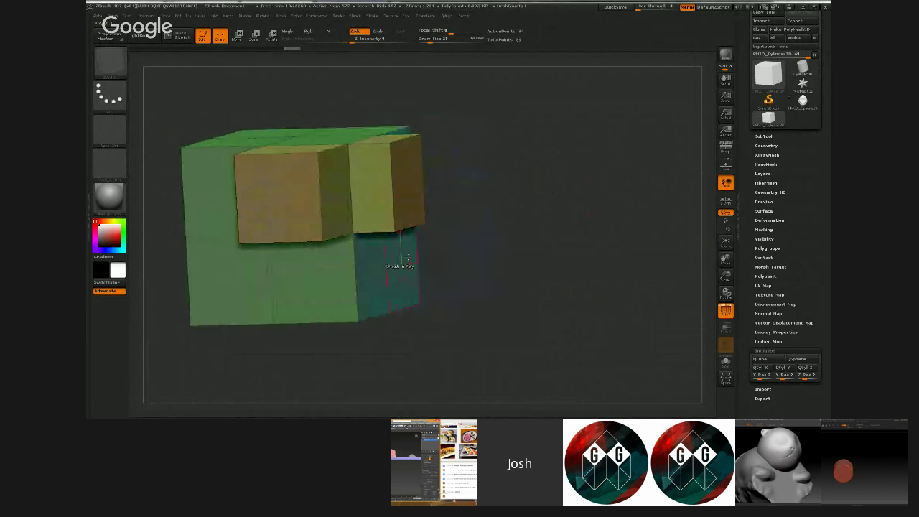
pyautogui.hotkey('ctrl', 'z')
pyautogui.hotkey('ctrl', 'z')
# - Mark all four polygons of the cube's front face and extrude them outward together
pyautogui.press('b')
pyautogui.press('z')
pyautogui.press('m')
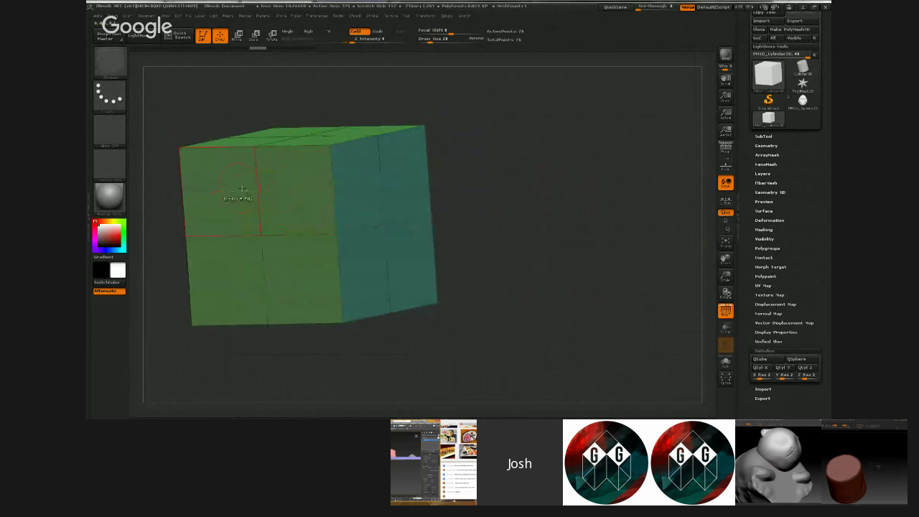
pyautogui.click(241, 201)
pyautogui.click(296, 223)
pyautogui.keyDown('alt'); pyautogui.click(301, 267); pyautogui.keyUp('alt')
pyautogui.keyDown('alt'); pyautogui.click(232, 283); pyautogui.keyUp('alt')
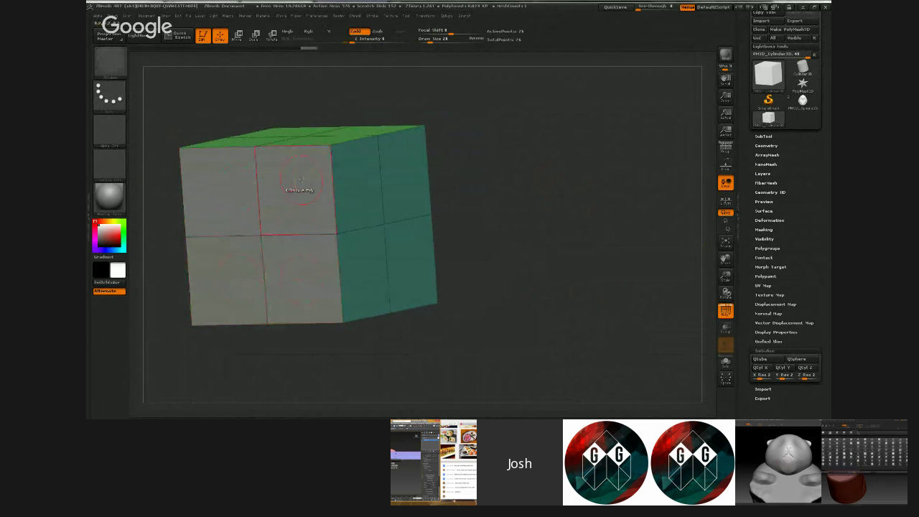
pyautogui.moveTo(299, 191); pyautogui.dragTo(228, 208)
pyautogui.keyDown('alt'); pyautogui.moveTo(503, 231); pyautogui.dragTo(511, 190); pyautogui.keyUp('alt')
# - Set the polygon action to Move on A Single Poly and mark the four polygons of the extruded front face
pyautogui.press('space')
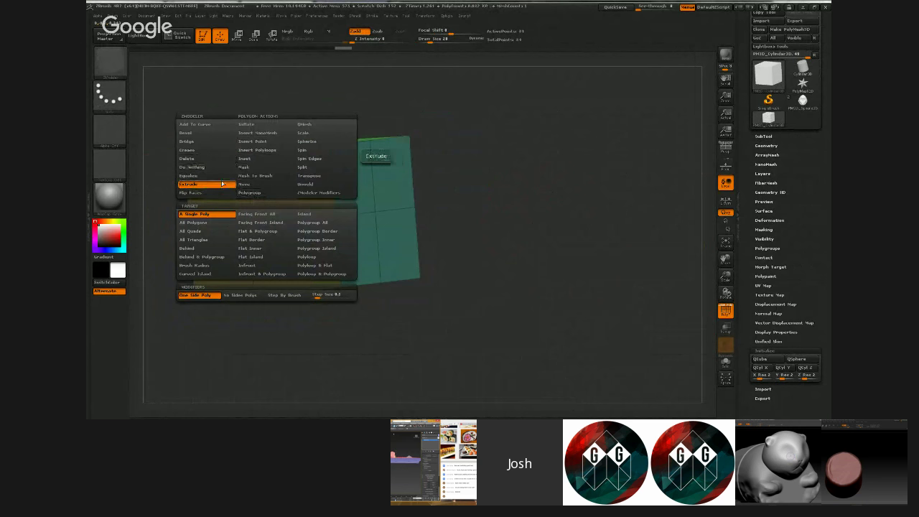
pyautogui.click(254, 185)
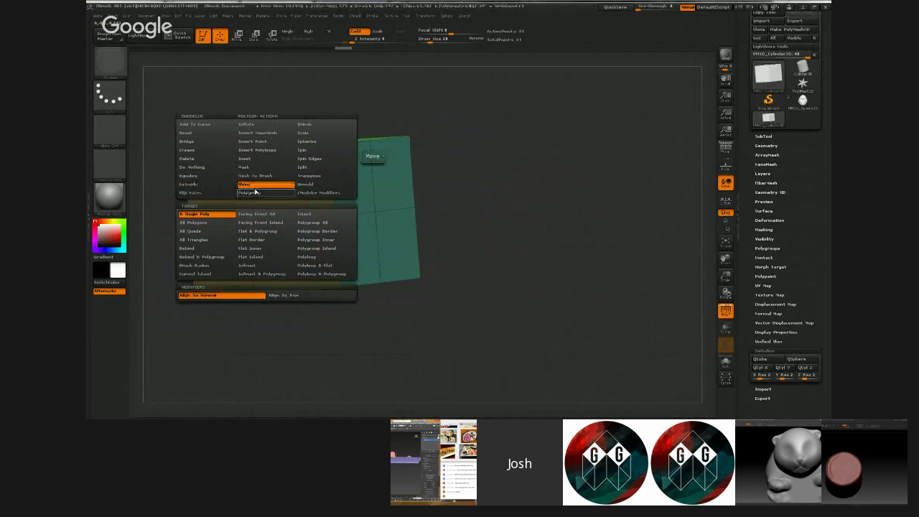
pyautogui.click(268, 259)
pyautogui.moveTo(474, 205); pyautogui.dragTo(133, 83)
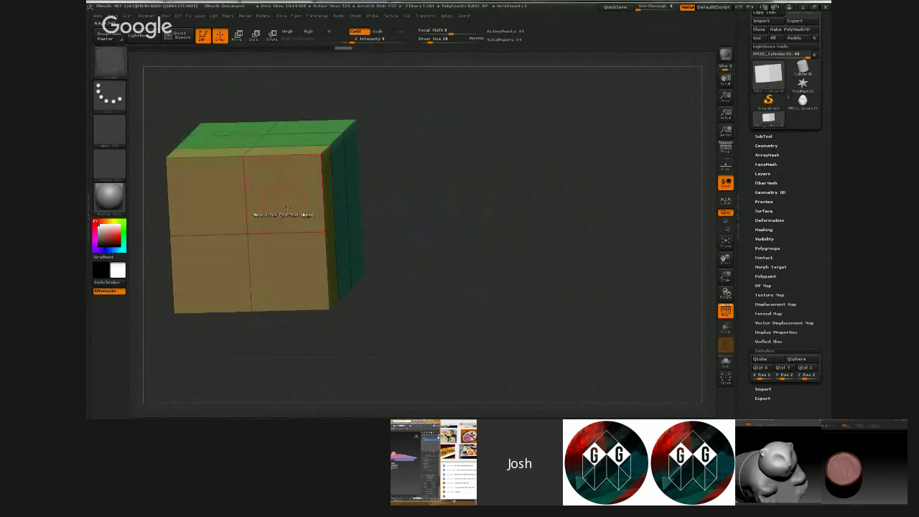
pyautogui.press('space')
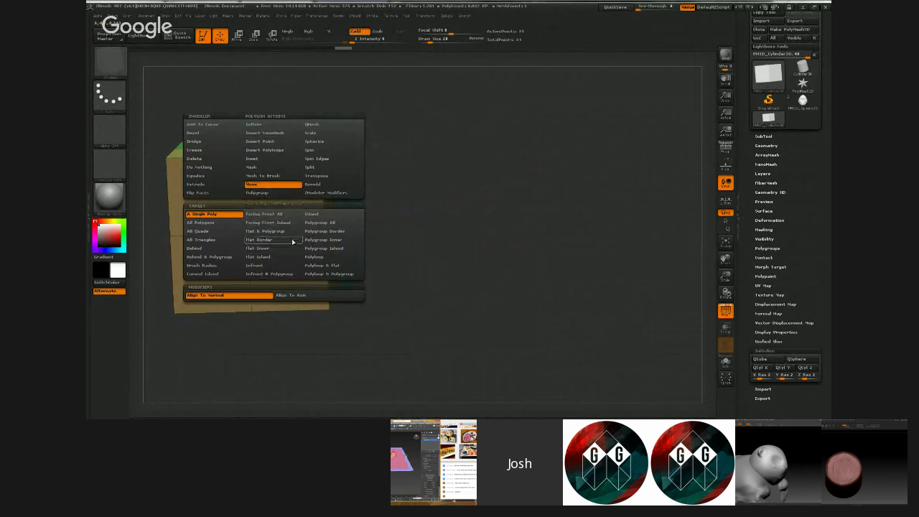
pyautogui.moveTo(416, 223); pyautogui.dragTo(439, 194)
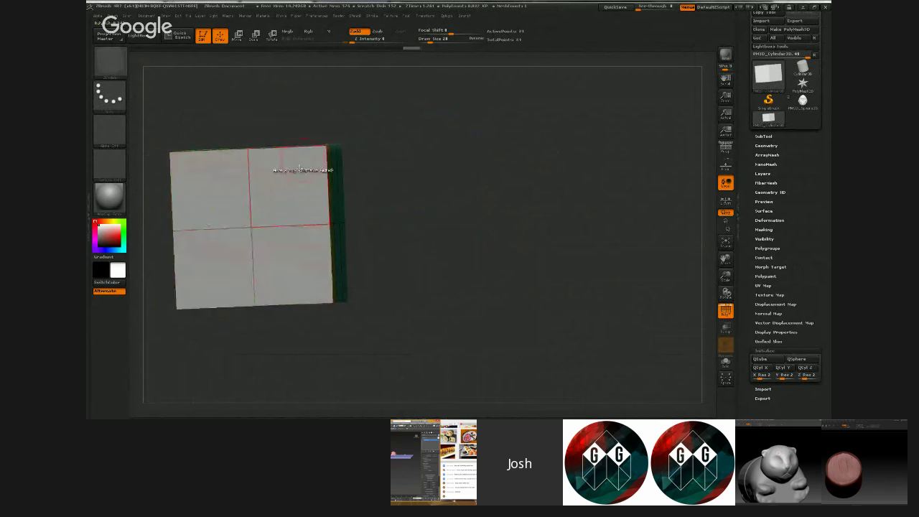
# - Try moving the marked front face of the block
pyautogui.click(279, 189)
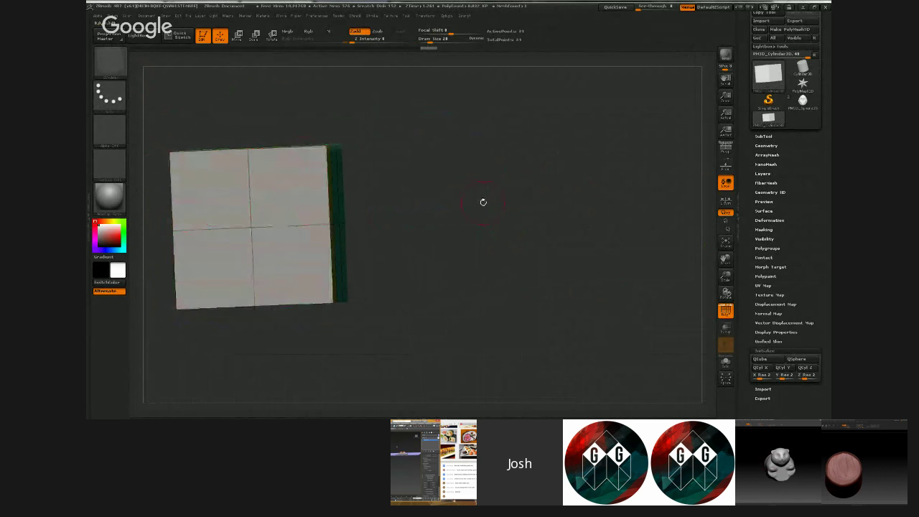
pyautogui.moveTo(481, 202); pyautogui.dragTo(416, 219)
pyautogui.hotkey('ctrl', 'z')
# - Set the ZModeler polygon action to Scale and shrink the marked front face to taper the extruded section
pyautogui.press('b')
pyautogui.press('z')
pyautogui.press('m')
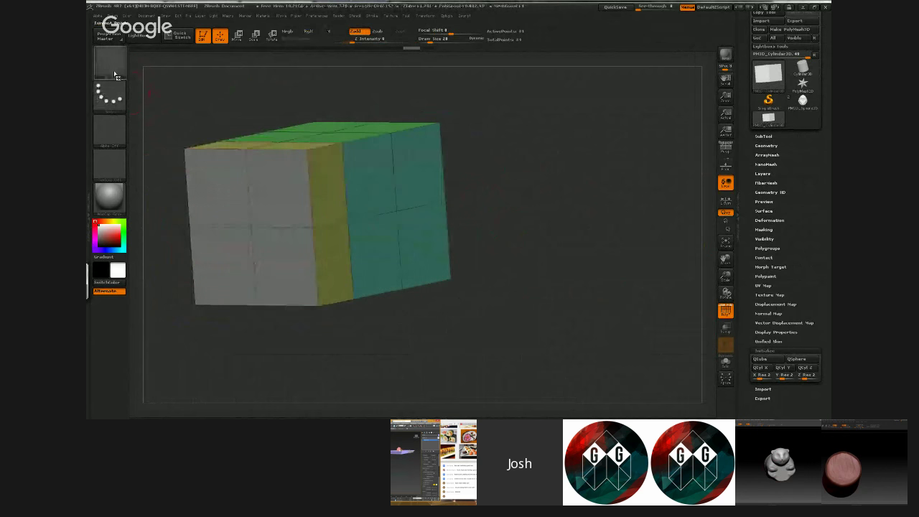
pyautogui.press('space')
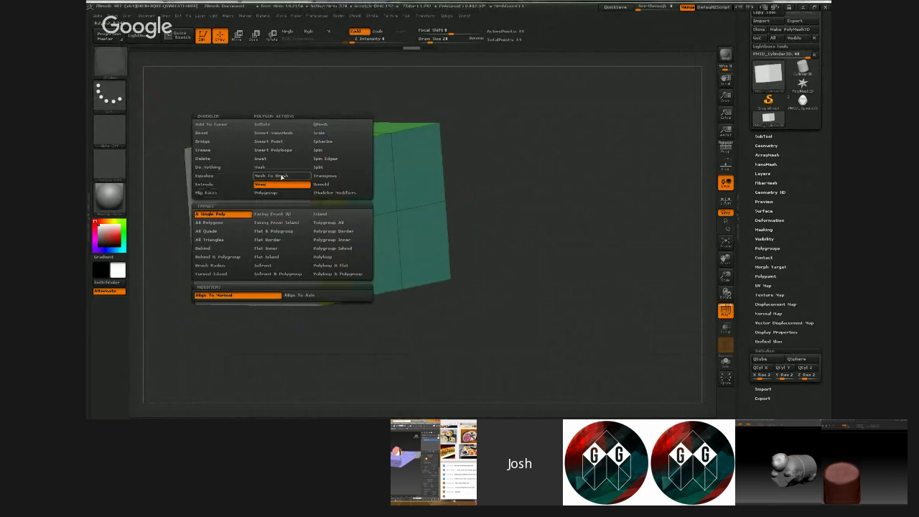
pyautogui.click(331, 134)
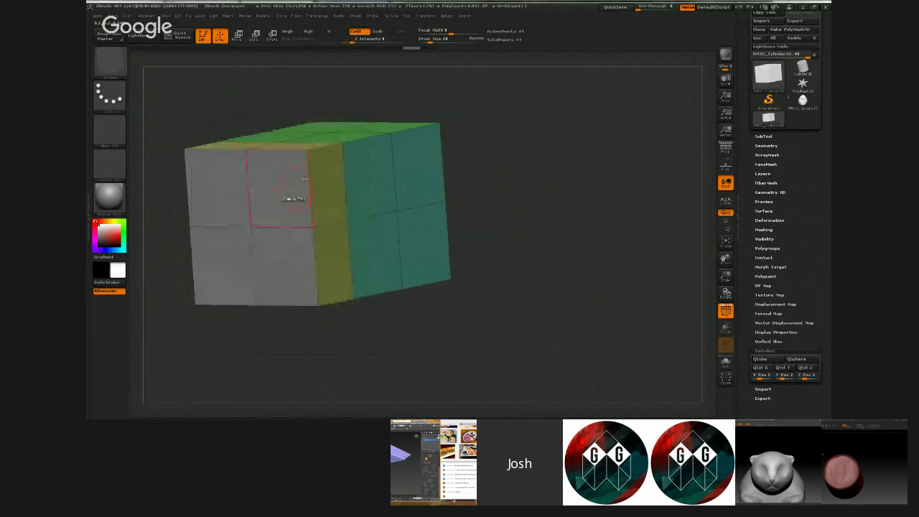
pyautogui.hotkey('ctrl', 'z')
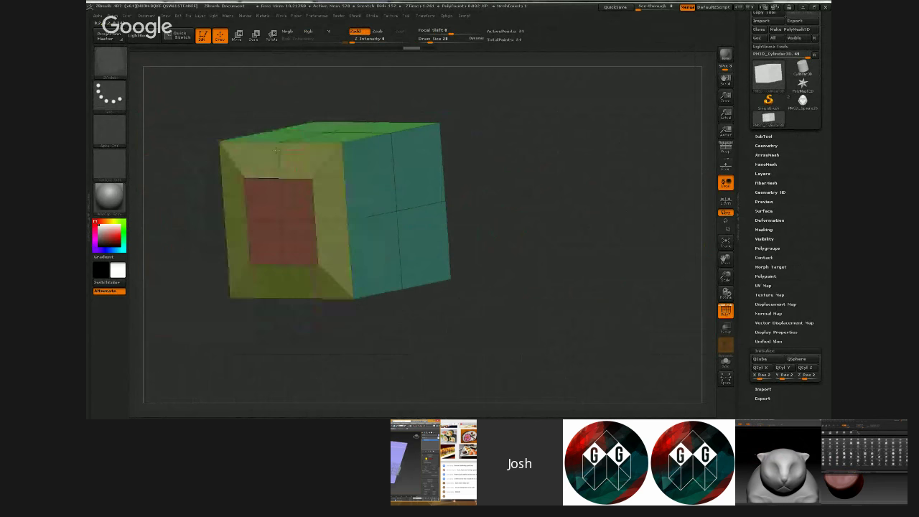
pyautogui.moveTo(276, 150); pyautogui.dragTo(281, 133)
pyautogui.keyDown('alt'); pyautogui.moveTo(490, 169); pyautogui.dragTo(529, 180); pyautogui.keyUp('alt')
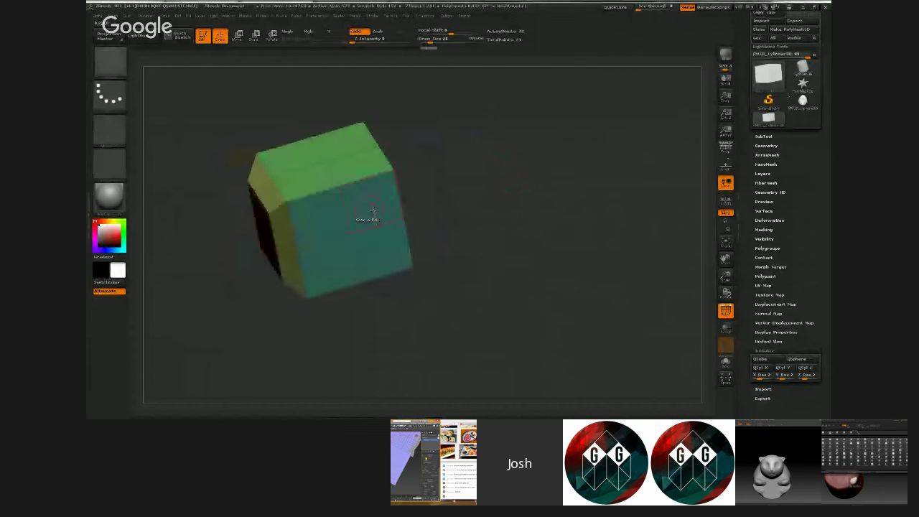
# - Mark the polygons around the rear half and on the back face, and scale them up to flare the block
pyautogui.keyDown('alt'); pyautogui.click(372, 208); pyautogui.keyUp('alt')
pyautogui.keyDown('alt'); pyautogui.click(379, 244); pyautogui.keyUp('alt')
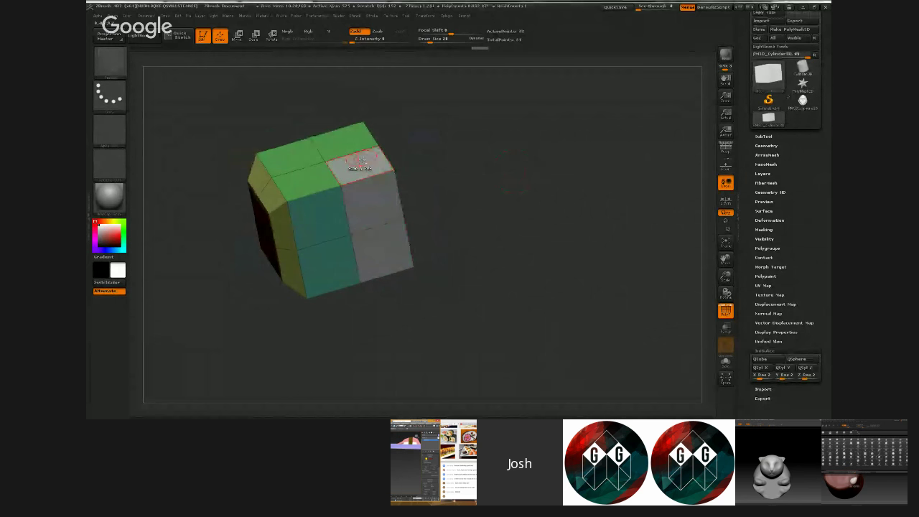
pyautogui.moveTo(433, 148); pyautogui.dragTo(565, 210)
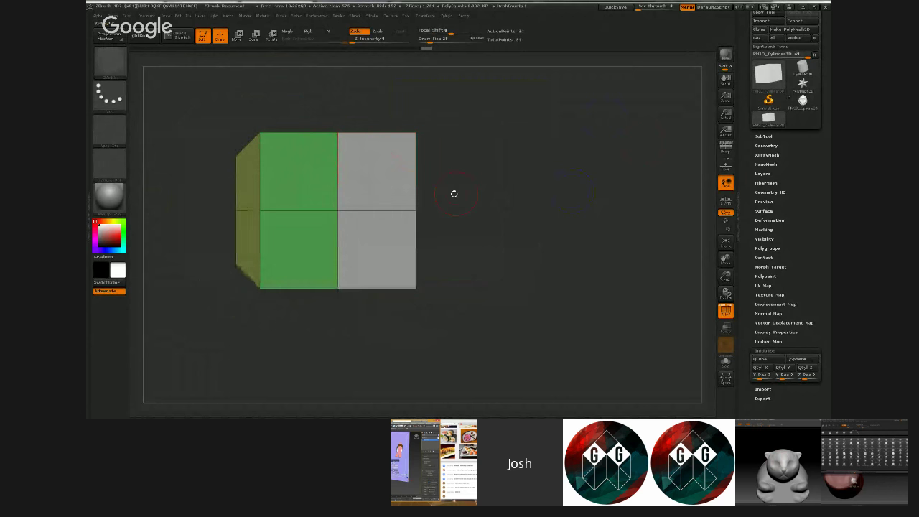
pyautogui.moveTo(454, 193)
pyautogui.mouseDown()
pyautogui.moveTo(521, 230)
pyautogui.moveTo(567, 228)
pyautogui.moveTo(520, 210)
pyautogui.moveTo(460, 208)
pyautogui.mouseUp()
pyautogui.click(422, 189)
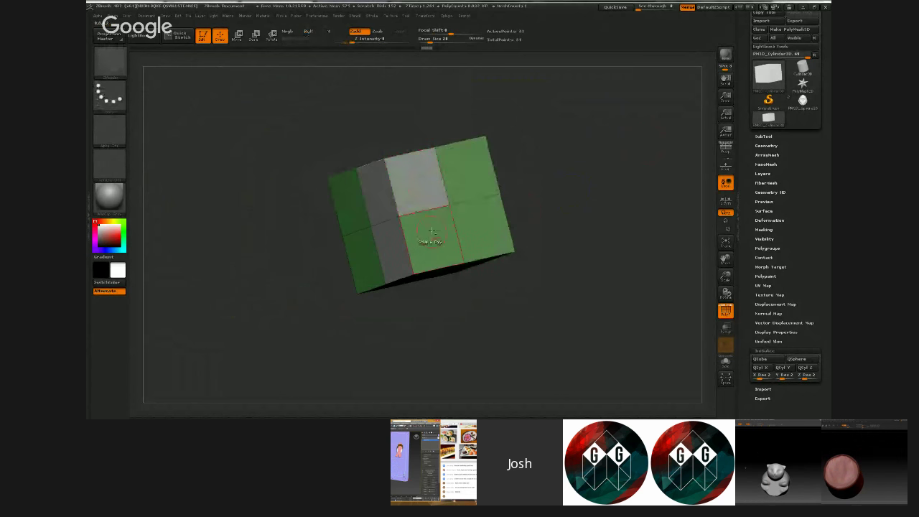
pyautogui.click(430, 235)
pyautogui.click(475, 225)
pyautogui.click(465, 185)
pyautogui.moveTo(535, 167); pyautogui.dragTo(585, 183)
pyautogui.moveTo(410, 203); pyautogui.dragTo(406, 210)
pyautogui.moveTo(537, 188); pyautogui.dragTo(568, 162)
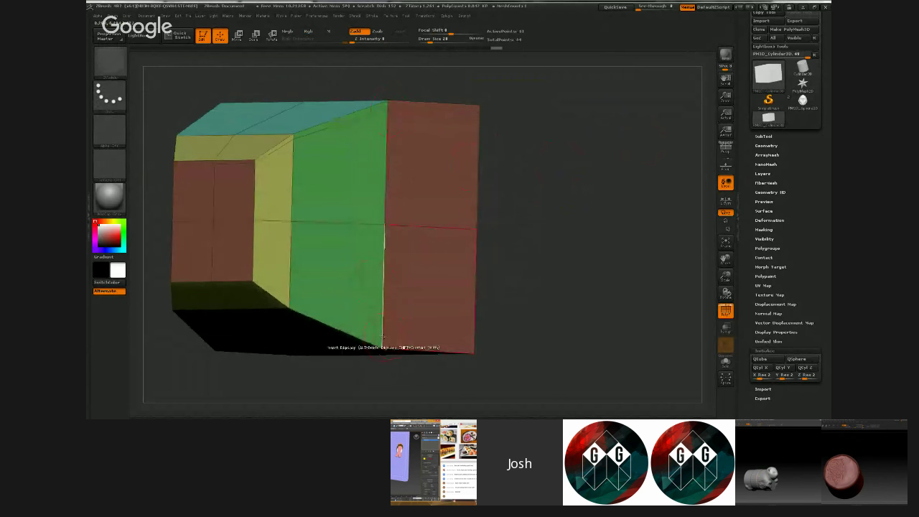
# - Inset the four polygons of the small front face, leaving a narrow border around them
pyautogui.keyDown('alt'); pyautogui.moveTo(549, 260); pyautogui.dragTo(412, 205); pyautogui.keyUp('alt')
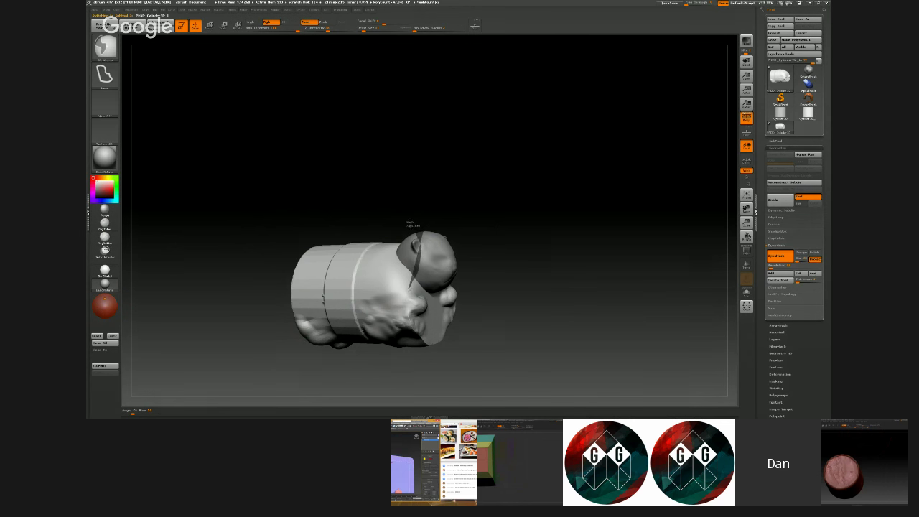
pyautogui.moveTo(409, 290)
pyautogui.keyDown('ctrl'); pyautogui.mouseDown()
pyautogui.moveTo(407, 303)
pyautogui.moveTo(221, 282)
pyautogui.moveTo(224, 238)
pyautogui.mouseUp(); pyautogui.keyUp('ctrl')
pyautogui.keyDown('ctrl'); pyautogui.click(276, 211); pyautogui.keyUp('ctrl')
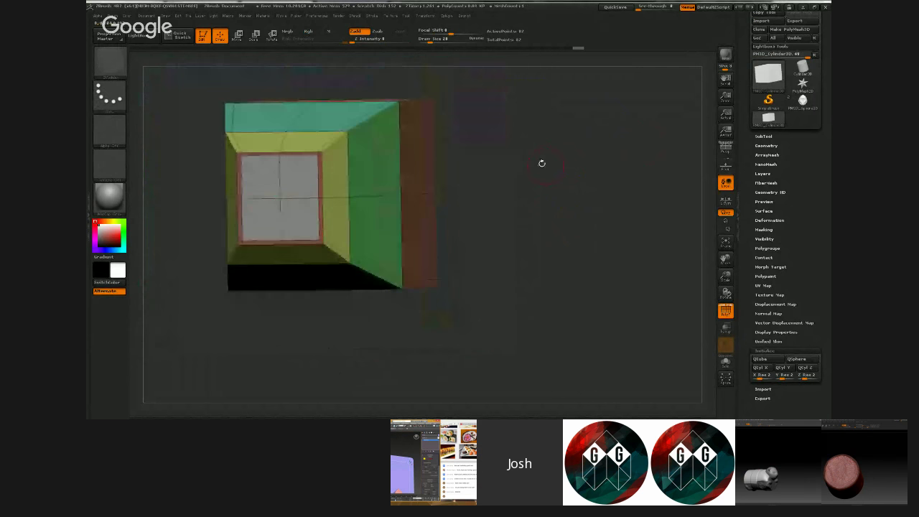
# - Switch the polygon action to Extrude and push the inset front polygons inward to form a square recess
pyautogui.moveTo(542, 164); pyautogui.dragTo(569, 185)
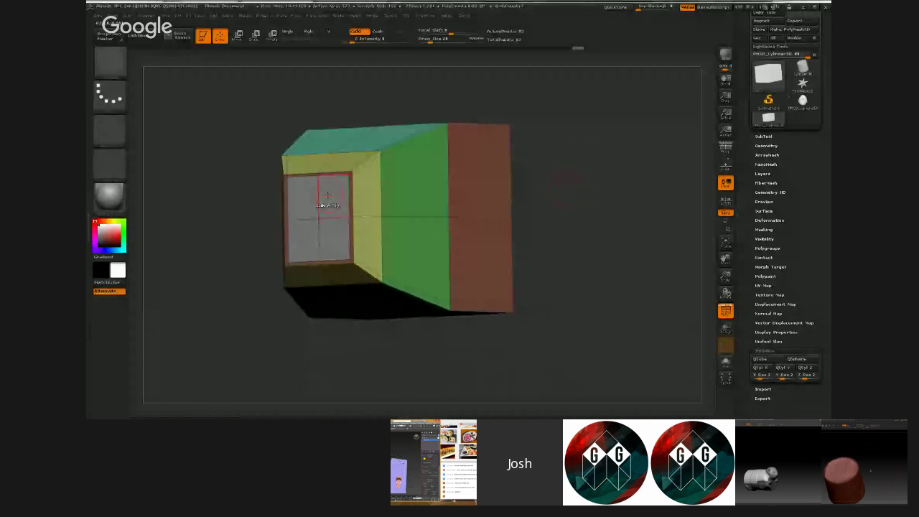
pyautogui.press('space')
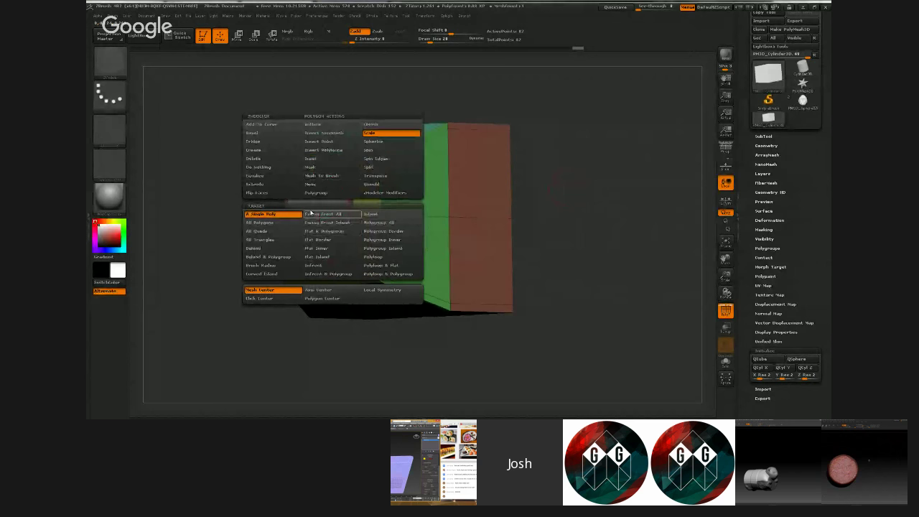
pyautogui.click(274, 185)
pyautogui.moveTo(349, 207); pyautogui.dragTo(374, 200)
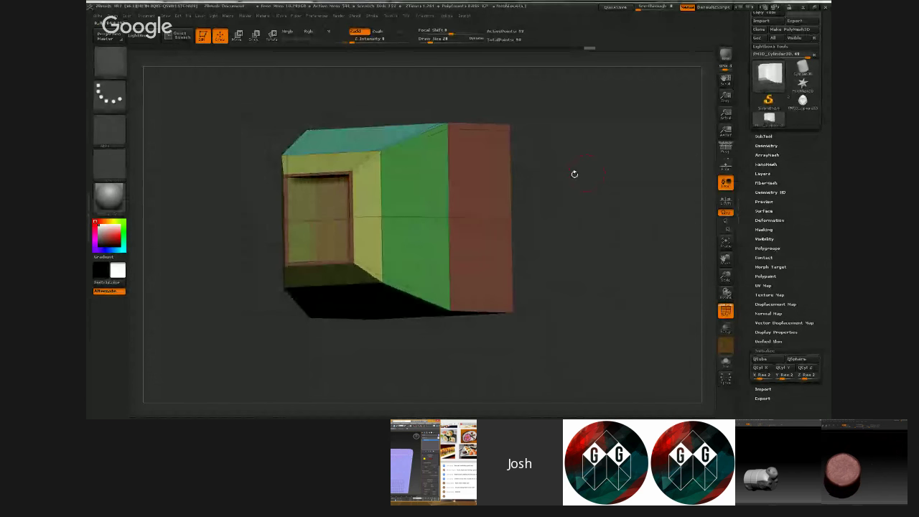
pyautogui.moveTo(572, 172); pyautogui.dragTo(531, 228)
# - Divide the mesh once with the Geometry options and return it to the lower subdivision level
pyautogui.click(763, 137)
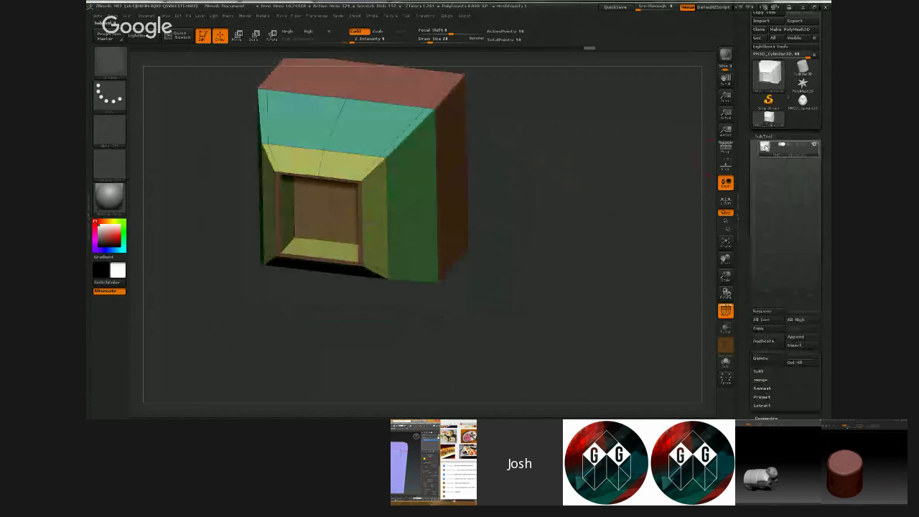
pyautogui.click(763, 137)
pyautogui.click(765, 146)
pyautogui.click(761, 210)
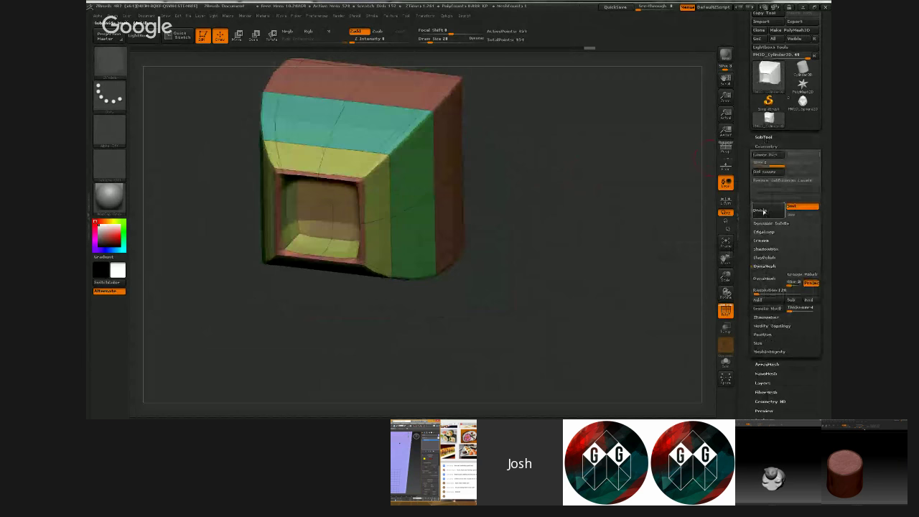
pyautogui.hotkey('shift', 'd')
pyautogui.moveTo(569, 221); pyautogui.dragTo(572, 182)
pyautogui.click(764, 146)
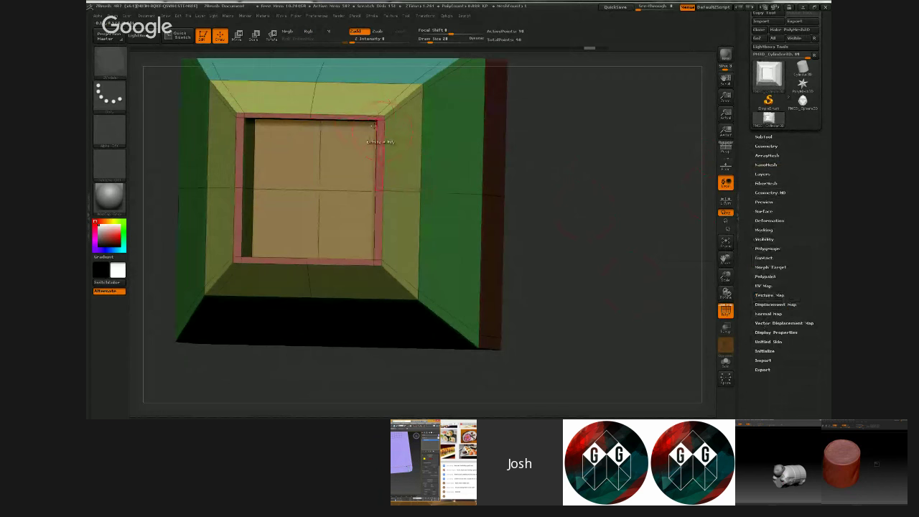
pyautogui.moveTo(528, 145); pyautogui.dragTo(445, 146)
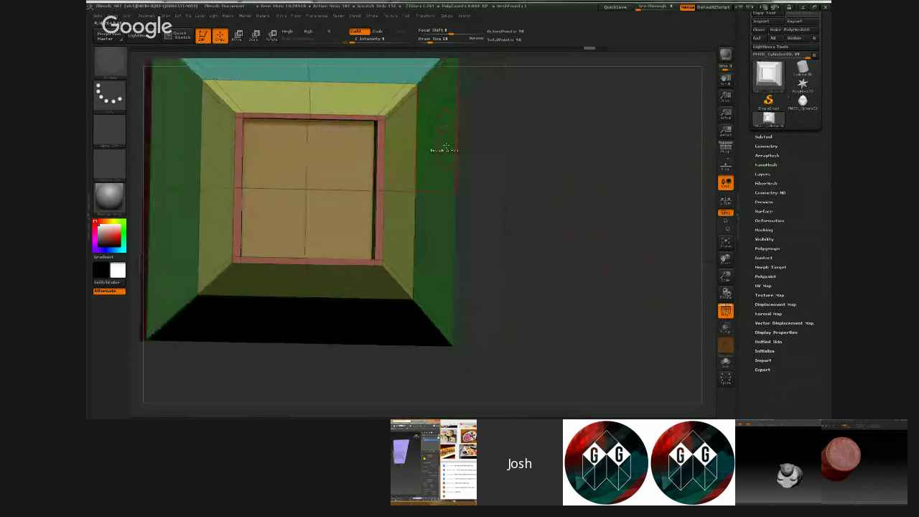
# - Insert extra edge loops close to the edges of the square front recess to tighten its corners
pyautogui.moveTo(440, 147); pyautogui.dragTo(338, 144, button='right')
pyautogui.moveTo(481, 171); pyautogui.dragTo(478, 156)
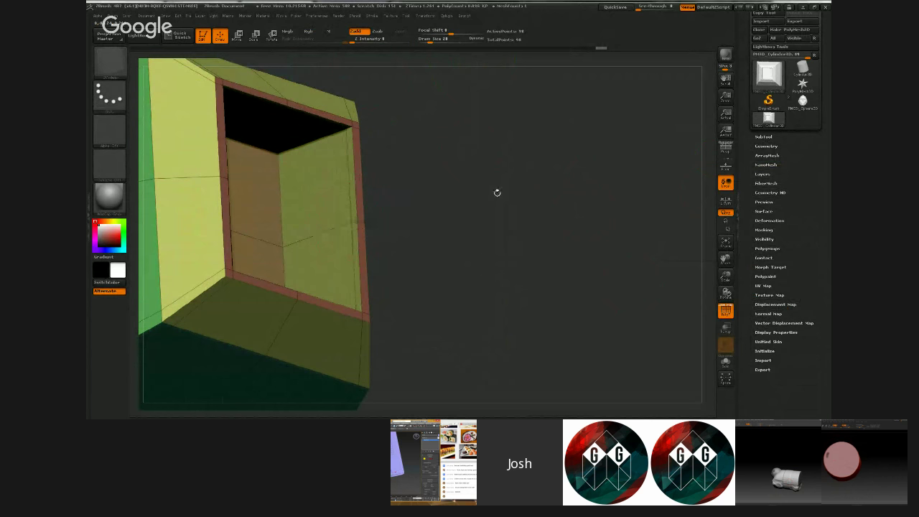
pyautogui.moveTo(497, 192); pyautogui.dragTo(455, 201)
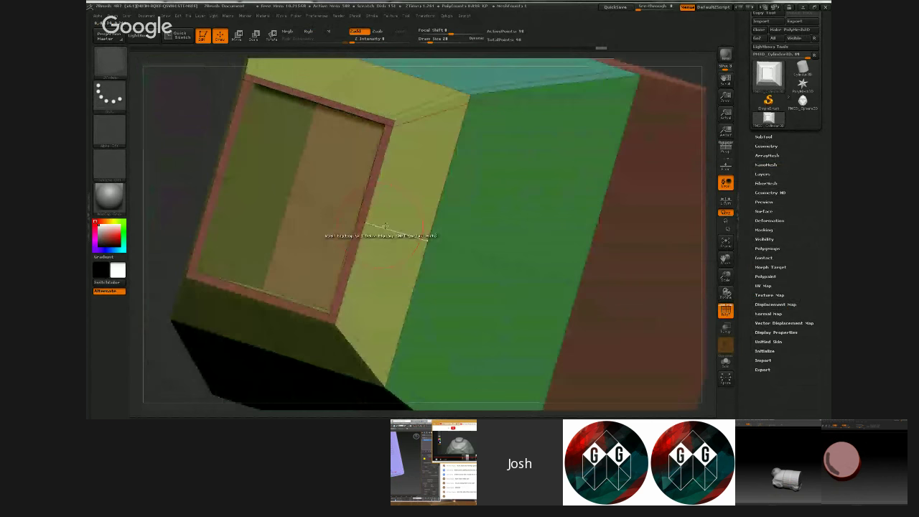
pyautogui.click(374, 225)
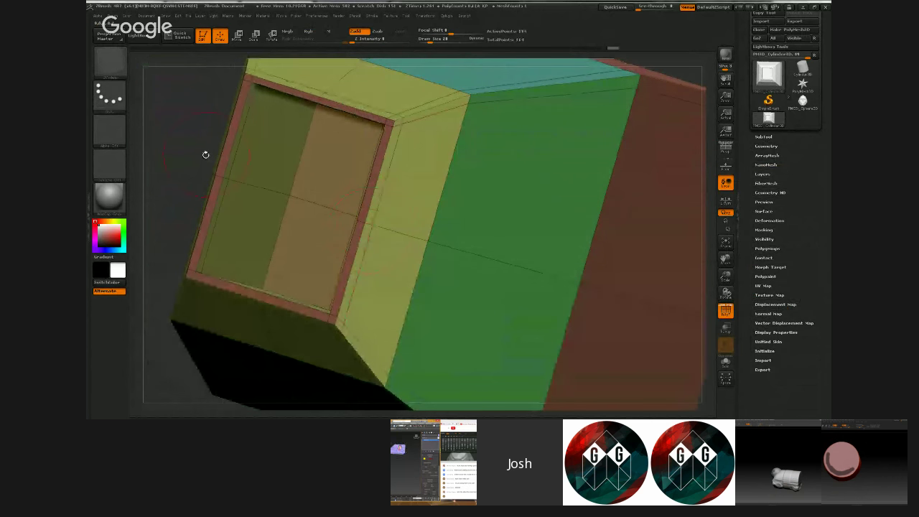
# - Add supporting edge loops beside the outer corner edges between the block's side sections
pyautogui.press('f')
pyautogui.moveTo(326, 203); pyautogui.dragTo(520, 176)
pyautogui.click(454, 134)
pyautogui.click(455, 135)
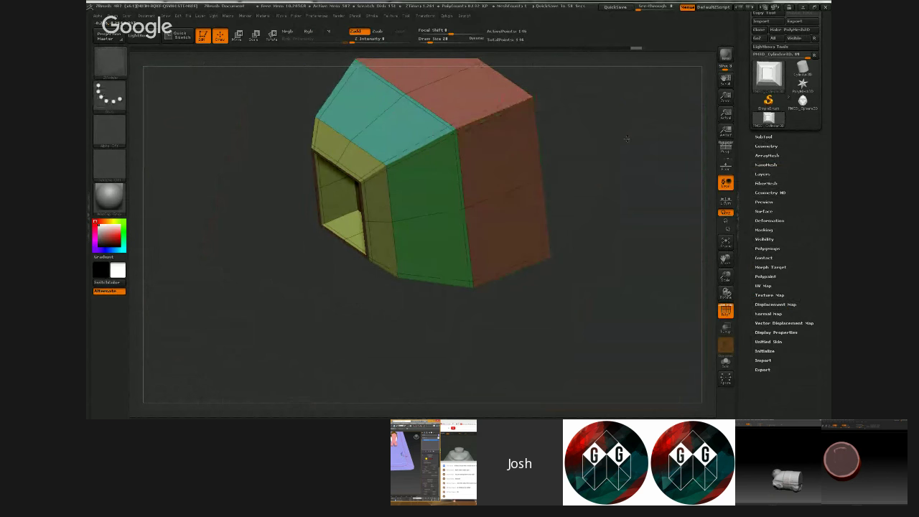
pyautogui.moveTo(626, 137); pyautogui.dragTo(639, 160)
pyautogui.click(528, 186)
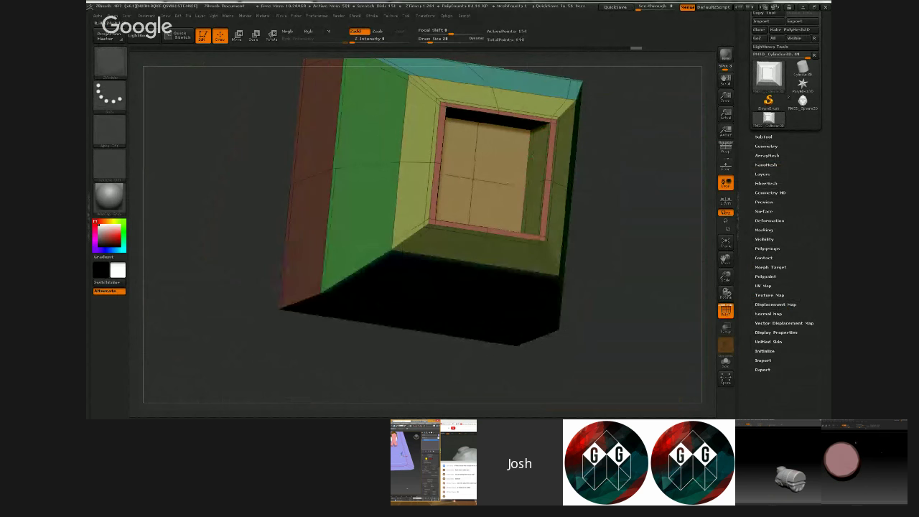
# - Divide the block with its new edge loops to preview the smoothing, and return to the lower subdivision level
pyautogui.click(770, 145)
pyautogui.click(760, 211)
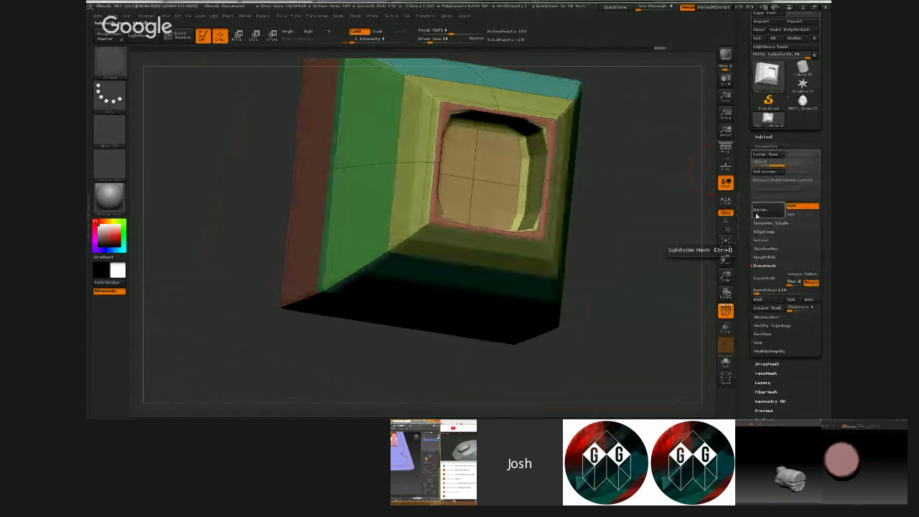
pyautogui.hotkey('shift', 'd')
# - Insert more edge loops near the recess's corners, undo the accidental change to a rim polygon, and edit the lower rim polygon
pyautogui.moveTo(623, 202); pyautogui.dragTo(682, 180)
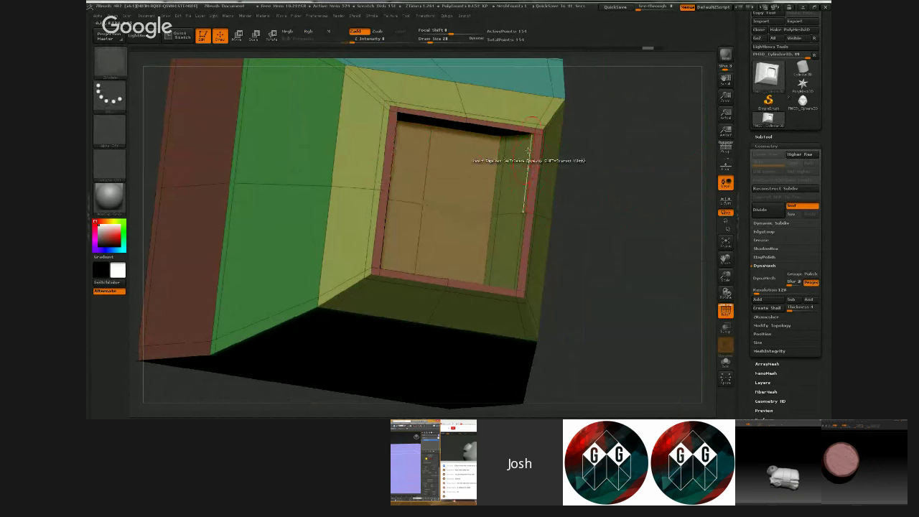
pyautogui.moveTo(530, 150); pyautogui.dragTo(531, 139)
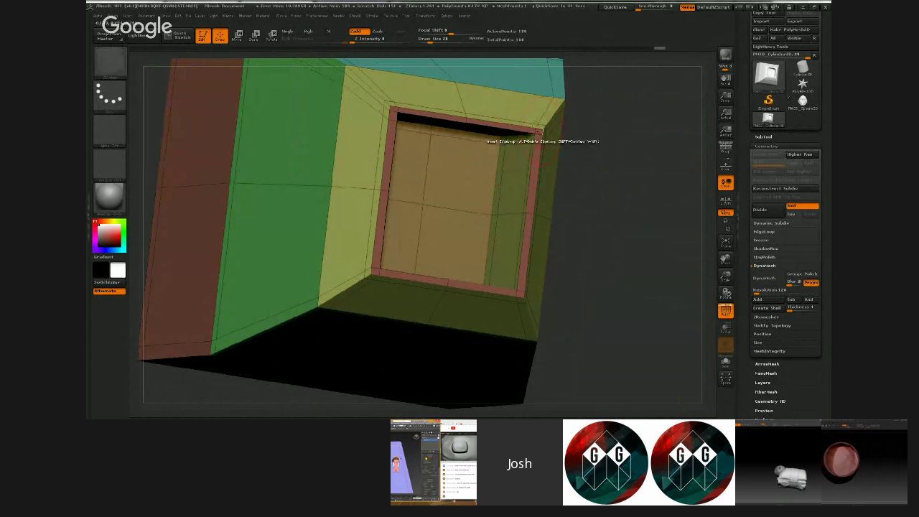
pyautogui.moveTo(617, 140); pyautogui.dragTo(552, 136)
pyautogui.click(531, 125)
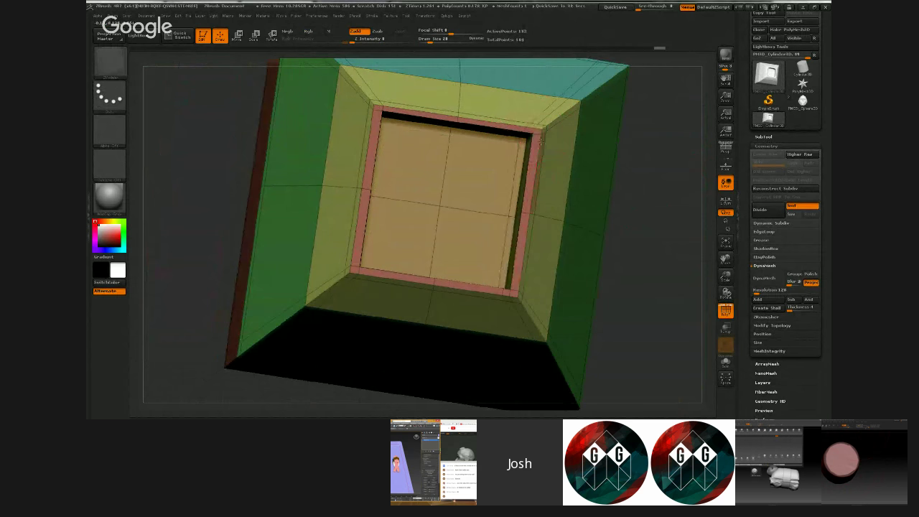
pyautogui.click(537, 157)
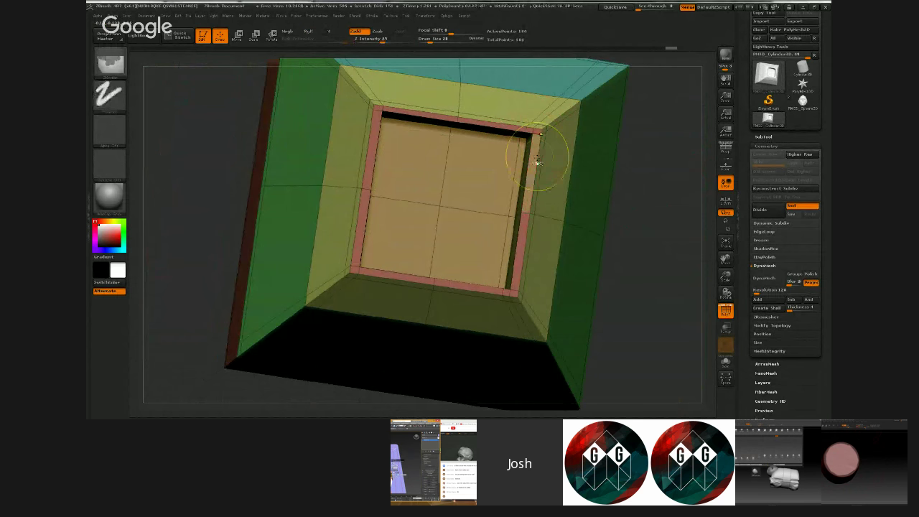
pyautogui.hotkey('ctrl', 'z')
pyautogui.moveTo(654, 245); pyautogui.dragTo(649, 216)
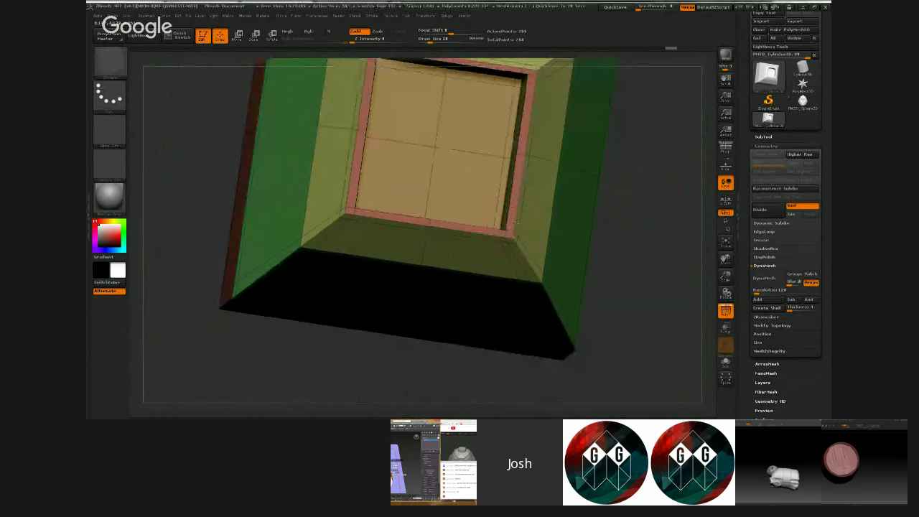
pyautogui.click(514, 218)
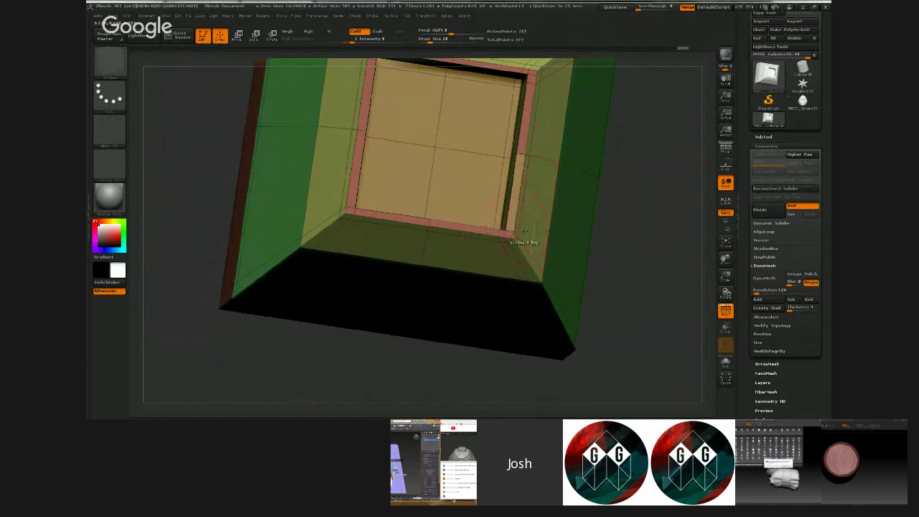
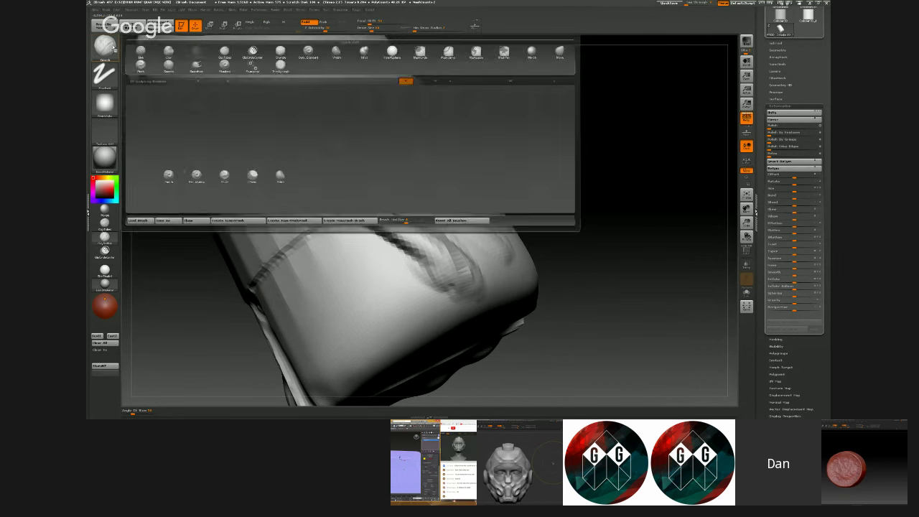
# - Undo the strokes sculpted into the lower end of the cylindrical body
pyautogui.moveTo(442, 253)
pyautogui.mouseDown()
pyautogui.moveTo(381, 214)
pyautogui.moveTo(459, 272)
pyautogui.moveTo(387, 224)
pyautogui.mouseUp()
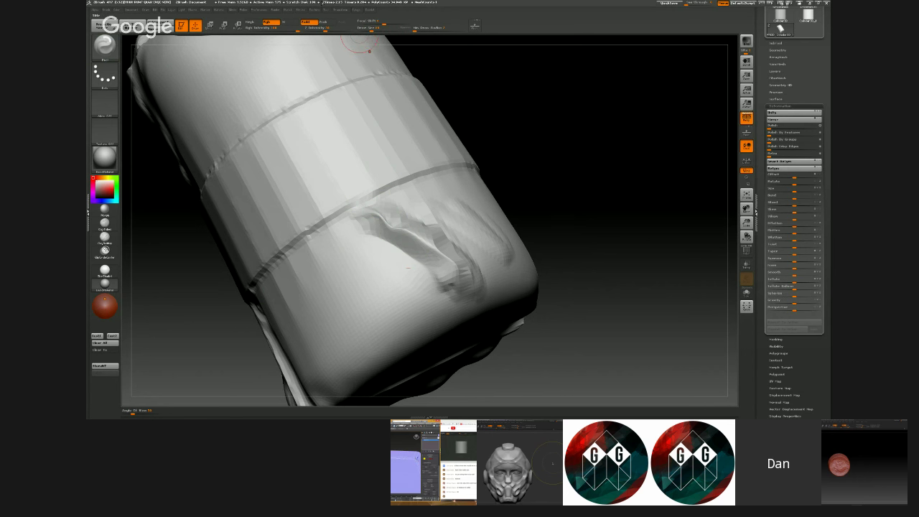
pyautogui.hotkey('ctrl', 'z')
pyautogui.hotkey('ctrl', 'z')
pyautogui.hotkey('ctrl', 'z')
pyautogui.hotkey('ctrl', 'z')
pyautogui.hotkey('ctrl', 'z')
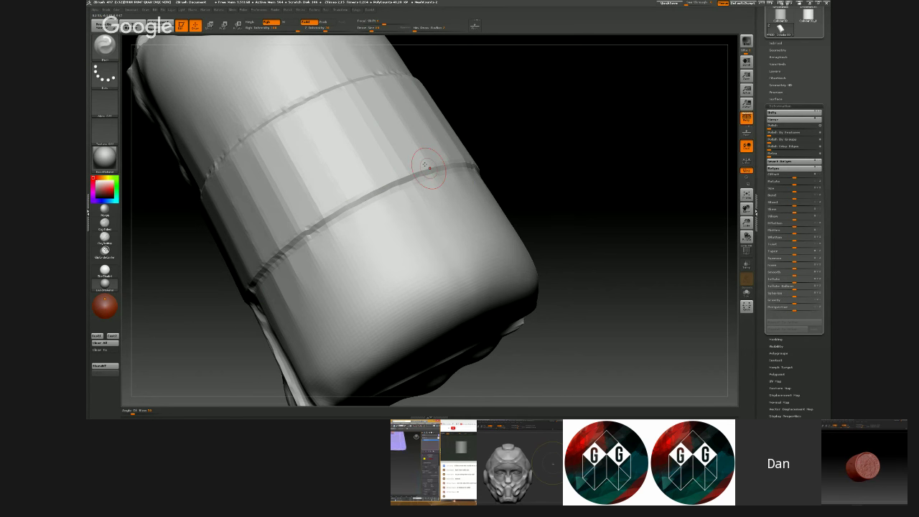
pyautogui.hotkey('ctrl', 'z')
pyautogui.hotkey('ctrl', 'z')
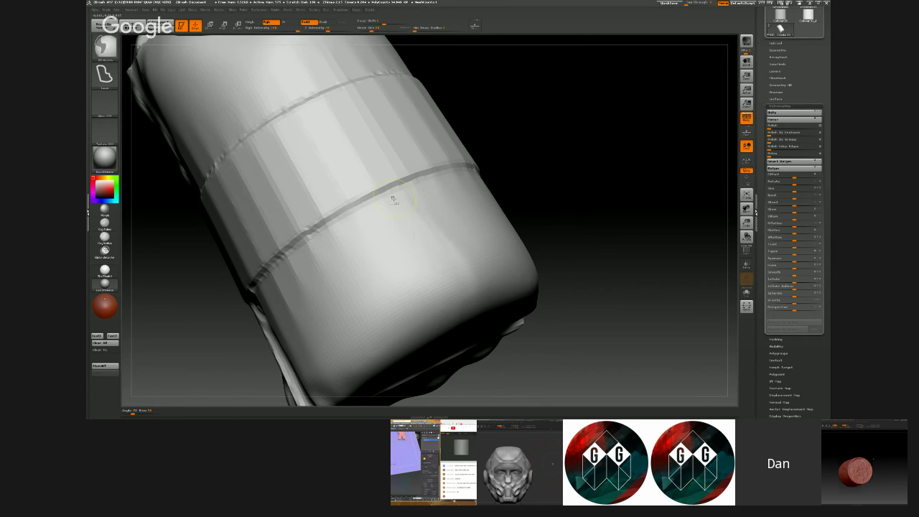
# - Nudge the body's lower seam with the Move brush, and dock the Stroke palette with its Lazy Mouse options expanded
pyautogui.moveTo(427, 163); pyautogui.dragTo(439, 162)
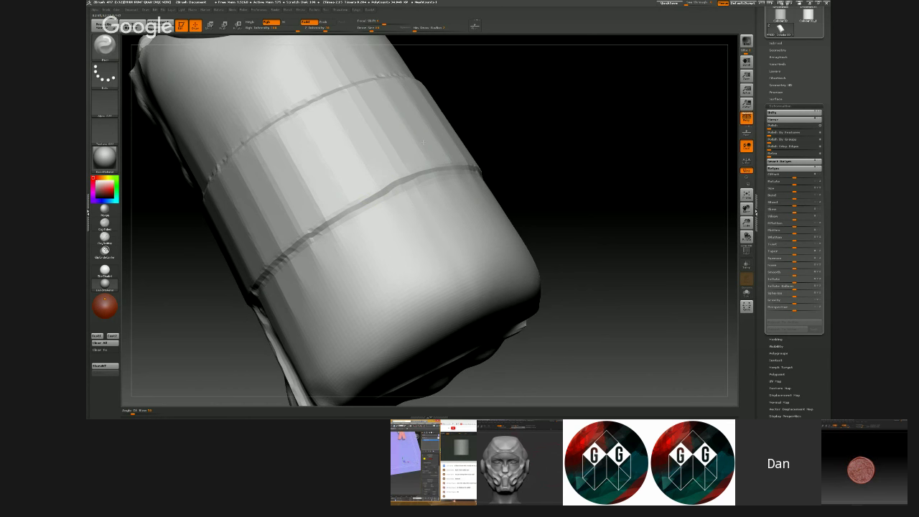
pyautogui.keyDown('alt'); pyautogui.moveTo(348, 44); pyautogui.dragTo(390, 96, button='right'); pyautogui.keyUp('alt')
pyautogui.click(304, 10)
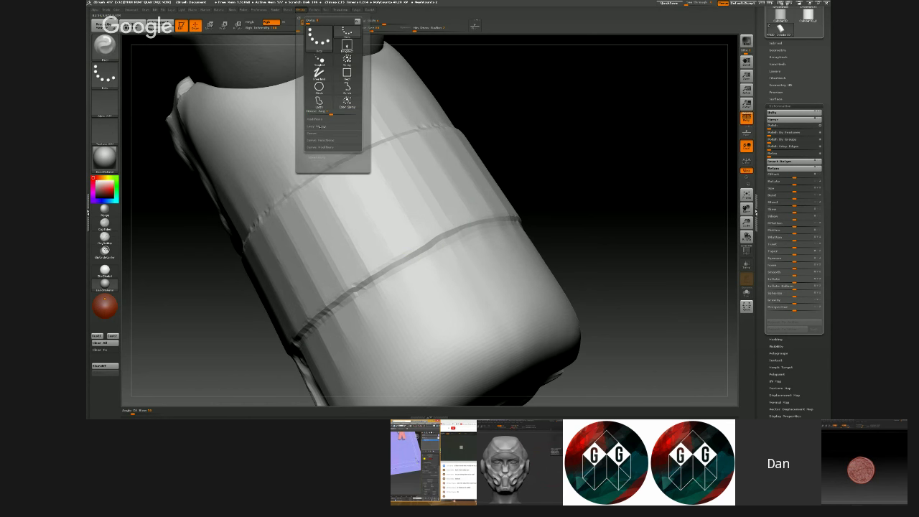
pyautogui.click(320, 127)
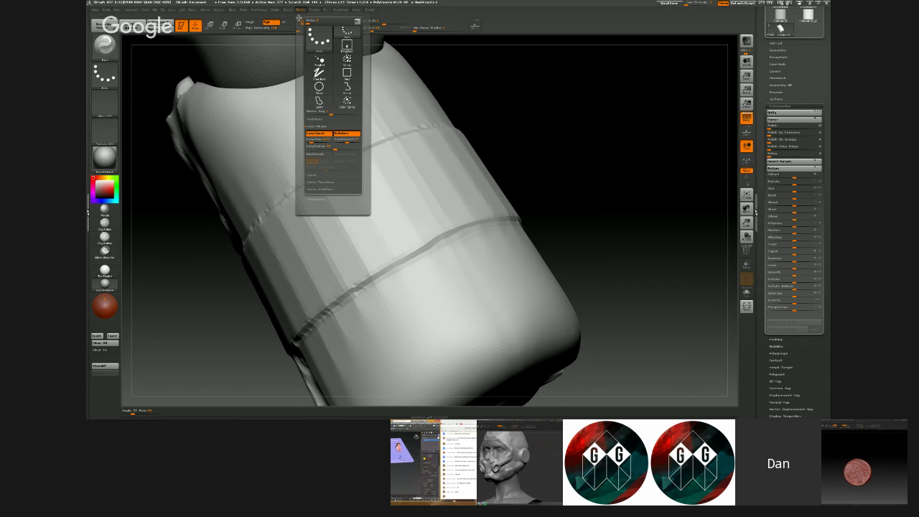
pyautogui.click(300, 18)
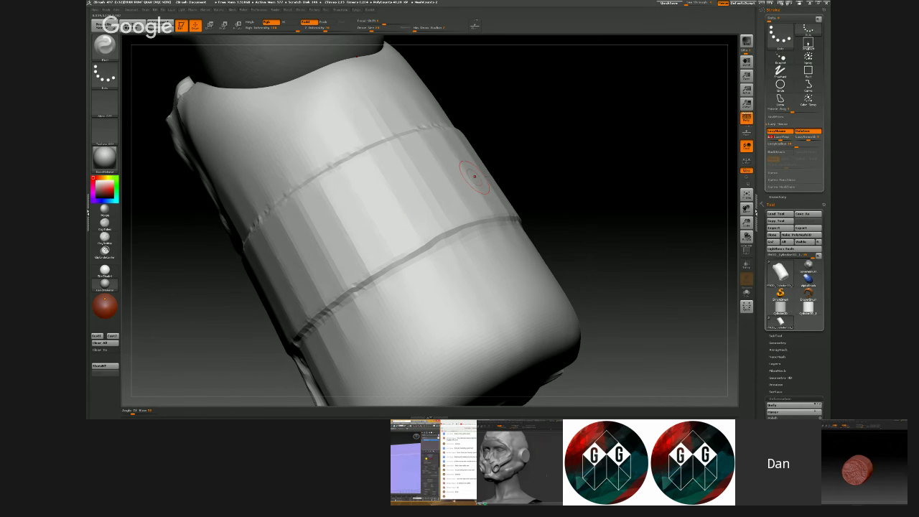
# - Divide the body mesh once more and sculpt a short raised stroke below the lower seam
pyautogui.keyDown('alt'); pyautogui.moveTo(421, 149); pyautogui.dragTo(443, 165, button='right'); pyautogui.keyUp('alt')
pyautogui.hotkey('ctrl', 'd')
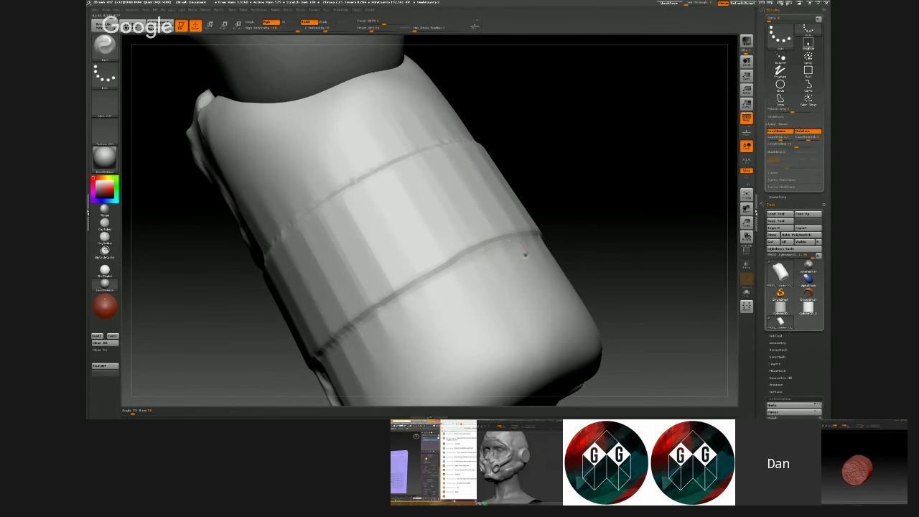
pyautogui.keyDown('alt'); pyautogui.moveTo(538, 242); pyautogui.dragTo(490, 188, button='right'); pyautogui.keyUp('alt')
pyautogui.moveTo(472, 194); pyautogui.dragTo(521, 277)
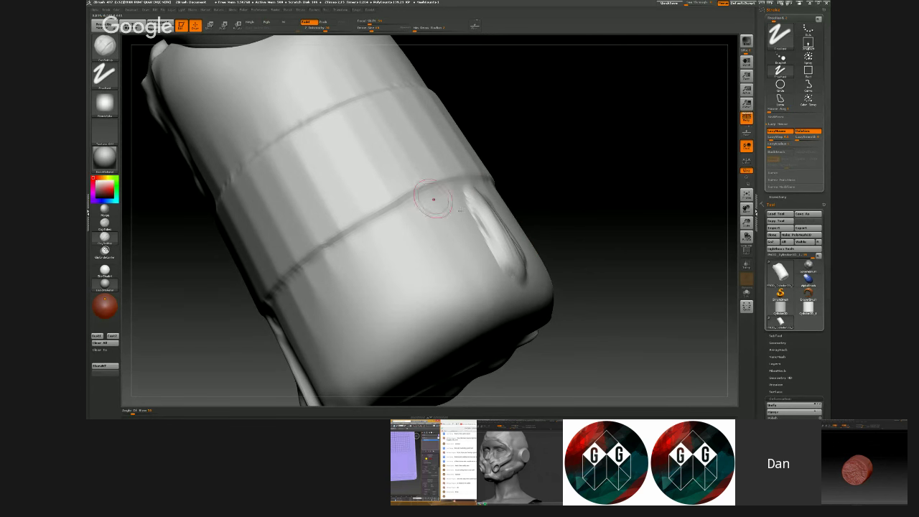
# - Switch to the Move brush and reshape the raised stroke on the lower body into a thinner ridge
pyautogui.click(101, 48)
pyautogui.click(234, 91)
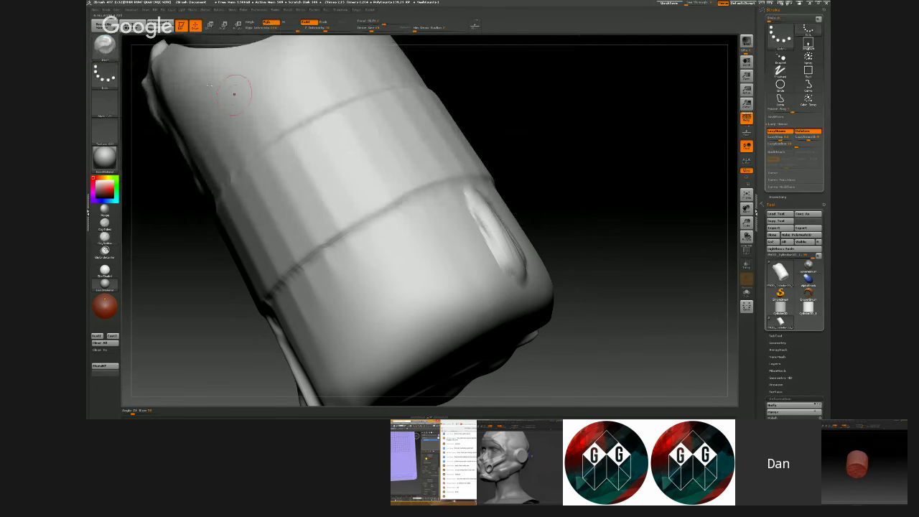
pyautogui.moveTo(590, 207); pyautogui.dragTo(441, 200)
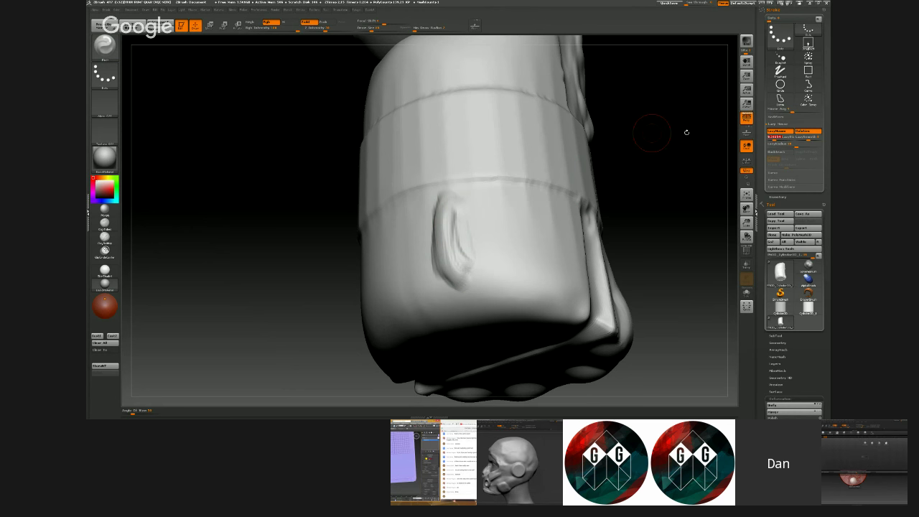
pyautogui.moveTo(336, 69); pyautogui.dragTo(503, 209)
pyautogui.moveTo(525, 267); pyautogui.dragTo(504, 224)
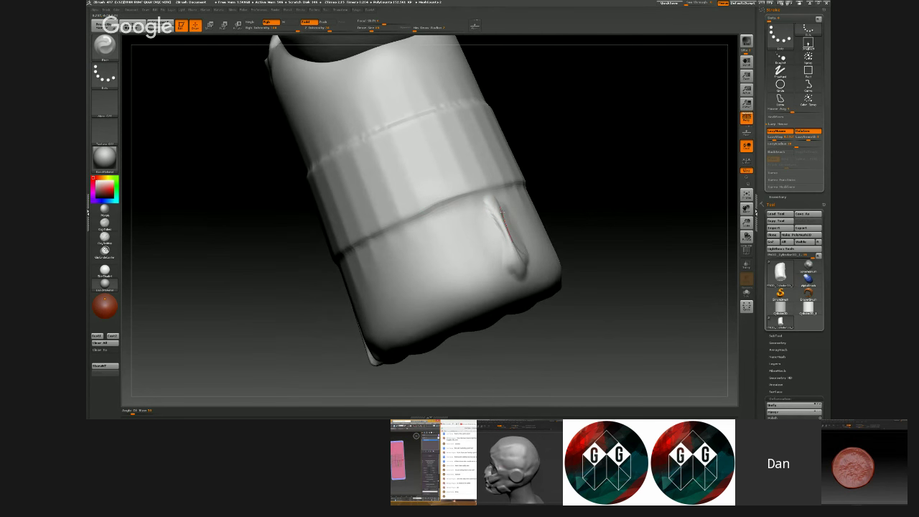
# - Mirror the sculpted body with the Mirror deformation
pyautogui.moveTo(582, 258)
pyautogui.mouseDown()
pyautogui.moveTo(589, 187)
pyautogui.moveTo(576, 124)
pyautogui.moveTo(409, 150)
pyautogui.moveTo(417, 287)
pyautogui.moveTo(482, 386)
pyautogui.mouseUp()
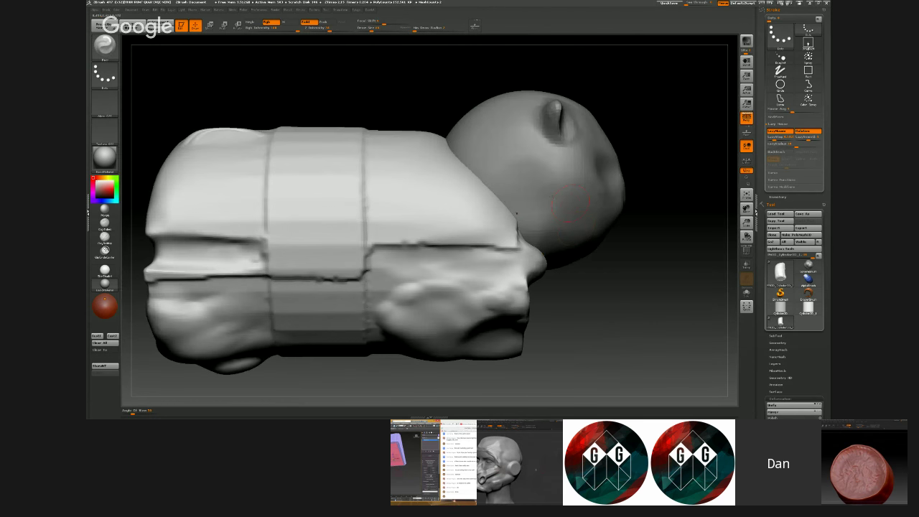
pyautogui.click(778, 398)
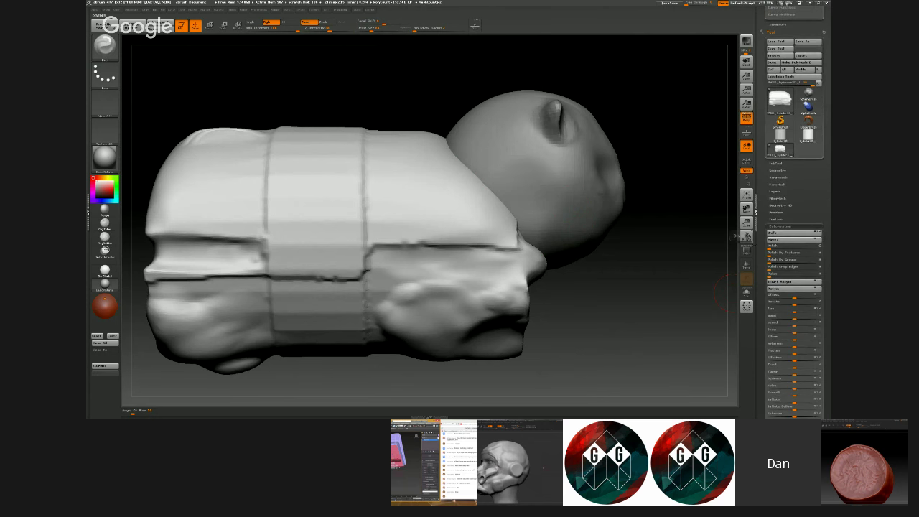
pyautogui.click(796, 239)
# - Choose the Clay Buildup brush, make the head the active subtool, and isolate it in solo view
pyautogui.keyDown('ctrl'); pyautogui.moveTo(503, 208); pyautogui.dragTo(526, 168, button='right'); pyautogui.keyUp('ctrl')
pyautogui.press('b')
pyautogui.press('c')
pyautogui.press('b')
pyautogui.keyDown('alt'); pyautogui.click(556, 162); pyautogui.keyUp('alt')
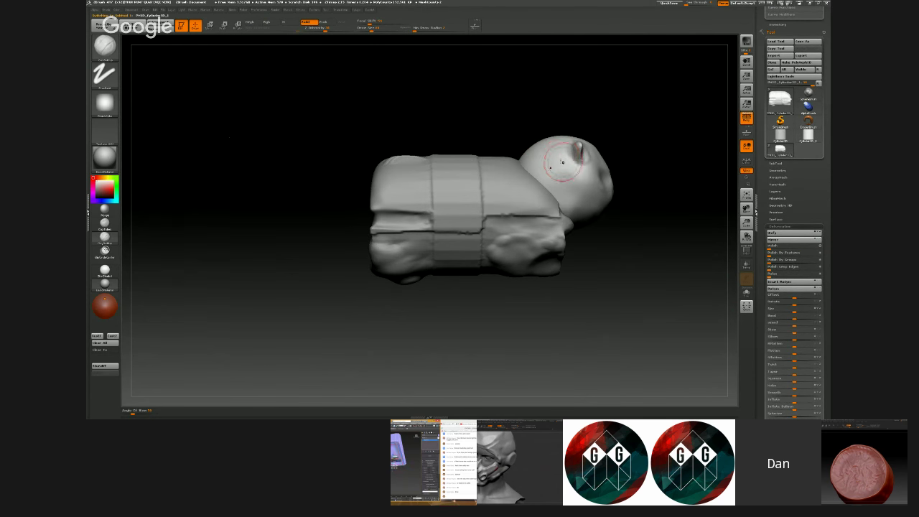
pyautogui.hotkey('alt', 's')
pyautogui.keyDown('alt'); pyautogui.moveTo(529, 144); pyautogui.dragTo(532, 165, button='right'); pyautogui.keyUp('alt')
pyautogui.moveTo(532, 164)
pyautogui.keyDown('ctrl'); pyautogui.mouseDown(button='right')
pyautogui.moveTo(543, 221)
pyautogui.moveTo(424, 219)
pyautogui.mouseUp(button='right'); pyautogui.keyUp('ctrl')
# - Mask the face half of the head with a vertical lasso boundary, leaving the back half unmasked
pyautogui.hotkey('ctrl', 'shift')
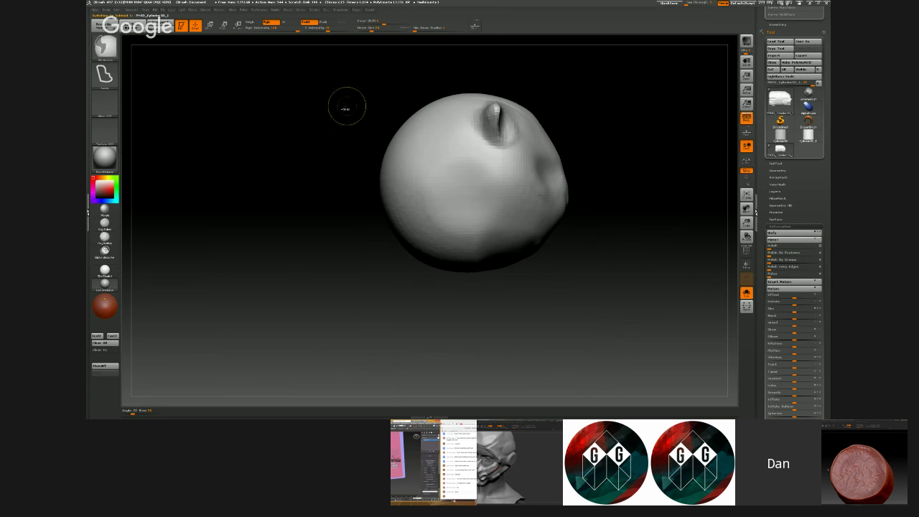
pyautogui.keyDown('ctrl'); pyautogui.keyDown('shift'); pyautogui.moveTo(454, 61); pyautogui.dragTo(460, 316); pyautogui.keyUp('shift'); pyautogui.keyUp('ctrl')
pyautogui.keyDown('ctrl'); pyautogui.click(568, 299); pyautogui.keyUp('ctrl')
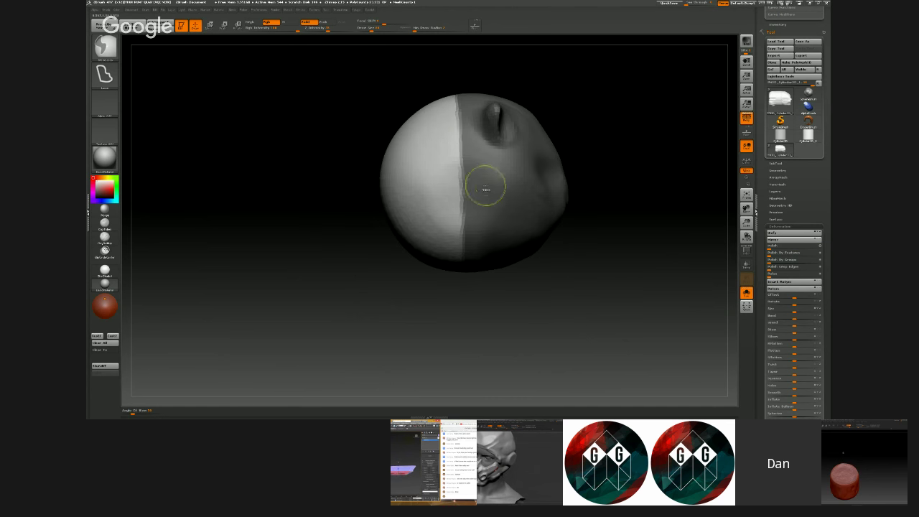
# - Try the Inflate deformation on the unmasked back half of the head in both directions, undoing each attempt
pyautogui.moveTo(794, 213); pyautogui.dragTo(794, 150)
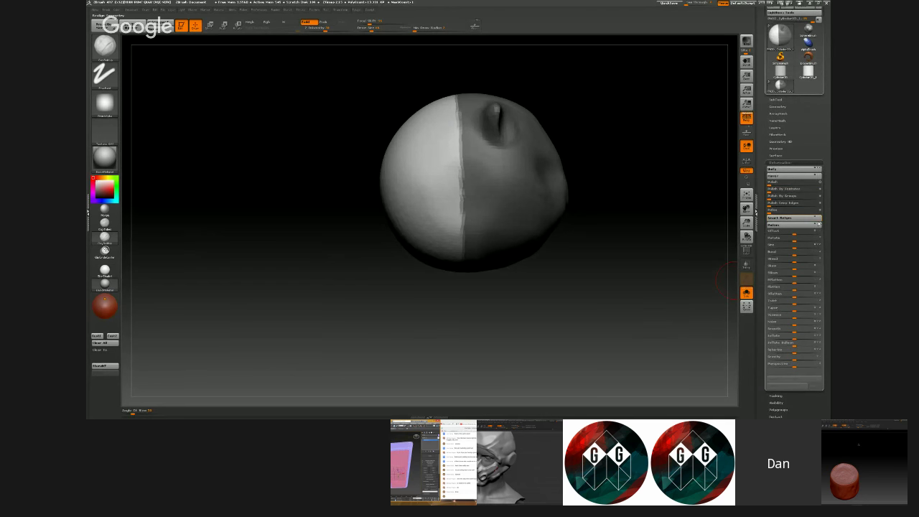
pyautogui.scroll(-2, 788, 302)
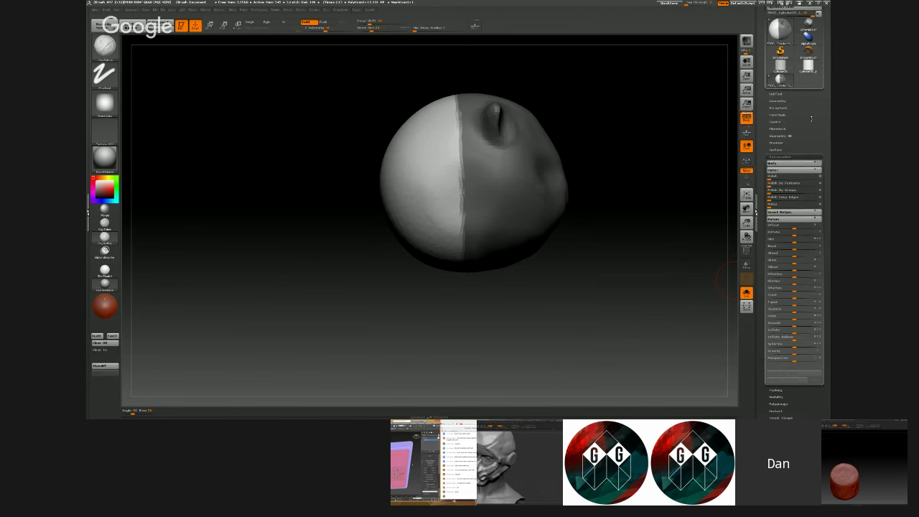
pyautogui.moveTo(794, 316); pyautogui.dragTo(805, 316)
pyautogui.moveTo(656, 284)
pyautogui.mouseDown()
pyautogui.moveTo(631, 283)
pyautogui.moveTo(649, 285)
pyautogui.mouseUp()
pyautogui.hotkey('ctrl', 'z')
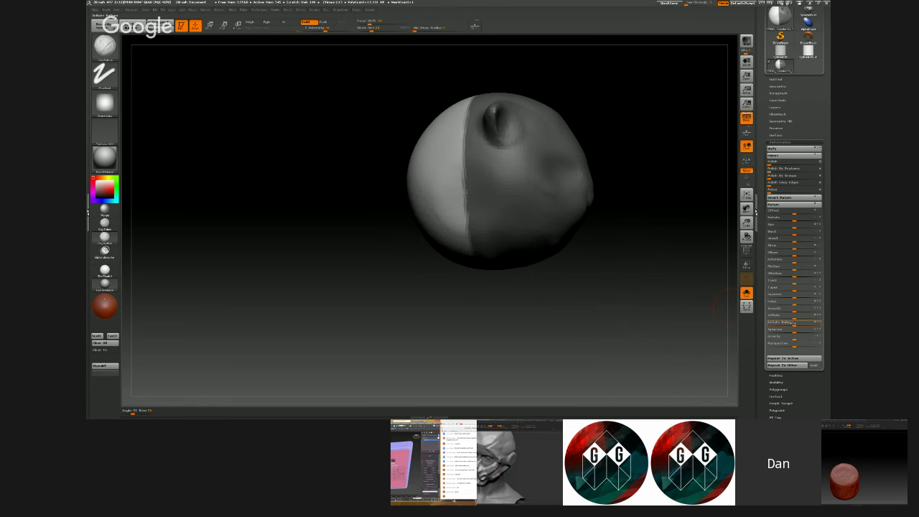
pyautogui.moveTo(792, 317); pyautogui.dragTo(788, 316)
pyautogui.moveTo(650, 290)
pyautogui.mouseDown()
pyautogui.moveTo(685, 291)
pyautogui.moveTo(652, 291)
pyautogui.mouseUp()
pyautogui.hotkey('ctrl', 'z')
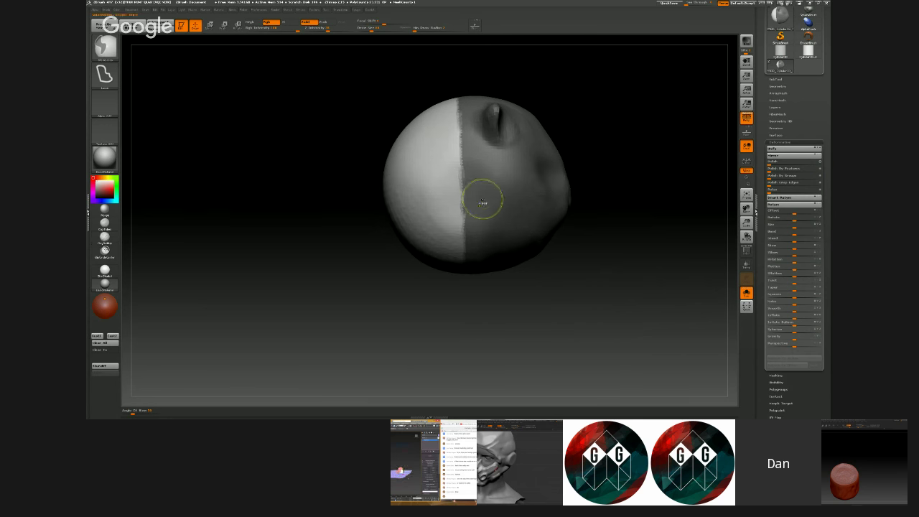
# - Clear the head's mask and redraw it with a lasso along the boundary between the back and face halves
pyautogui.keyDown('ctrl'); pyautogui.moveTo(308, 203); pyautogui.dragTo(320, 220); pyautogui.keyUp('ctrl')
pyautogui.keyDown('ctrl'); pyautogui.moveTo(369, 55); pyautogui.dragTo(480, 315); pyautogui.keyUp('ctrl')
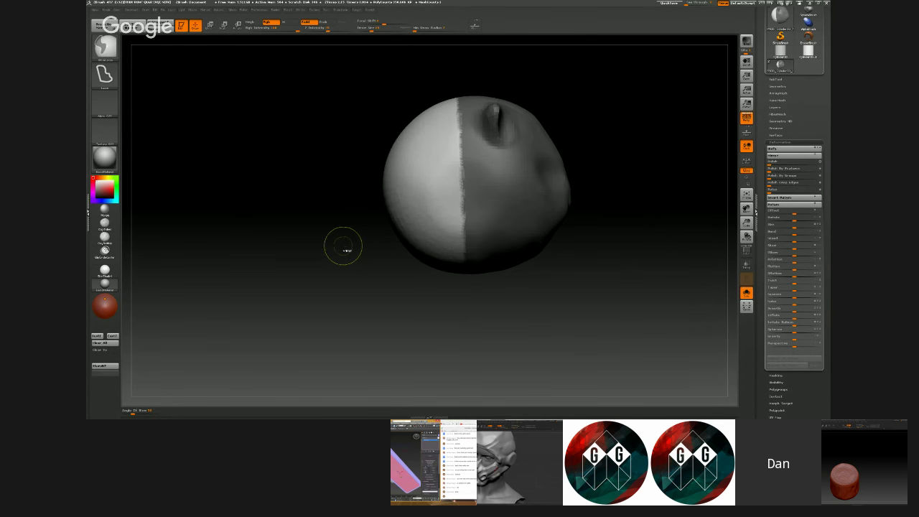
# - Clear the head's mask and redraw it over the face half with a clean, straight vertical lasso edge
pyautogui.keyDown('ctrl'); pyautogui.click(372, 252); pyautogui.keyUp('ctrl')
pyautogui.keyDown('ctrl'); pyautogui.moveTo(375, 112); pyautogui.dragTo(379, 87); pyautogui.keyUp('ctrl')
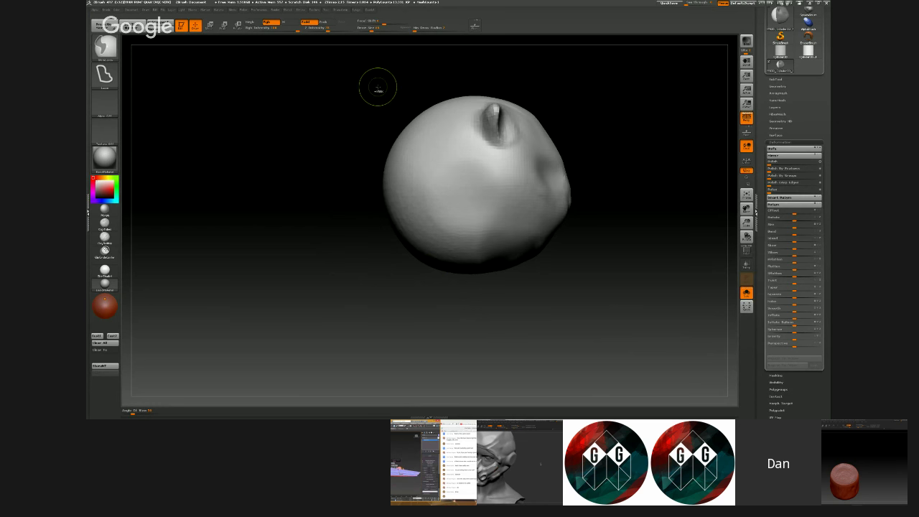
pyautogui.keyDown('ctrl'); pyautogui.moveTo(435, 55); pyautogui.dragTo(457, 341); pyautogui.keyUp('ctrl')
pyautogui.keyDown('ctrl'); pyautogui.moveTo(442, 306); pyautogui.dragTo(437, 294); pyautogui.keyUp('ctrl')
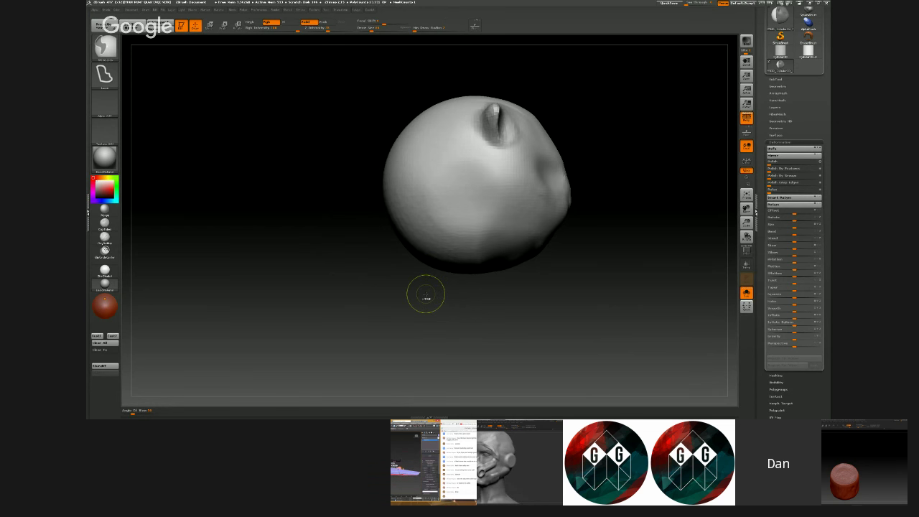
pyautogui.keyDown('ctrl'); pyautogui.moveTo(363, 45); pyautogui.dragTo(449, 309); pyautogui.keyUp('ctrl')
pyautogui.keyDown('ctrl'); pyautogui.click(593, 320); pyautogui.keyUp('ctrl')
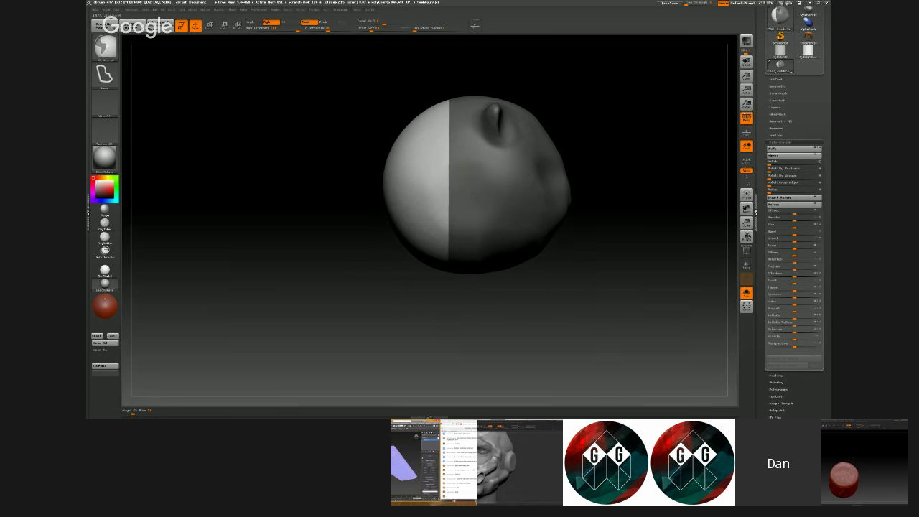
# - Try inflating the unmasked back half of the head, inspect the step with the mask cleared, and undo back to the masked state
pyautogui.press('ctrl')
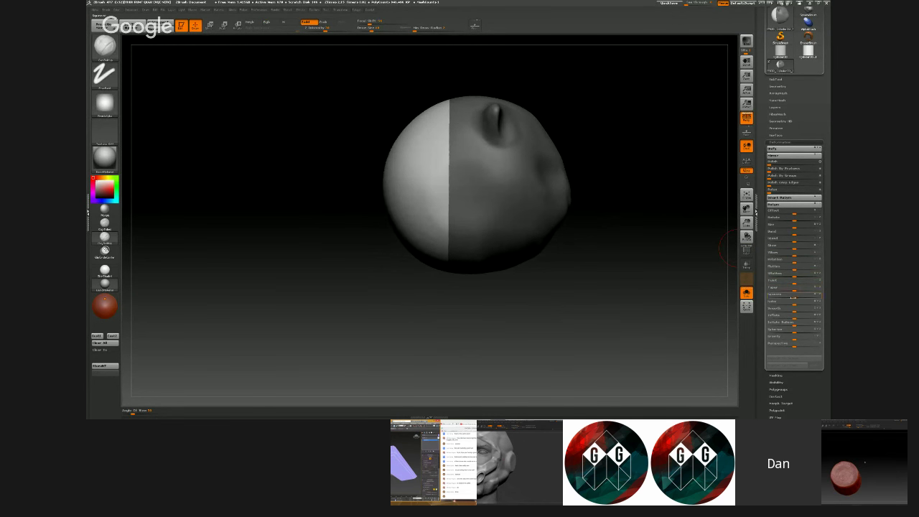
pyautogui.moveTo(794, 317); pyautogui.dragTo(804, 317)
pyautogui.keyDown('ctrl'); pyautogui.moveTo(668, 254); pyautogui.dragTo(642, 269); pyautogui.keyUp('ctrl')
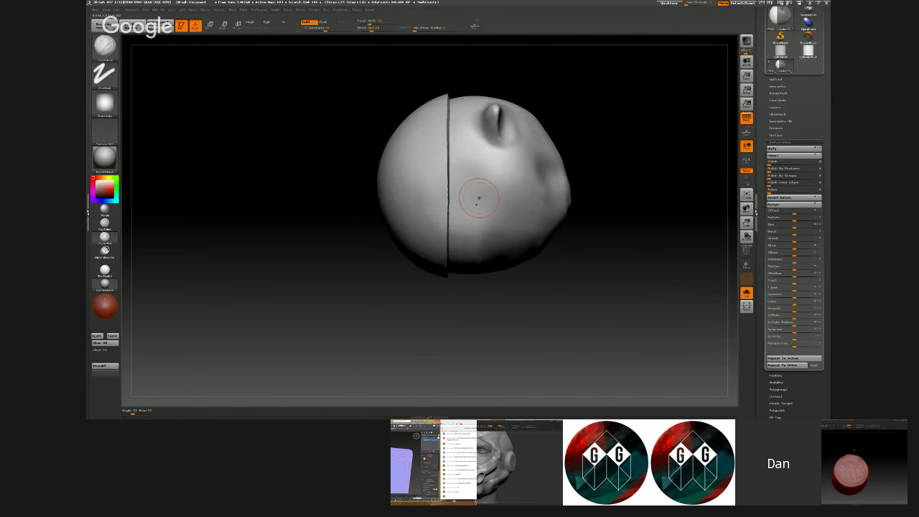
pyautogui.moveTo(535, 312)
pyautogui.mouseDown()
pyautogui.moveTo(506, 316)
pyautogui.moveTo(534, 294)
pyautogui.moveTo(600, 305)
pyautogui.moveTo(537, 299)
pyautogui.mouseUp()
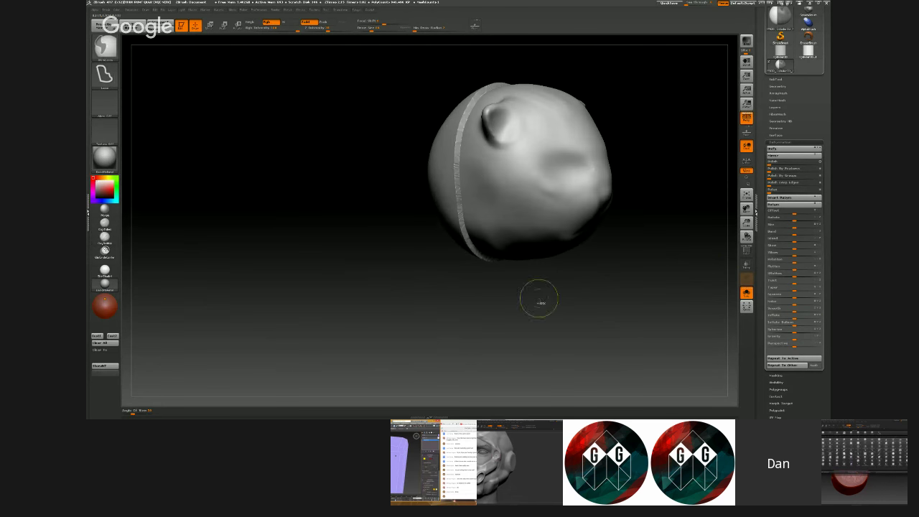
pyautogui.press('ctrl')
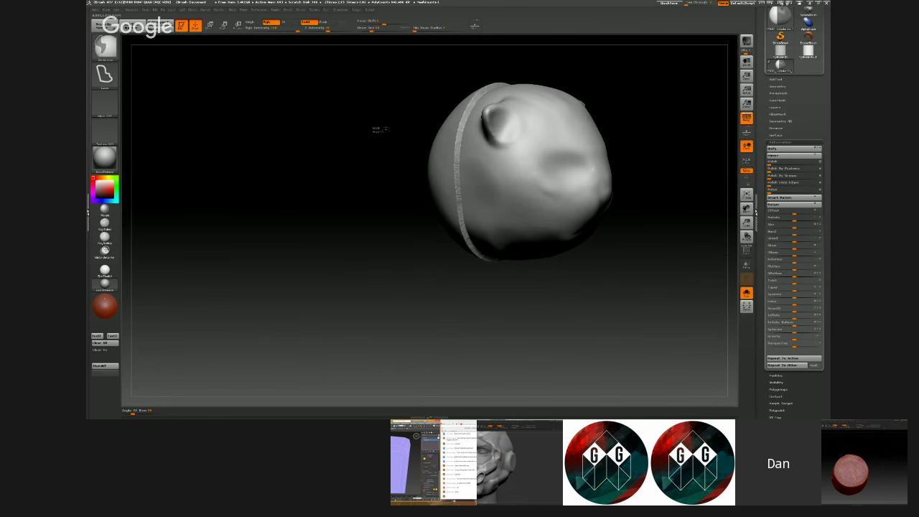
pyautogui.keyDown('ctrl'); pyautogui.moveTo(385, 129); pyautogui.dragTo(377, 127); pyautogui.keyUp('ctrl')
pyautogui.hotkey('ctrl', 'z')
pyautogui.hotkey('ctrl', 'z')
pyautogui.hotkey('ctrl', 'z')
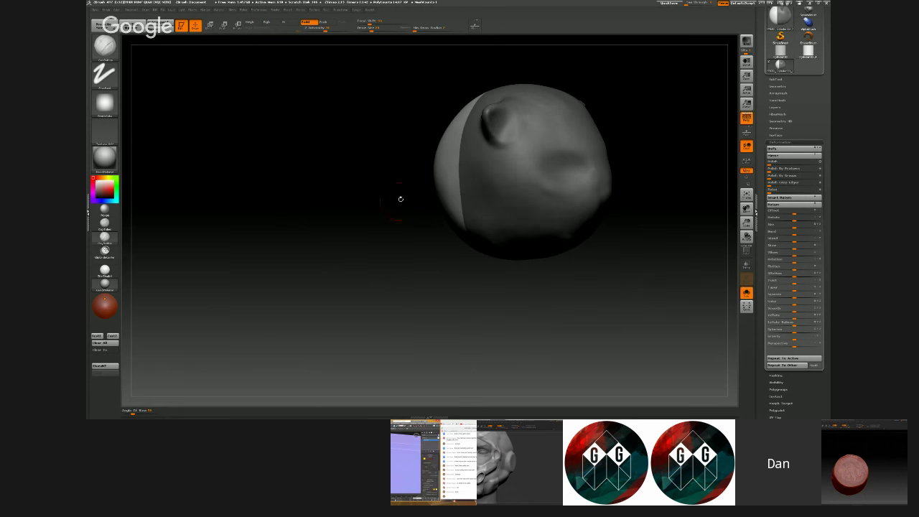
# - Try the Twist and Smooth Bend deformations on the unmasked back half of the head, undoing each one
pyautogui.moveTo(401, 198); pyautogui.dragTo(439, 191)
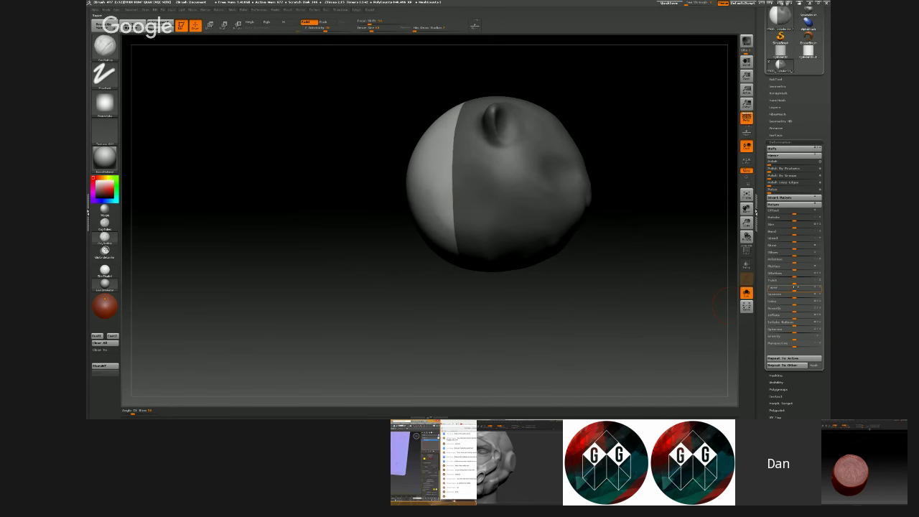
pyautogui.moveTo(793, 281); pyautogui.dragTo(790, 278)
pyautogui.hotkey('ctrl', 'z')
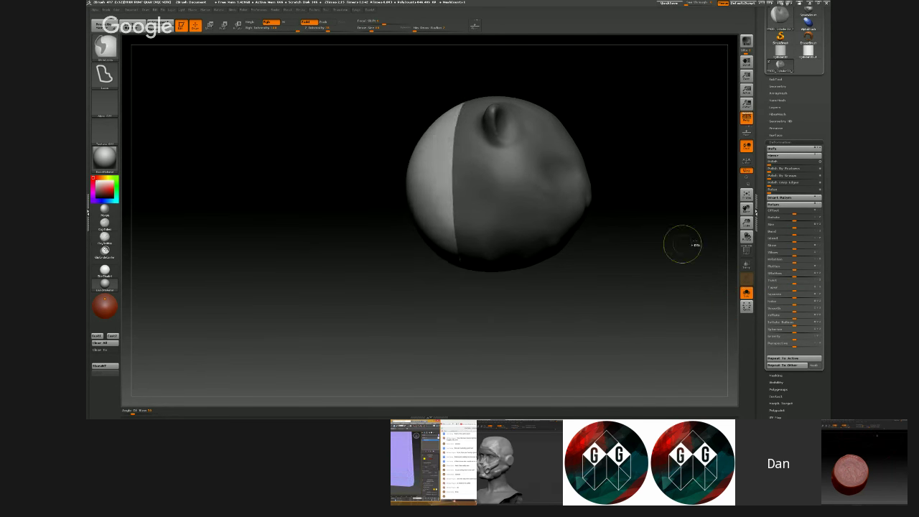
pyautogui.moveTo(693, 245); pyautogui.dragTo(661, 243)
pyautogui.moveTo(794, 240); pyautogui.dragTo(799, 241)
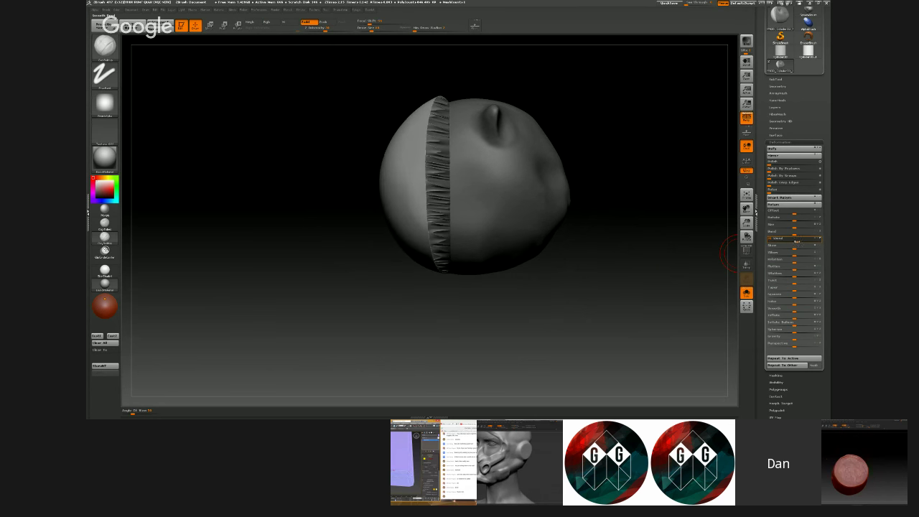
pyautogui.moveTo(693, 233); pyautogui.dragTo(661, 240)
pyautogui.hotkey('ctrl', 'z')
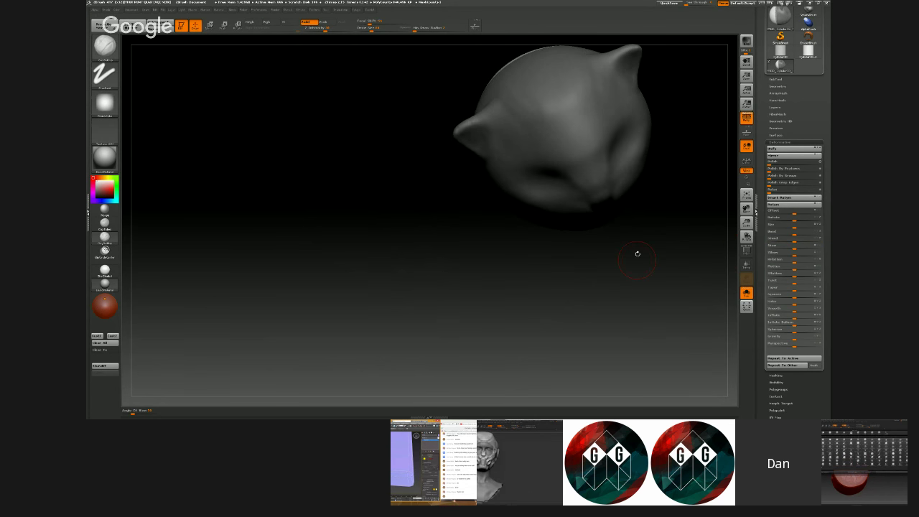
# - Try the Perspective deformation on the unmasked back half of the head and undo it
pyautogui.keyDown('alt'); pyautogui.moveTo(636, 253); pyautogui.dragTo(610, 345, button='right'); pyautogui.keyUp('alt')
pyautogui.keyDown('ctrl'); pyautogui.moveTo(610, 344); pyautogui.dragTo(465, 283, button='right'); pyautogui.keyUp('ctrl')
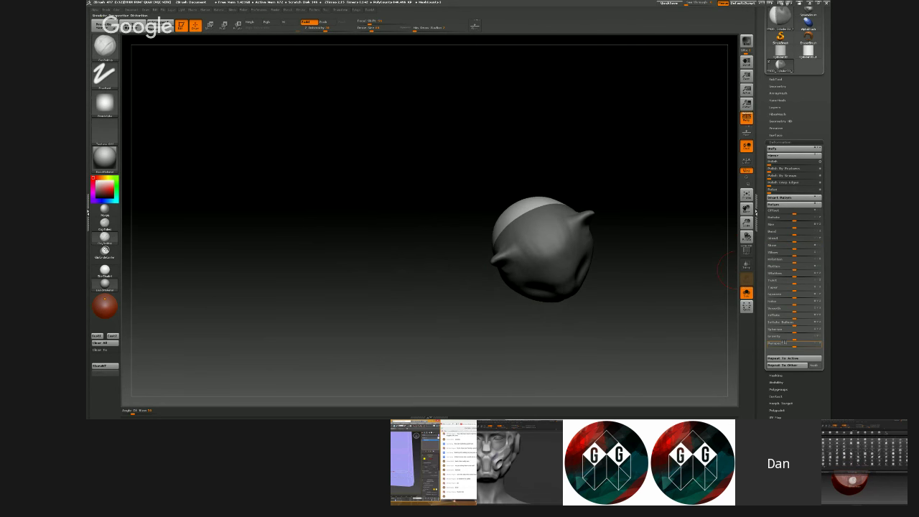
pyautogui.moveTo(793, 345); pyautogui.dragTo(780, 339)
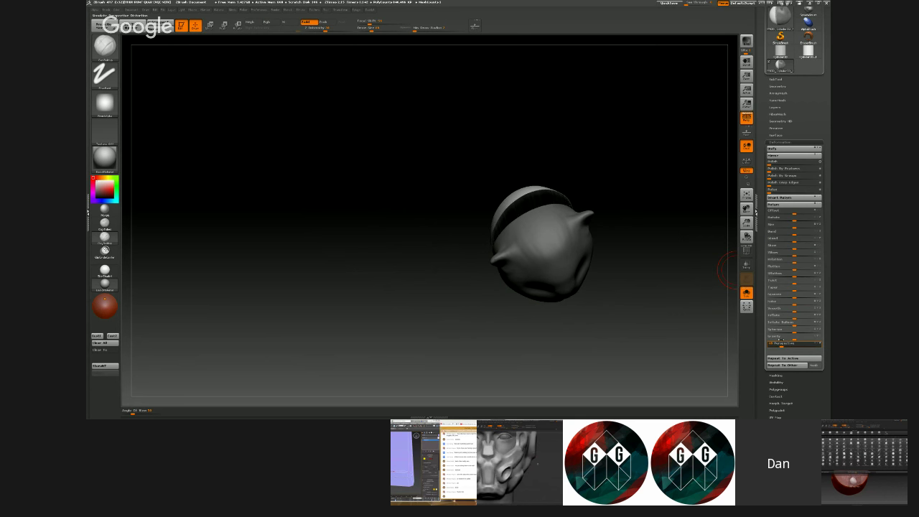
pyautogui.hotkey('ctrl', 'z')
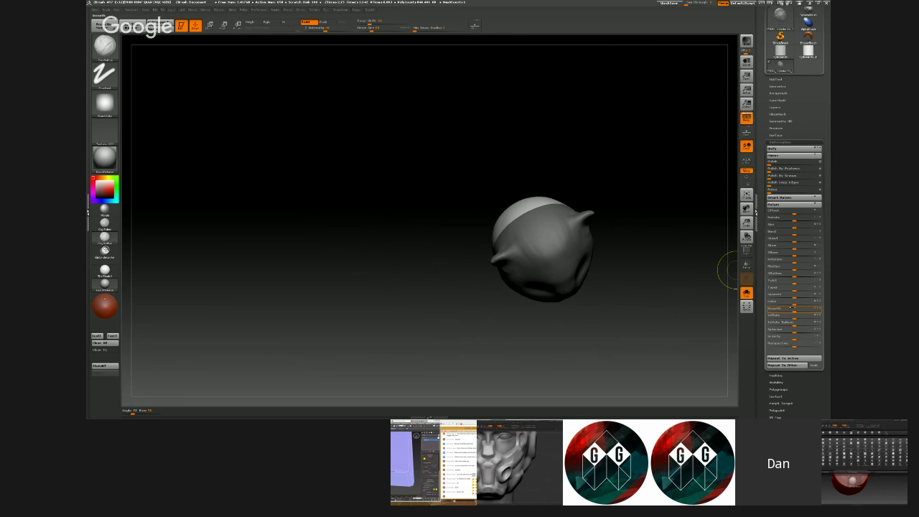
# - Try the Noise deformation twice on the unmasked back half of the head, inspect the rough surface up close, and undo it
pyautogui.moveTo(791, 304); pyautogui.dragTo(803, 305)
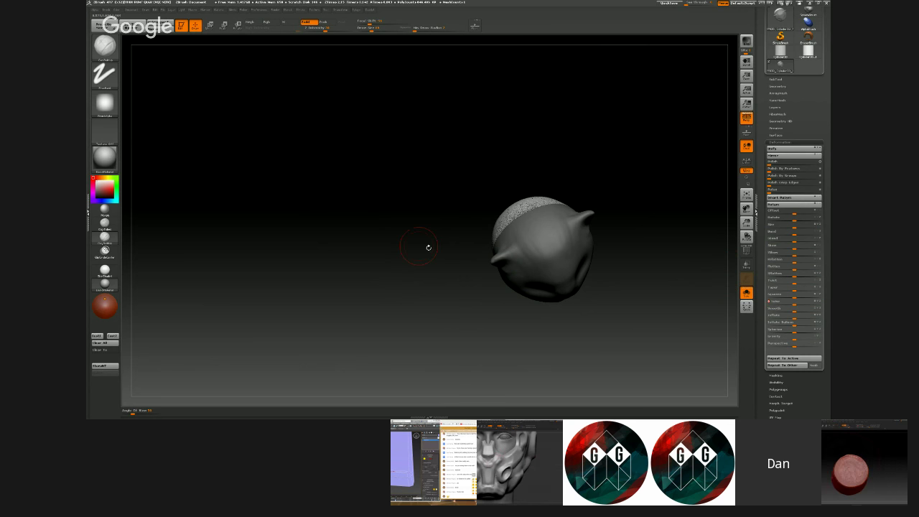
pyautogui.moveTo(429, 247)
pyautogui.mouseDown()
pyautogui.moveTo(437, 236)
pyautogui.moveTo(404, 246)
pyautogui.moveTo(421, 260)
pyautogui.mouseUp()
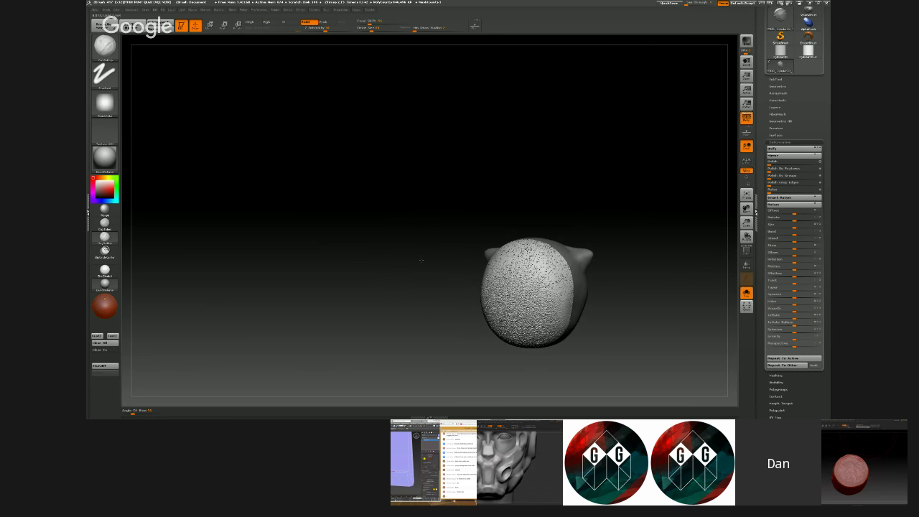
pyautogui.moveTo(421, 260); pyautogui.dragTo(708, 272, button='right')
pyautogui.hotkey('ctrl', 'z')
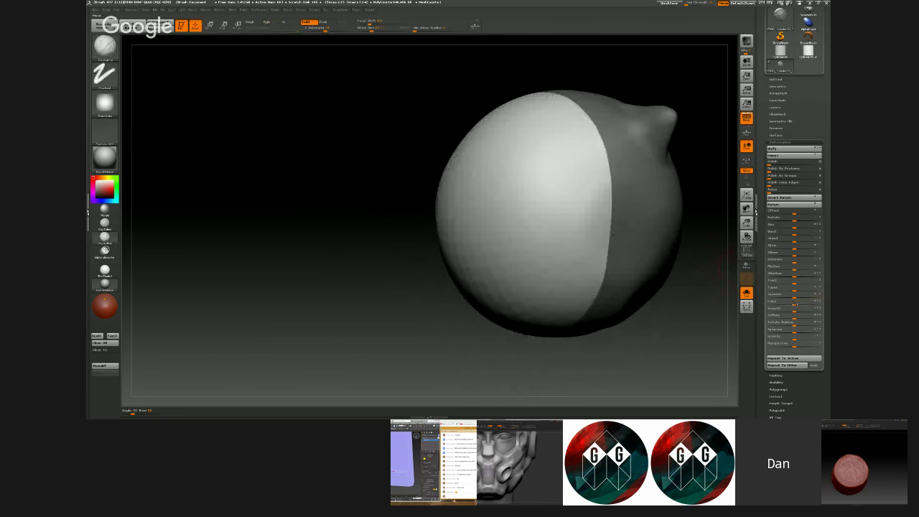
pyautogui.moveTo(794, 304); pyautogui.dragTo(802, 305)
pyautogui.moveTo(707, 327)
pyautogui.mouseDown()
pyautogui.moveTo(632, 340)
pyautogui.moveTo(693, 340)
pyautogui.mouseUp()
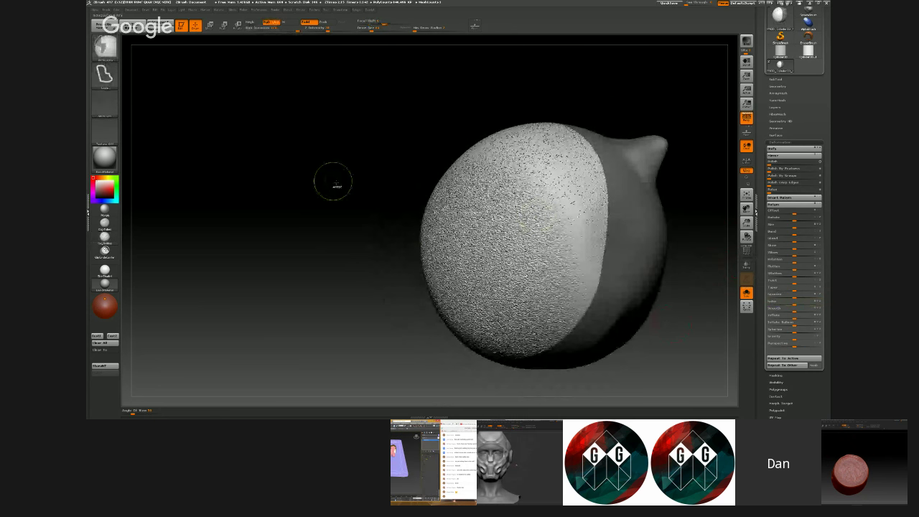
pyautogui.keyDown('ctrl'); pyautogui.moveTo(335, 184); pyautogui.dragTo(371, 191, button='right'); pyautogui.keyUp('ctrl')
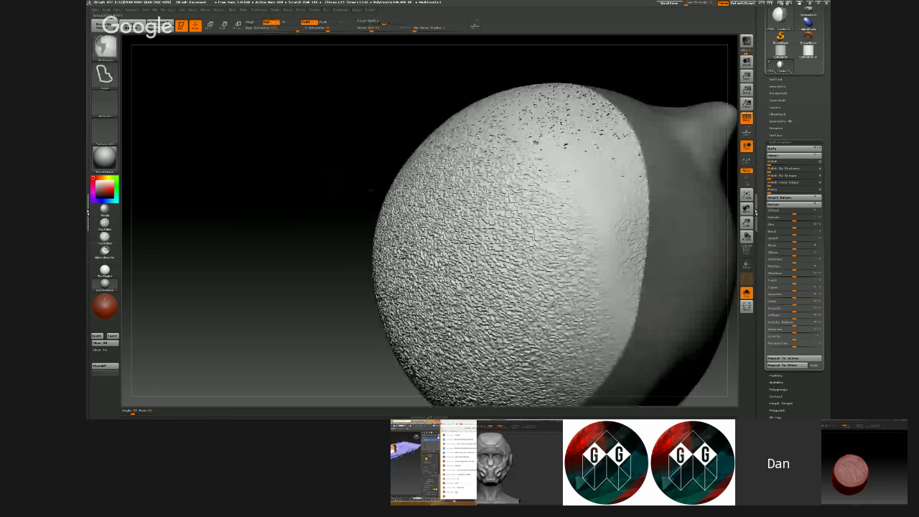
pyautogui.hotkey('ctrl', 'z')
pyautogui.moveTo(308, 215); pyautogui.dragTo(272, 214, button='right')
pyautogui.hotkey('ctrl', 'z')
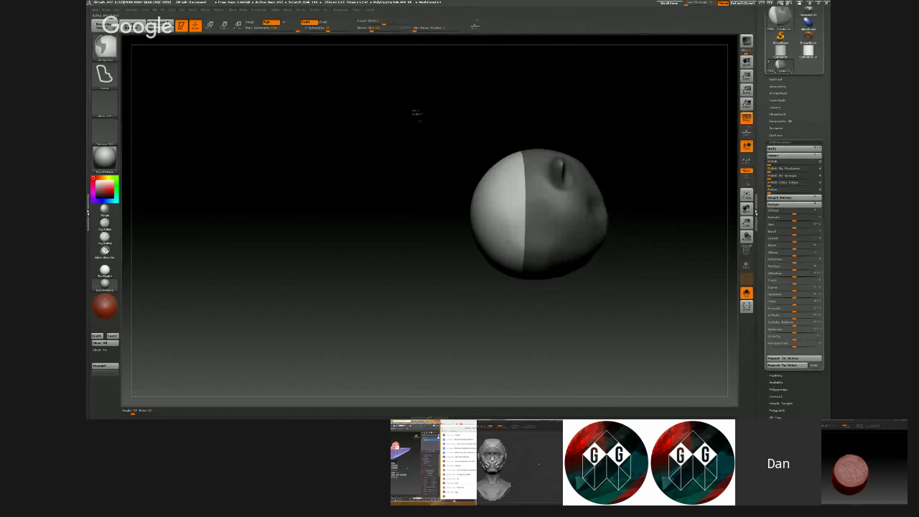
# - Clear the head's mask and turn off solo view to show the body together with the head
pyautogui.keyDown('ctrl'); pyautogui.moveTo(420, 122); pyautogui.dragTo(420, 116); pyautogui.keyUp('ctrl')
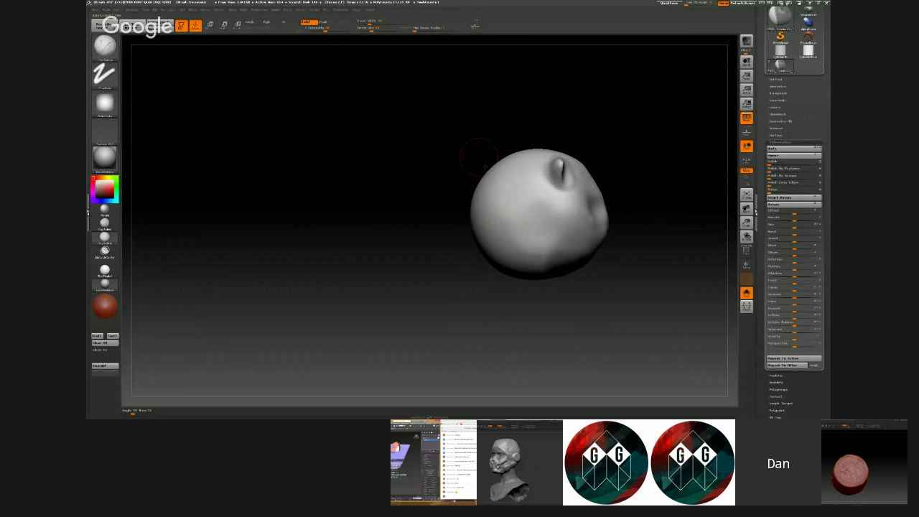
pyautogui.keyDown('alt'); pyautogui.moveTo(428, 170); pyautogui.dragTo(454, 186, button='right'); pyautogui.keyUp('alt')
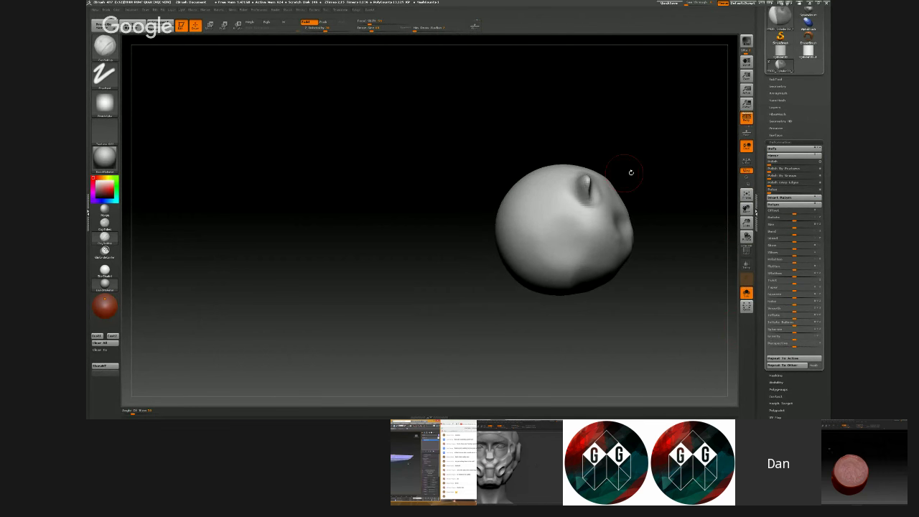
pyautogui.keyDown('alt'); pyautogui.moveTo(580, 162); pyautogui.dragTo(527, 166); pyautogui.keyUp('alt')
pyautogui.hotkey('alt', 's')
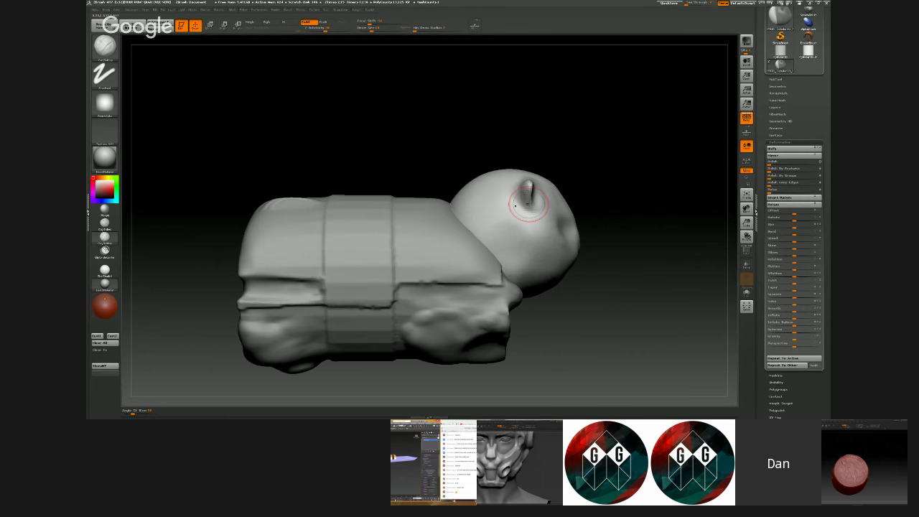
pyautogui.moveTo(594, 180)
pyautogui.keyDown('alt'); pyautogui.mouseDown()
pyautogui.moveTo(581, 148)
pyautogui.moveTo(587, 175)
pyautogui.mouseUp(); pyautogui.keyUp('alt')
pyautogui.keyDown('alt'); pyautogui.moveTo(646, 229); pyautogui.dragTo(612, 215); pyautogui.keyUp('alt')
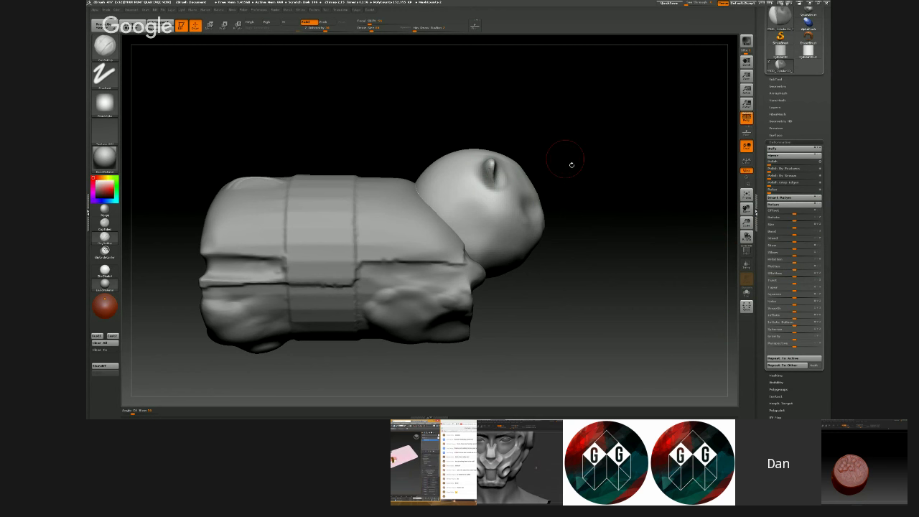
# - Draw a vertical Move transpose line upward from the middle of the head
pyautogui.press('w')
pyautogui.moveTo(491, 214)
pyautogui.mouseDown()
pyautogui.moveTo(492, 90)
pyautogui.moveTo(495, 134)
pyautogui.moveTo(488, 119)
pyautogui.mouseUp()
pyautogui.moveTo(486, 166)
pyautogui.mouseDown()
pyautogui.moveTo(486, 77)
pyautogui.moveTo(492, 98)
pyautogui.mouseUp()
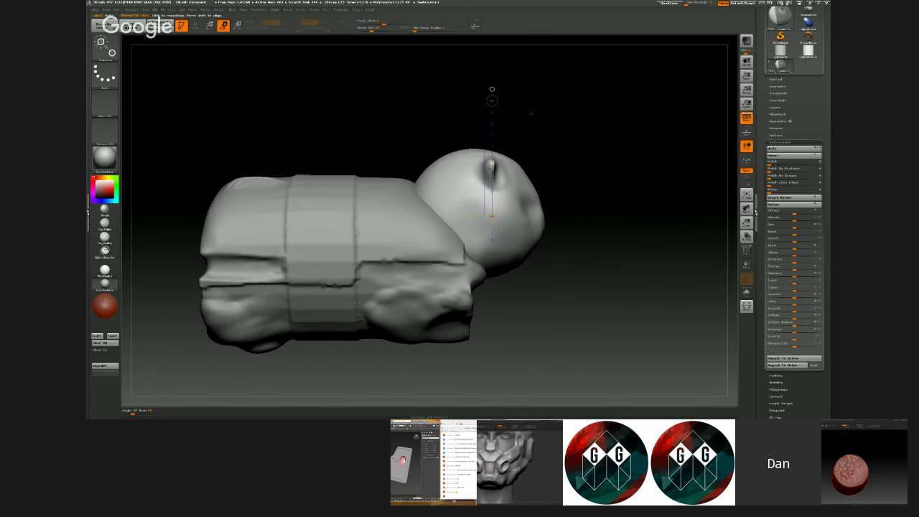
pyautogui.moveTo(563, 133); pyautogui.dragTo(520, 135)
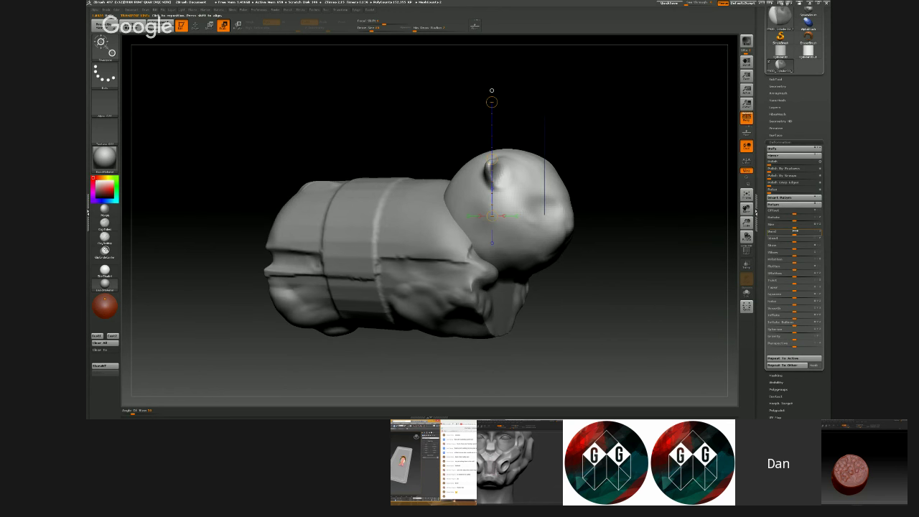
# - Try enlarging the head with the Size deformation and repeating it on the other visible subtools, then undo the resizing
pyautogui.moveTo(794, 224); pyautogui.dragTo(825, 210)
pyautogui.hotkey('ctrl', 'z')
pyautogui.keyDown('ctrl'); pyautogui.moveTo(628, 170); pyautogui.dragTo(628, 137, button='right'); pyautogui.keyUp('ctrl')
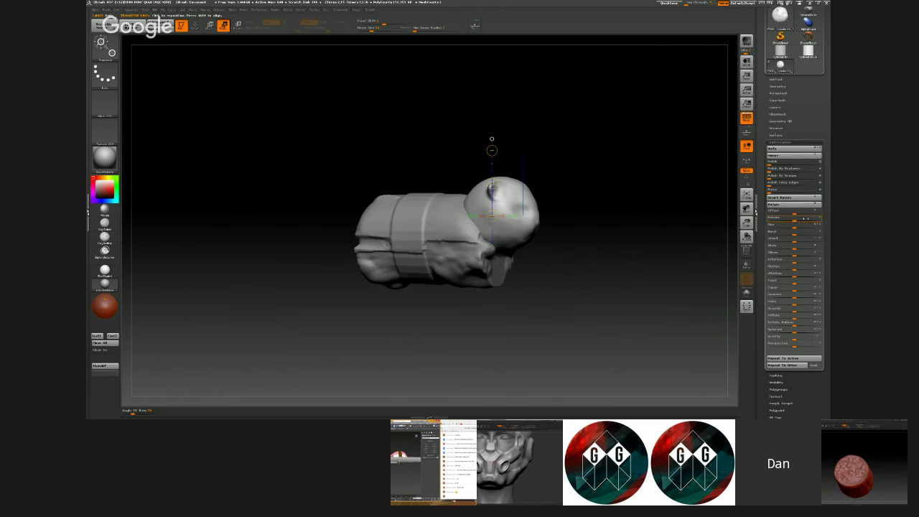
pyautogui.moveTo(793, 226); pyautogui.dragTo(825, 224)
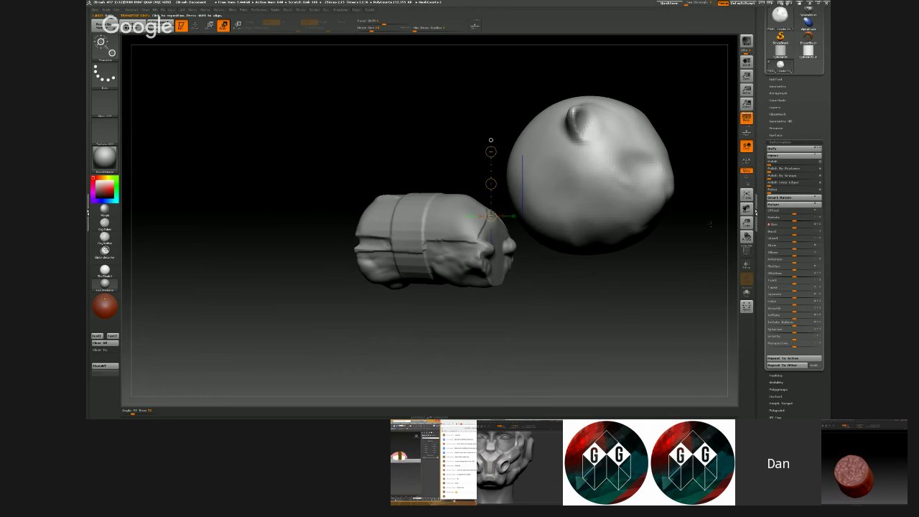
pyautogui.click(788, 365)
pyautogui.hotkey('ctrl', 'z')
pyautogui.click(792, 366)
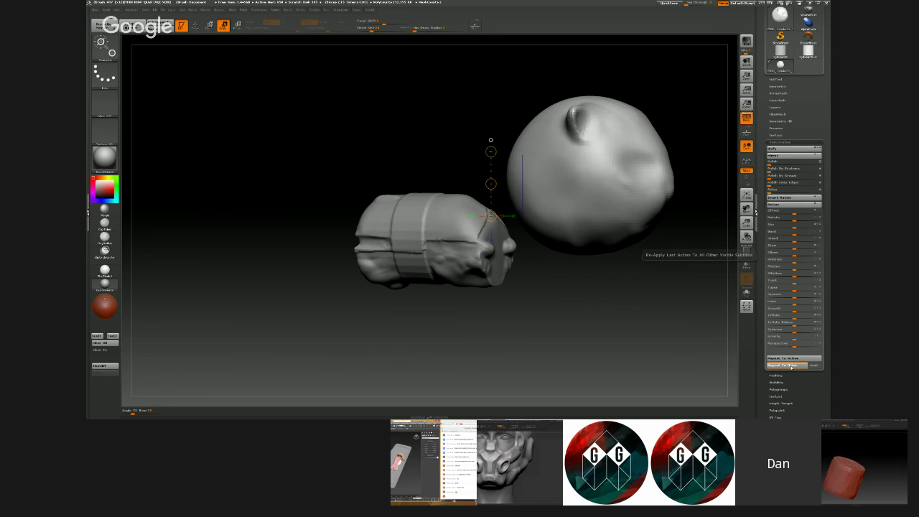
pyautogui.moveTo(746, 224); pyautogui.dragTo(574, 201)
pyautogui.hotkey('ctrl', 'z')
pyautogui.hotkey('ctrl', 'z')
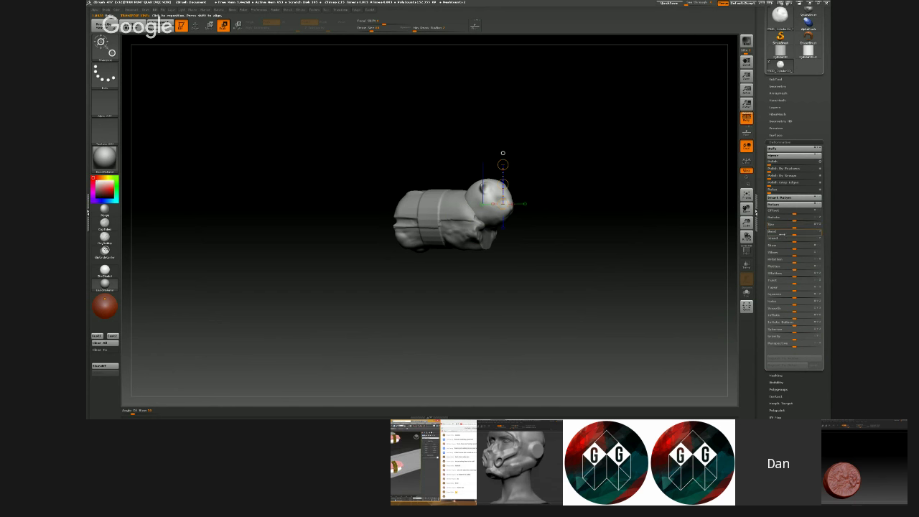
# - Enlarge the head with Size again, repeat the action on the body, undo both enlargements, and return to Draw mode
pyautogui.moveTo(795, 227); pyautogui.dragTo(820, 226)
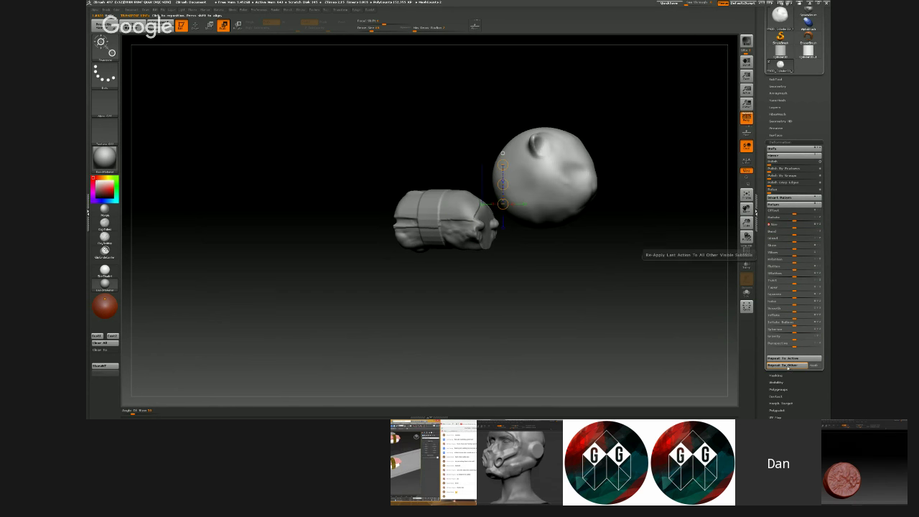
pyautogui.click(782, 364)
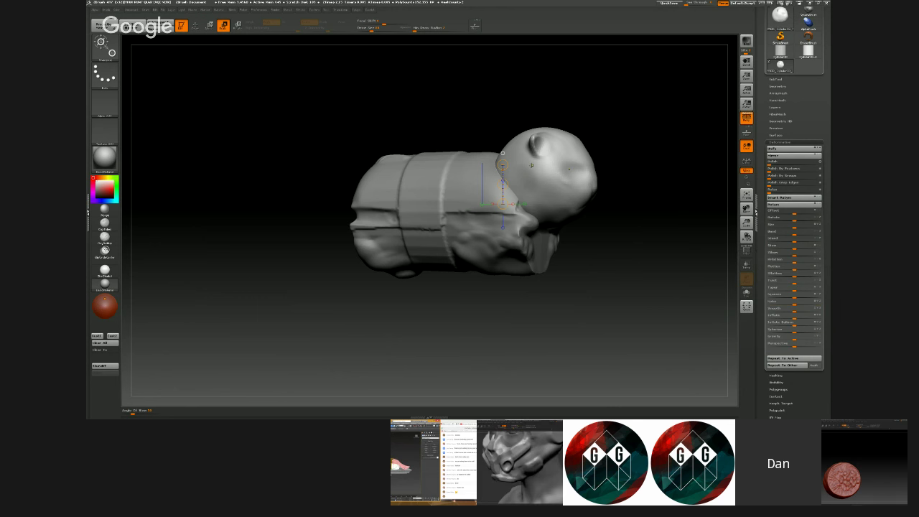
pyautogui.hotkey('ctrl', 'z')
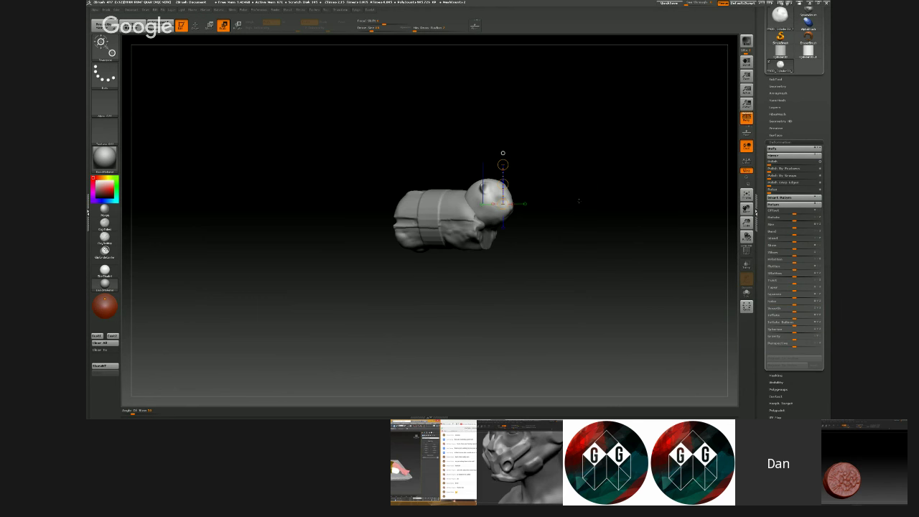
pyautogui.keyDown('alt'); pyautogui.moveTo(534, 161); pyautogui.dragTo(569, 183); pyautogui.keyUp('alt')
pyautogui.keyDown('ctrl'); pyautogui.moveTo(537, 187); pyautogui.dragTo(546, 237, button='right'); pyautogui.keyUp('ctrl')
pyautogui.press('q')
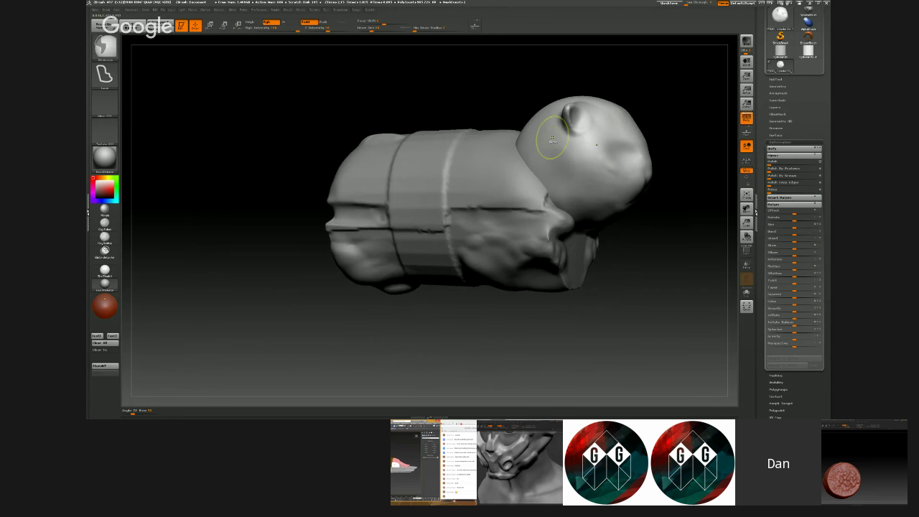
# - Switch to the Move brush and pull the cat head's ears outward into pointed shapes
pyautogui.moveTo(550, 148)
pyautogui.keyDown('ctrl'); pyautogui.mouseDown(button='right')
pyautogui.moveTo(552, 172)
pyautogui.moveTo(495, 183)
pyautogui.moveTo(546, 165)
pyautogui.moveTo(560, 144)
pyautogui.moveTo(554, 169)
pyautogui.moveTo(578, 178)
pyautogui.mouseUp(button='right'); pyautogui.keyUp('ctrl')
pyautogui.press('b')
pyautogui.press('m')
pyautogui.press('v')
pyautogui.press('s')
pyautogui.moveTo(575, 177); pyautogui.dragTo(557, 163)
pyautogui.moveTo(529, 132)
pyautogui.mouseDown(button='right')
pyautogui.moveTo(499, 149)
pyautogui.moveTo(506, 147)
pyautogui.mouseUp(button='right')
pyautogui.moveTo(602, 137); pyautogui.dragTo(529, 157, button='right')
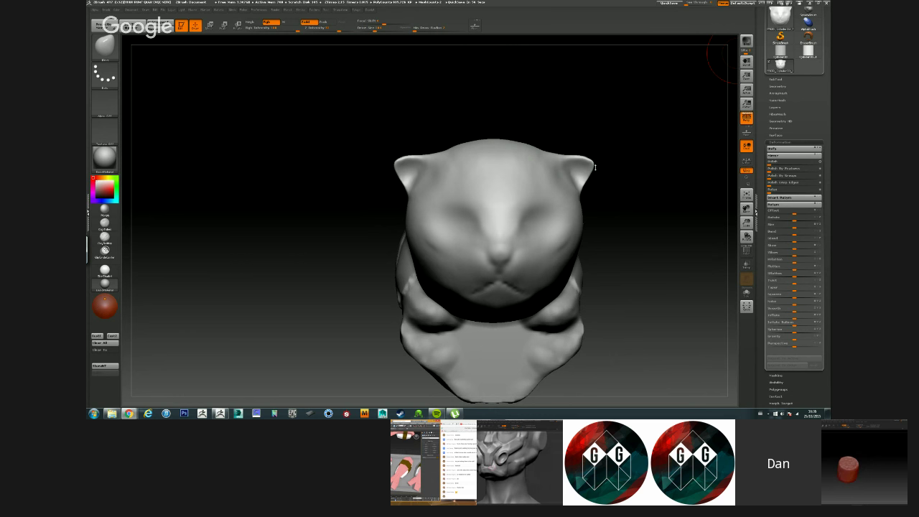
pyautogui.moveTo(362, 137)
pyautogui.keyDown('alt'); pyautogui.mouseDown()
pyautogui.moveTo(319, 119)
pyautogui.moveTo(341, 136)
pyautogui.moveTo(362, 179)
pyautogui.mouseUp(); pyautogui.keyUp('alt')
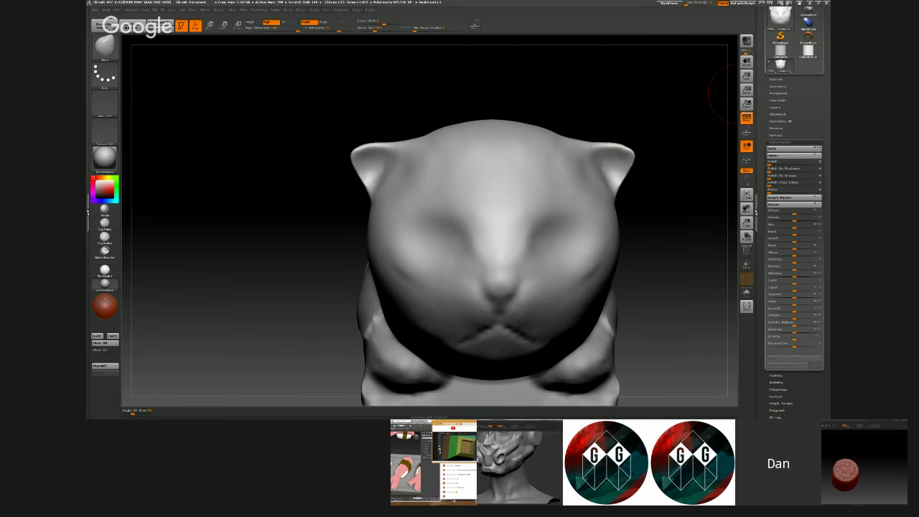
pyautogui.moveTo(428, 416)
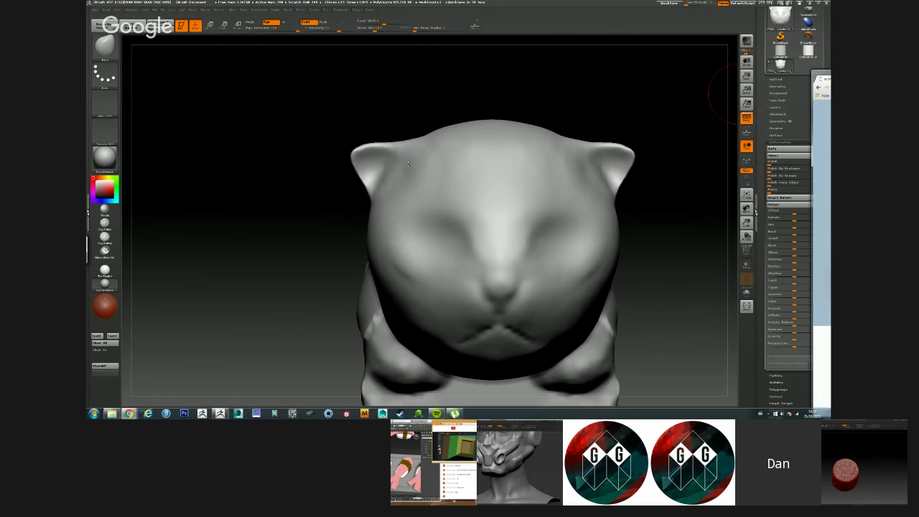
pyautogui.click(445, 176)
pyautogui.keyDown('alt'); pyautogui.moveTo(445, 176); pyautogui.dragTo(391, 122, button='right'); pyautogui.keyUp('alt')
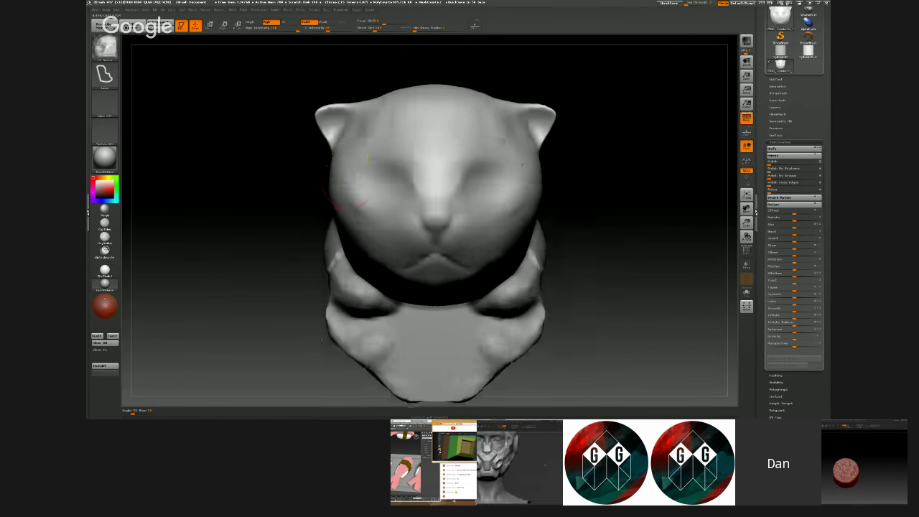
pyautogui.moveTo(301, 194); pyautogui.dragTo(359, 208, button='right')
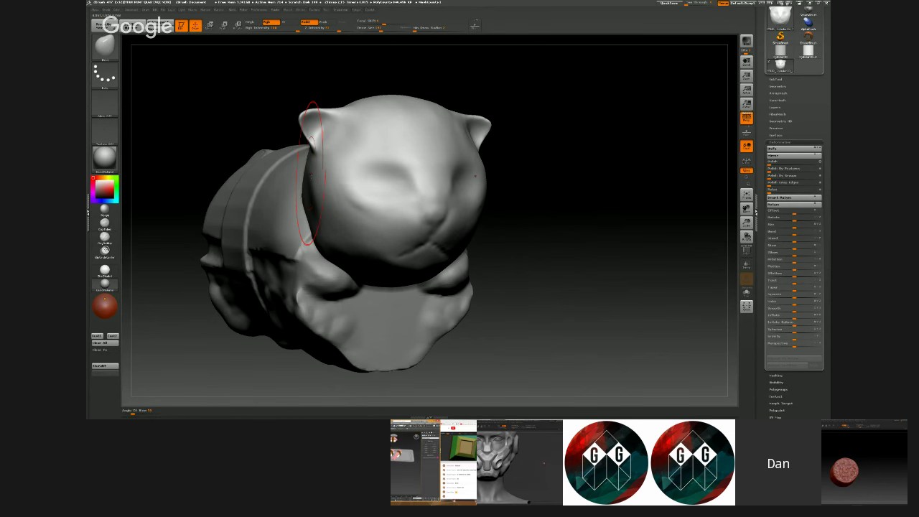
# - Show the model's subtool list and load a saved full user interface configuration file
pyautogui.click(775, 79)
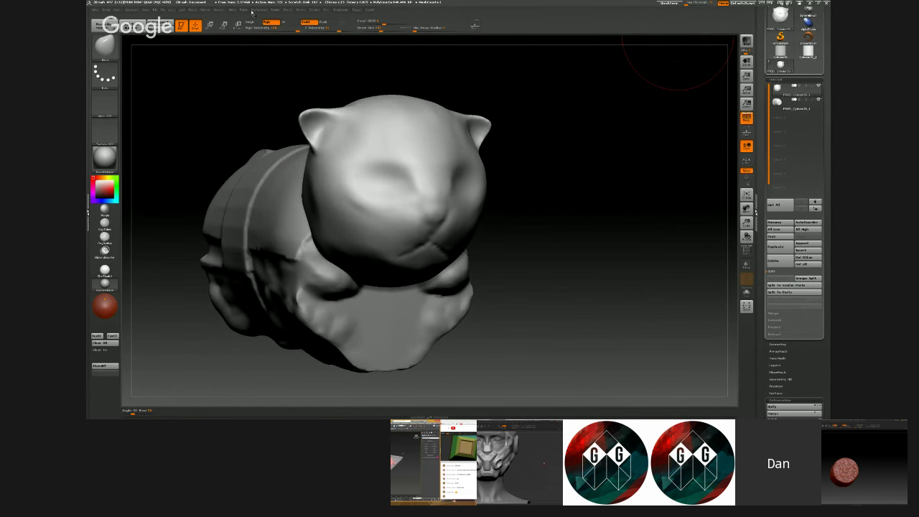
pyautogui.click(252, 11)
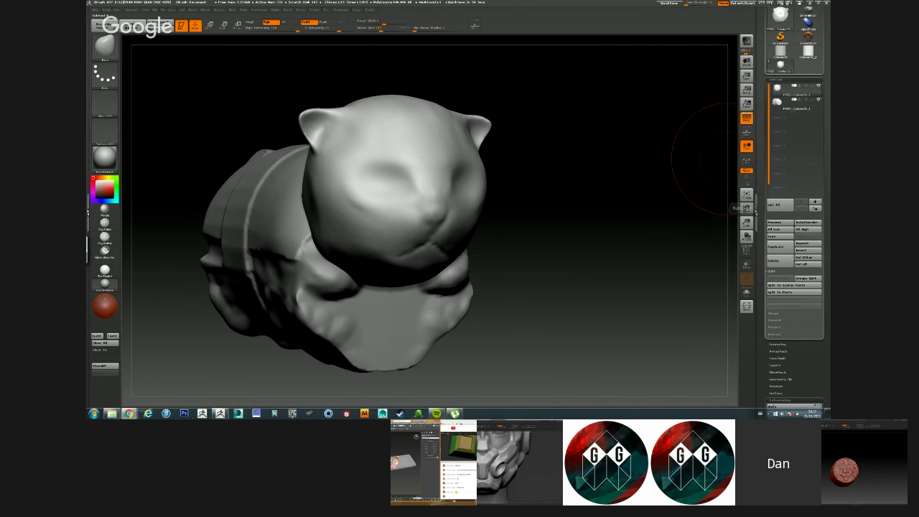
pyautogui.click(490, 53)
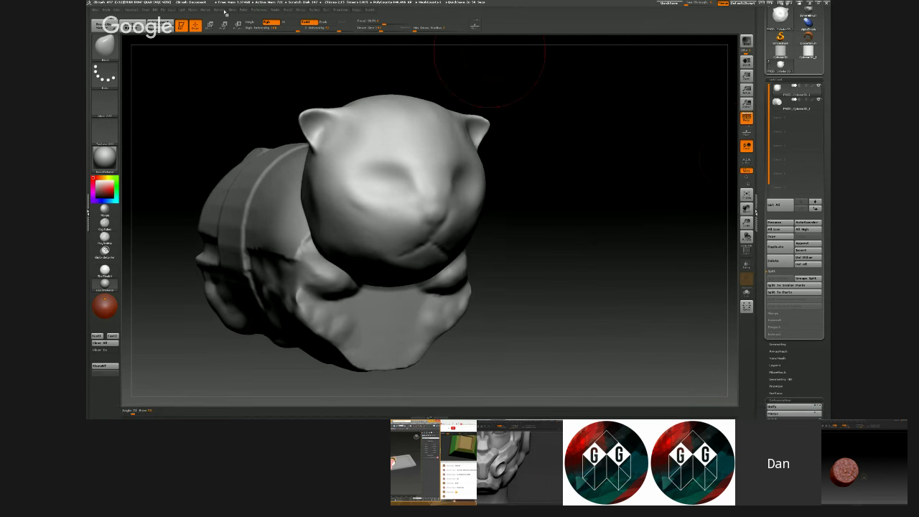
pyautogui.click(264, 10)
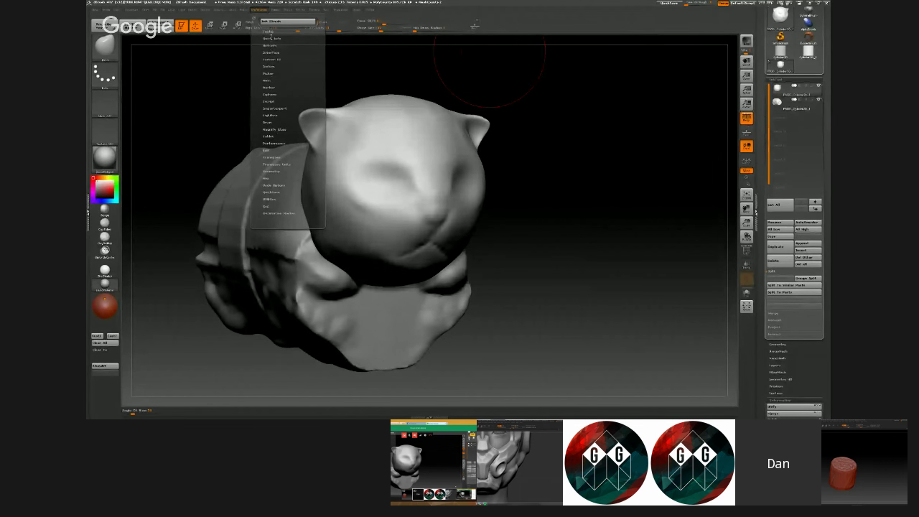
pyautogui.click(268, 32)
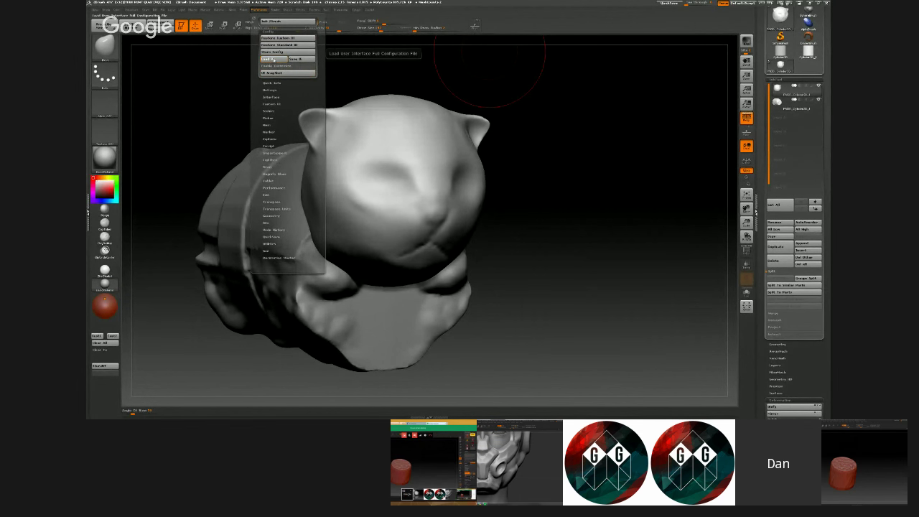
pyautogui.click(271, 59)
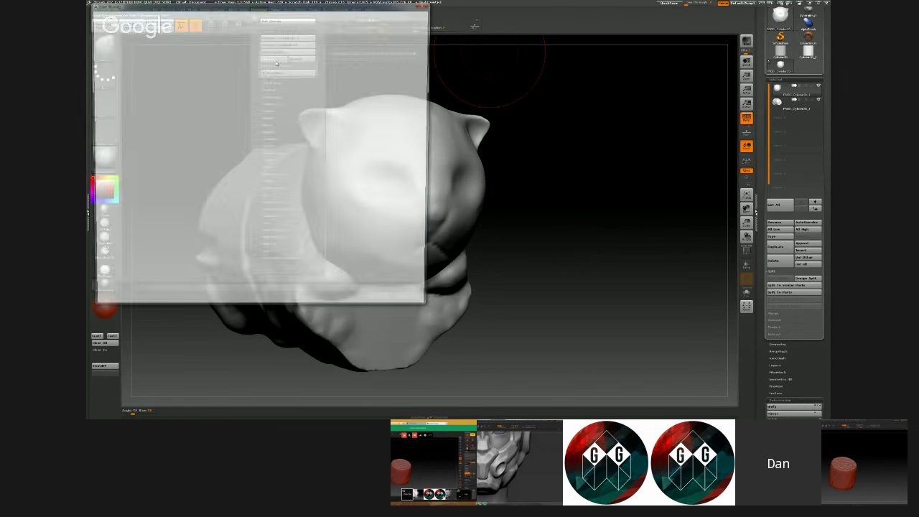
pyautogui.click(117, 156)
pyautogui.doubleClick(173, 189)
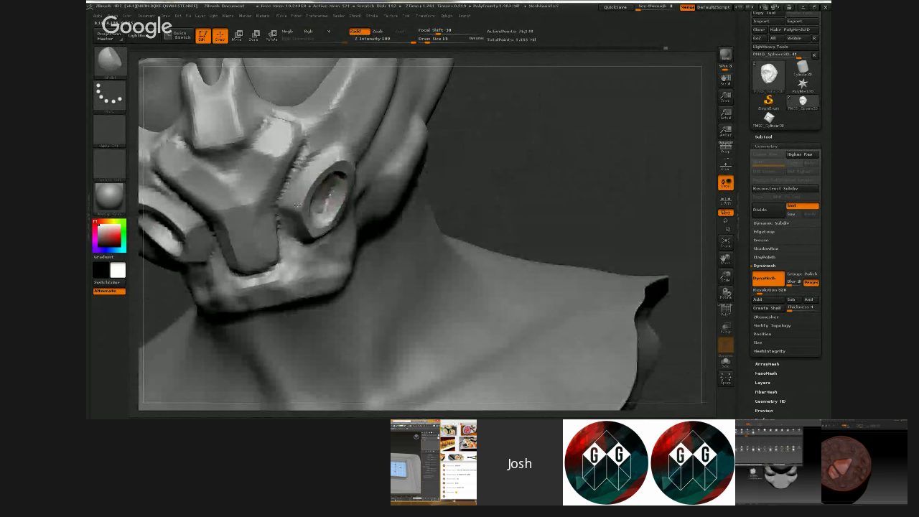
# - Flatten and smooth the upper end of the Y-shaped plate on the helmet's face mask, beside the nose piece
pyautogui.keyDown('alt'); pyautogui.moveTo(531, 204); pyautogui.dragTo(500, 211); pyautogui.keyUp('alt')
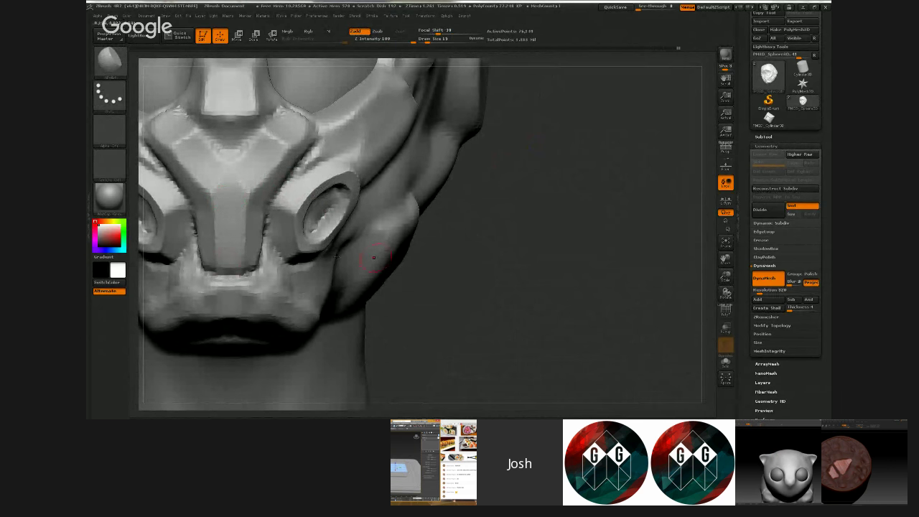
pyautogui.keyDown('alt'); pyautogui.moveTo(483, 243); pyautogui.dragTo(485, 206); pyautogui.keyUp('alt')
pyautogui.moveTo(485, 207); pyautogui.dragTo(499, 224)
pyautogui.moveTo(498, 224); pyautogui.dragTo(520, 253)
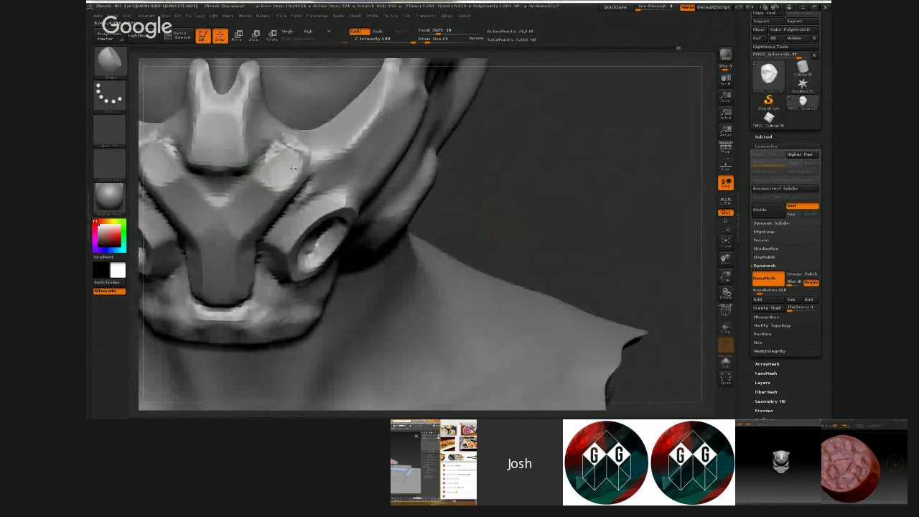
pyautogui.keyDown('shift'); pyautogui.moveTo(293, 168); pyautogui.dragTo(279, 172); pyautogui.keyUp('shift')
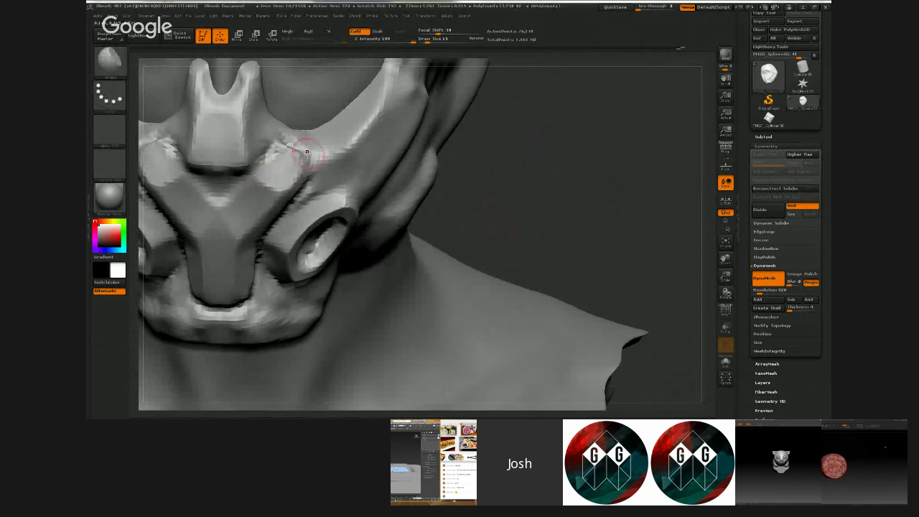
pyautogui.moveTo(600, 164); pyautogui.dragTo(524, 188)
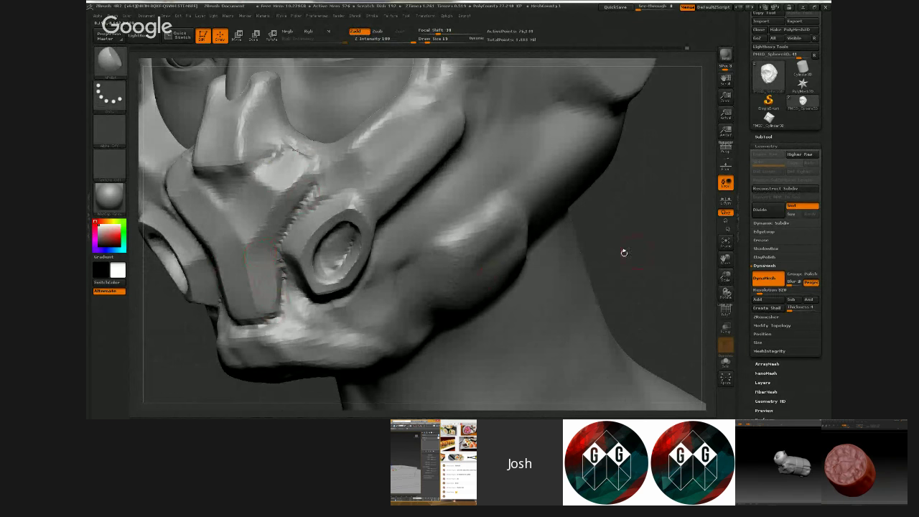
pyautogui.keyDown('alt'); pyautogui.moveTo(660, 249); pyautogui.dragTo(543, 182); pyautogui.keyUp('alt')
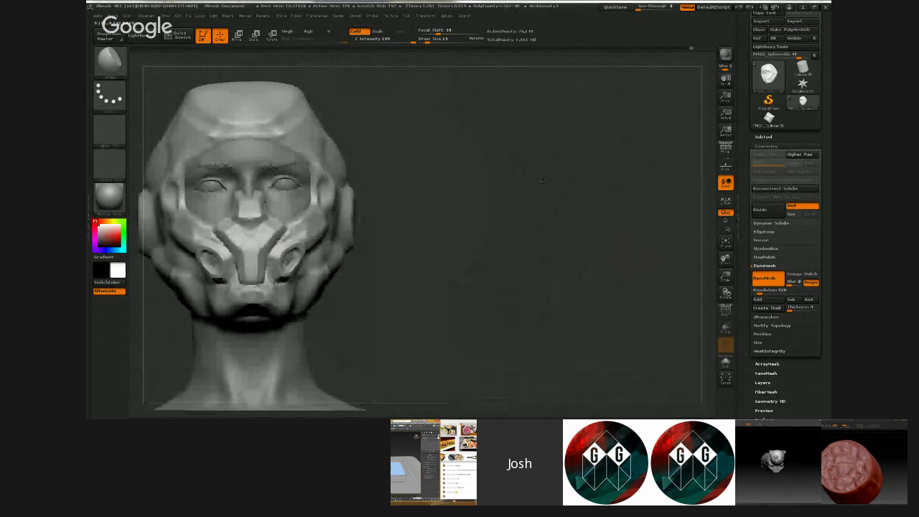
# - Change to another sculpting brush with draw size 8 and carve a vertical groove down the centre of the mask's nose piece
pyautogui.moveTo(541, 181); pyautogui.dragTo(552, 200, button='right')
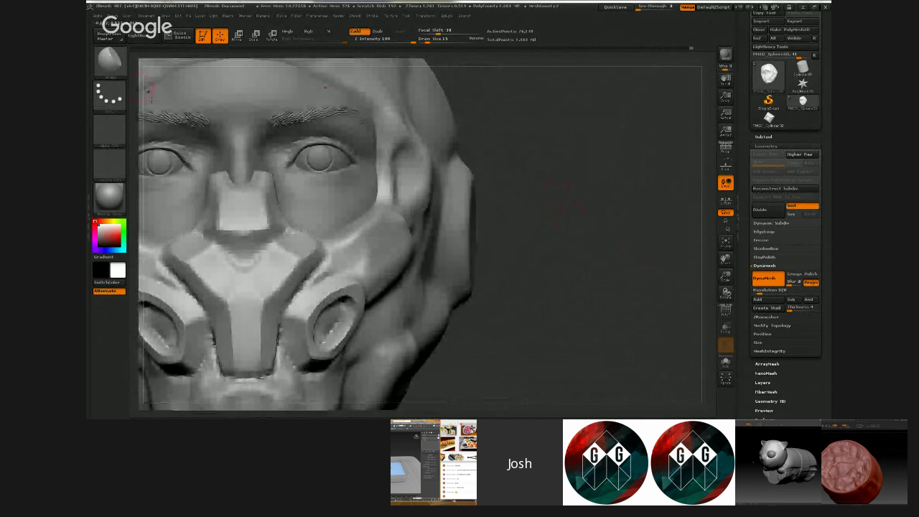
pyautogui.click(117, 66)
pyautogui.click(397, 66)
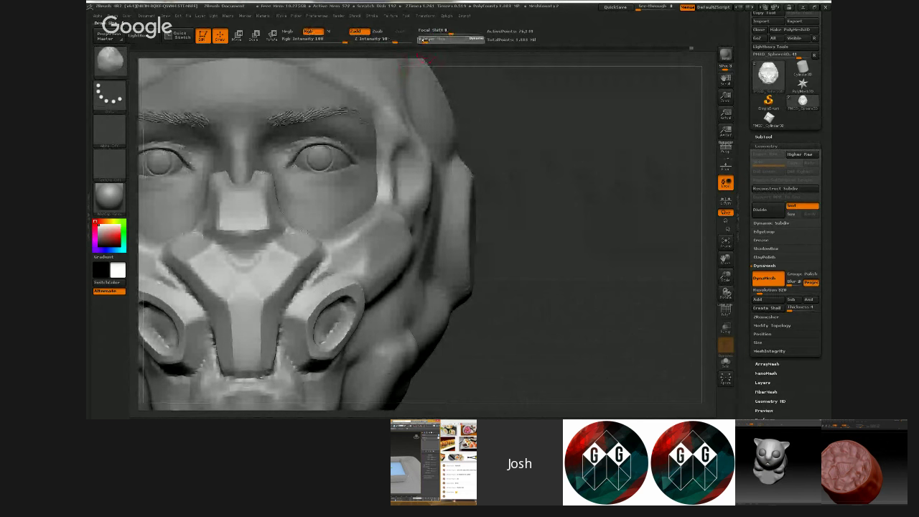
pyautogui.press('Return')
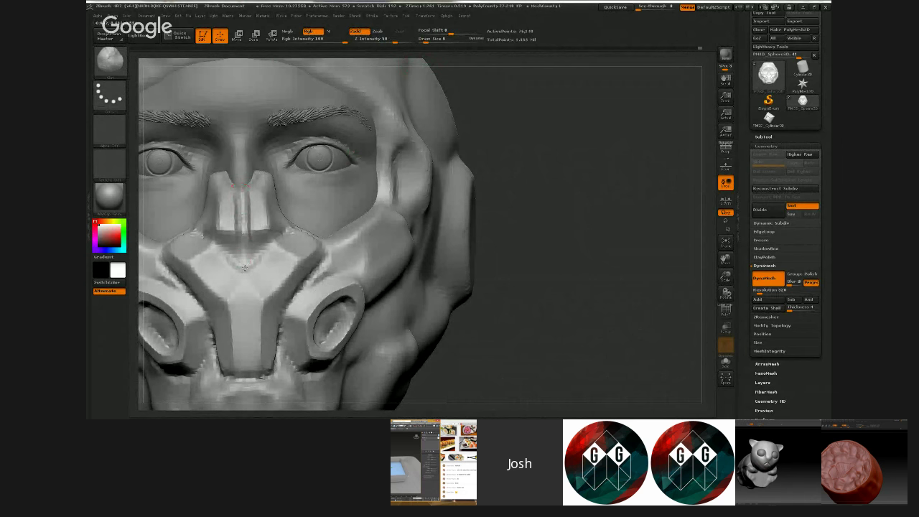
pyautogui.moveTo(488, 180)
pyautogui.mouseDown()
pyautogui.moveTo(553, 176)
pyautogui.moveTo(506, 180)
pyautogui.moveTo(532, 235)
pyautogui.moveTo(576, 180)
pyautogui.moveTo(596, 248)
pyautogui.mouseUp()
pyautogui.moveTo(238, 215); pyautogui.dragTo(247, 185)
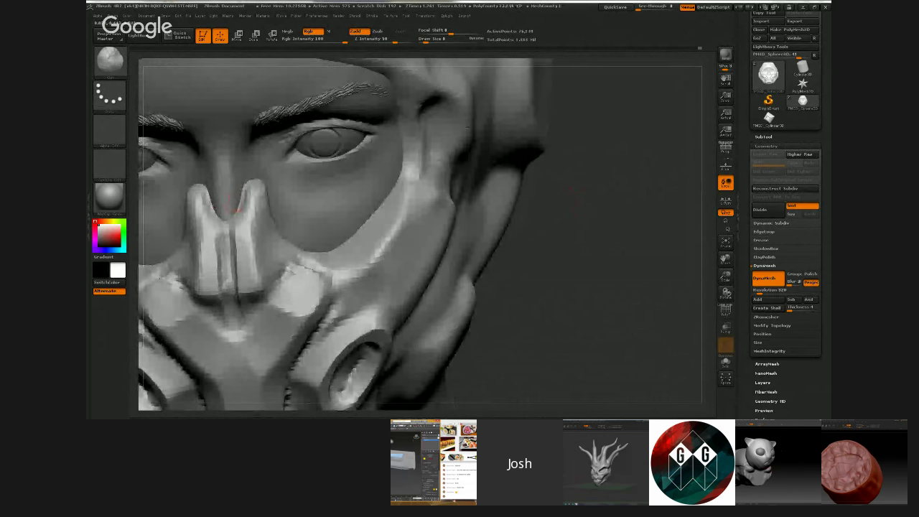
pyautogui.moveTo(238, 217); pyautogui.dragTo(248, 184)
pyautogui.moveTo(568, 249)
pyautogui.keyDown('alt'); pyautogui.mouseDown()
pyautogui.moveTo(571, 197)
pyautogui.moveTo(614, 188)
pyautogui.moveTo(540, 182)
pyautogui.mouseUp(); pyautogui.keyUp('alt')
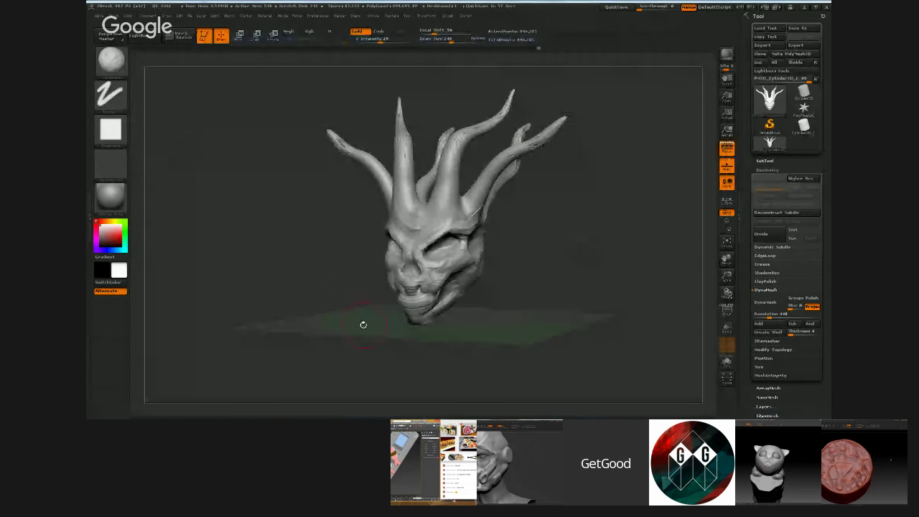
# - Smooth the surface of the horns and the upper part of the horned skull
pyautogui.moveTo(486, 308)
pyautogui.mouseDown()
pyautogui.moveTo(393, 318)
pyautogui.moveTo(493, 316)
pyautogui.mouseUp()
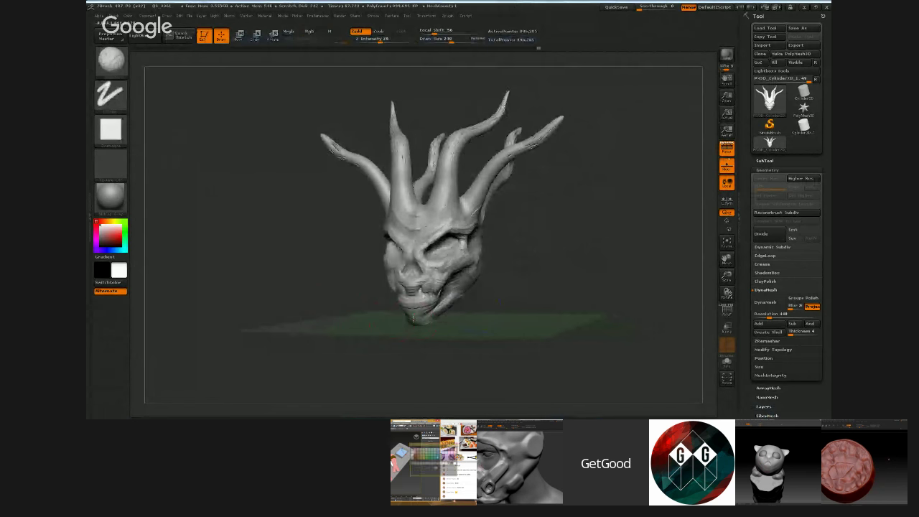
pyautogui.keyDown('shift'); pyautogui.moveTo(452, 148); pyautogui.dragTo(501, 104); pyautogui.keyUp('shift')
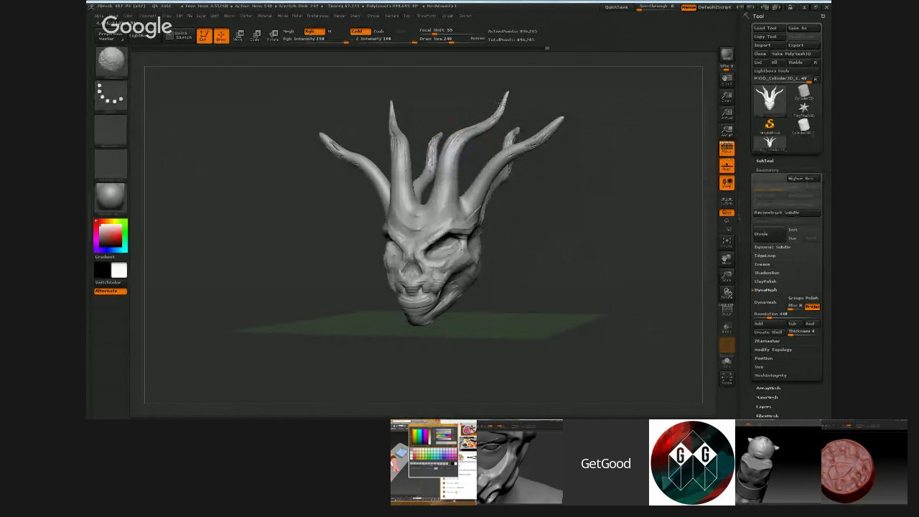
pyautogui.moveTo(519, 148)
pyautogui.keyDown('shift'); pyautogui.mouseDown()
pyautogui.moveTo(567, 121)
pyautogui.moveTo(603, 167)
pyautogui.mouseUp(); pyautogui.keyUp('shift')
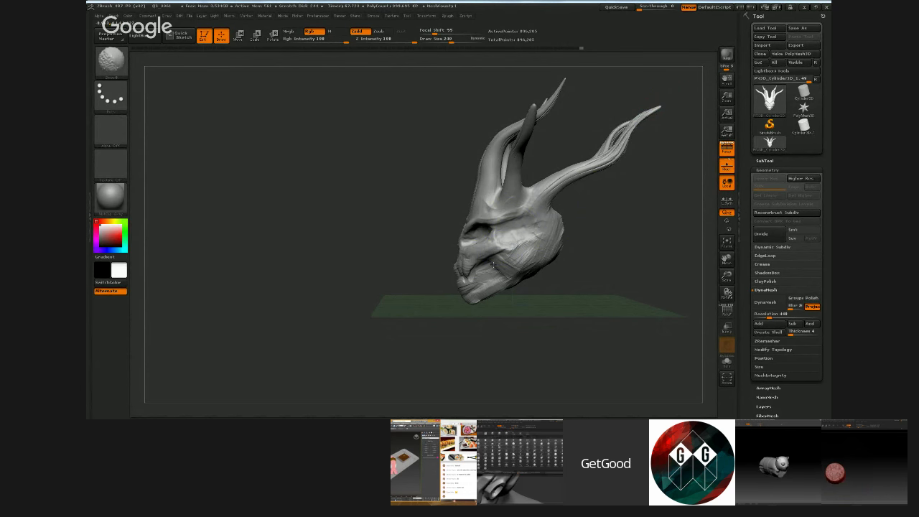
pyautogui.moveTo(583, 207); pyautogui.dragTo(612, 226)
pyautogui.moveTo(504, 215)
pyautogui.keyDown('shift'); pyautogui.mouseDown()
pyautogui.moveTo(507, 224)
pyautogui.moveTo(597, 246)
pyautogui.mouseUp(); pyautogui.keyUp('shift')
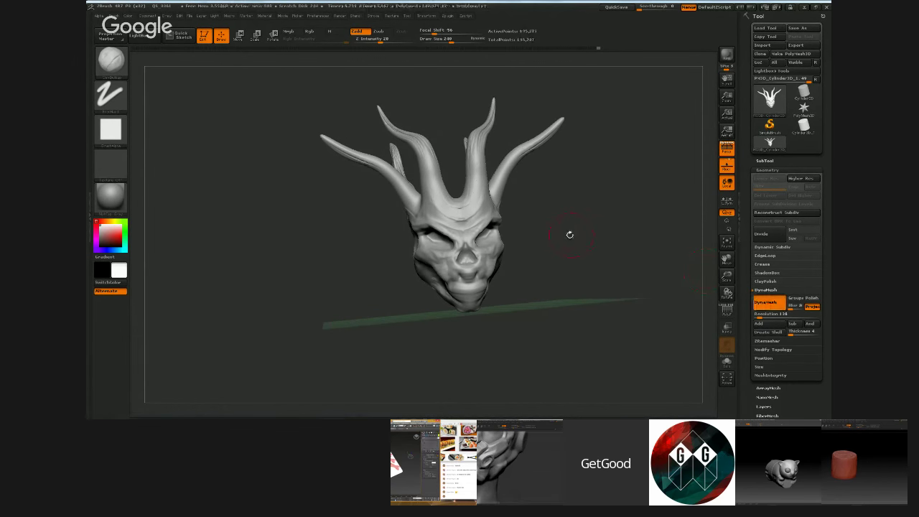
# - Bring up the open Chrome windows and preview the Google Hangouts one
pyautogui.press('super')
pyautogui.click(153, 415)
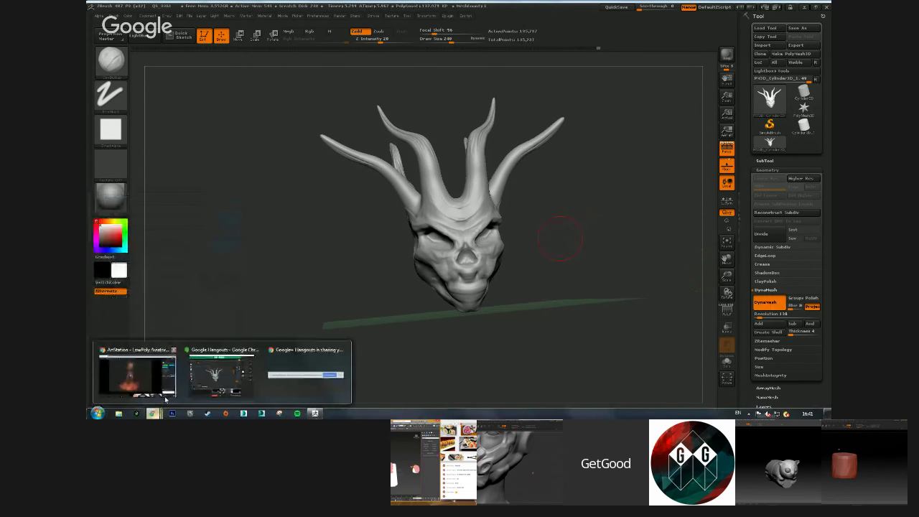
pyautogui.moveTo(215, 378)
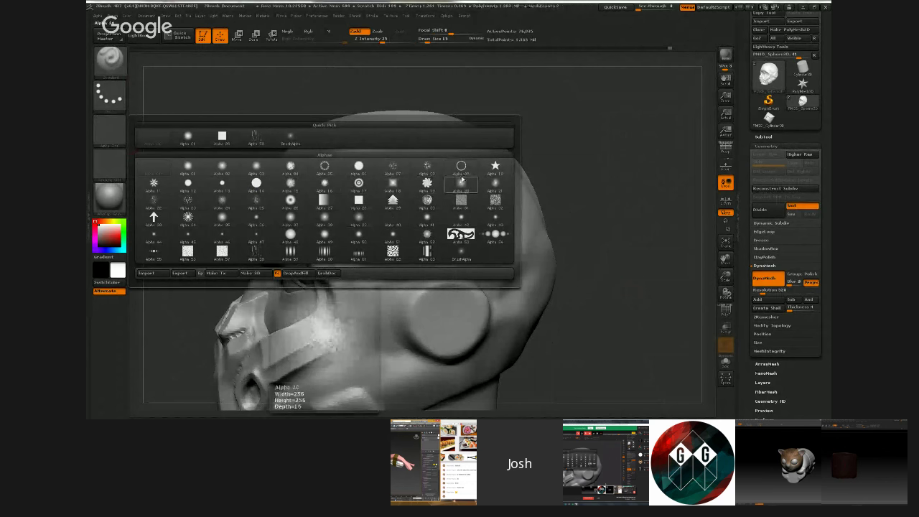
# - Use the DragRect stroke with draw size 20 to stamp the ring alpha on the side of the helmet above the ear disc
pyautogui.moveTo(594, 138); pyautogui.dragTo(566, 115)
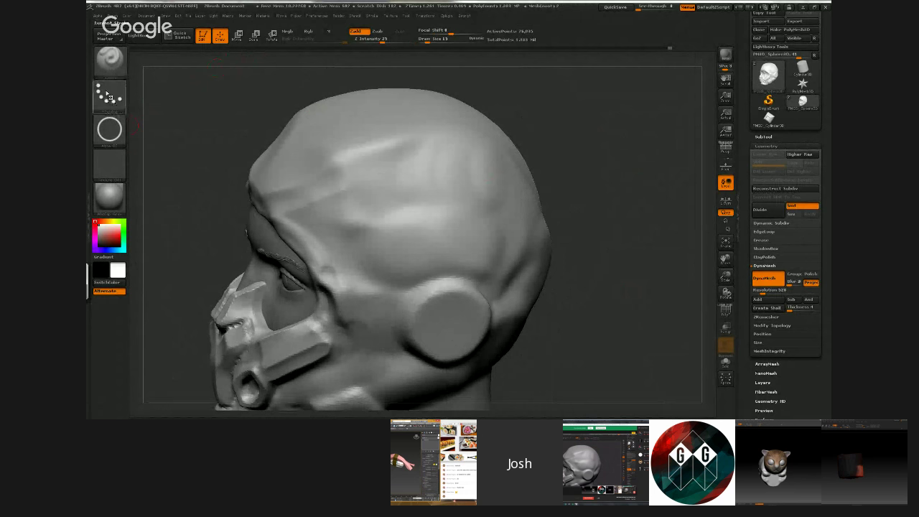
pyautogui.click(108, 96)
pyautogui.click(187, 104)
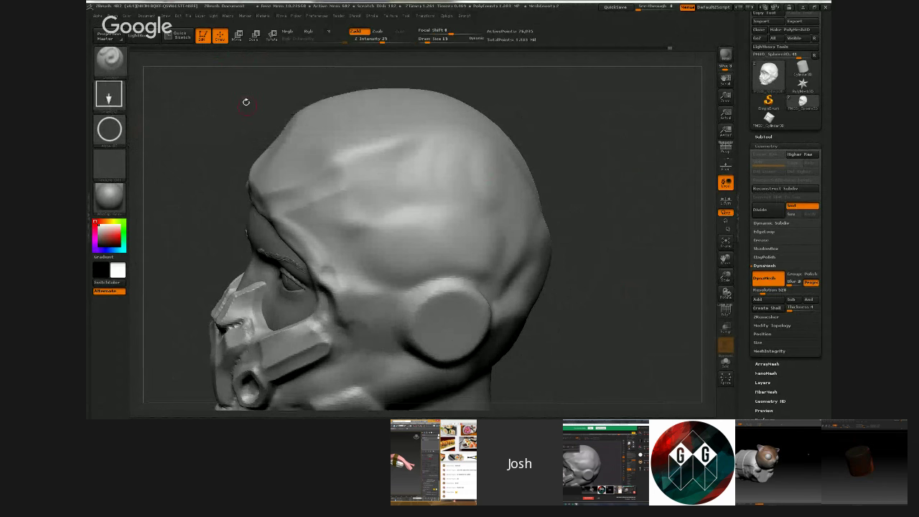
pyautogui.click(430, 41)
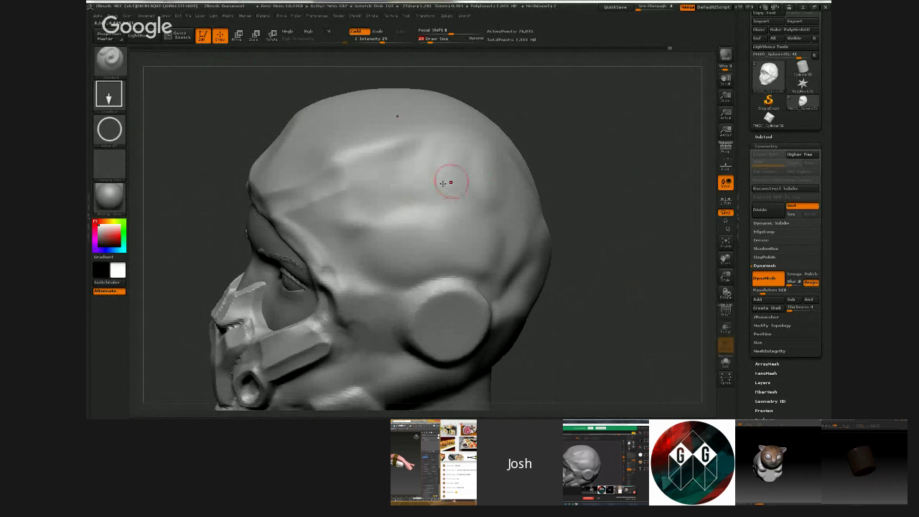
pyautogui.moveTo(417, 178); pyautogui.dragTo(454, 244)
pyautogui.moveTo(607, 180); pyautogui.dragTo(570, 172)
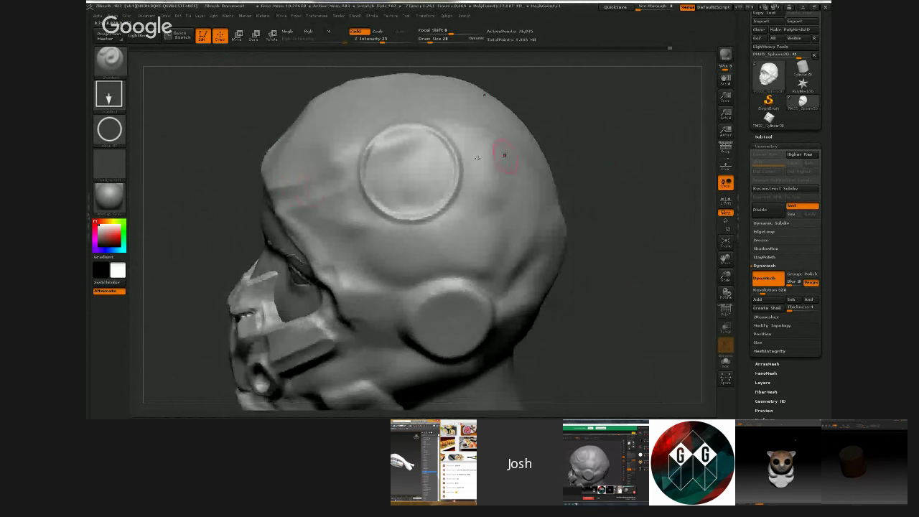
# - Revisit the alpha choice, try stamping the alpha again from the existing ring's centre, and undo that stamp
pyautogui.click(108, 130)
pyautogui.click(113, 138)
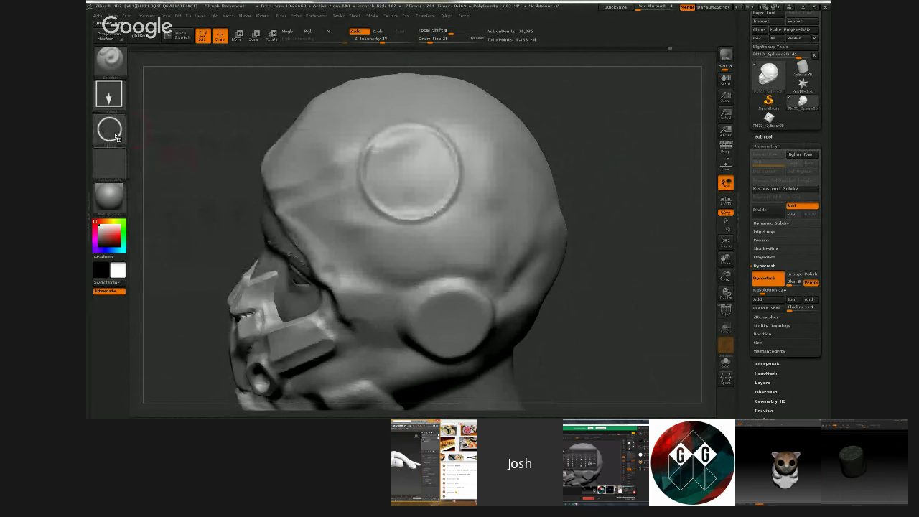
pyautogui.click(114, 144)
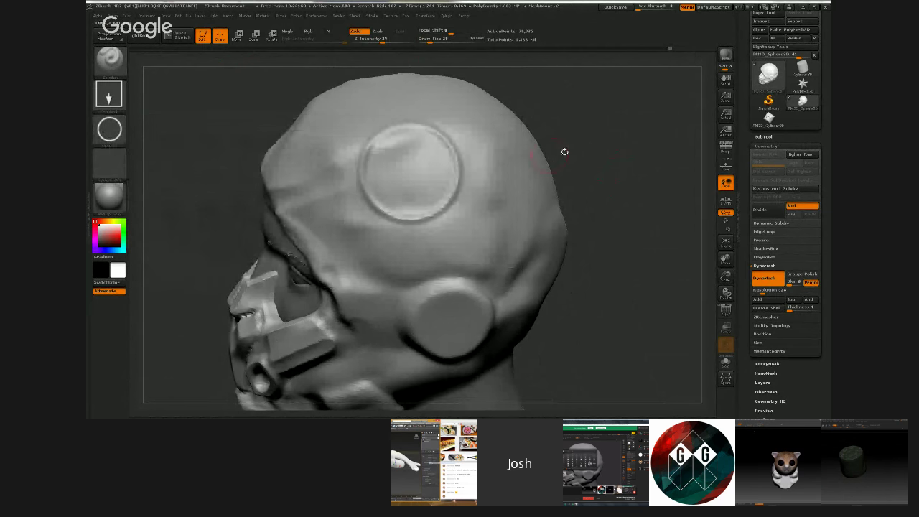
pyautogui.moveTo(407, 171); pyautogui.dragTo(443, 232)
pyautogui.hotkey('ctrl', 'z')
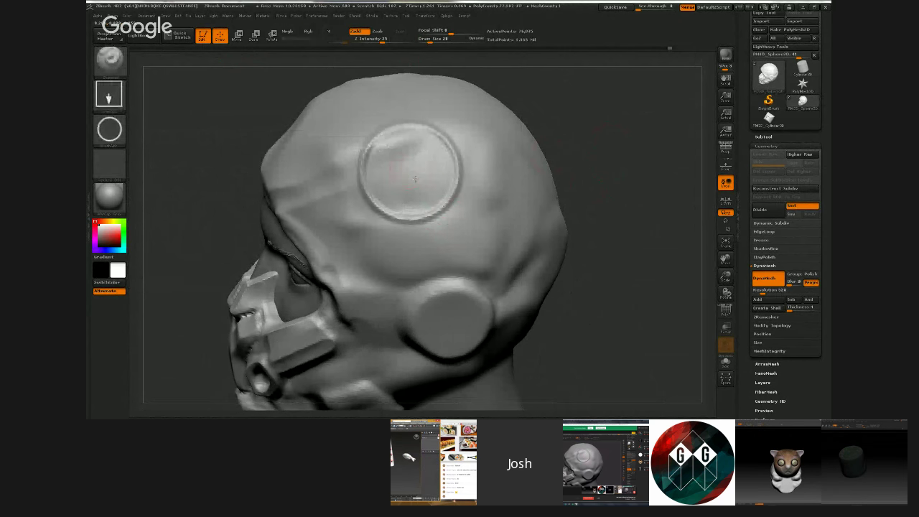
# - Try two more ring alpha stamps from the existing ring's centre on the side of the helmet, undoing each one
pyautogui.moveTo(410, 172); pyautogui.dragTo(471, 250)
pyautogui.hotkey('ctrl', 'z')
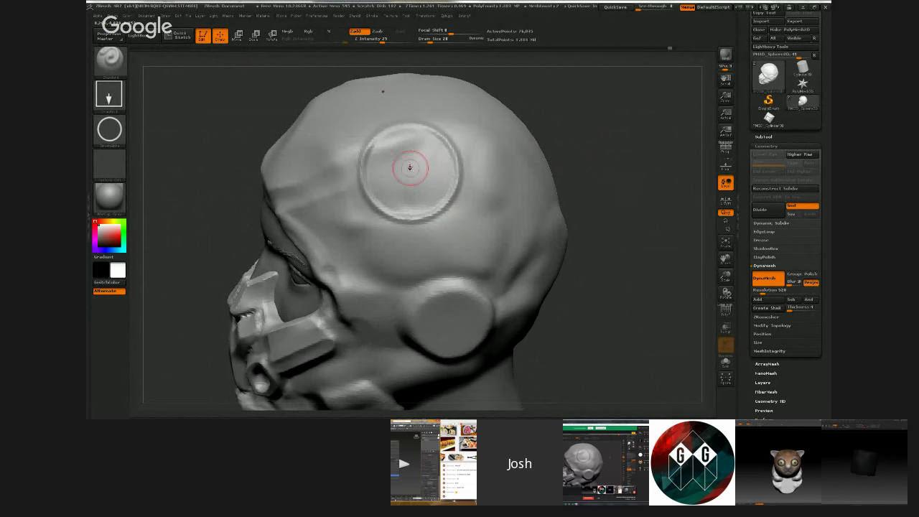
pyautogui.moveTo(409, 170); pyautogui.dragTo(456, 234)
pyautogui.hotkey('ctrl', 'z')
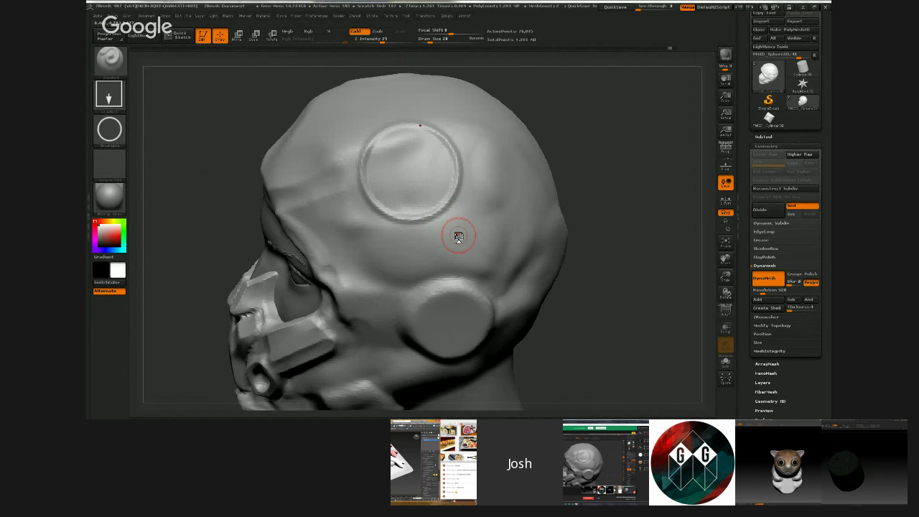
# - Switch to the insert-mesh curve brush with the buckled strap and adjust its draw size for the helmeted head
pyautogui.press('f')
pyautogui.moveTo(458, 237)
pyautogui.mouseDown(button='right')
pyautogui.moveTo(513, 240)
pyautogui.moveTo(452, 173)
pyautogui.mouseUp(button='right')
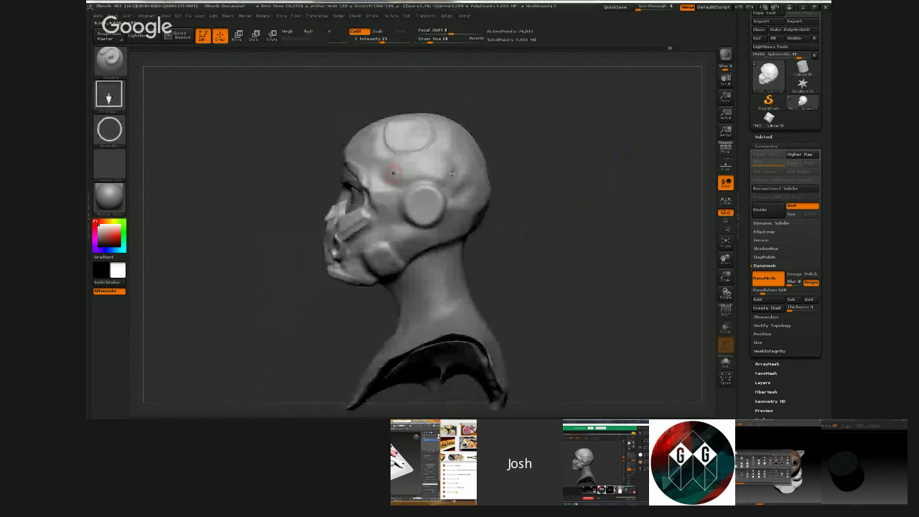
pyautogui.click(108, 63)
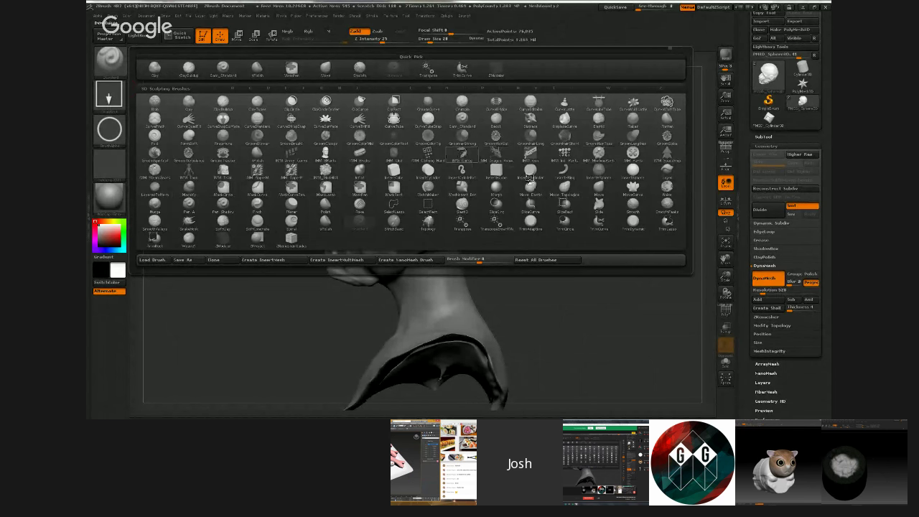
pyautogui.click(530, 178)
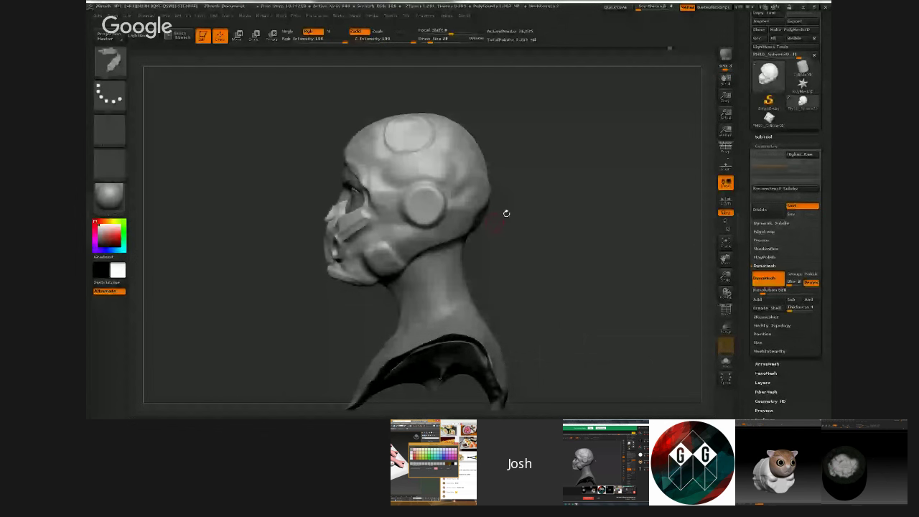
pyautogui.moveTo(506, 213)
pyautogui.mouseDown()
pyautogui.moveTo(584, 178)
pyautogui.moveTo(576, 190)
pyautogui.mouseUp()
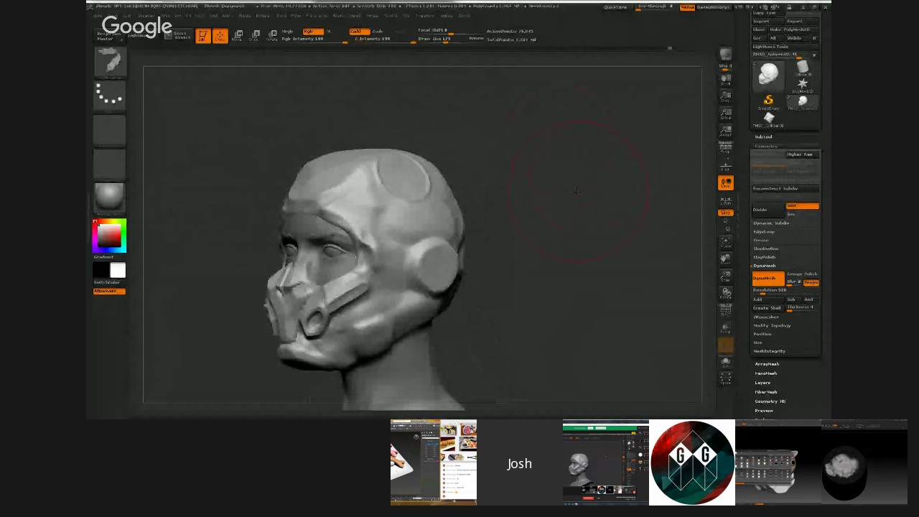
pyautogui.click(444, 40)
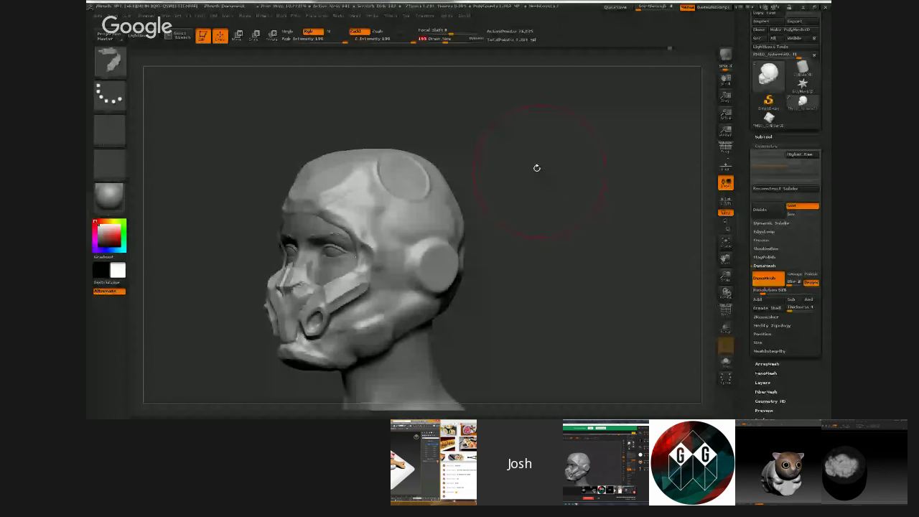
pyautogui.moveTo(185, 111); pyautogui.dragTo(141, 124)
pyautogui.click(437, 42)
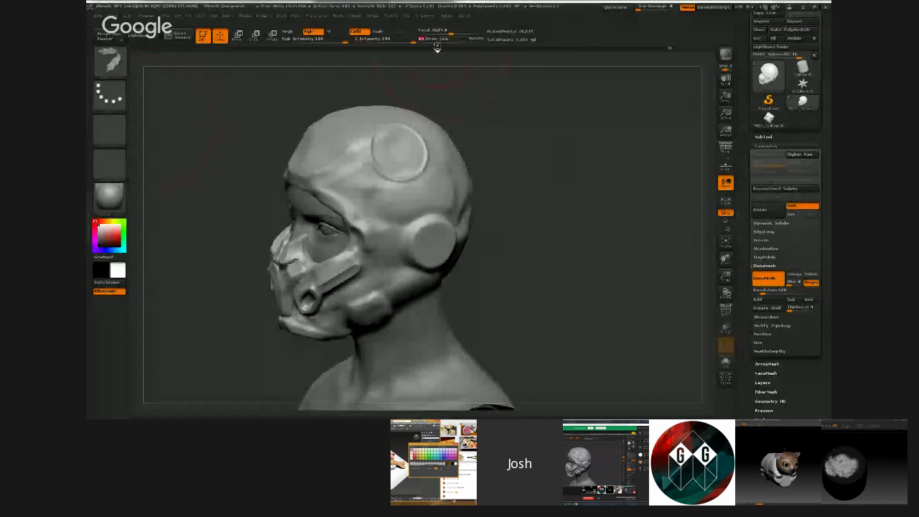
# - Try laying a buckled strap from the top of the helmet down its side to the jaw, and undo it
pyautogui.moveTo(367, 113); pyautogui.dragTo(410, 139)
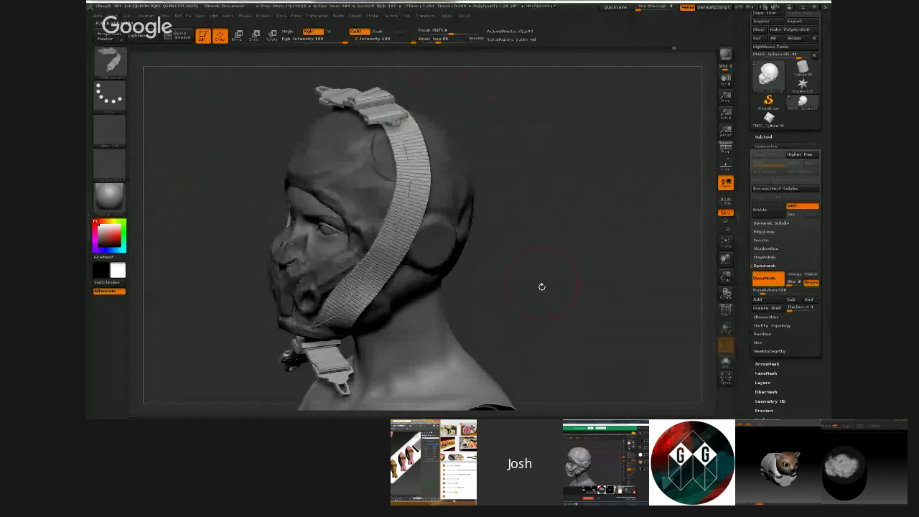
pyautogui.moveTo(563, 194)
pyautogui.mouseDown()
pyautogui.moveTo(582, 208)
pyautogui.moveTo(536, 229)
pyautogui.moveTo(537, 254)
pyautogui.moveTo(514, 273)
pyautogui.moveTo(572, 292)
pyautogui.moveTo(538, 323)
pyautogui.moveTo(564, 256)
pyautogui.mouseUp()
pyautogui.hotkey('ctrl', 'z')
# - Readjust the draw size of the strap curve brush
pyautogui.click(429, 40)
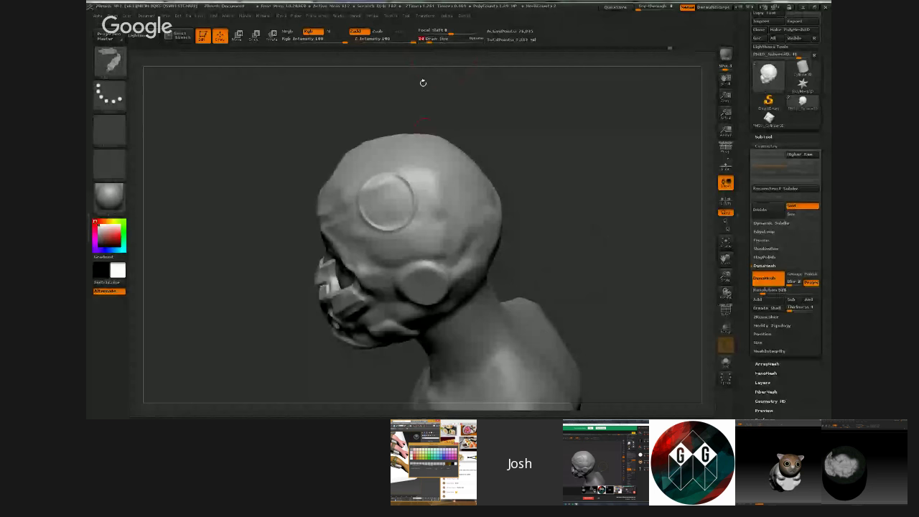
# - Try laying curved straps across the side and back of the helmet, and undo them
pyautogui.keyDown('ctrl'); pyautogui.keyDown('shift'); pyautogui.click(483, 274); pyautogui.keyUp('shift'); pyautogui.keyUp('ctrl')
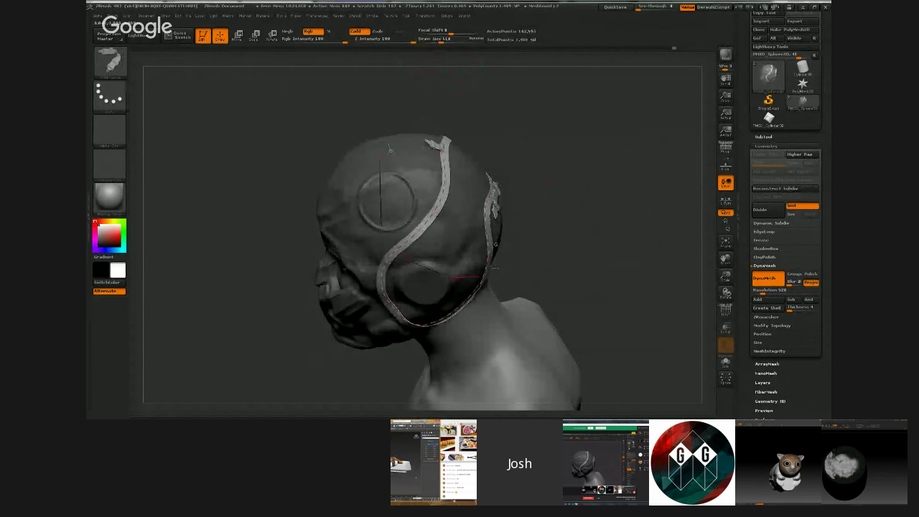
pyautogui.hotkey('ctrl', 'z')
pyautogui.moveTo(388, 159); pyautogui.dragTo(387, 218)
pyautogui.moveTo(567, 245)
pyautogui.mouseDown()
pyautogui.moveTo(636, 205)
pyautogui.moveTo(653, 206)
pyautogui.moveTo(567, 215)
pyautogui.mouseUp()
pyautogui.moveTo(359, 205); pyautogui.dragTo(491, 259)
pyautogui.moveTo(567, 258)
pyautogui.keyDown('alt'); pyautogui.mouseDown()
pyautogui.moveTo(567, 209)
pyautogui.moveTo(590, 219)
pyautogui.moveTo(601, 279)
pyautogui.moveTo(590, 223)
pyautogui.moveTo(582, 272)
pyautogui.moveTo(572, 246)
pyautogui.moveTo(596, 230)
pyautogui.mouseUp(); pyautogui.keyUp('alt')
pyautogui.hotkey('ctrl', 'z')
pyautogui.keyDown('alt'); pyautogui.moveTo(596, 230); pyautogui.dragTo(512, 148); pyautogui.keyUp('alt')
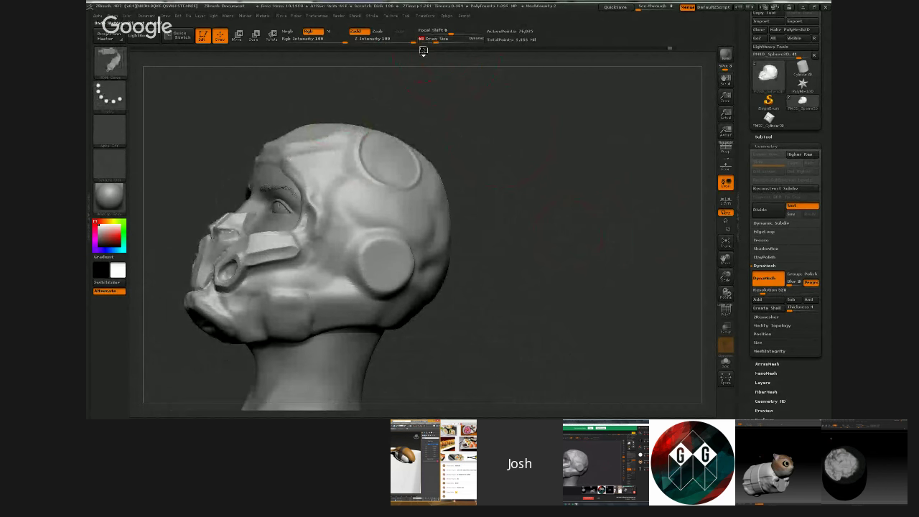
# - Try a wider buckled strap running from the helmet's crown behind the ear disc to the mouth of the mask, and undo it
pyautogui.moveTo(331, 132); pyautogui.dragTo(407, 213)
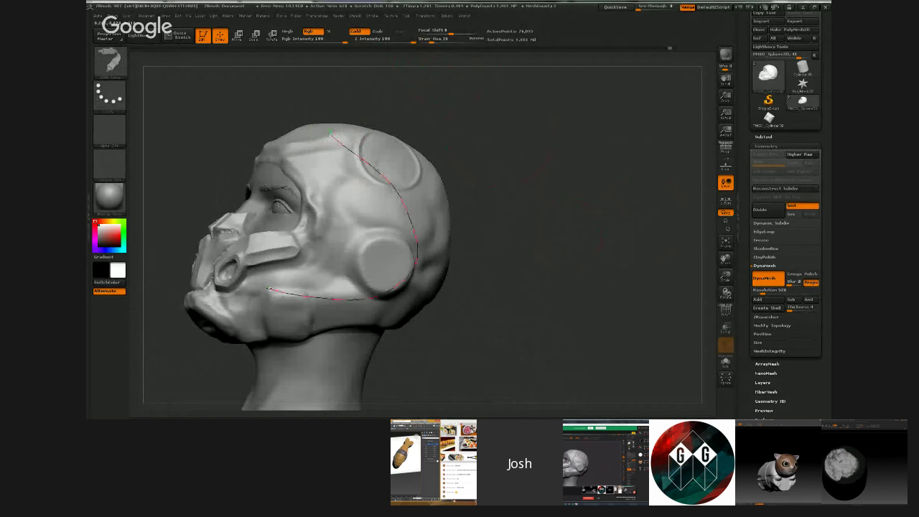
pyautogui.moveTo(269, 289); pyautogui.dragTo(208, 276)
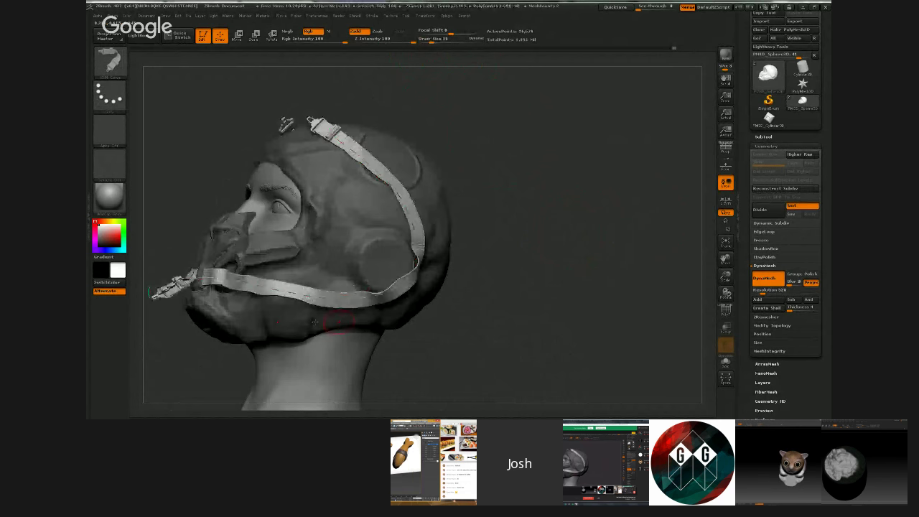
pyautogui.hotkey('ctrl', 'z')
pyautogui.moveTo(474, 262); pyautogui.dragTo(521, 216)
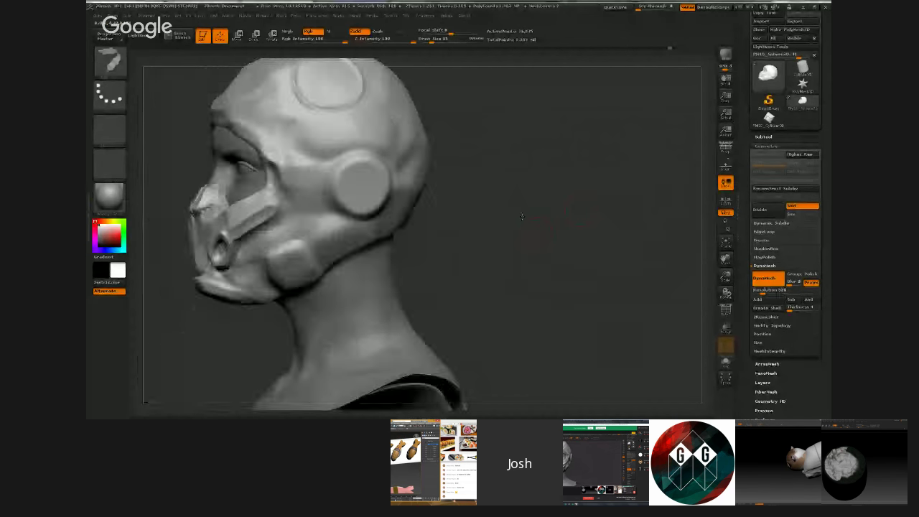
# - Make the bust the active subtool, enlarge the brush and draw a buckled strap curve across the side of the neck
pyautogui.keyDown('alt'); pyautogui.moveTo(538, 262); pyautogui.dragTo(518, 203); pyautogui.keyUp('alt')
pyautogui.keyDown('alt'); pyautogui.click(359, 258); pyautogui.keyUp('alt')
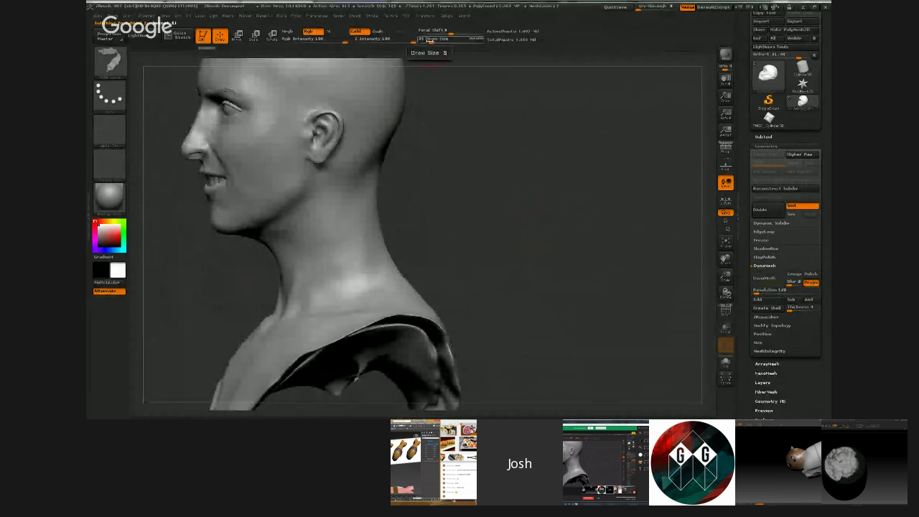
pyautogui.moveTo(430, 40); pyautogui.dragTo(436, 41)
pyautogui.moveTo(299, 259); pyautogui.dragTo(384, 231)
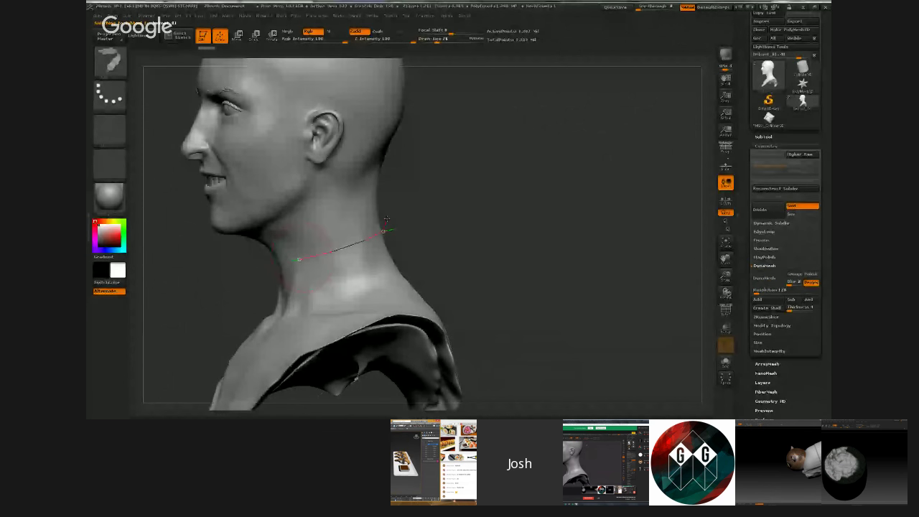
pyautogui.moveTo(545, 235)
pyautogui.mouseDown()
pyautogui.moveTo(498, 254)
pyautogui.moveTo(415, 263)
pyautogui.mouseUp()
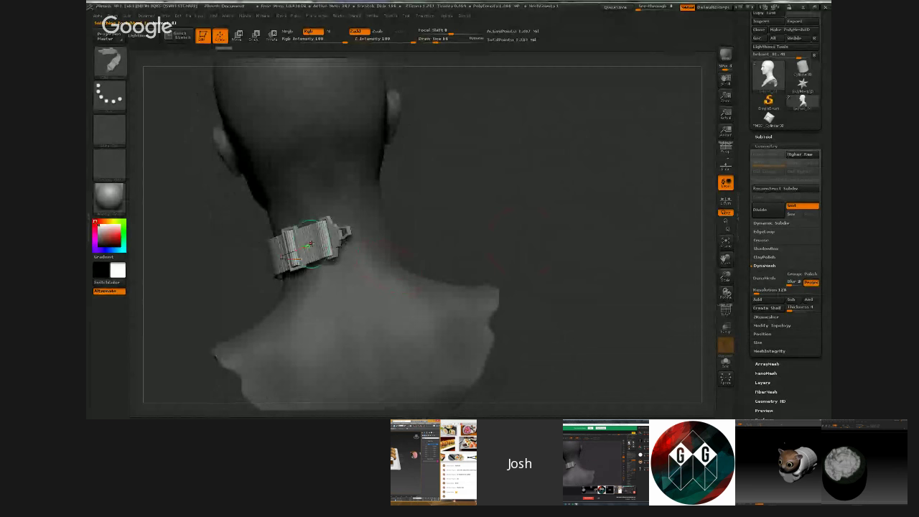
# - Extend the buckled strap curve around the back of the neck towards the throat on the other side
pyautogui.click(310, 244)
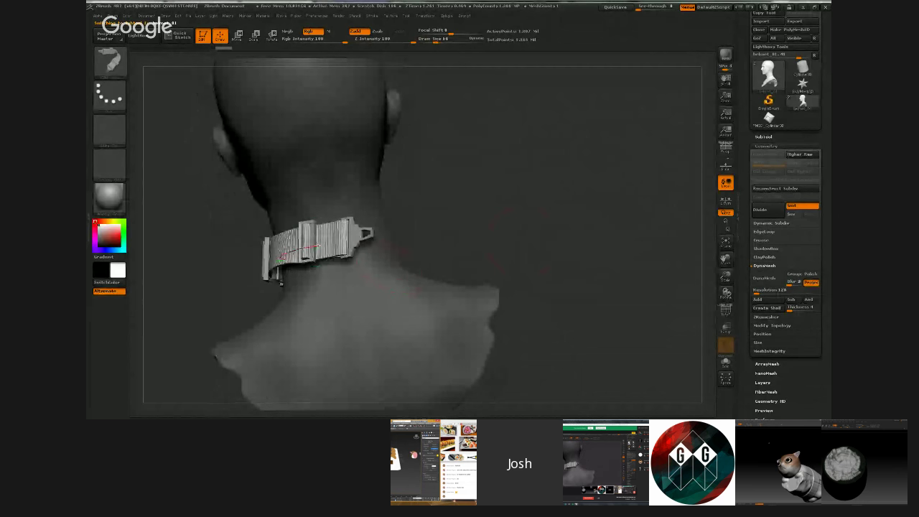
pyautogui.moveTo(423, 244); pyautogui.dragTo(320, 240)
pyautogui.moveTo(252, 243); pyautogui.dragTo(295, 244)
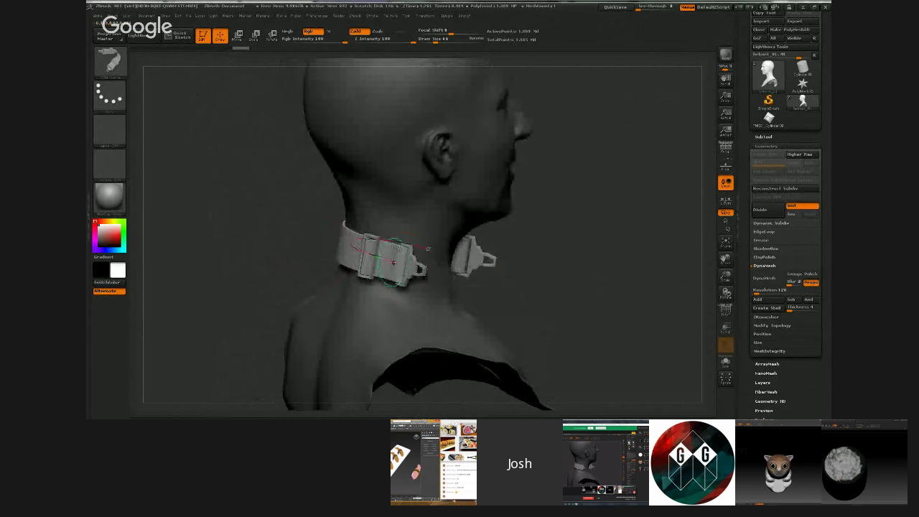
pyautogui.moveTo(379, 256); pyautogui.dragTo(461, 258)
pyautogui.moveTo(595, 220); pyautogui.dragTo(445, 227)
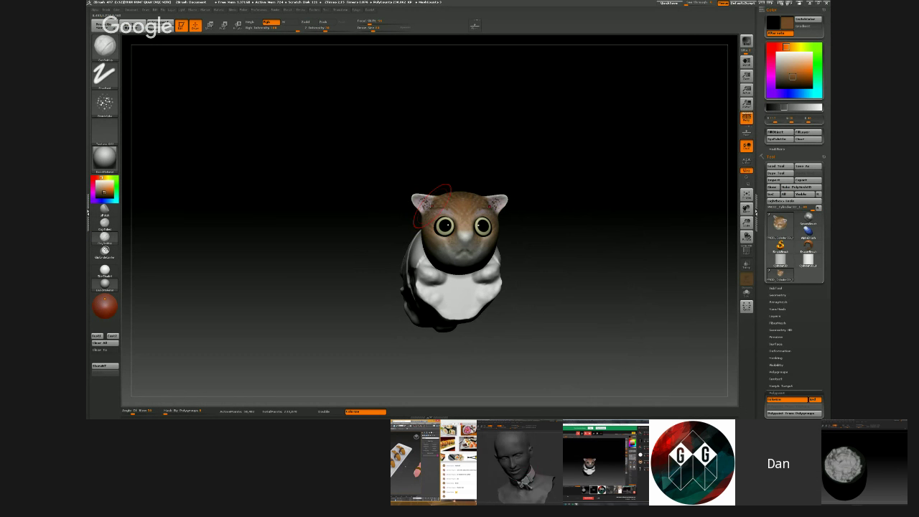
# - Carve and darken two symmetrical nostrils on the cat's nose with a small Dam_Standard brush
pyautogui.press('b')
pyautogui.press('m')
pyautogui.press('v')
pyautogui.moveTo(429, 207)
pyautogui.keyDown('ctrl'); pyautogui.mouseDown(button='right')
pyautogui.moveTo(431, 266)
pyautogui.moveTo(384, 257)
pyautogui.moveTo(381, 301)
pyautogui.mouseUp(button='right'); pyautogui.keyUp('ctrl')
pyautogui.moveTo(456, 251)
pyautogui.keyDown('alt'); pyautogui.mouseDown(button='right')
pyautogui.moveTo(422, 229)
pyautogui.moveTo(378, 174)
pyautogui.mouseUp(button='right'); pyautogui.keyUp('alt')
pyautogui.press('b')
pyautogui.press('d')
pyautogui.press('s')
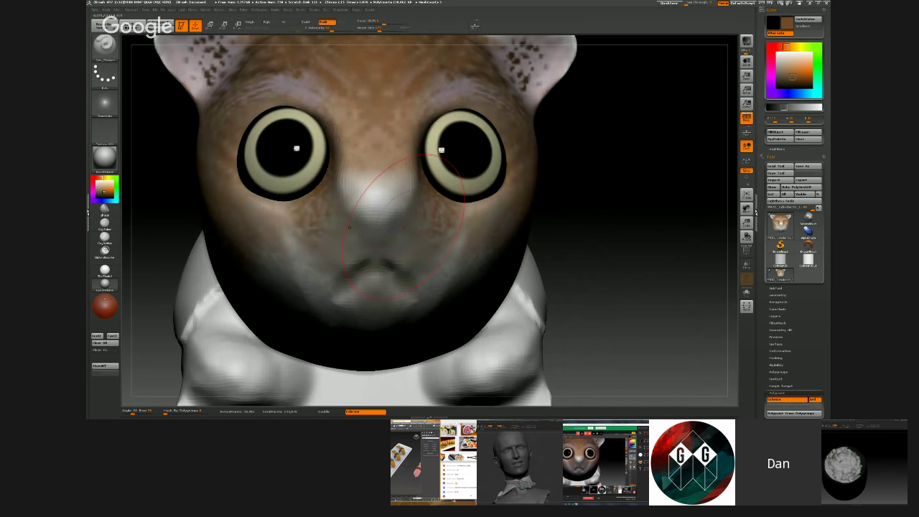
pyautogui.press('s')
pyautogui.moveTo(406, 227); pyautogui.dragTo(362, 213)
pyautogui.hotkey('ctrl', 'z')
pyautogui.click(334, 27)
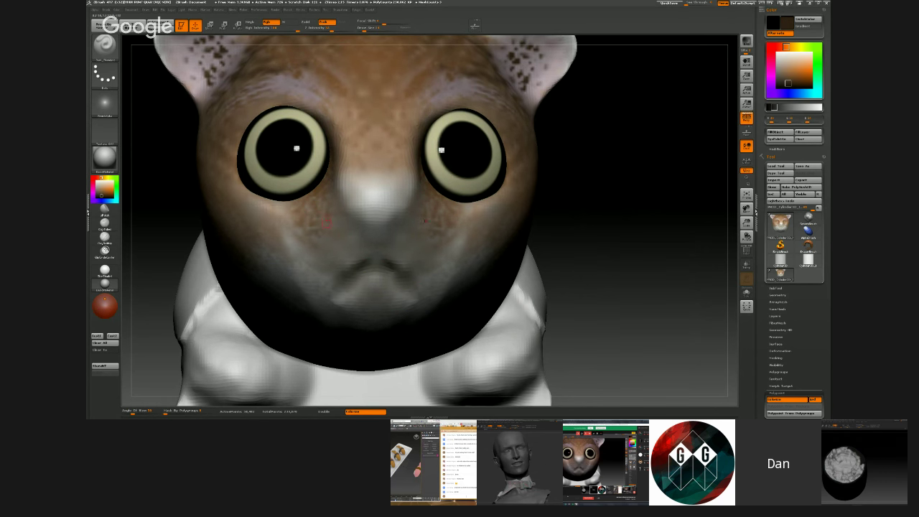
pyautogui.moveTo(354, 204); pyautogui.dragTo(359, 211)
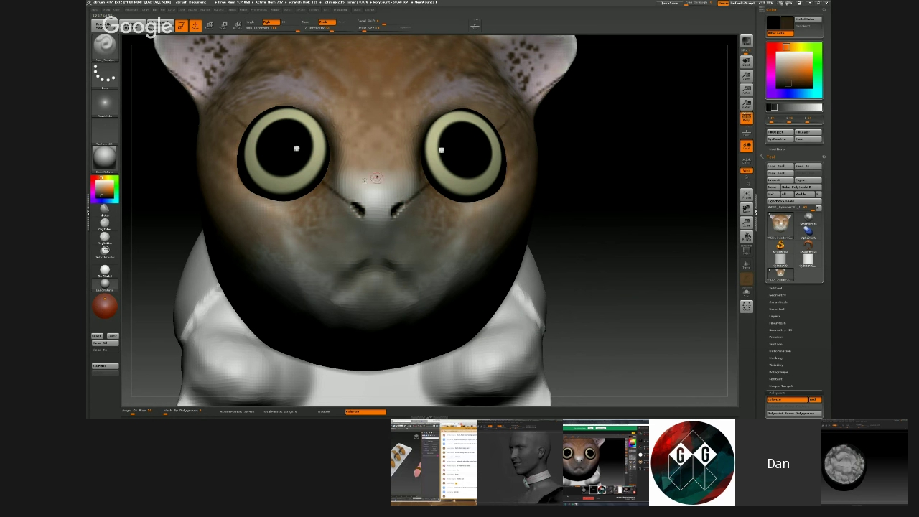
# - Pick a pinkish hue as the paint colour for the cat's face
pyautogui.click(787, 83)
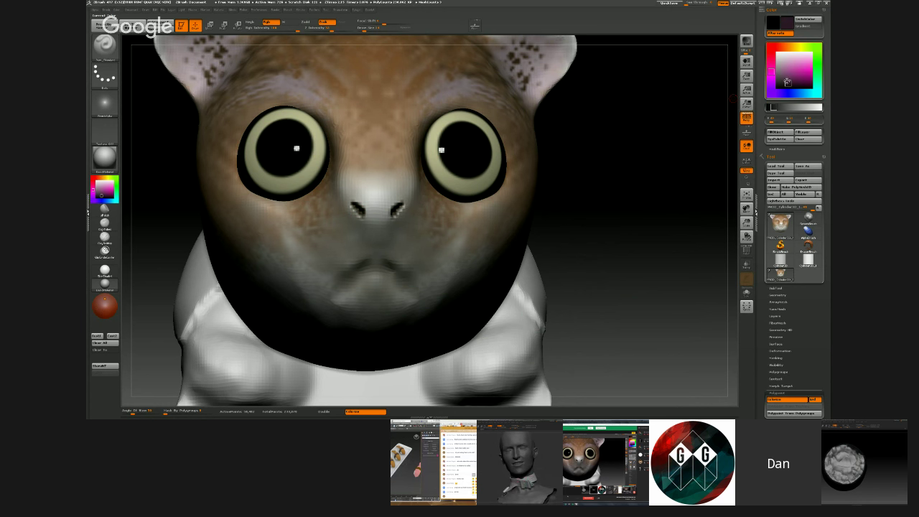
pyautogui.click(786, 77)
pyautogui.click(770, 56)
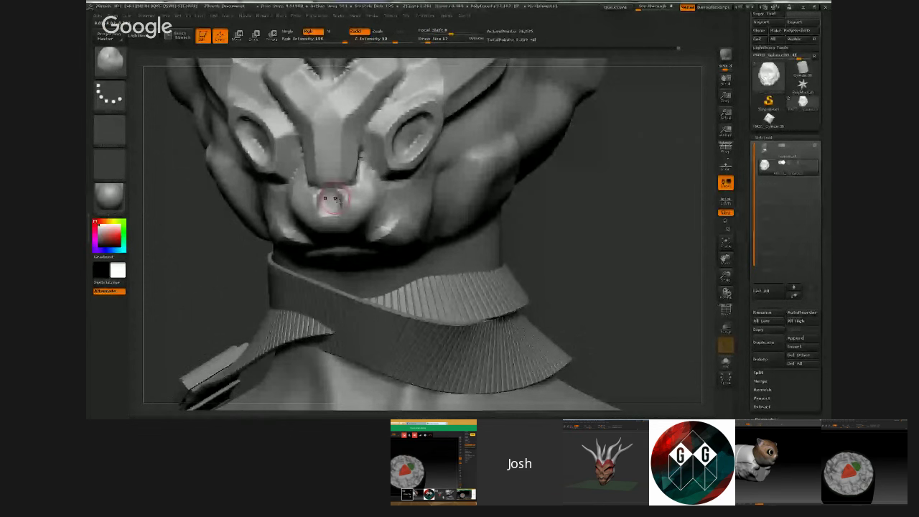
# - Smooth the rounded chin piece below the central plate of the character's mask
pyautogui.keyDown('alt'); pyautogui.moveTo(556, 266); pyautogui.dragTo(661, 263); pyautogui.keyUp('alt')
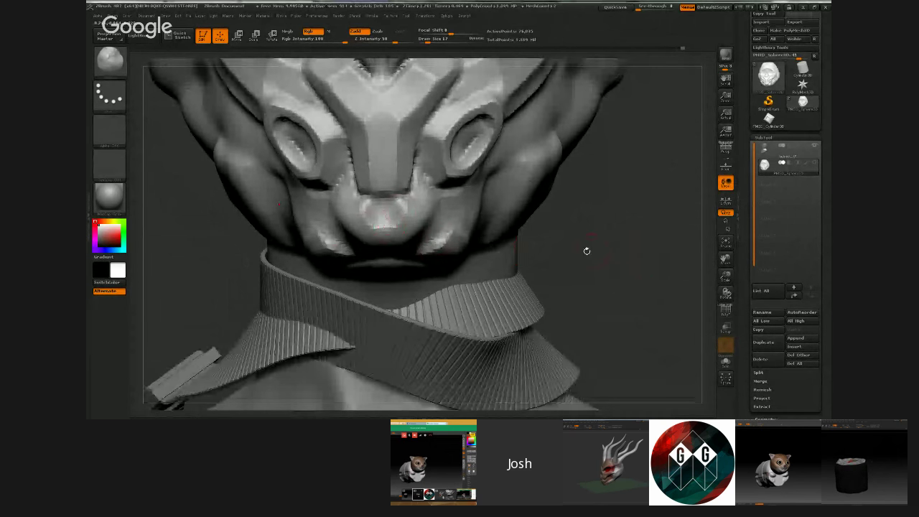
pyautogui.moveTo(587, 250); pyautogui.dragTo(607, 201)
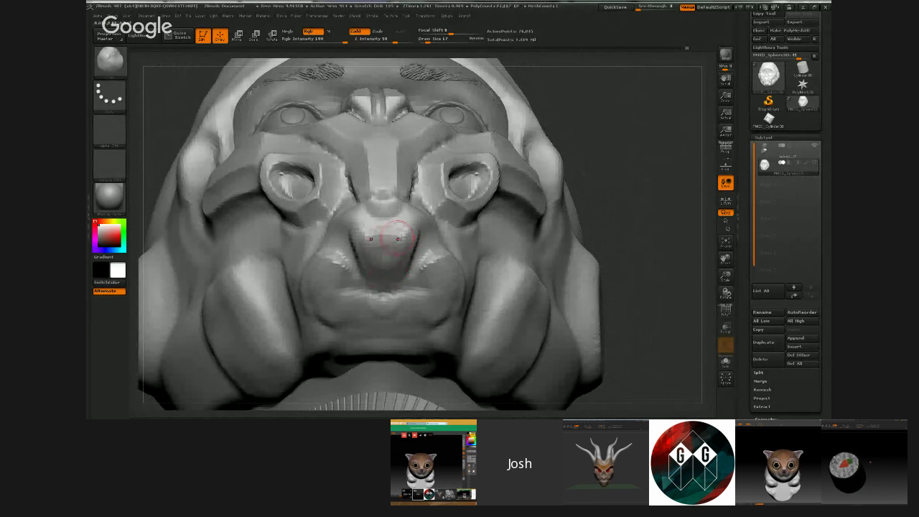
pyautogui.moveTo(619, 212); pyautogui.dragTo(597, 248)
pyautogui.keyDown('shift'); pyautogui.moveTo(394, 236); pyautogui.dragTo(425, 216); pyautogui.keyUp('shift')
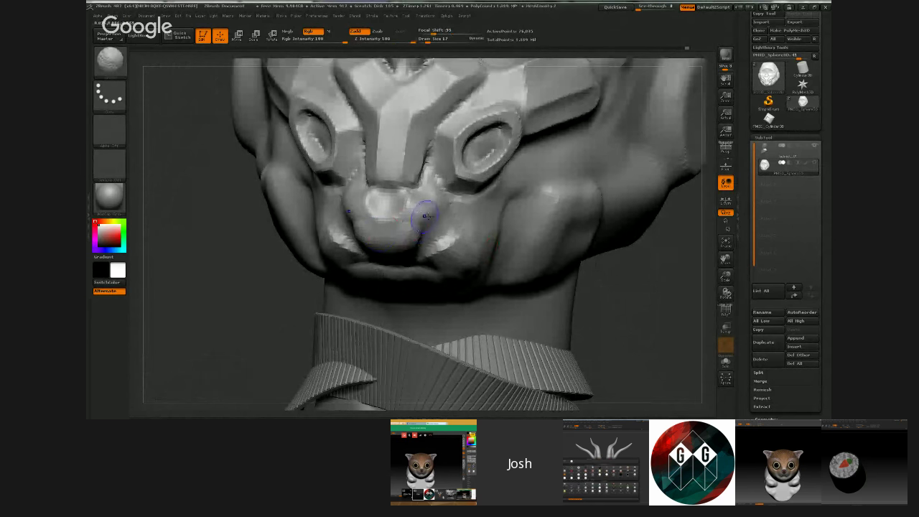
pyautogui.moveTo(616, 294); pyautogui.dragTo(608, 257)
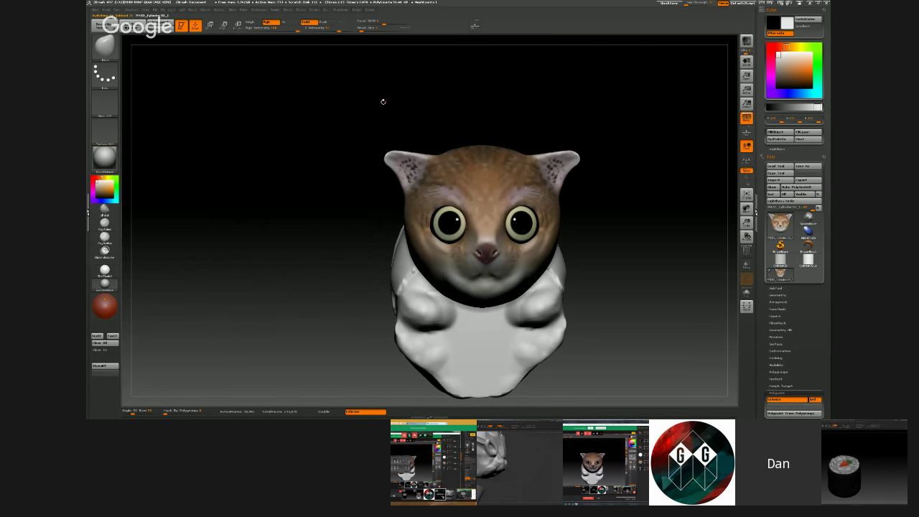
# - Apply the shiny reflective MAH_Shiny material to the cat and inspect it from the side
pyautogui.moveTo(390, 96); pyautogui.dragTo(409, 122)
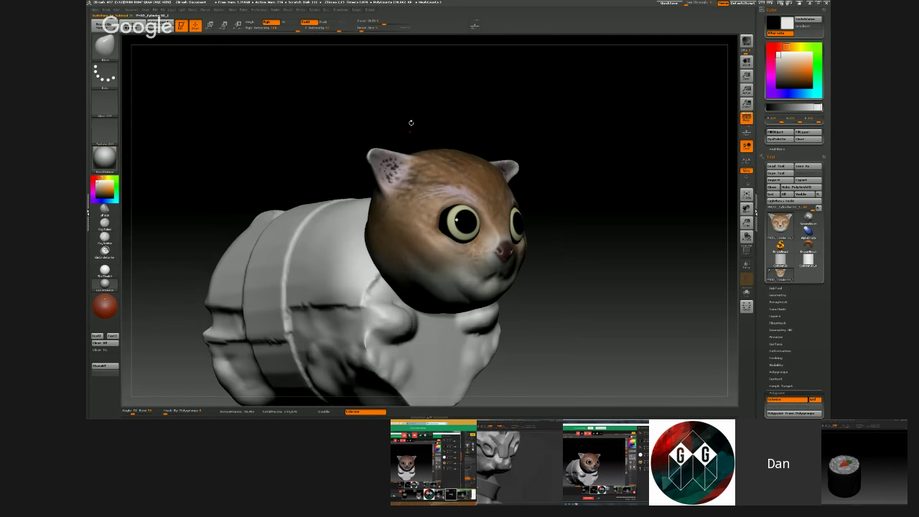
pyautogui.click(107, 166)
pyautogui.click(340, 190)
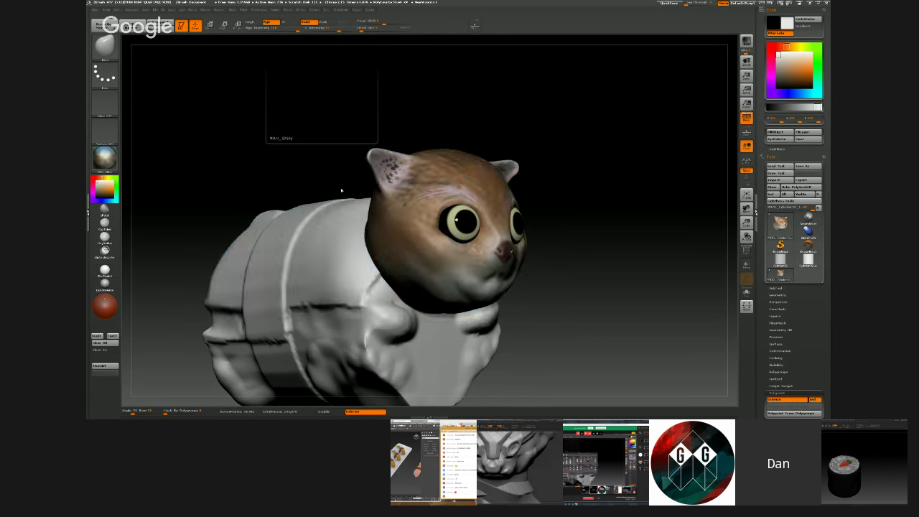
pyautogui.keyDown('alt'); pyautogui.moveTo(307, 140); pyautogui.dragTo(399, 165); pyautogui.keyUp('alt')
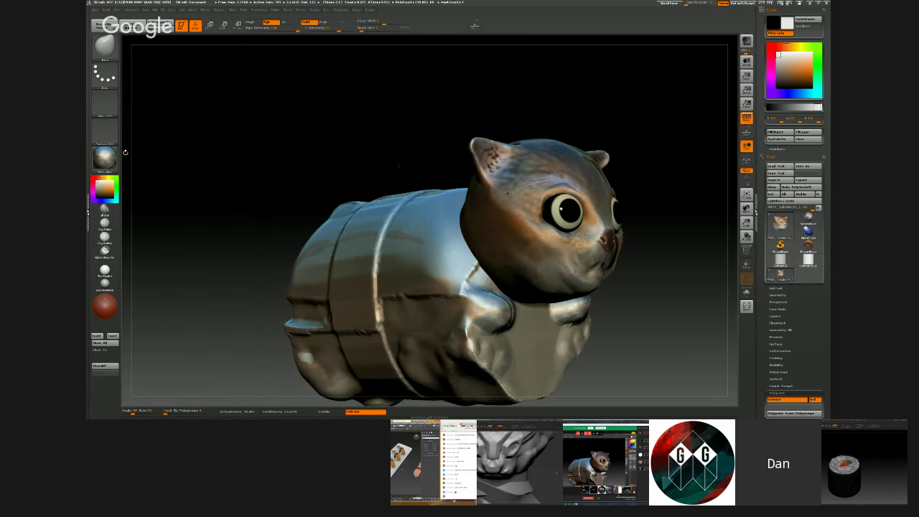
pyautogui.moveTo(441, 186); pyautogui.dragTo(267, 85)
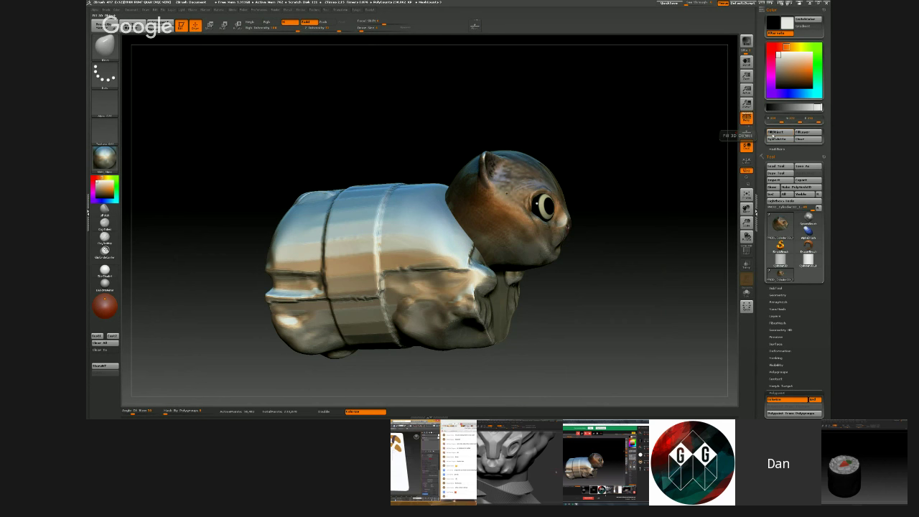
# - Choose the plain matte grey material and fill the cat model with it
pyautogui.click(106, 161)
pyautogui.click(375, 160)
pyautogui.moveTo(376, 160)
pyautogui.mouseDown()
pyautogui.moveTo(535, 131)
pyautogui.moveTo(430, 115)
pyautogui.moveTo(304, 182)
pyautogui.moveTo(361, 168)
pyautogui.moveTo(352, 148)
pyautogui.moveTo(392, 136)
pyautogui.moveTo(341, 158)
pyautogui.mouseUp()
pyautogui.hotkey('ctrl', 'f')
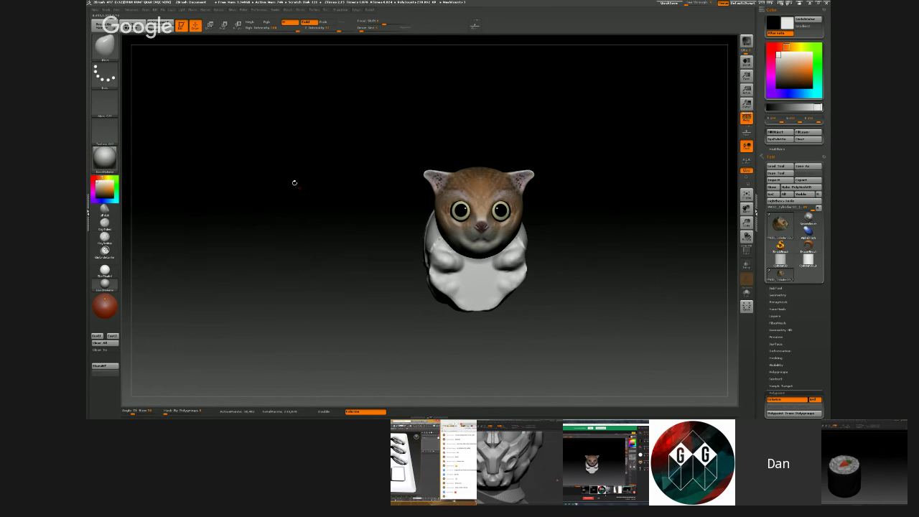
# - Frame the cat from the front and select the ClayBuildup brush
pyautogui.keyDown('alt'); pyautogui.moveTo(447, 225); pyautogui.dragTo(411, 198, button='right'); pyautogui.keyUp('alt')
pyautogui.moveTo(417, 202); pyautogui.dragTo(429, 212)
pyautogui.press('b')
pyautogui.press('c')
pyautogui.press('b')
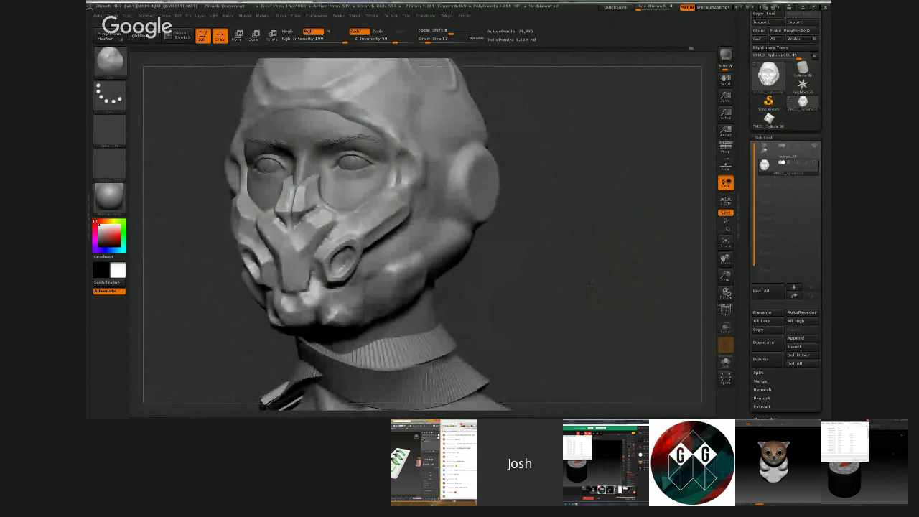
# - Reshape the mask's elongated cheek plate with the Move brush, undoing an oversized pull and reducing the brush size
pyautogui.moveTo(617, 287)
pyautogui.mouseDown()
pyautogui.moveTo(636, 285)
pyautogui.moveTo(578, 285)
pyautogui.mouseUp()
pyautogui.click(110, 62)
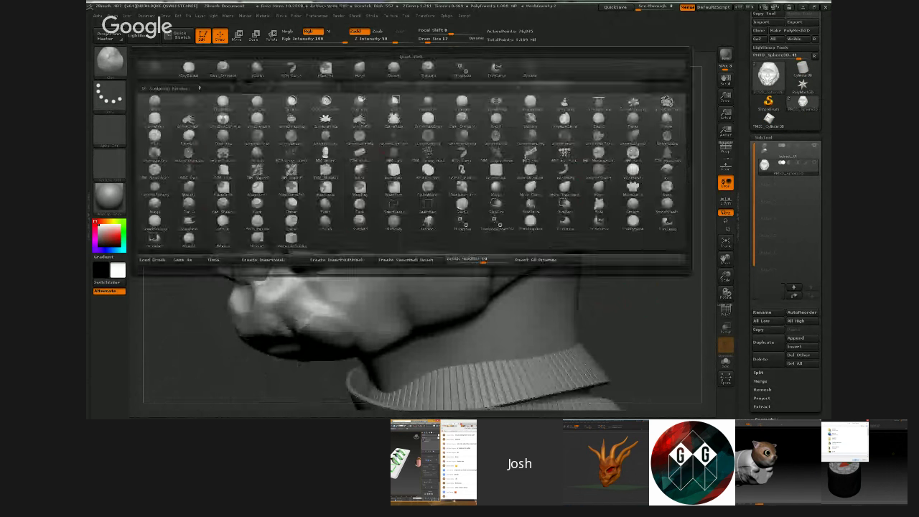
pyautogui.click(256, 68)
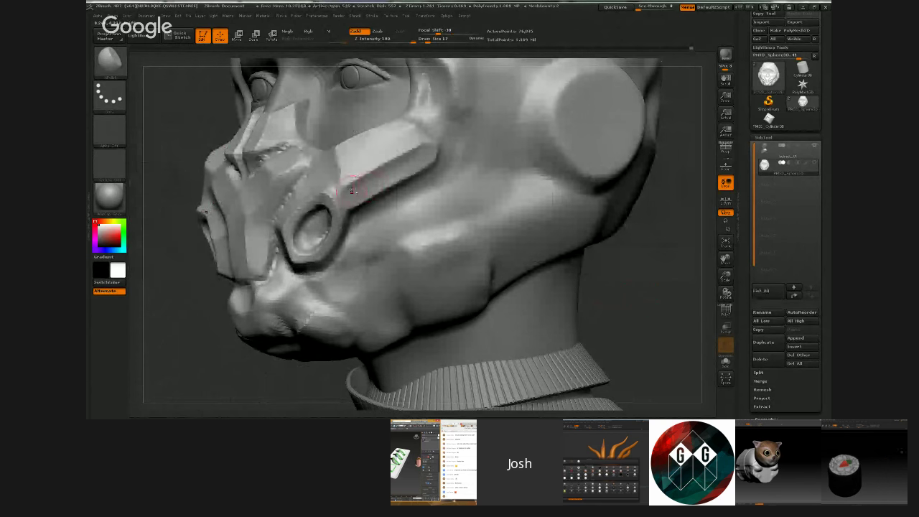
pyautogui.moveTo(413, 41); pyautogui.dragTo(435, 41)
pyautogui.moveTo(363, 195); pyautogui.dragTo(422, 155)
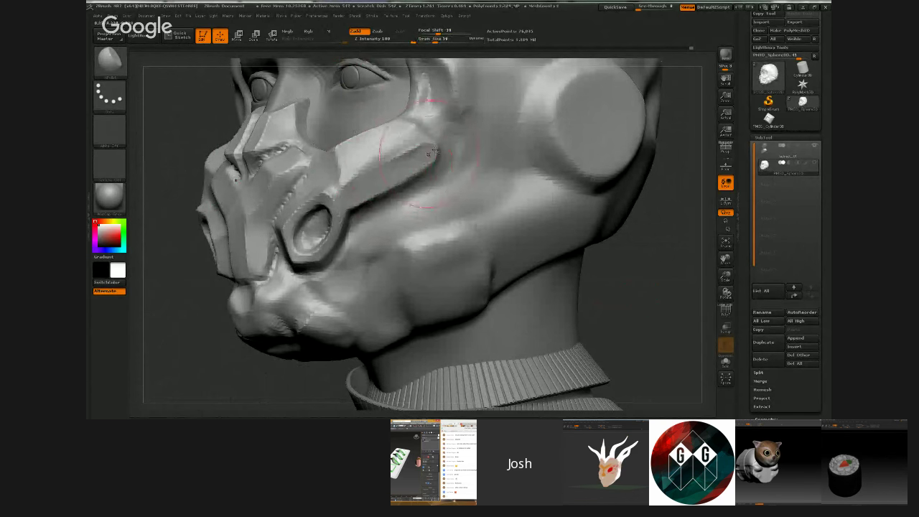
pyautogui.hotkey('ctrl', 'z')
pyautogui.moveTo(443, 41); pyautogui.dragTo(433, 46)
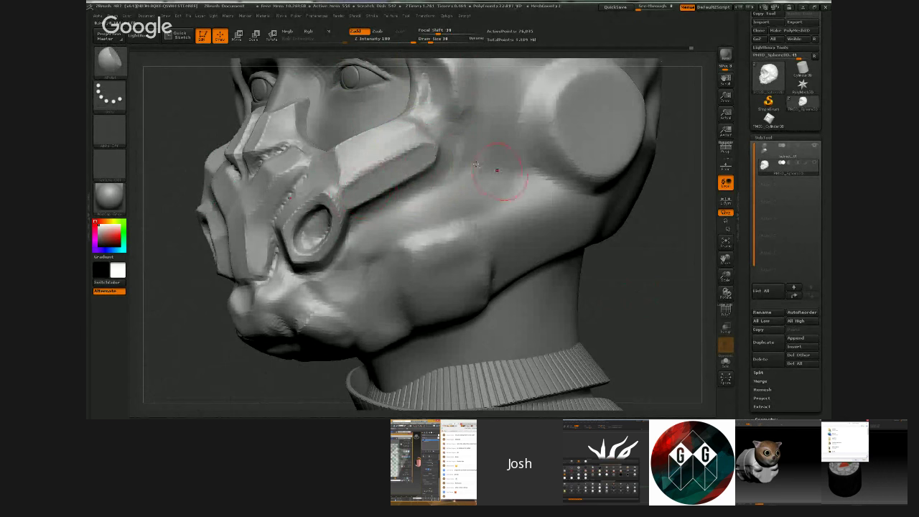
pyautogui.moveTo(606, 275)
pyautogui.mouseDown()
pyautogui.moveTo(664, 277)
pyautogui.moveTo(624, 255)
pyautogui.mouseUp()
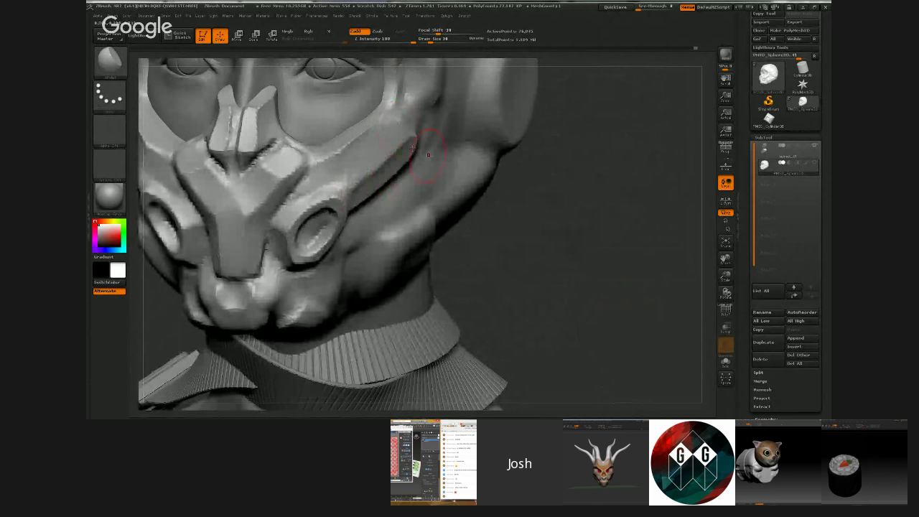
pyautogui.moveTo(650, 201)
pyautogui.mouseDown()
pyautogui.moveTo(580, 197)
pyautogui.moveTo(674, 253)
pyautogui.moveTo(664, 211)
pyautogui.moveTo(621, 195)
pyautogui.moveTo(601, 268)
pyautogui.moveTo(577, 252)
pyautogui.moveTo(619, 260)
pyautogui.moveTo(564, 252)
pyautogui.mouseUp()
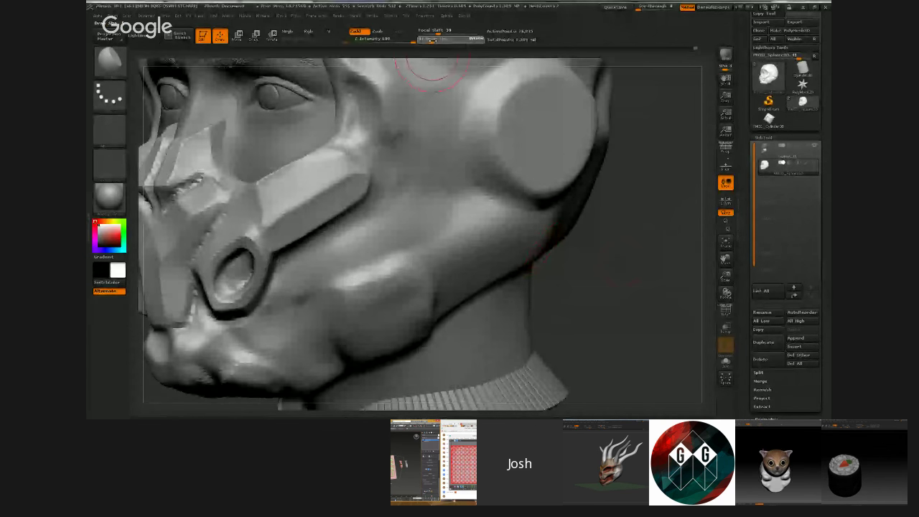
# - Reduce the brush size to 13 and switch to a different sculpting brush for detailing the mask's cheek plate
pyautogui.moveTo(432, 40); pyautogui.dragTo(424, 40)
pyautogui.press('ctrl')
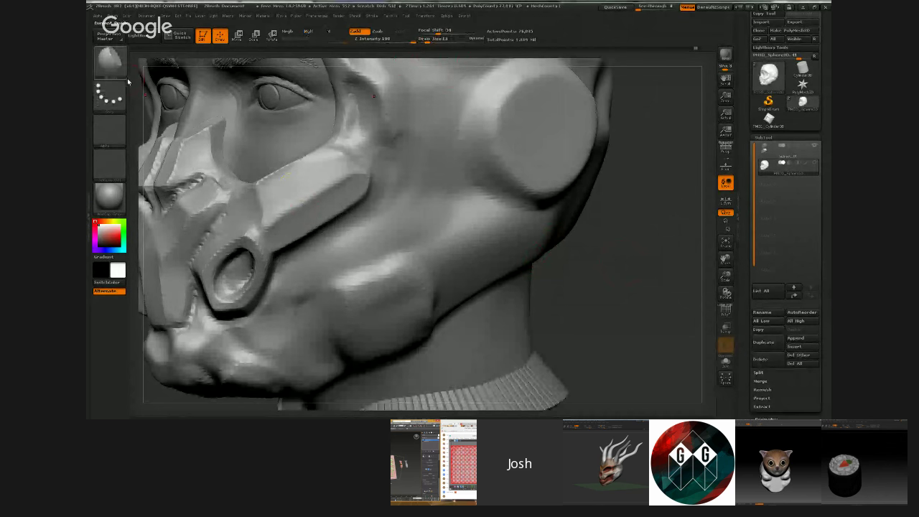
pyautogui.click(122, 72)
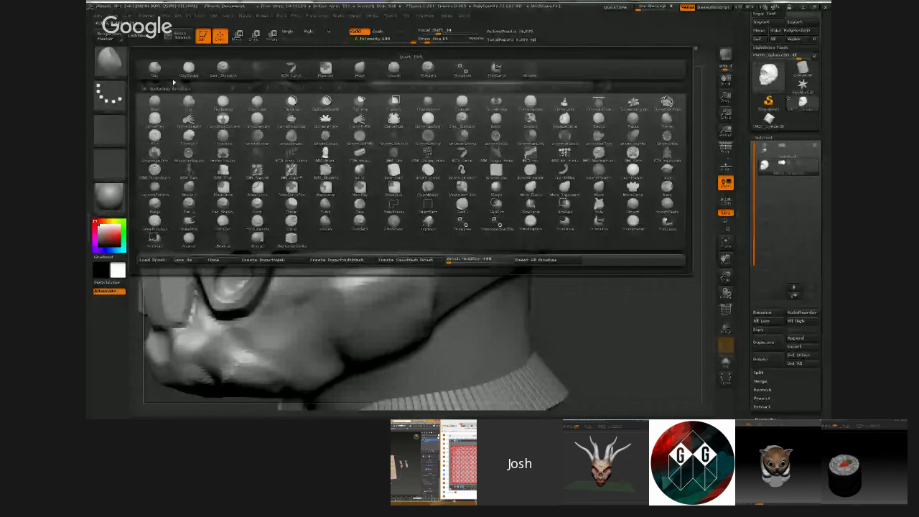
pyautogui.click(297, 194)
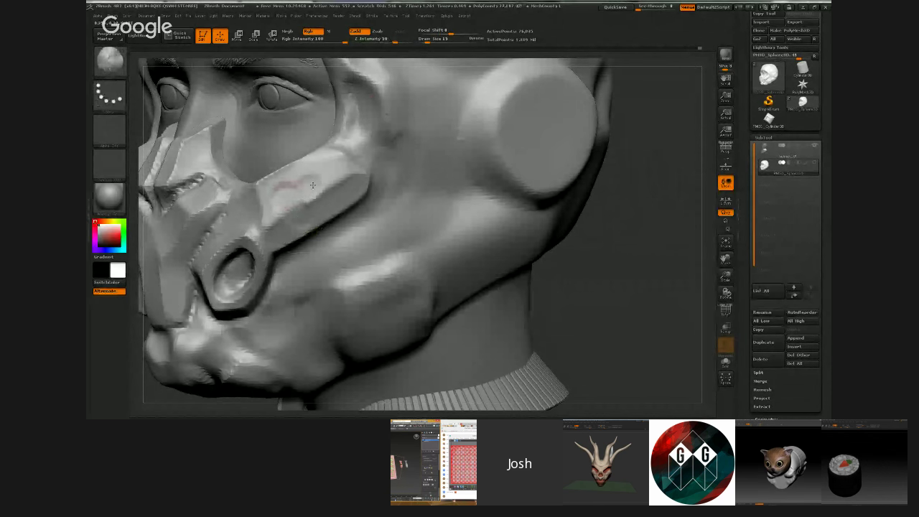
# - Carve a rounded rectangular recess into the upper face of the mask's cheek plate
pyautogui.press('u')
pyautogui.moveTo(298, 184); pyautogui.dragTo(288, 185)
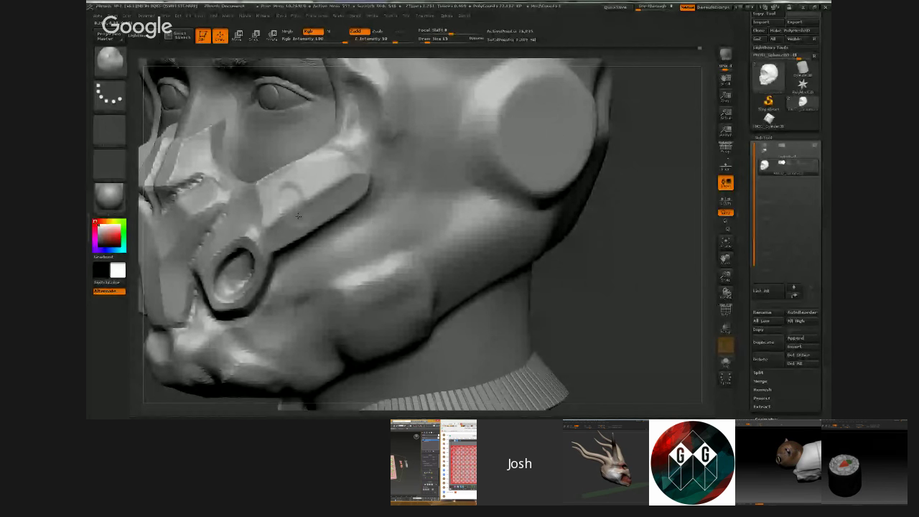
pyautogui.moveTo(298, 216)
pyautogui.mouseDown()
pyautogui.moveTo(319, 202)
pyautogui.moveTo(321, 178)
pyautogui.moveTo(300, 188)
pyautogui.moveTo(300, 219)
pyautogui.moveTo(312, 201)
pyautogui.mouseUp()
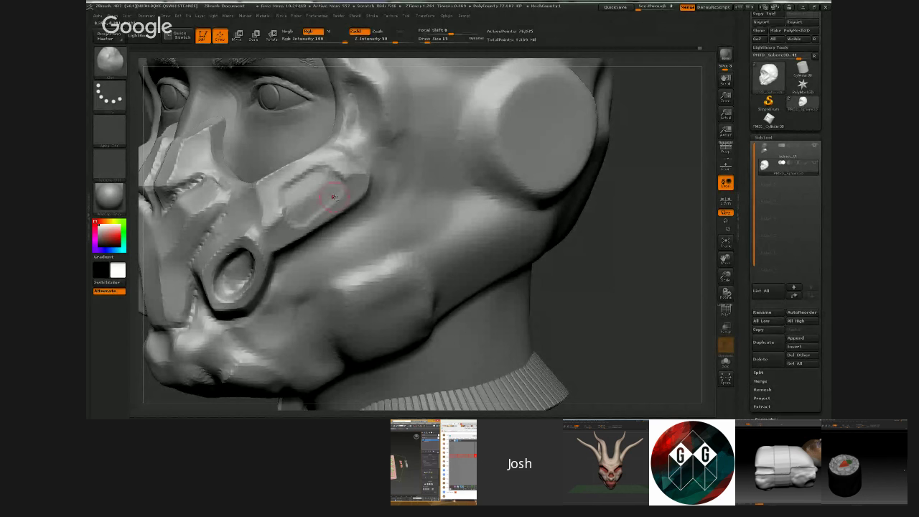
pyautogui.moveTo(327, 203); pyautogui.dragTo(308, 202)
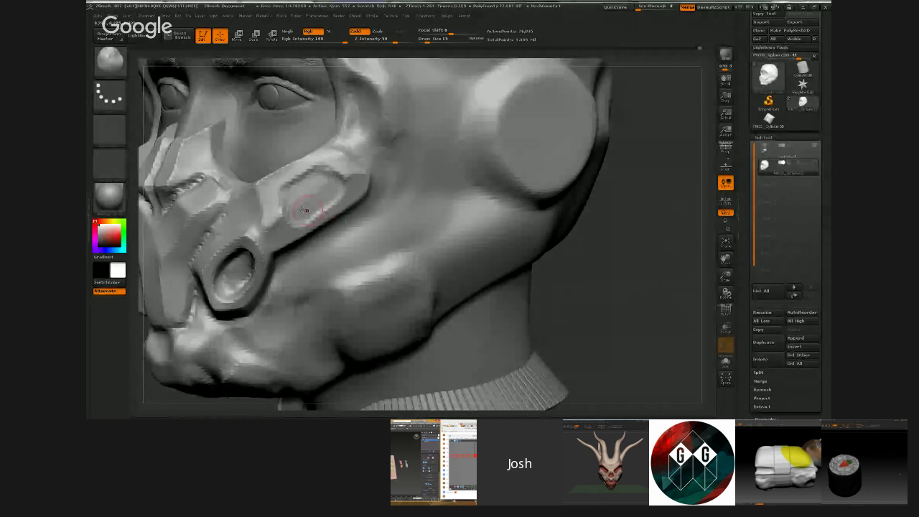
pyautogui.moveTo(635, 267)
pyautogui.keyDown('alt'); pyautogui.mouseDown()
pyautogui.moveTo(609, 246)
pyautogui.moveTo(630, 257)
pyautogui.moveTo(611, 247)
pyautogui.moveTo(627, 304)
pyautogui.moveTo(656, 300)
pyautogui.moveTo(629, 293)
pyautogui.mouseUp(); pyautogui.keyUp('alt')
pyautogui.moveTo(313, 188)
pyautogui.mouseDown()
pyautogui.moveTo(296, 202)
pyautogui.moveTo(320, 195)
pyautogui.moveTo(314, 209)
pyautogui.moveTo(307, 190)
pyautogui.moveTo(309, 204)
pyautogui.mouseUp()
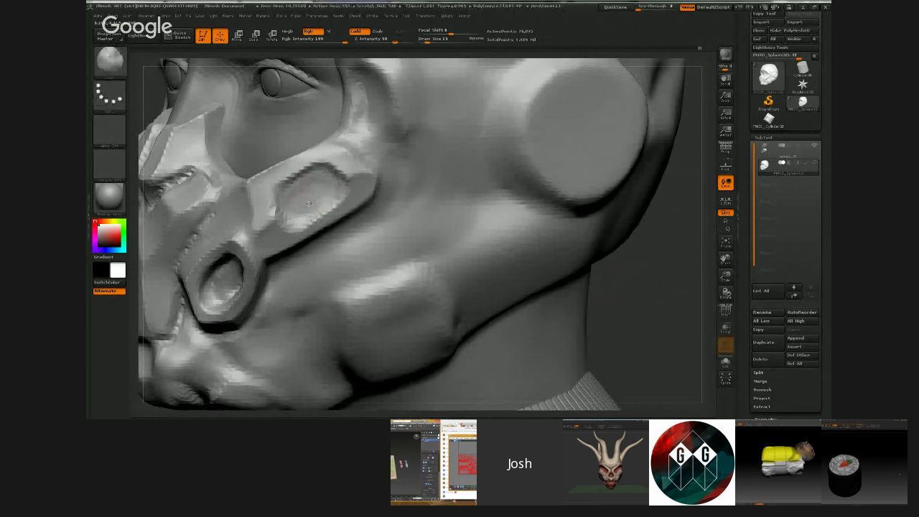
# - Square off the outline and corners of the cheek plate's recessed panel and check it against the whole head
pyautogui.moveTo(618, 299)
pyautogui.mouseDown()
pyautogui.moveTo(616, 248)
pyautogui.moveTo(615, 281)
pyautogui.moveTo(616, 254)
pyautogui.moveTo(574, 257)
pyautogui.moveTo(625, 263)
pyautogui.moveTo(610, 237)
pyautogui.moveTo(539, 234)
pyautogui.moveTo(535, 273)
pyautogui.mouseUp()
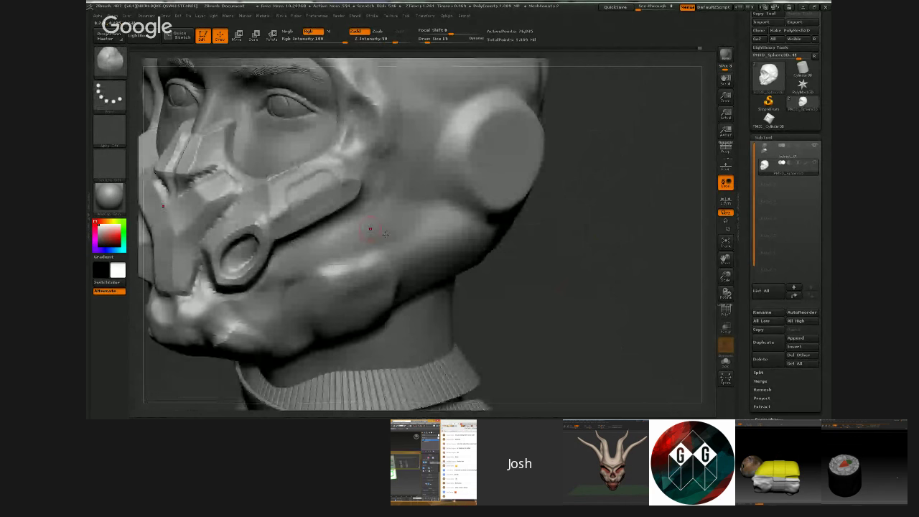
pyautogui.keyDown('alt'); pyautogui.moveTo(612, 284); pyautogui.dragTo(614, 316); pyautogui.keyUp('alt')
pyautogui.moveTo(283, 191); pyautogui.dragTo(305, 194)
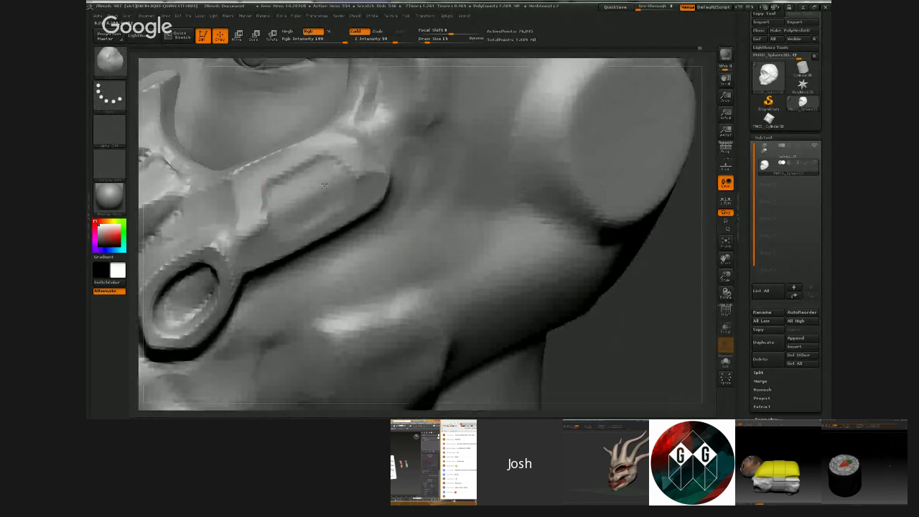
pyautogui.press('f')
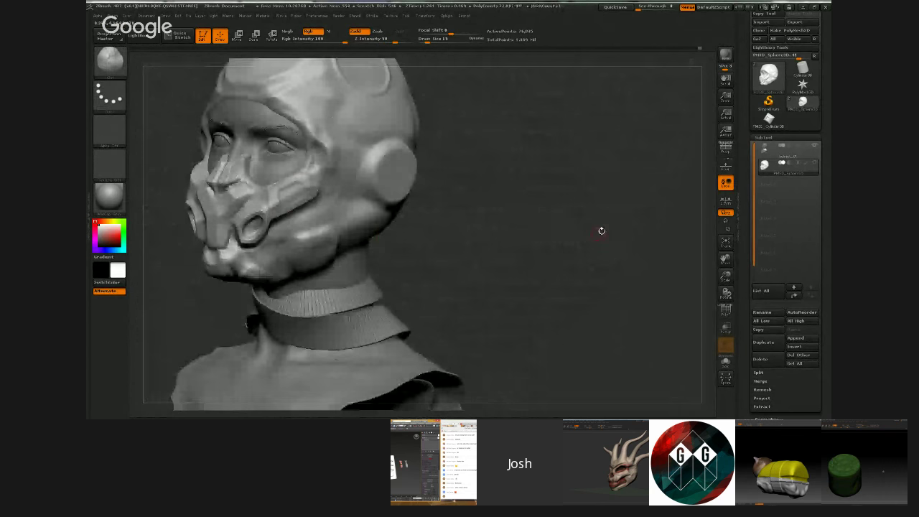
pyautogui.keyDown('alt'); pyautogui.moveTo(601, 230); pyautogui.dragTo(323, 228); pyautogui.keyUp('alt')
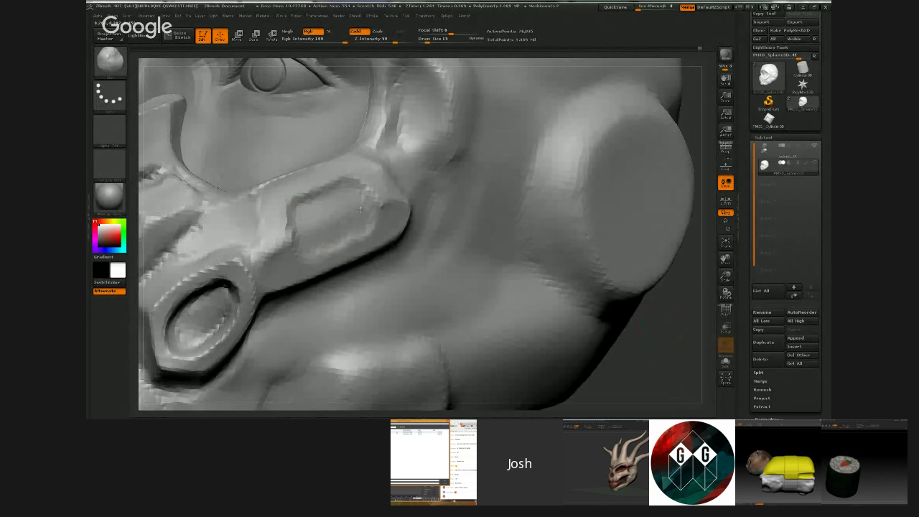
# - Switch to a flattening brush and clean up the cheek plate's surface and edges around the recess, smoothing where needed
pyautogui.moveTo(648, 352)
pyautogui.mouseDown()
pyautogui.moveTo(645, 291)
pyautogui.moveTo(442, 48)
pyautogui.mouseUp()
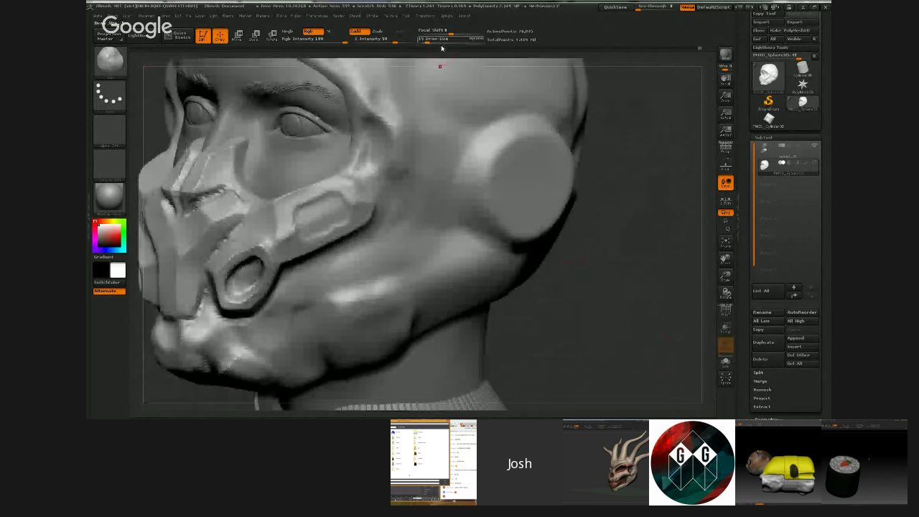
pyautogui.press('b')
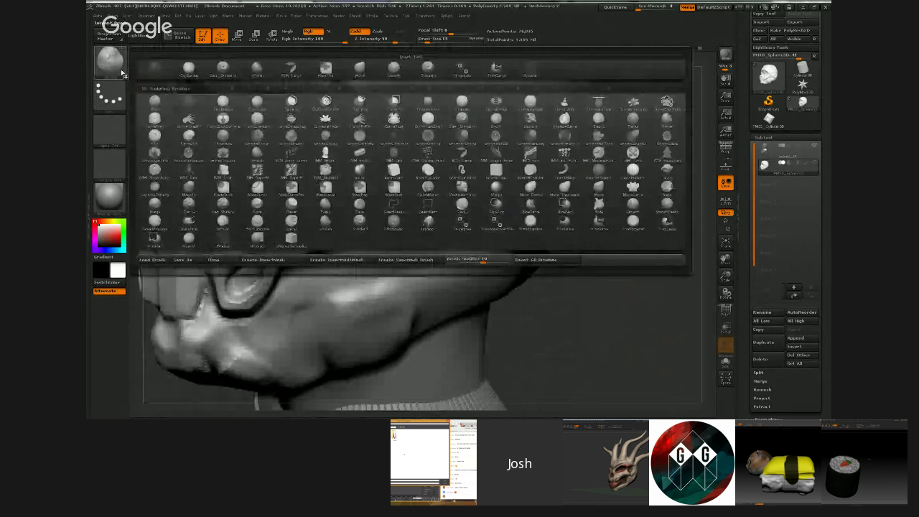
pyautogui.click(257, 68)
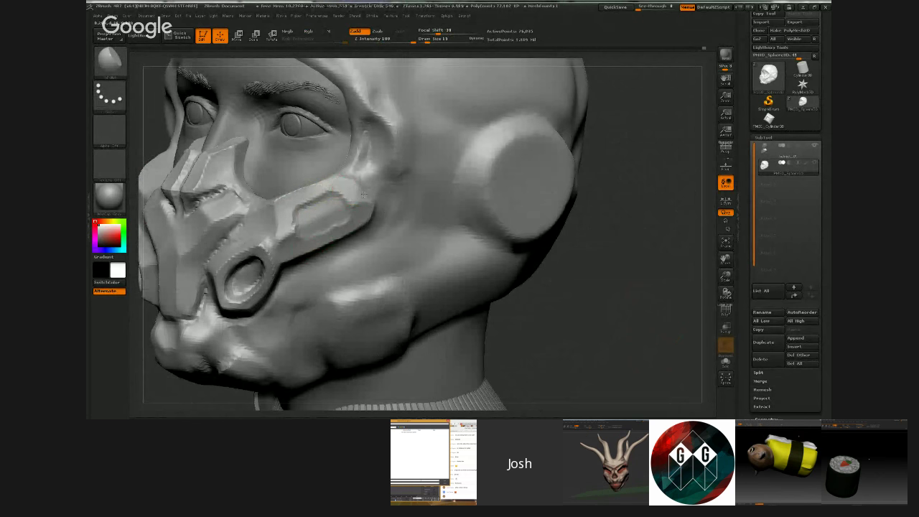
pyautogui.moveTo(540, 280)
pyautogui.mouseDown()
pyautogui.moveTo(604, 317)
pyautogui.moveTo(551, 301)
pyautogui.mouseUp()
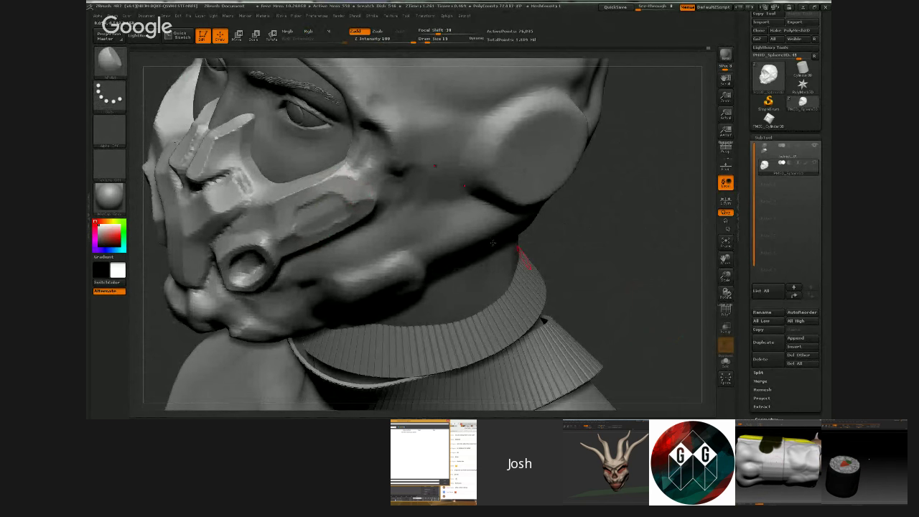
pyautogui.moveTo(492, 243); pyautogui.dragTo(368, 203)
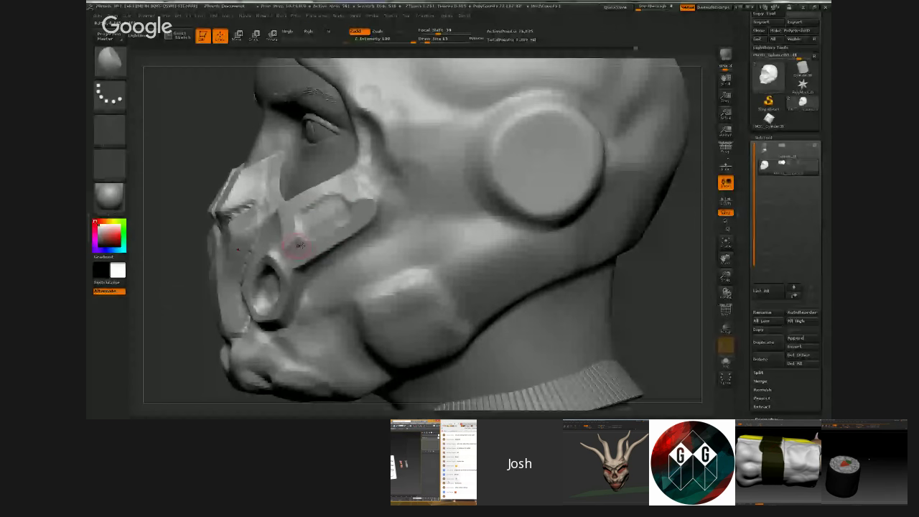
pyautogui.press('shift')
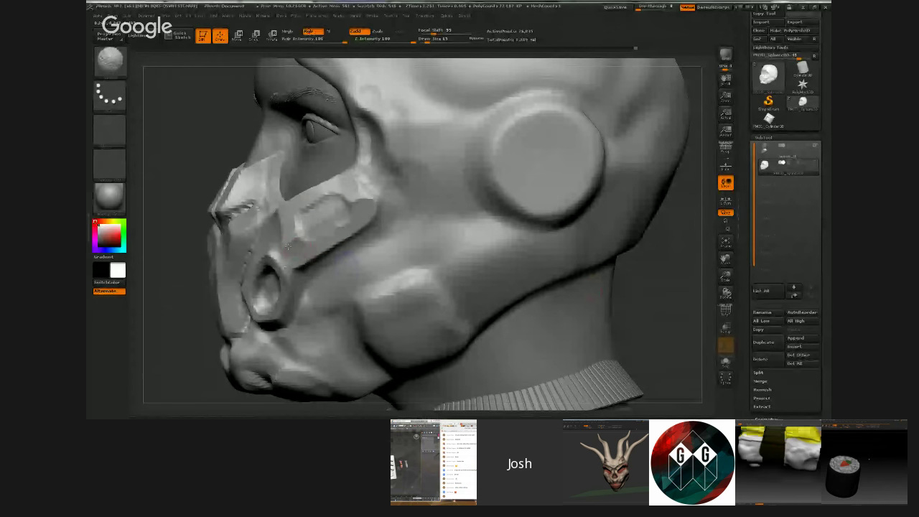
pyautogui.moveTo(664, 296); pyautogui.dragTo(603, 221)
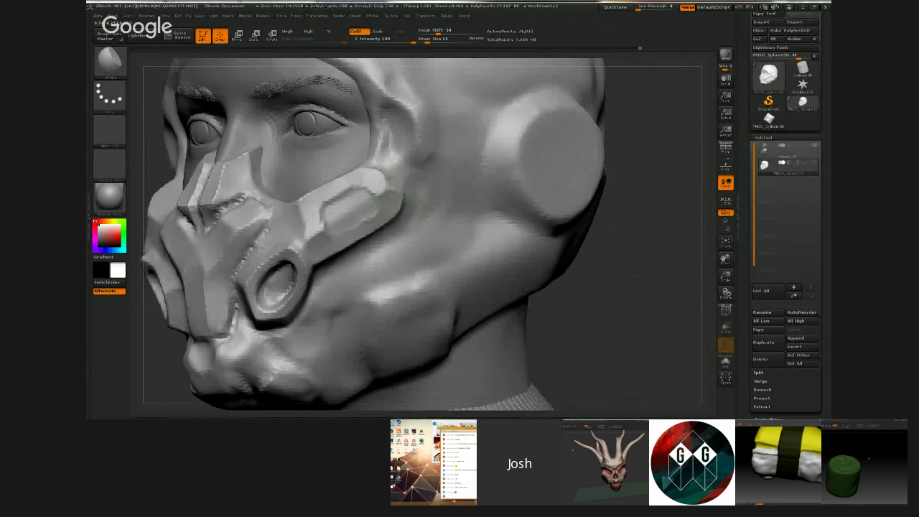
pyautogui.moveTo(623, 285)
pyautogui.mouseDown()
pyautogui.moveTo(553, 277)
pyautogui.moveTo(639, 289)
pyautogui.moveTo(563, 280)
pyautogui.moveTo(585, 281)
pyautogui.mouseUp()
# - Build up the cheek plate's rear end with the ClayBuildup brush and smooth it into the helmet
pyautogui.click(109, 61)
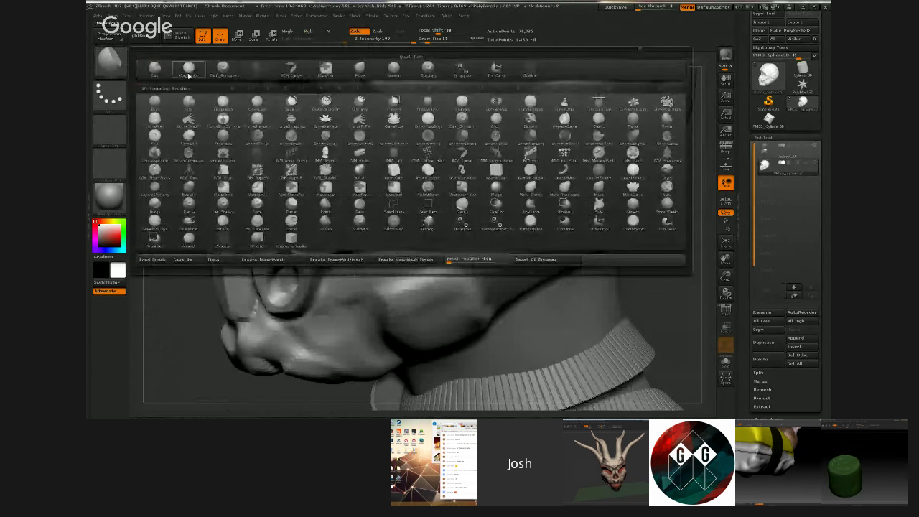
pyautogui.click(188, 70)
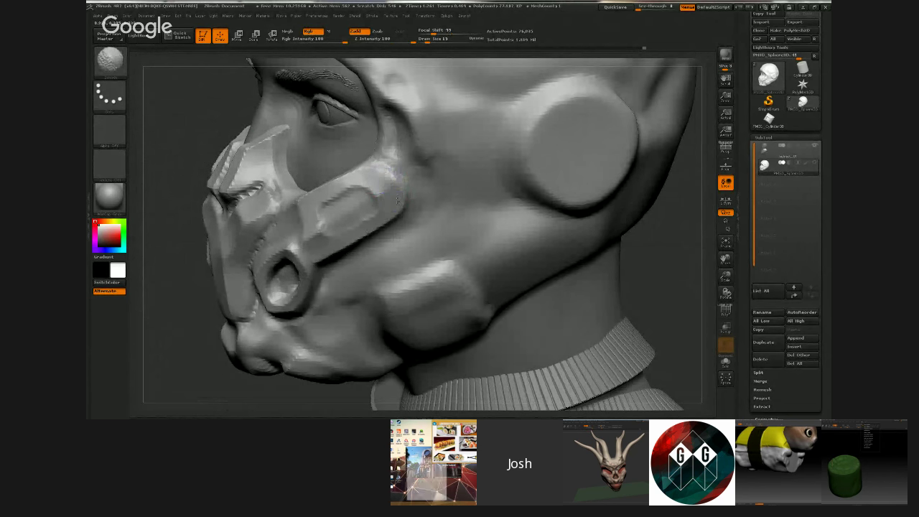
pyautogui.keyDown('shift'); pyautogui.moveTo(389, 185); pyautogui.dragTo(393, 180); pyautogui.keyUp('shift')
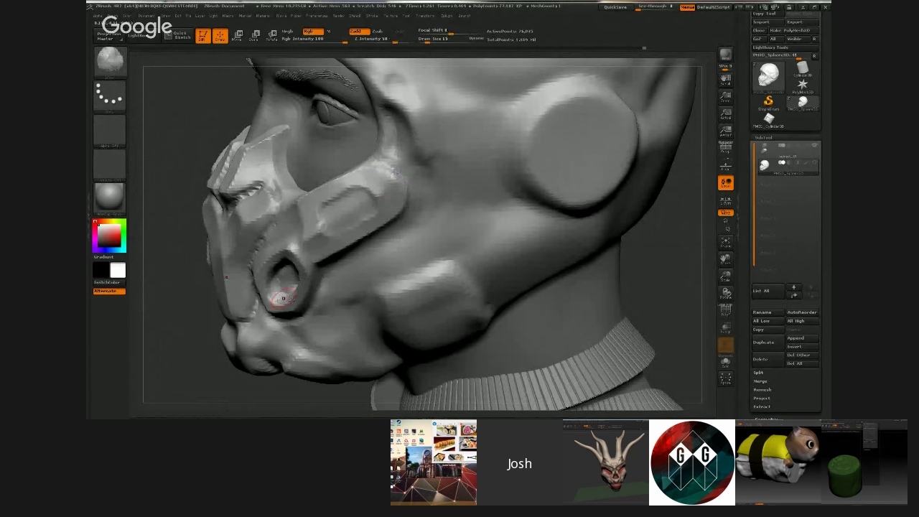
# - Return to the flattening brush and plane the cheek plate's rear end and the surface beside it
pyautogui.click(111, 60)
pyautogui.click(255, 74)
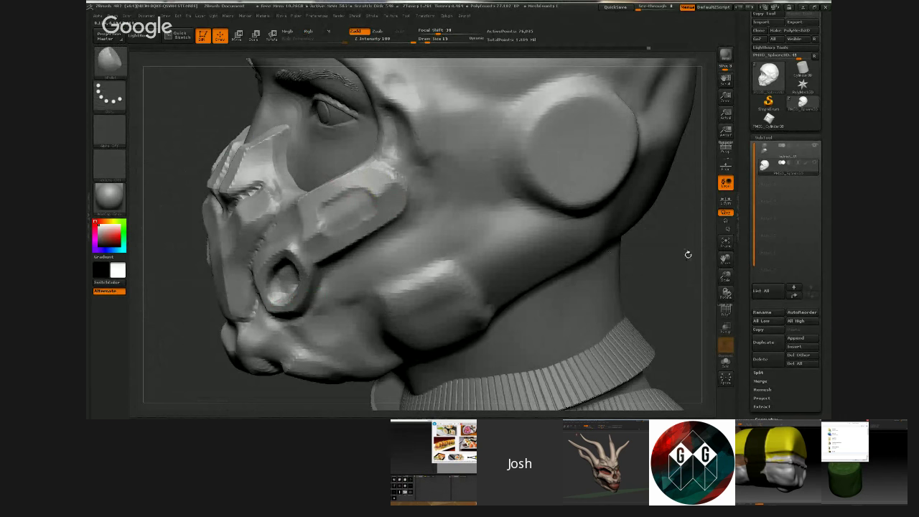
pyautogui.moveTo(687, 254); pyautogui.dragTo(610, 249)
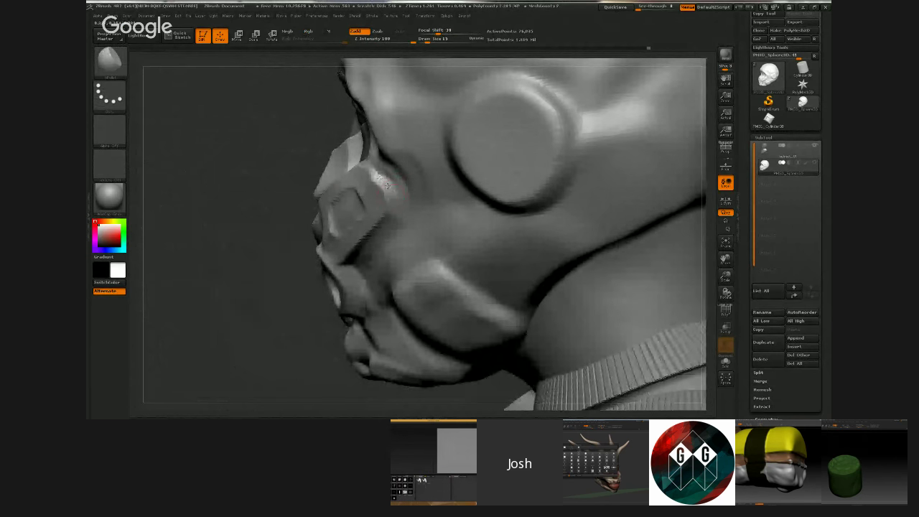
pyautogui.moveTo(291, 301); pyautogui.dragTo(583, 206)
pyautogui.moveTo(584, 205)
pyautogui.keyDown('alt'); pyautogui.mouseDown()
pyautogui.moveTo(594, 261)
pyautogui.moveTo(611, 244)
pyautogui.moveTo(613, 208)
pyautogui.moveTo(567, 239)
pyautogui.moveTo(595, 257)
pyautogui.moveTo(601, 242)
pyautogui.moveTo(603, 281)
pyautogui.moveTo(582, 295)
pyautogui.moveTo(589, 337)
pyautogui.moveTo(584, 255)
pyautogui.moveTo(507, 168)
pyautogui.moveTo(543, 277)
pyautogui.moveTo(576, 287)
pyautogui.moveTo(610, 339)
pyautogui.moveTo(567, 309)
pyautogui.moveTo(554, 341)
pyautogui.moveTo(583, 290)
pyautogui.moveTo(546, 280)
pyautogui.mouseUp(); pyautogui.keyUp('alt')
# - Cut a seam between the cheek plate and the round filter ring with the Dam_Standard brush
pyautogui.click(111, 66)
pyautogui.click(230, 91)
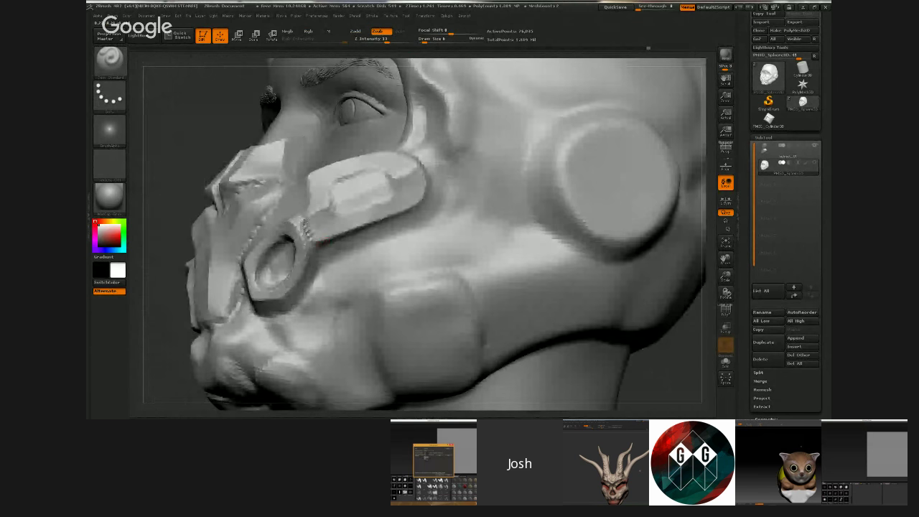
pyautogui.moveTo(305, 220); pyautogui.dragTo(319, 244)
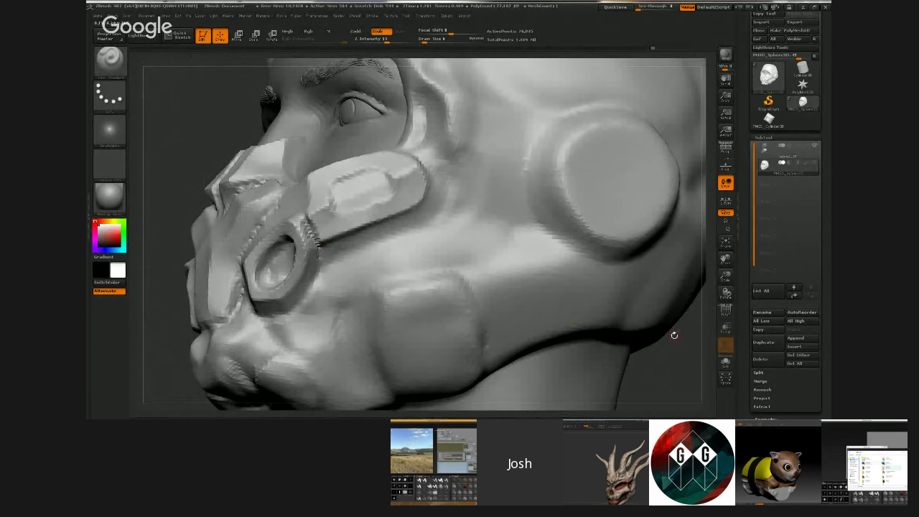
pyautogui.moveTo(674, 335); pyautogui.dragTo(466, 290)
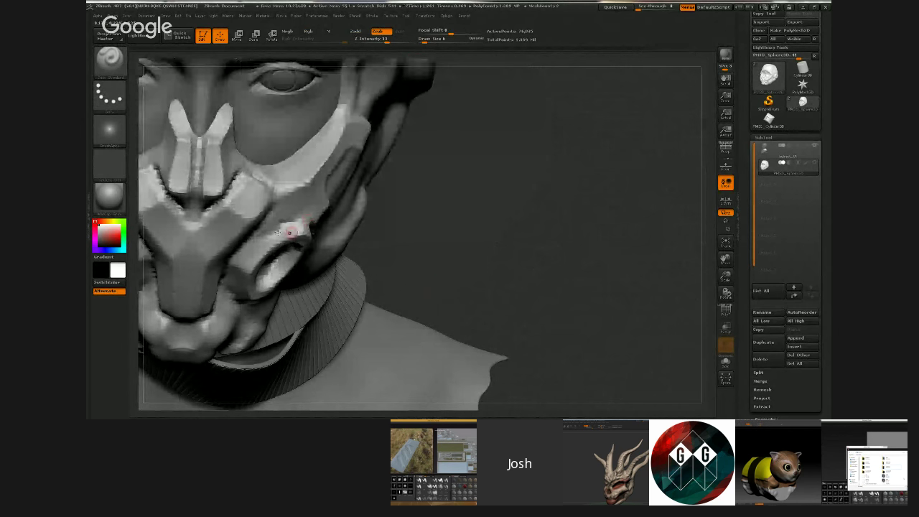
# - Engrave a groove from the filter ring up along the cheek plate towards the eye opening, and save the project
pyautogui.moveTo(574, 223); pyautogui.dragTo(304, 223)
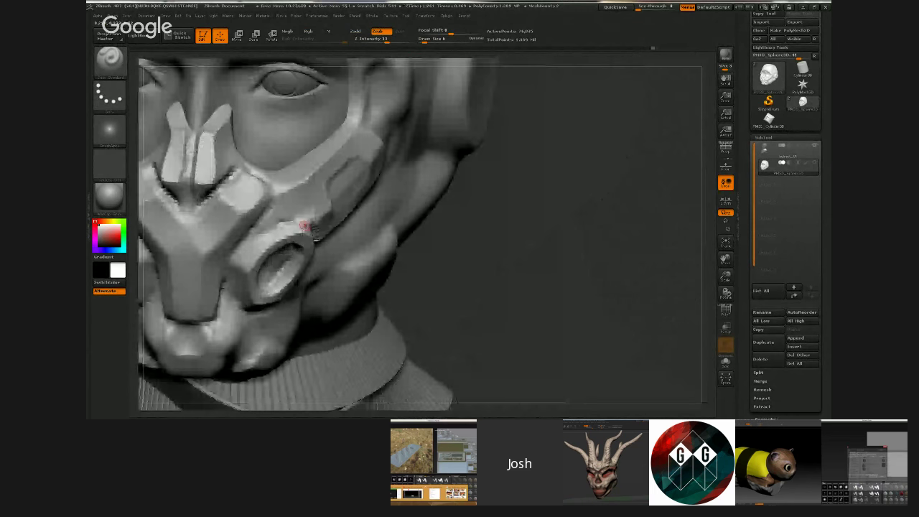
pyautogui.moveTo(513, 247); pyautogui.dragTo(527, 231)
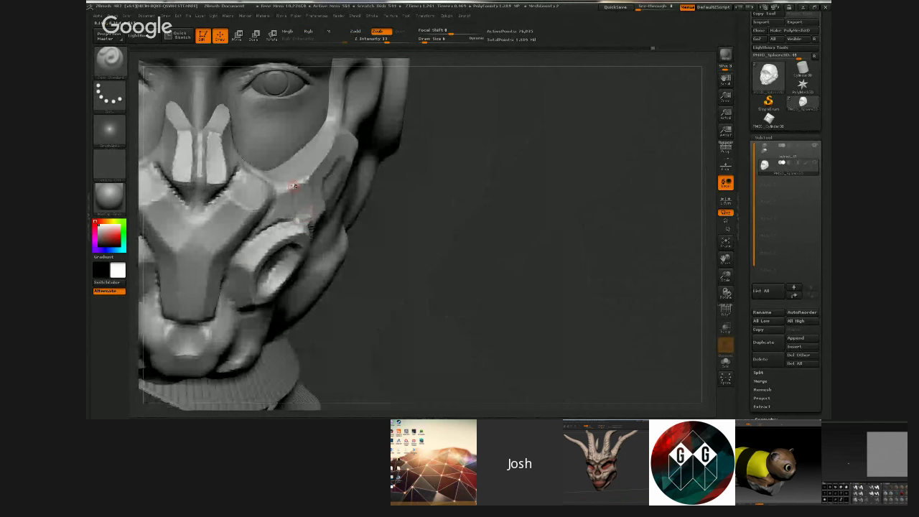
pyautogui.moveTo(297, 205); pyautogui.dragTo(289, 246)
pyautogui.moveTo(312, 198)
pyautogui.mouseDown()
pyautogui.moveTo(303, 199)
pyautogui.moveTo(326, 162)
pyautogui.mouseUp()
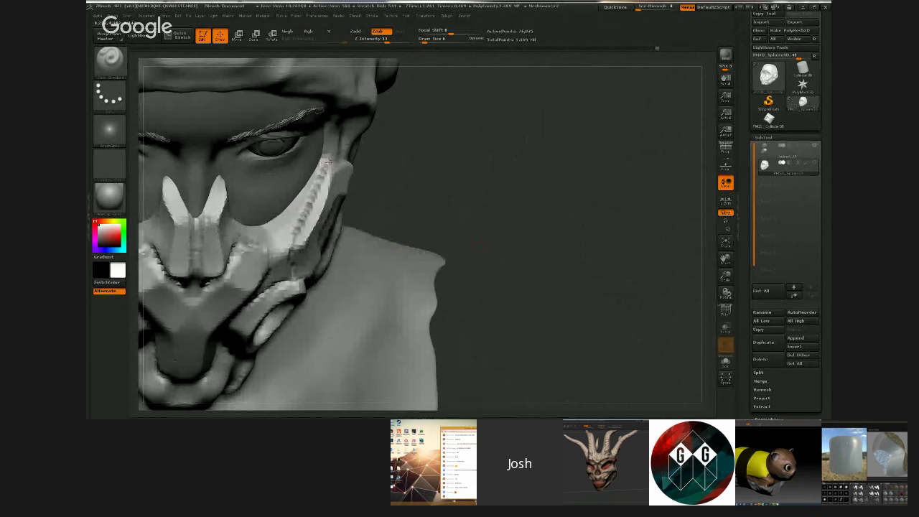
pyautogui.keyDown('alt'); pyautogui.moveTo(459, 201); pyautogui.dragTo(552, 196); pyautogui.keyUp('alt')
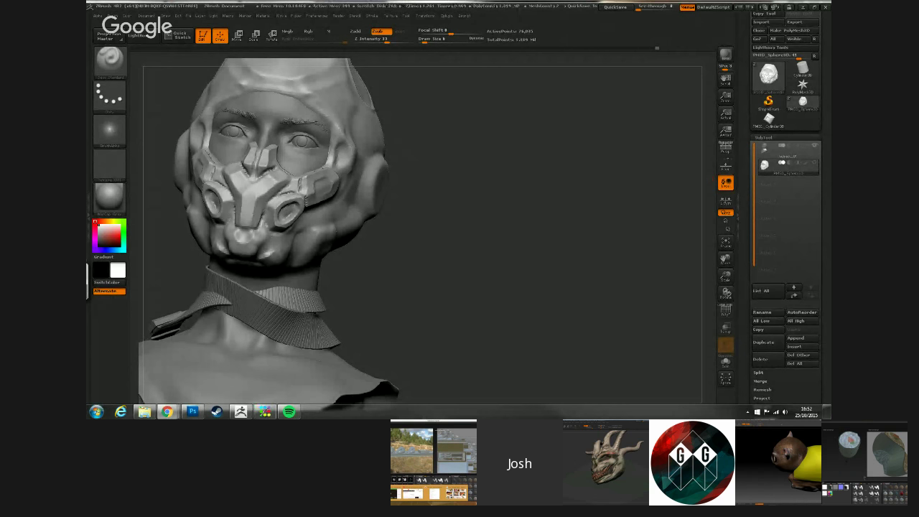
pyautogui.hotkey('ctrl', 's')
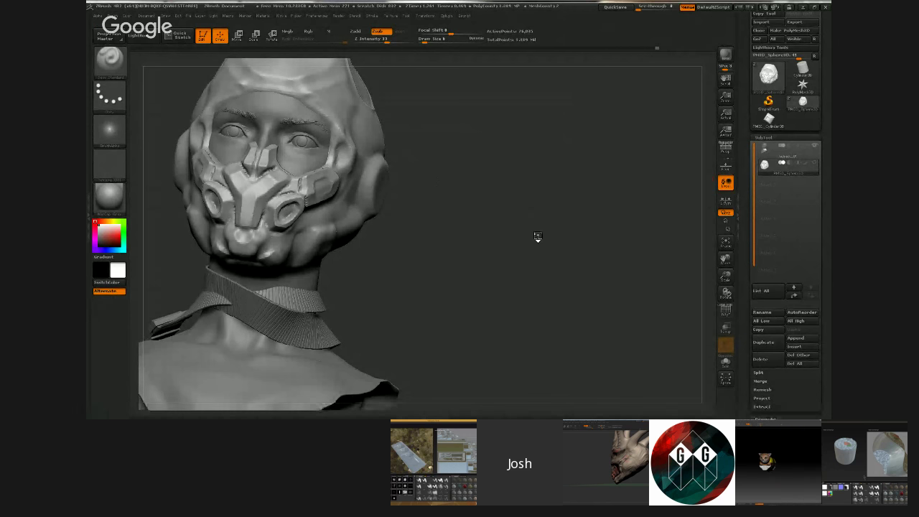
# - Sculpt the sides of the mask's chin bulge with the ClayBuildup brush, undoing a stroke and adjusting the draw size
pyautogui.moveTo(537, 237)
pyautogui.mouseDown()
pyautogui.moveTo(523, 193)
pyautogui.moveTo(535, 237)
pyautogui.moveTo(549, 219)
pyautogui.moveTo(546, 191)
pyautogui.moveTo(557, 281)
pyautogui.moveTo(609, 209)
pyautogui.moveTo(602, 235)
pyautogui.moveTo(551, 234)
pyautogui.mouseUp()
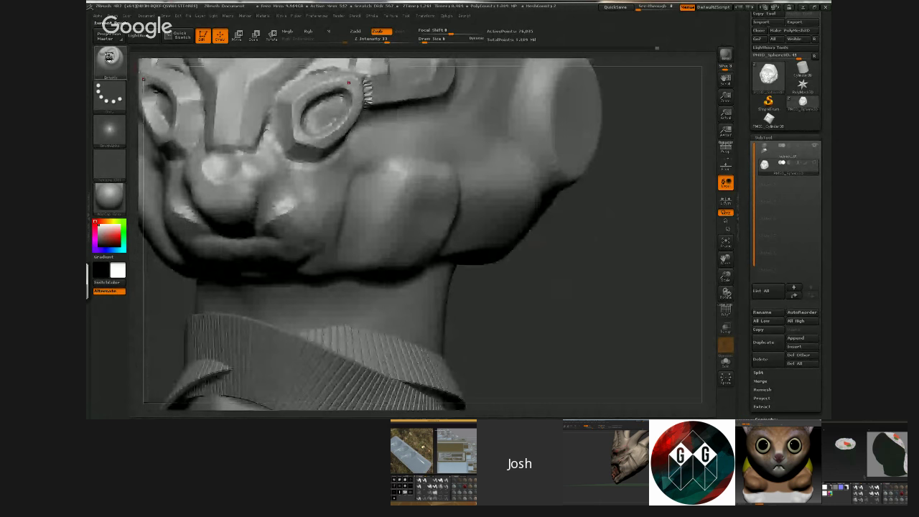
pyautogui.press('2')
pyautogui.click(425, 40)
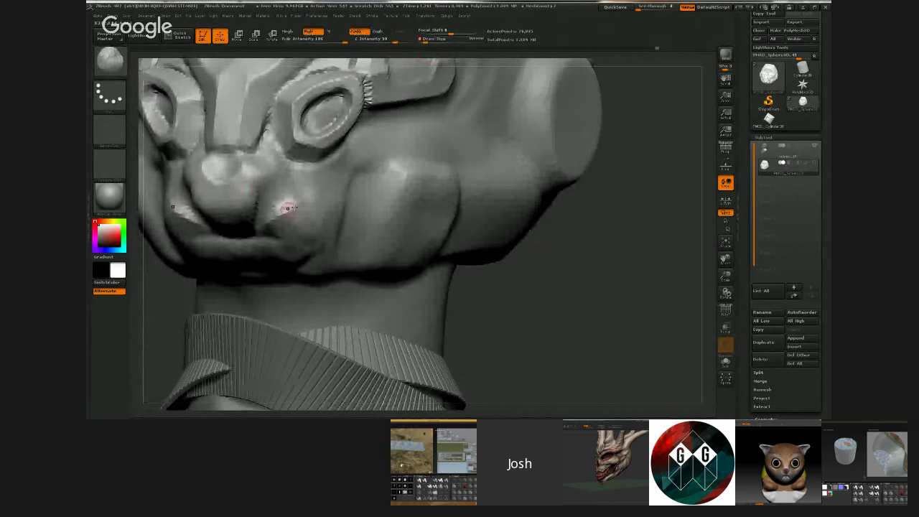
pyautogui.moveTo(285, 208); pyautogui.dragTo(275, 224)
pyautogui.hotkey('ctrl', 'z')
pyautogui.click(423, 41)
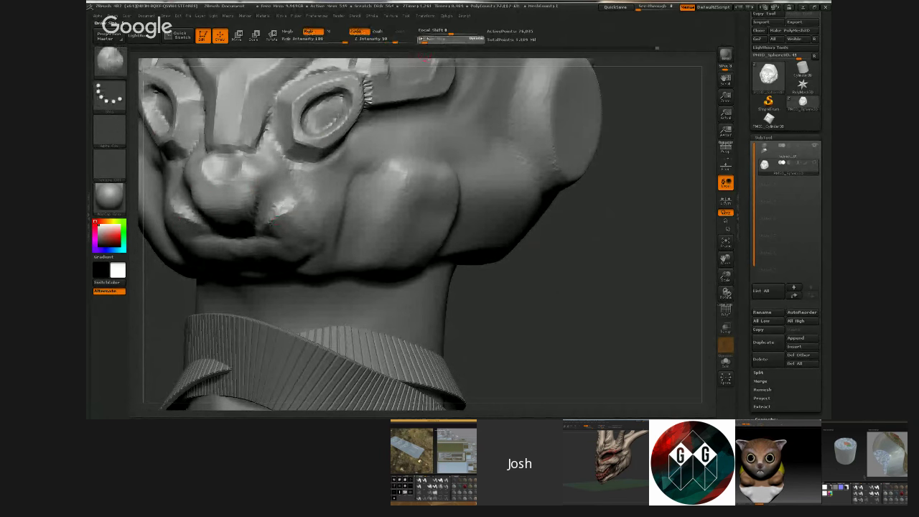
pyautogui.click(425, 41)
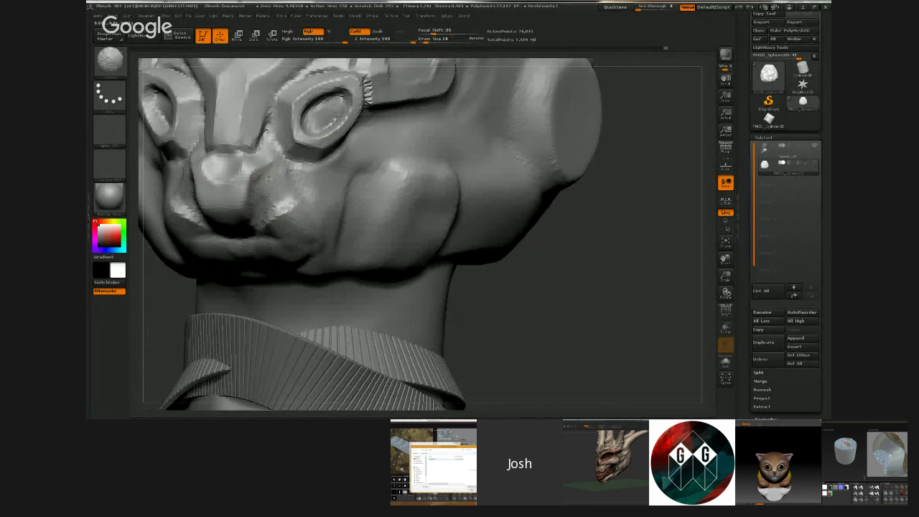
# - Reshape the mask's chin wedge from the front with the Move brush, adjusting the draw size
pyautogui.moveTo(512, 291)
pyautogui.mouseDown()
pyautogui.moveTo(543, 310)
pyautogui.moveTo(530, 257)
pyautogui.moveTo(544, 287)
pyautogui.moveTo(610, 246)
pyautogui.moveTo(600, 188)
pyautogui.mouseUp()
pyautogui.press('b')
pyautogui.press('m')
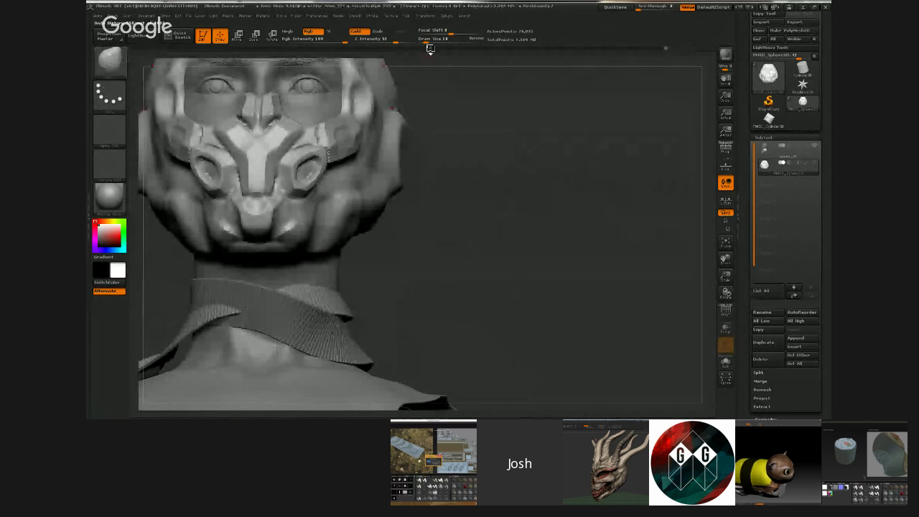
pyautogui.click(432, 43)
pyautogui.keyDown('alt'); pyautogui.moveTo(495, 237); pyautogui.dragTo(505, 291); pyautogui.keyUp('alt')
pyautogui.moveTo(301, 202); pyautogui.dragTo(285, 207)
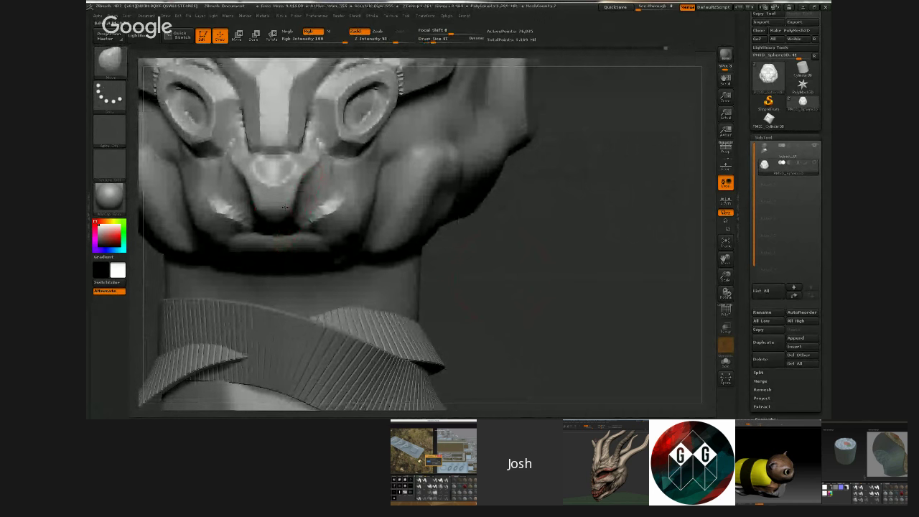
pyautogui.keyDown('alt'); pyautogui.moveTo(532, 288); pyautogui.dragTo(549, 233); pyautogui.keyUp('alt')
pyautogui.keyDown('alt'); pyautogui.moveTo(549, 234); pyautogui.dragTo(343, 310); pyautogui.keyUp('alt')
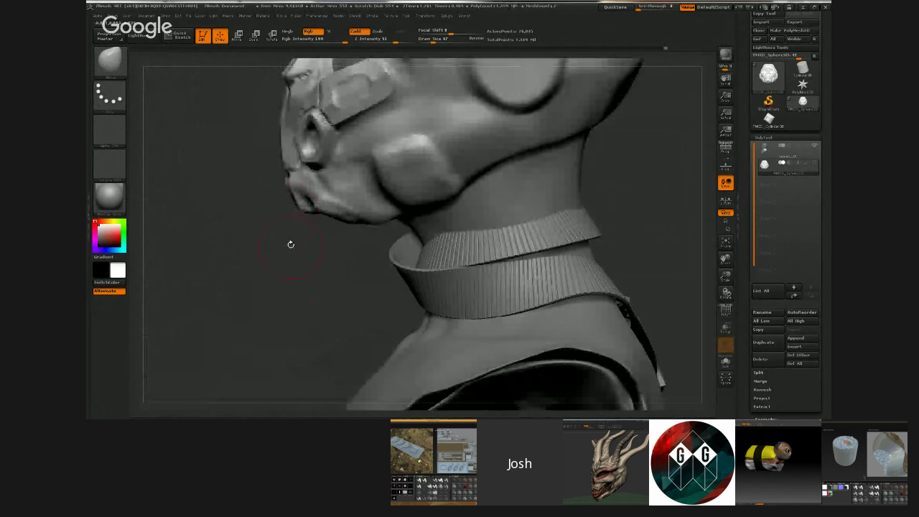
# - Refine the chin wedge's outline at a smaller brush size and smooth the surface beside it
pyautogui.moveTo(291, 244)
pyautogui.mouseDown()
pyautogui.moveTo(317, 255)
pyautogui.moveTo(546, 185)
pyautogui.moveTo(574, 228)
pyautogui.moveTo(551, 207)
pyautogui.mouseUp()
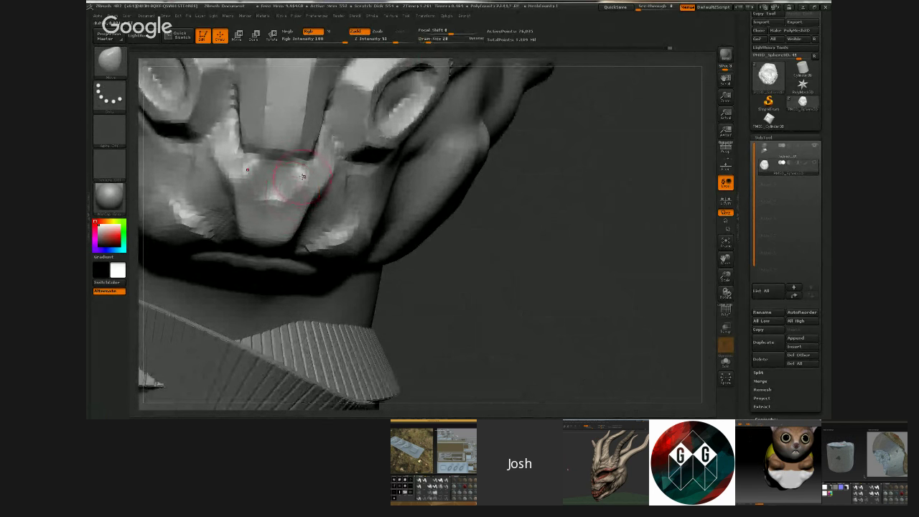
pyautogui.moveTo(544, 275)
pyautogui.mouseDown()
pyautogui.moveTo(531, 288)
pyautogui.moveTo(542, 226)
pyautogui.moveTo(566, 274)
pyautogui.moveTo(535, 233)
pyautogui.mouseUp()
pyautogui.moveTo(313, 209)
pyautogui.keyDown('shift'); pyautogui.mouseDown()
pyautogui.moveTo(324, 199)
pyautogui.moveTo(334, 214)
pyautogui.mouseUp(); pyautogui.keyUp('shift')
pyautogui.moveTo(378, 252); pyautogui.dragTo(628, 273)
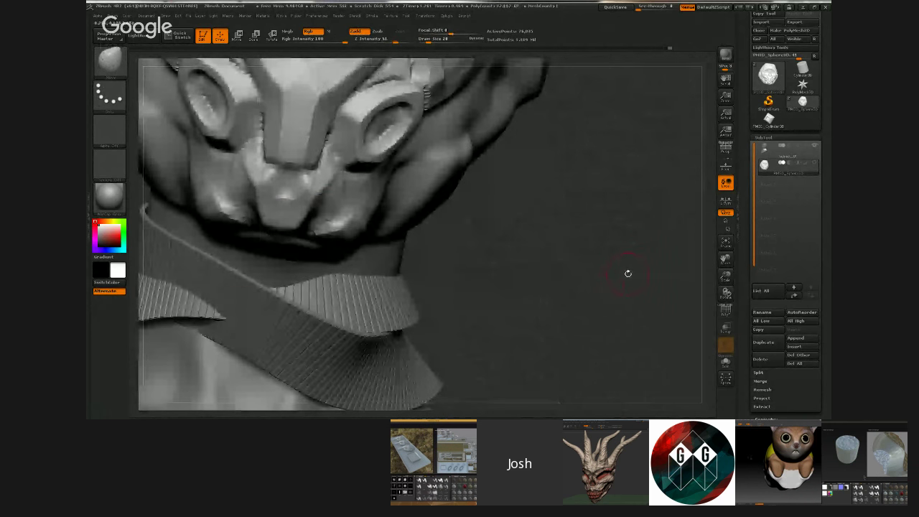
# - Return to the flattening brush and plane the front and underside of the chin wedge
pyautogui.press('b')
pyautogui.click(284, 239)
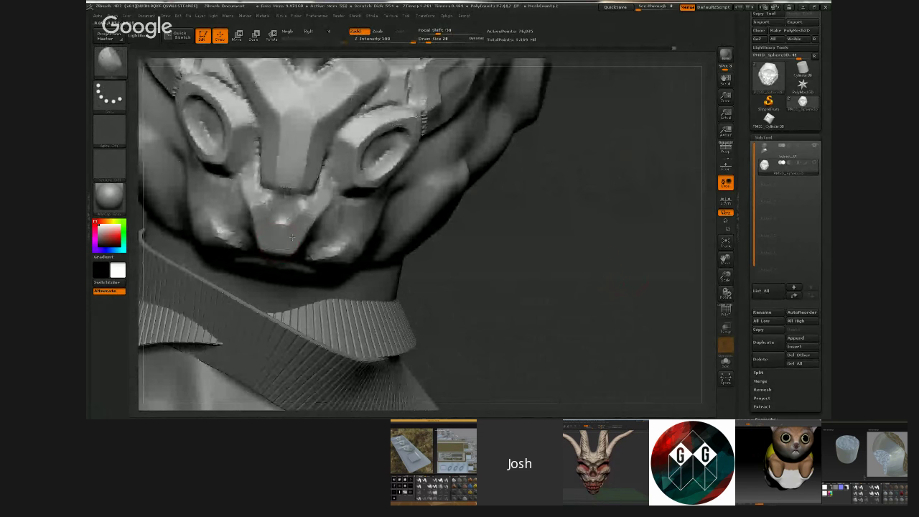
pyautogui.moveTo(643, 285); pyautogui.dragTo(545, 269)
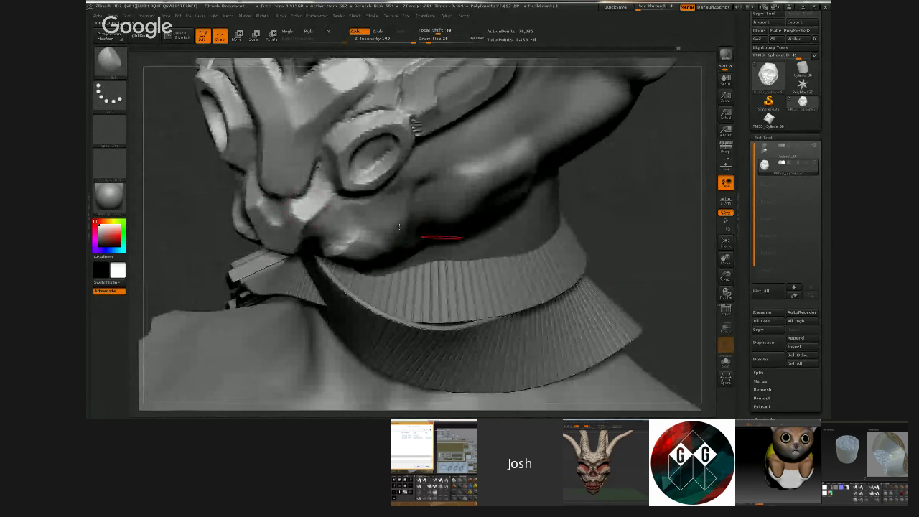
pyautogui.moveTo(600, 220); pyautogui.dragTo(392, 244)
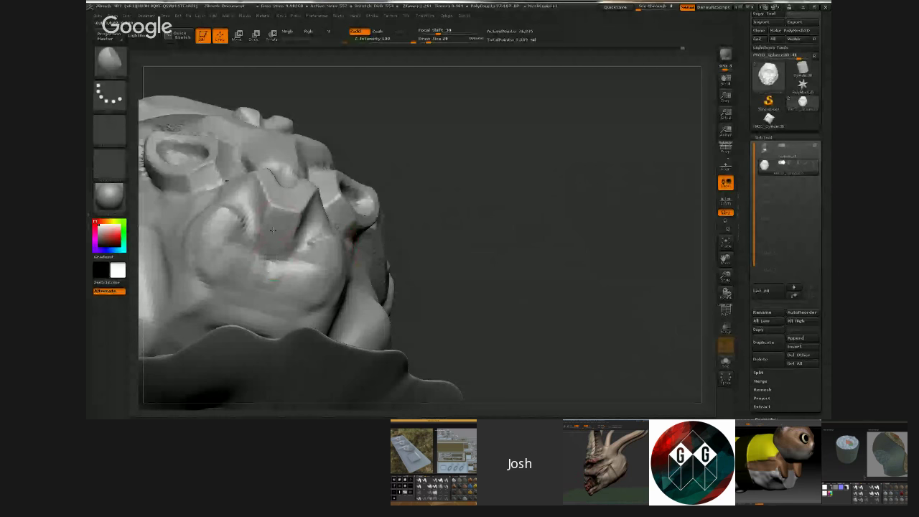
pyautogui.moveTo(273, 229); pyautogui.dragTo(378, 228, button='right')
pyautogui.moveTo(321, 201); pyautogui.dragTo(330, 215)
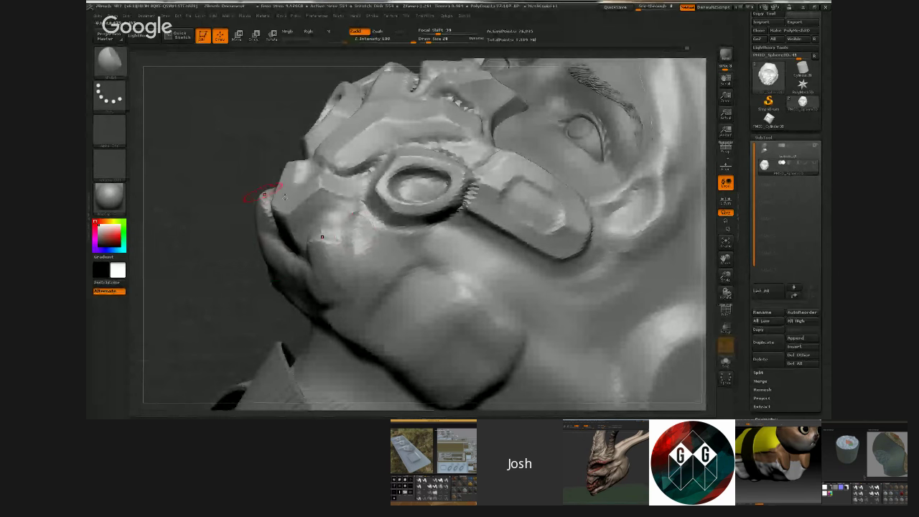
# - Reduce the draw size to 14 and flatten the surface along the cheek plate's lower edge and rear end
pyautogui.keyDown('alt'); pyautogui.moveTo(240, 193); pyautogui.dragTo(386, 193); pyautogui.keyUp('alt')
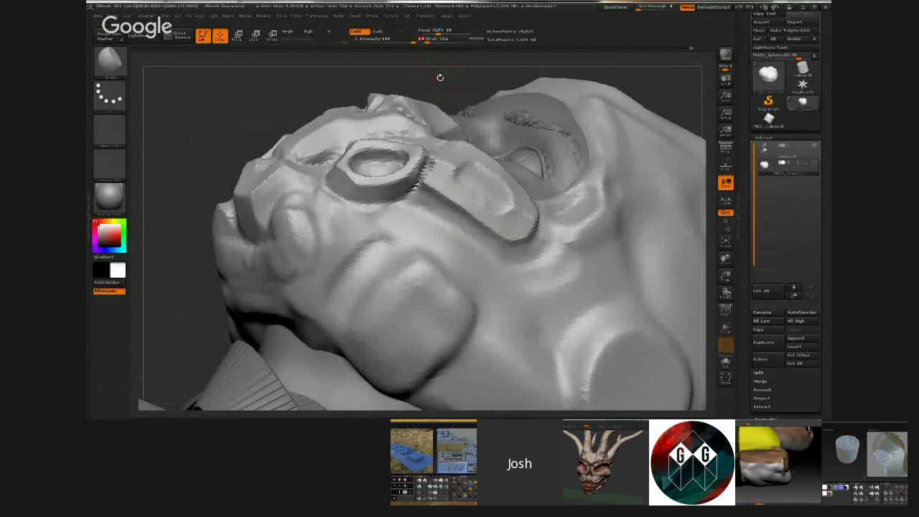
pyautogui.moveTo(440, 77); pyautogui.dragTo(450, 208)
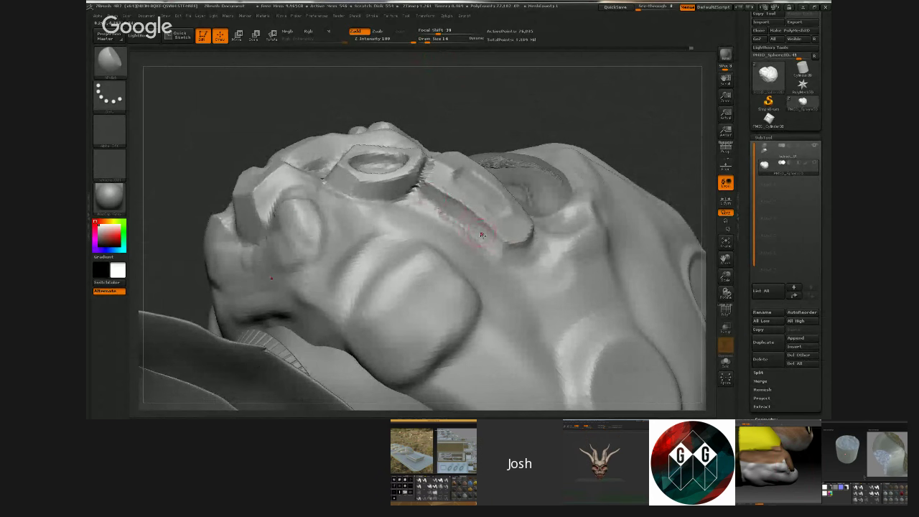
pyautogui.moveTo(531, 97)
pyautogui.mouseDown()
pyautogui.moveTo(541, 112)
pyautogui.moveTo(475, 205)
pyautogui.moveTo(518, 225)
pyautogui.moveTo(516, 243)
pyautogui.moveTo(508, 235)
pyautogui.moveTo(528, 225)
pyautogui.mouseUp()
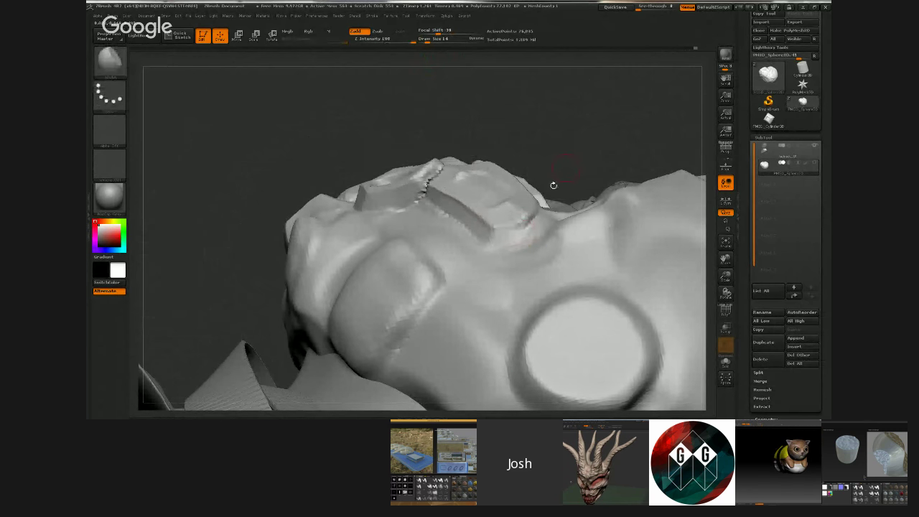
pyautogui.moveTo(552, 184)
pyautogui.mouseDown()
pyautogui.moveTo(561, 174)
pyautogui.moveTo(583, 179)
pyautogui.moveTo(534, 220)
pyautogui.mouseUp()
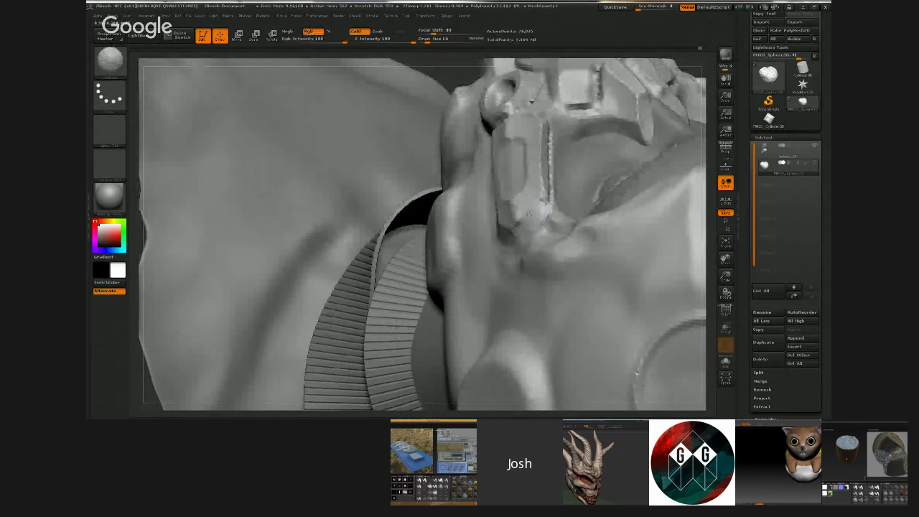
pyautogui.press('f')
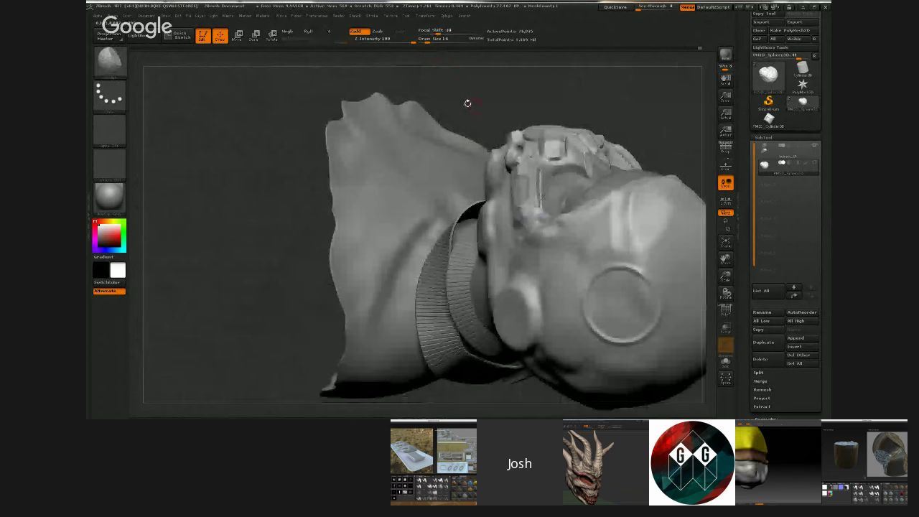
# - Check the bust from the front and side, and append a sphere as a new subtool
pyautogui.moveTo(467, 103); pyautogui.dragTo(627, 219)
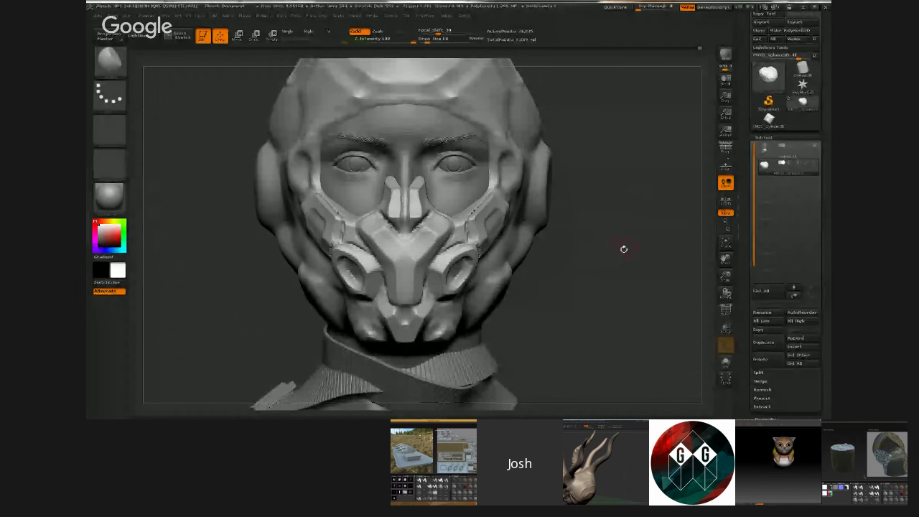
pyautogui.moveTo(623, 248)
pyautogui.mouseDown()
pyautogui.moveTo(310, 324)
pyautogui.moveTo(345, 269)
pyautogui.mouseUp()
pyautogui.keyDown('alt'); pyautogui.moveTo(451, 230); pyautogui.dragTo(312, 240); pyautogui.keyUp('alt')
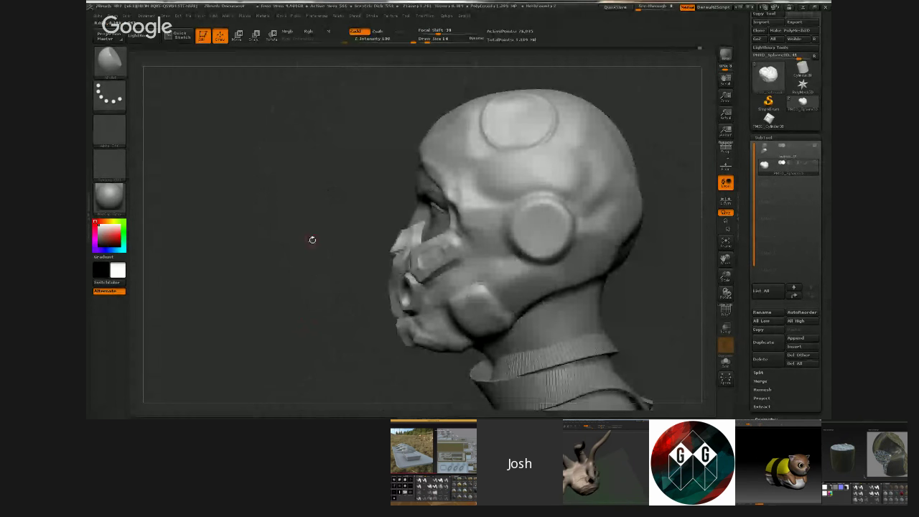
pyautogui.moveTo(682, 277)
pyautogui.mouseDown()
pyautogui.moveTo(657, 278)
pyautogui.moveTo(643, 265)
pyautogui.mouseUp()
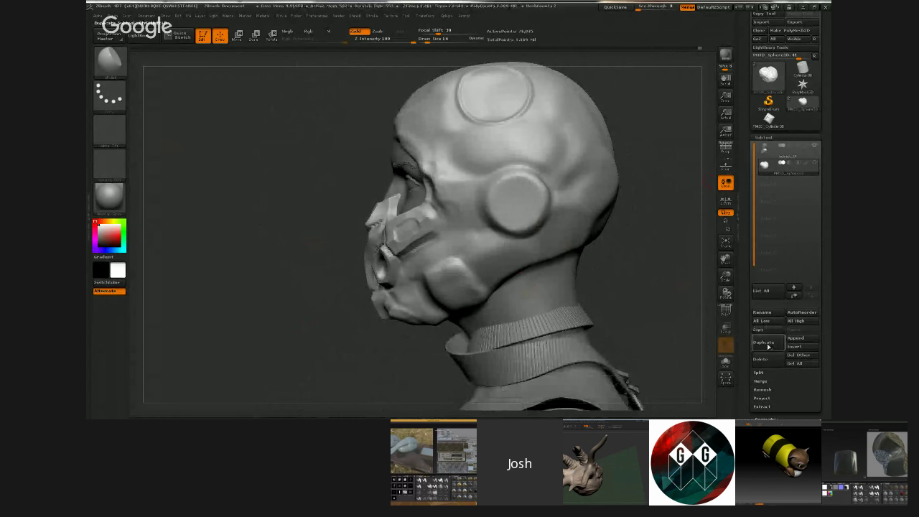
pyautogui.click(800, 339)
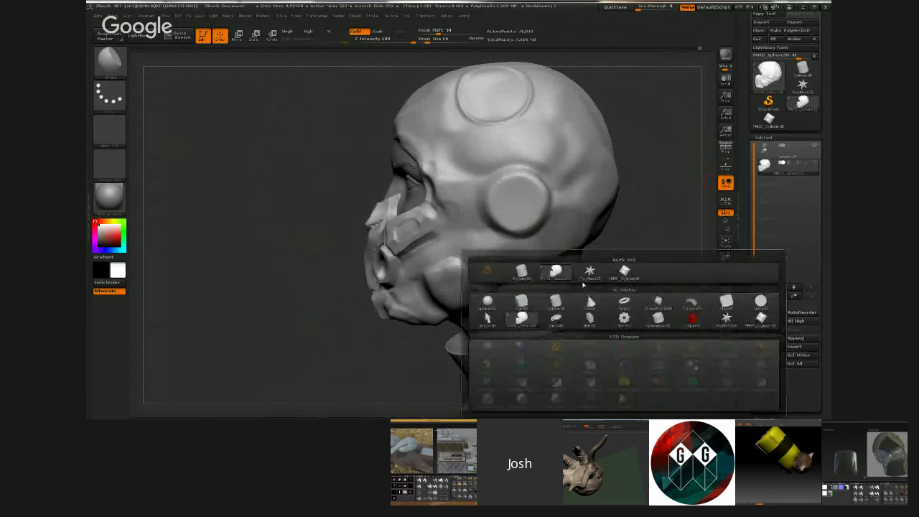
pyautogui.click(518, 320)
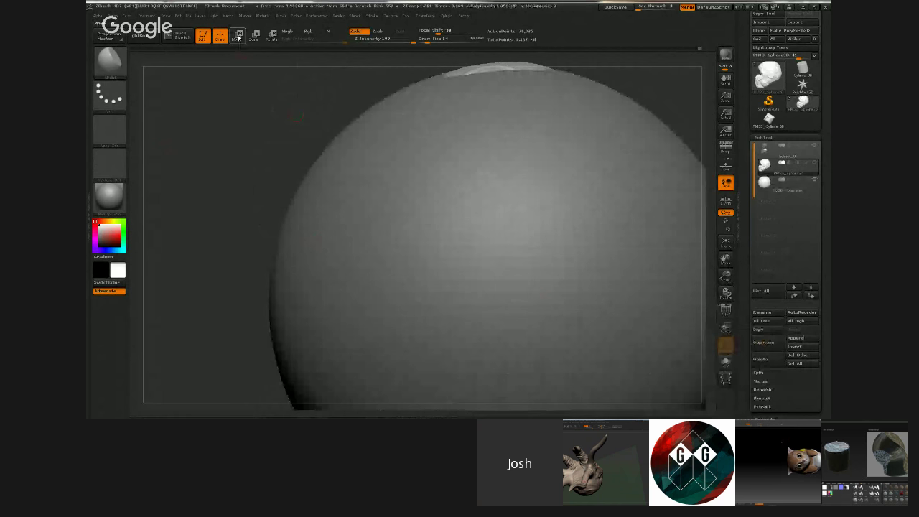
# - Select the appended sphere, toggle symmetry and scale the sphere down to about the size of the head
pyautogui.keyDown('alt'); pyautogui.click(396, 127); pyautogui.keyUp('alt')
pyautogui.click(254, 36)
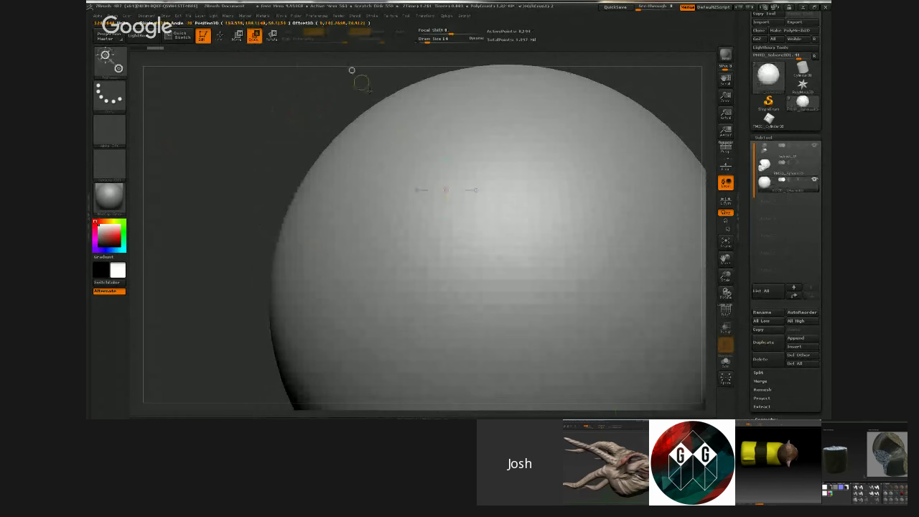
pyautogui.click(426, 16)
pyautogui.click(455, 206)
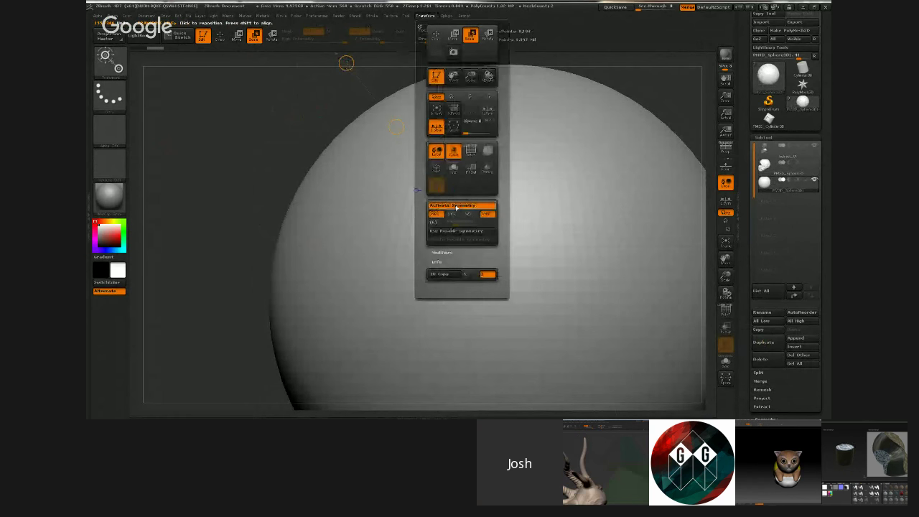
pyautogui.moveTo(346, 63); pyautogui.dragTo(379, 109)
pyautogui.moveTo(294, 191); pyautogui.dragTo(290, 230)
pyautogui.moveTo(345, 64); pyautogui.dragTo(343, 60)
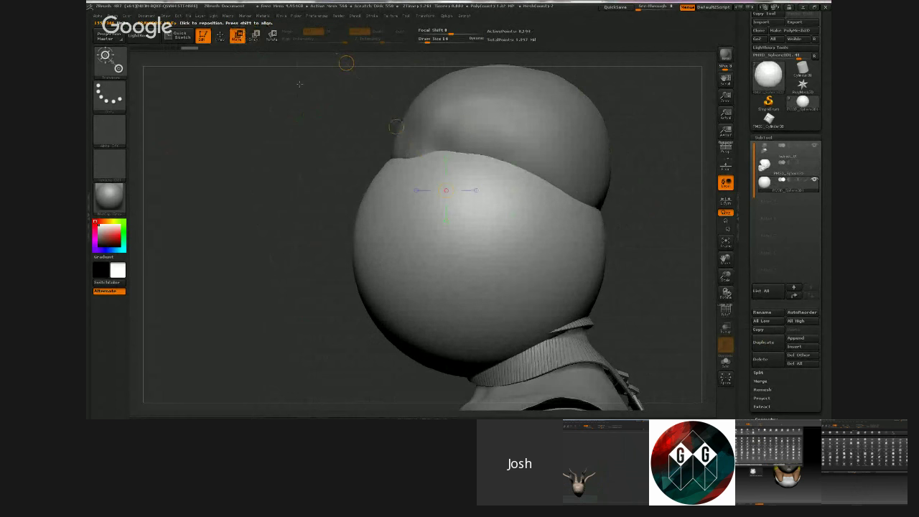
# - Try to move the sphere up over the head, and toggle the helmet subtool's visibility
pyautogui.moveTo(396, 127); pyautogui.dragTo(407, 27)
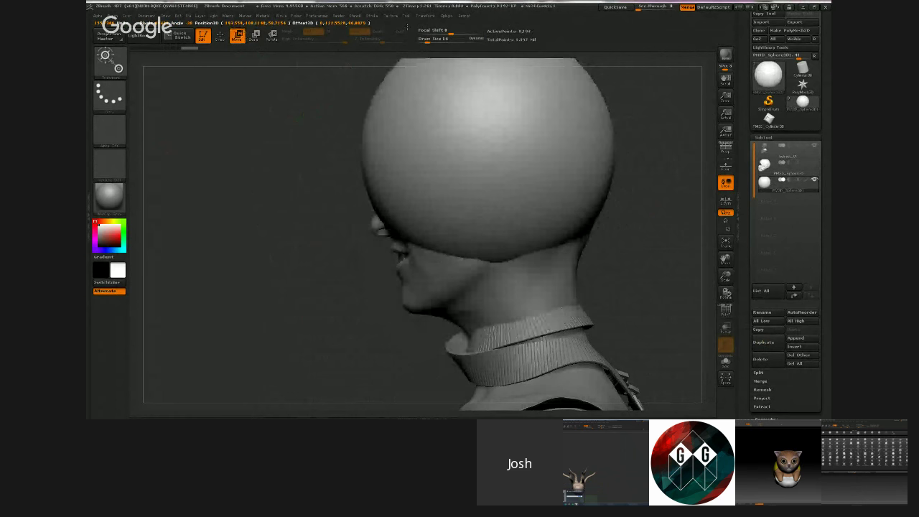
pyautogui.hotkey('ctrl', 'z')
pyautogui.click(814, 163)
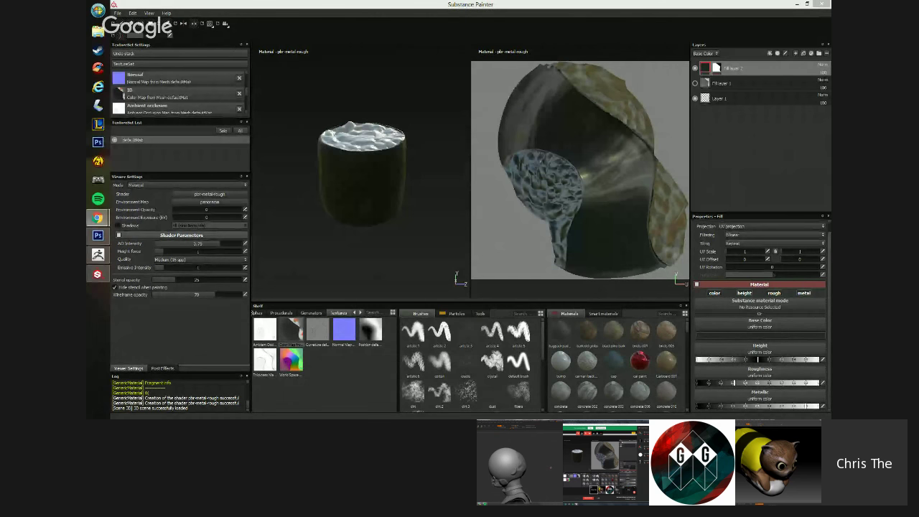
# - In Substance Painter, view the sushi roll from above and add a new fill layer on top of the stack
pyautogui.click(420, 161)
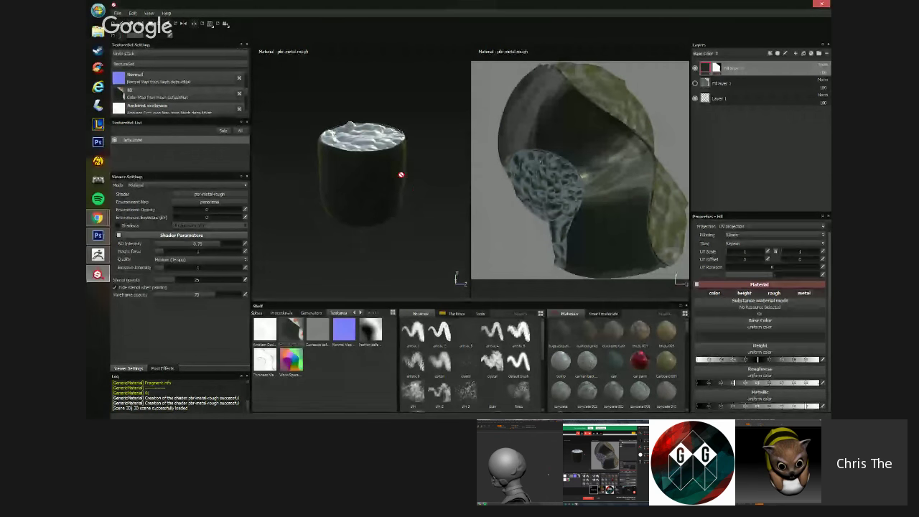
pyautogui.moveTo(399, 174)
pyautogui.keyDown('alt'); pyautogui.mouseDown()
pyautogui.moveTo(376, 227)
pyautogui.moveTo(387, 168)
pyautogui.moveTo(375, 151)
pyautogui.moveTo(362, 268)
pyautogui.mouseUp(); pyautogui.keyUp('alt')
pyautogui.keyDown('alt'); pyautogui.moveTo(356, 186); pyautogui.dragTo(359, 155, button='right'); pyautogui.keyUp('alt')
pyautogui.moveTo(359, 155)
pyautogui.keyDown('alt'); pyautogui.mouseDown()
pyautogui.moveTo(368, 149)
pyautogui.moveTo(371, 207)
pyautogui.moveTo(363, 166)
pyautogui.moveTo(377, 169)
pyautogui.mouseUp(); pyautogui.keyUp('alt')
pyautogui.keyDown('alt'); pyautogui.moveTo(377, 170); pyautogui.dragTo(382, 174, button='right'); pyautogui.keyUp('alt')
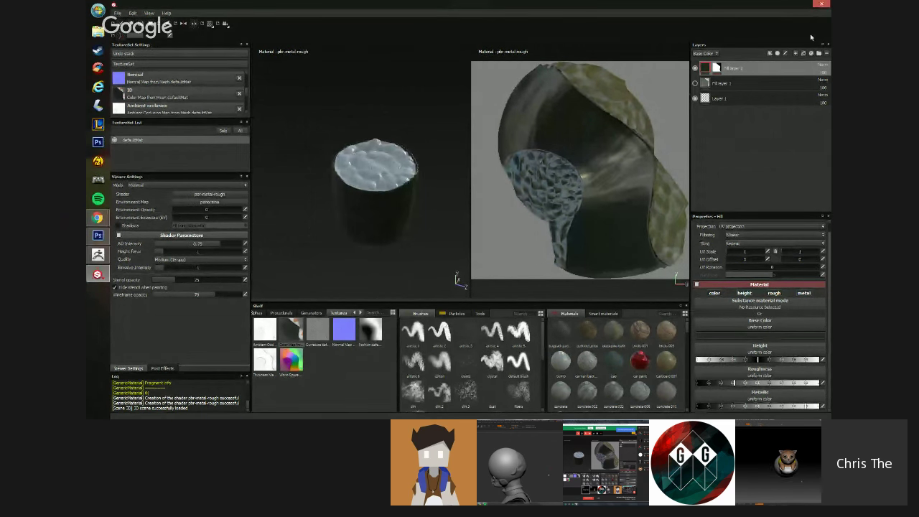
pyautogui.keyDown('alt'); pyautogui.moveTo(435, 185); pyautogui.dragTo(390, 169); pyautogui.keyUp('alt')
pyautogui.click(803, 53)
# - Add a mask with color selection to the new fill layer and pick the rice's light grey from the ID map
pyautogui.rightClick(780, 71)
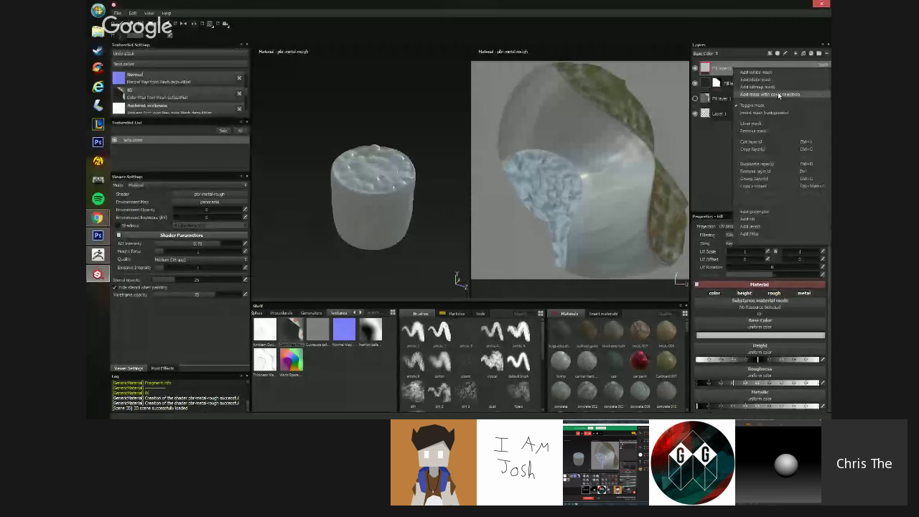
pyautogui.click(779, 95)
pyautogui.click(809, 286)
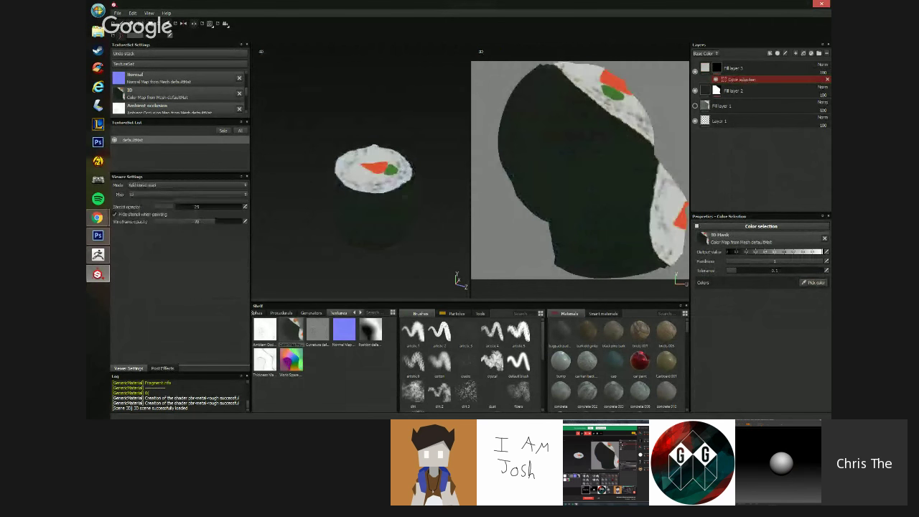
pyautogui.click(384, 203)
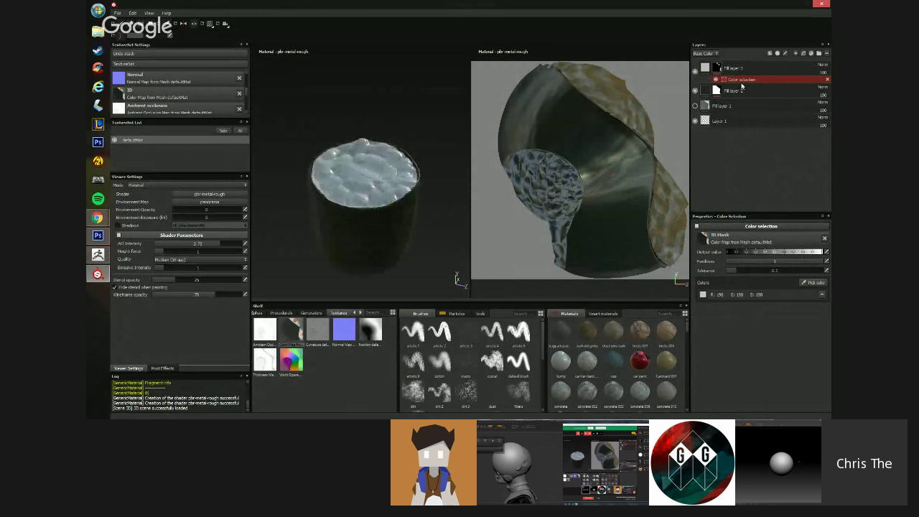
# - Set the masked fill layer's base color to white and raise its roughness, checking the rice on the roll
pyautogui.click(737, 69)
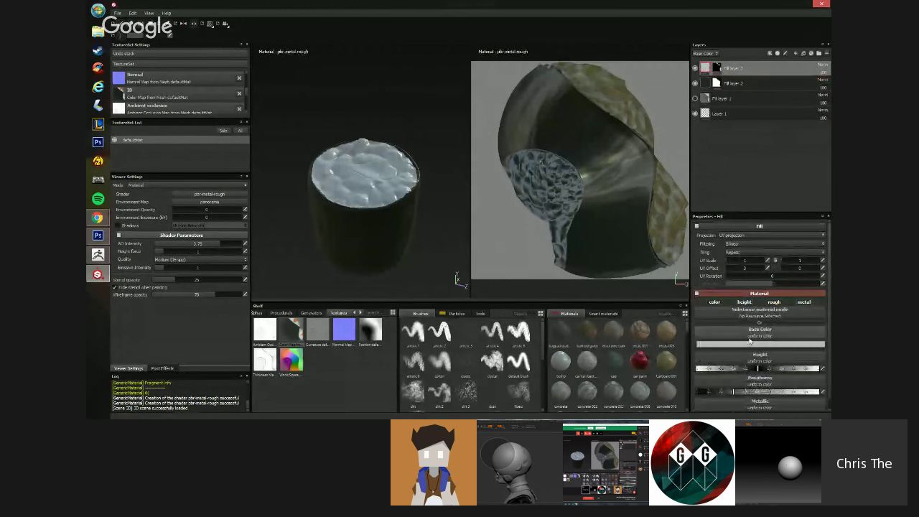
pyautogui.click(748, 343)
pyautogui.moveTo(701, 327); pyautogui.dragTo(667, 311)
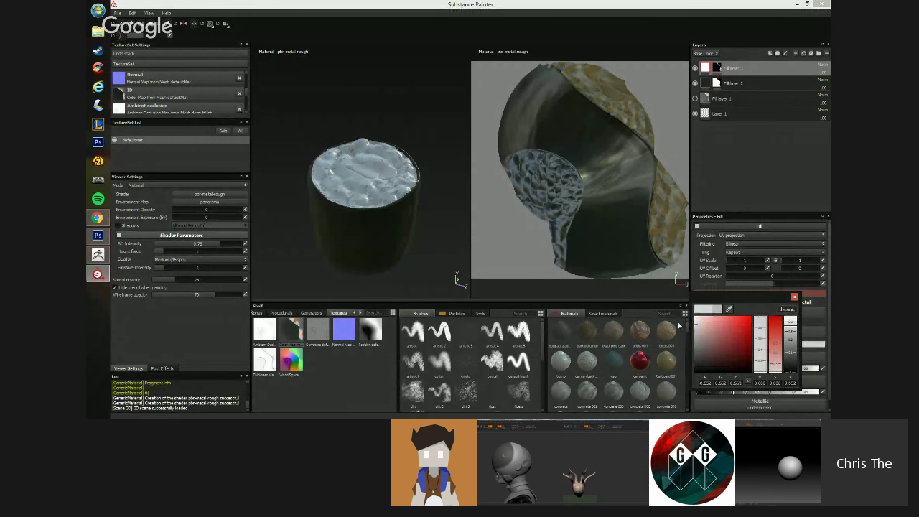
pyautogui.keyDown('shift'); pyautogui.moveTo(417, 183); pyautogui.dragTo(383, 187, button='right'); pyautogui.keyUp('shift')
pyautogui.scroll(3, 378, 179)
pyautogui.keyDown('alt'); pyautogui.moveTo(377, 178); pyautogui.dragTo(371, 223); pyautogui.keyUp('alt')
pyautogui.click(794, 298)
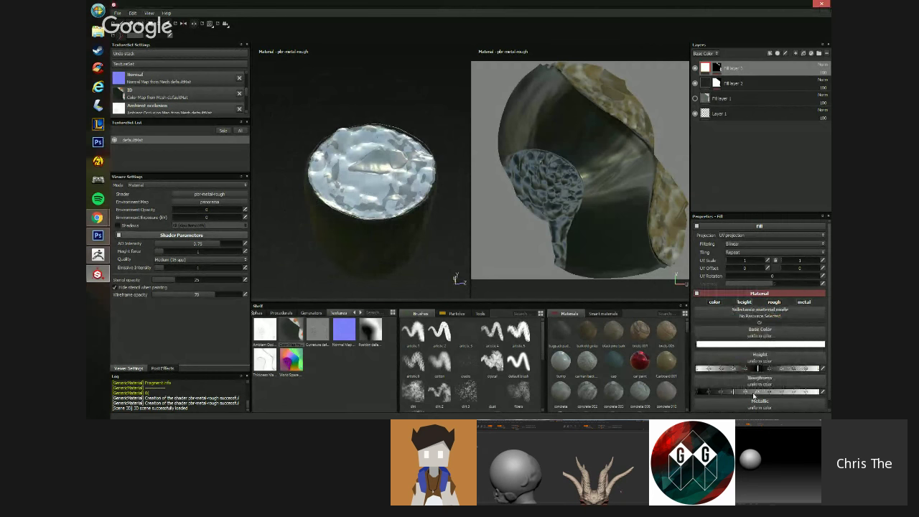
pyautogui.scroll(-1, 775, 391)
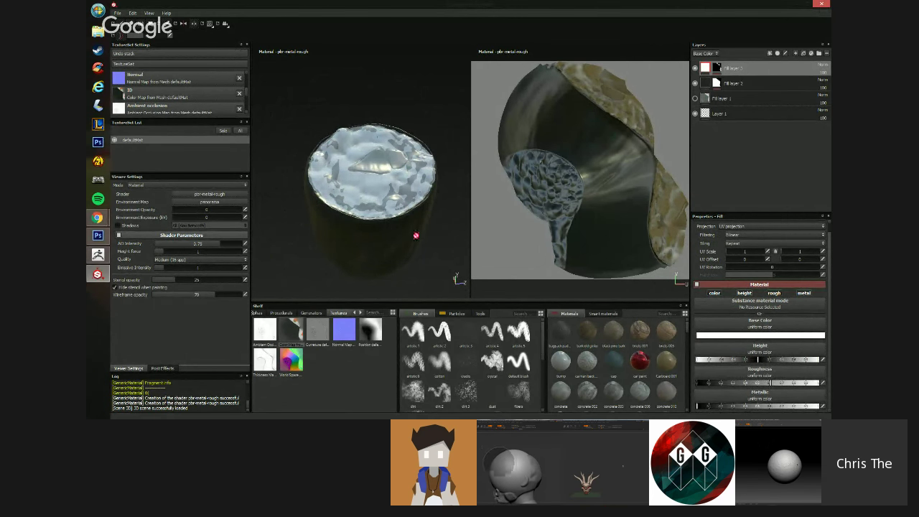
pyautogui.keyDown('alt'); pyautogui.moveTo(384, 185); pyautogui.dragTo(474, 197); pyautogui.keyUp('alt')
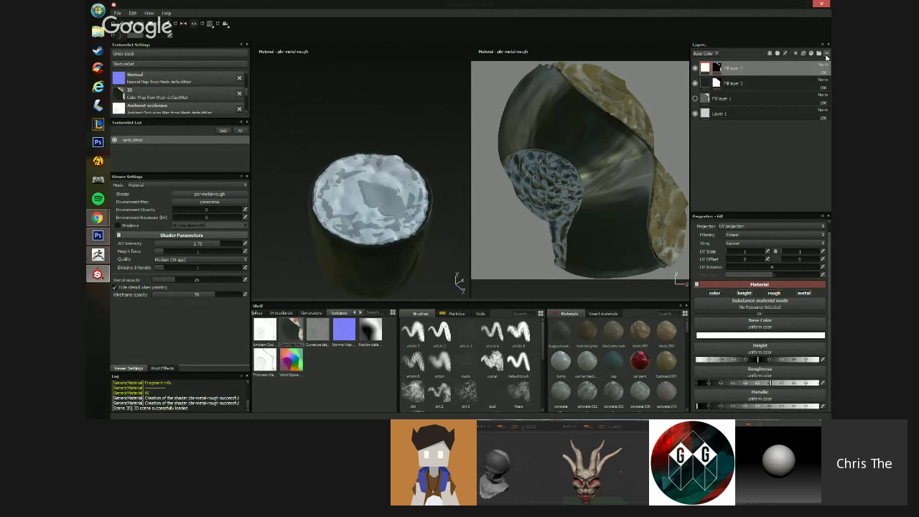
# - Delete the white rice fill layer and look at the top of the sushi roll again
pyautogui.click(826, 54)
pyautogui.keyDown('alt'); pyautogui.moveTo(390, 188); pyautogui.dragTo(398, 218); pyautogui.keyUp('alt')
pyautogui.keyDown('alt'); pyautogui.moveTo(398, 217); pyautogui.dragTo(351, 205, button='middle'); pyautogui.keyUp('alt')
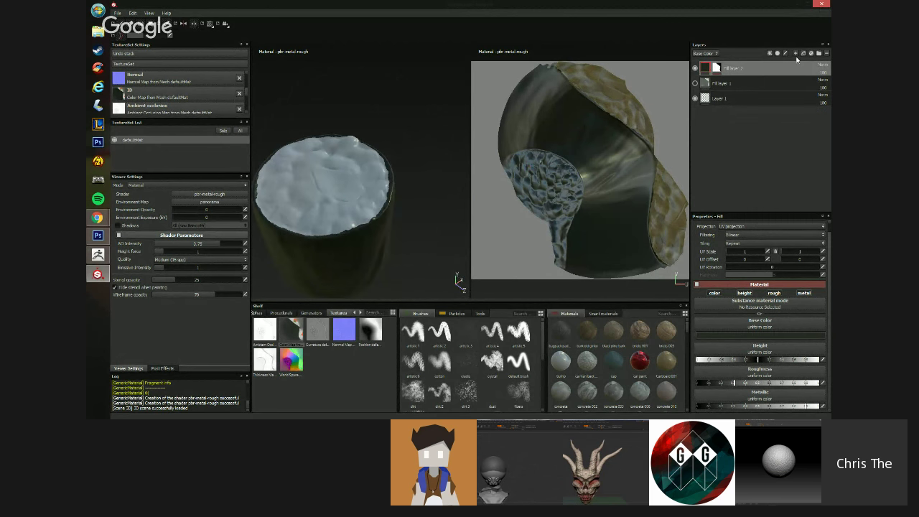
# - Add another fill layer, mask it by color selection, and pick the roll filling's orange-red from the ID map
pyautogui.click(805, 54)
pyautogui.rightClick(772, 69)
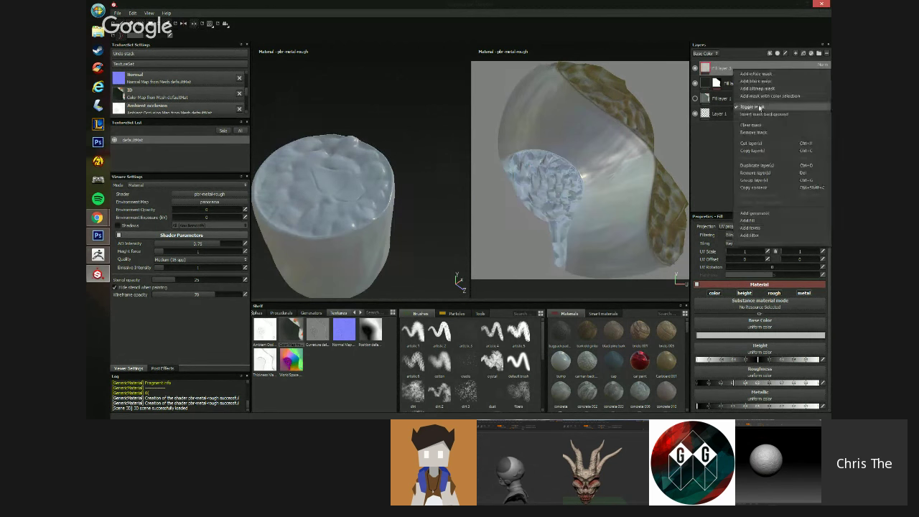
pyautogui.click(771, 96)
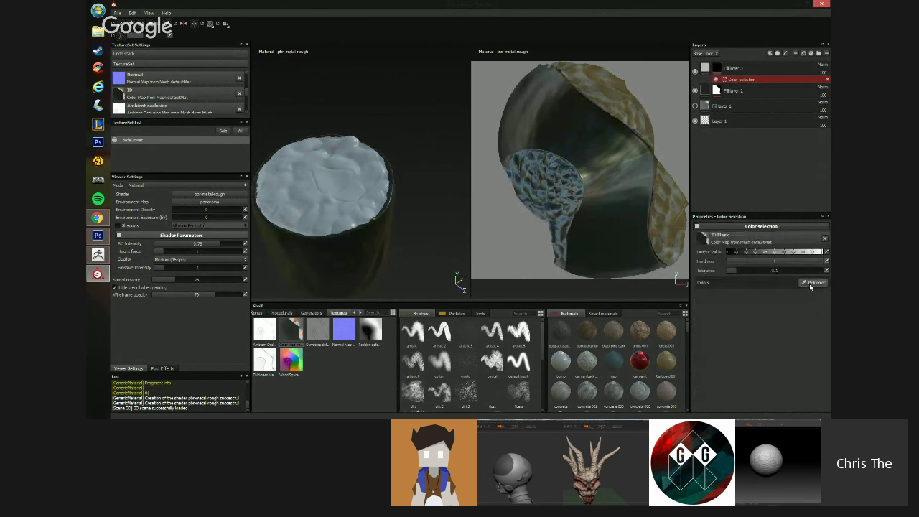
pyautogui.click(812, 282)
pyautogui.click(332, 175)
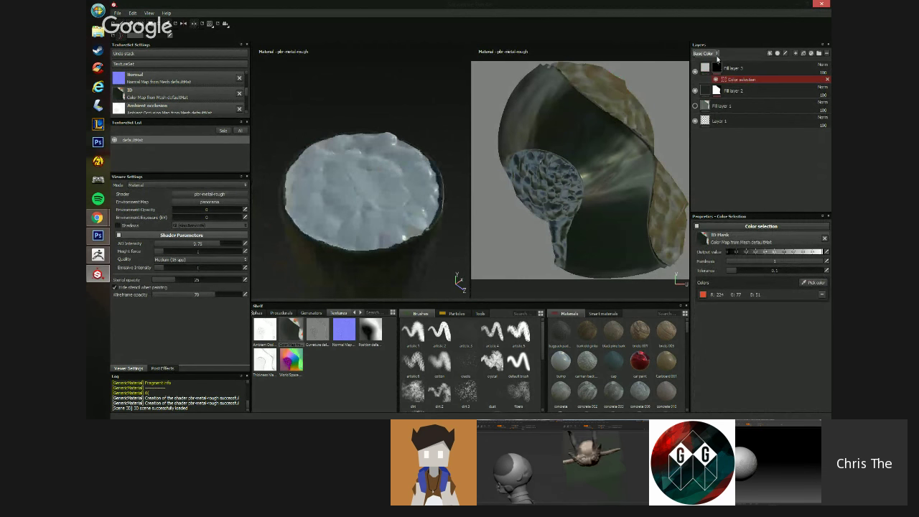
# - Set the filling layer's base color to a saturated orange-red
pyautogui.click(705, 69)
pyautogui.click(710, 72)
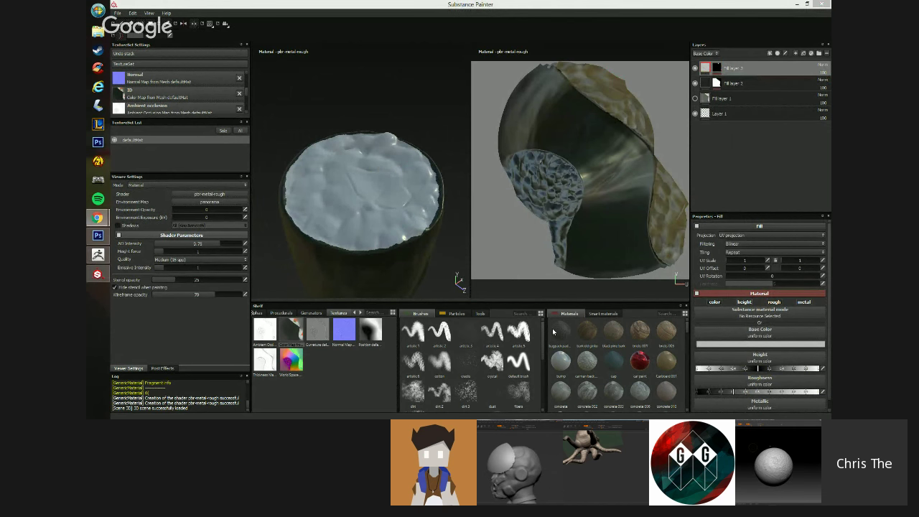
pyautogui.click(758, 344)
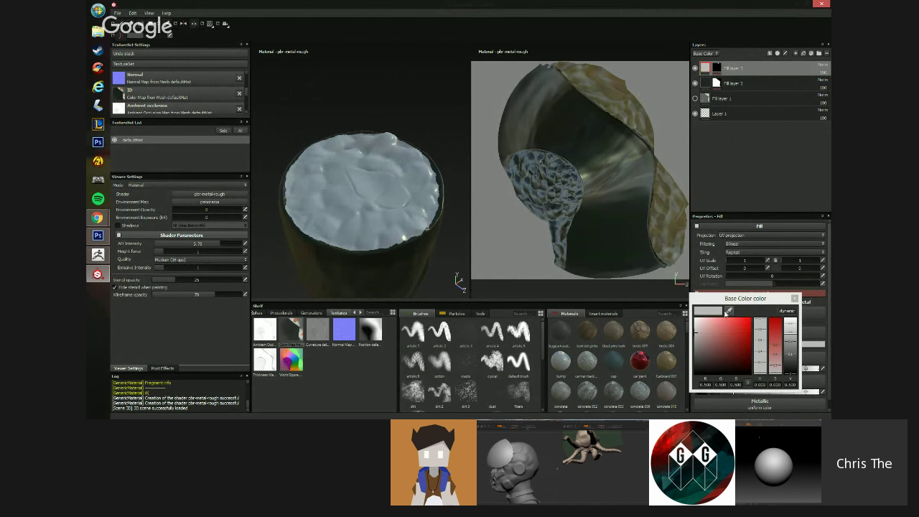
pyautogui.click(748, 321)
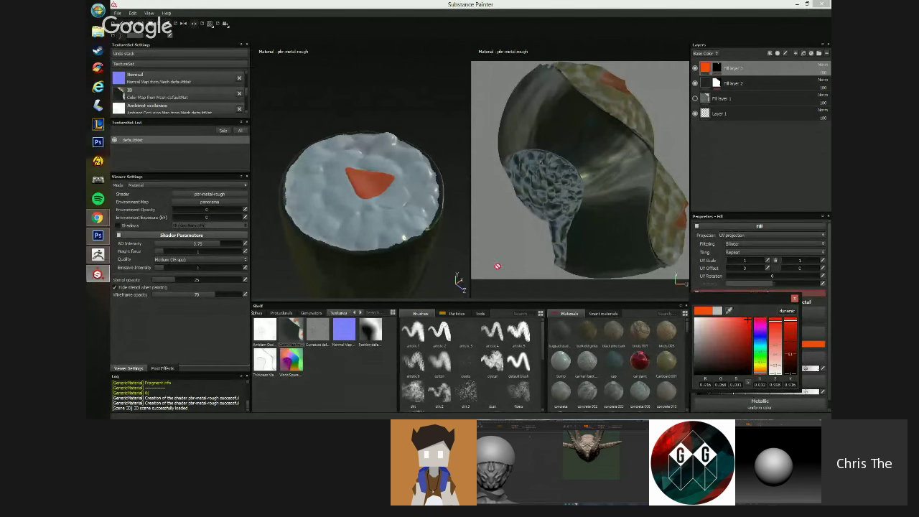
pyautogui.click(796, 299)
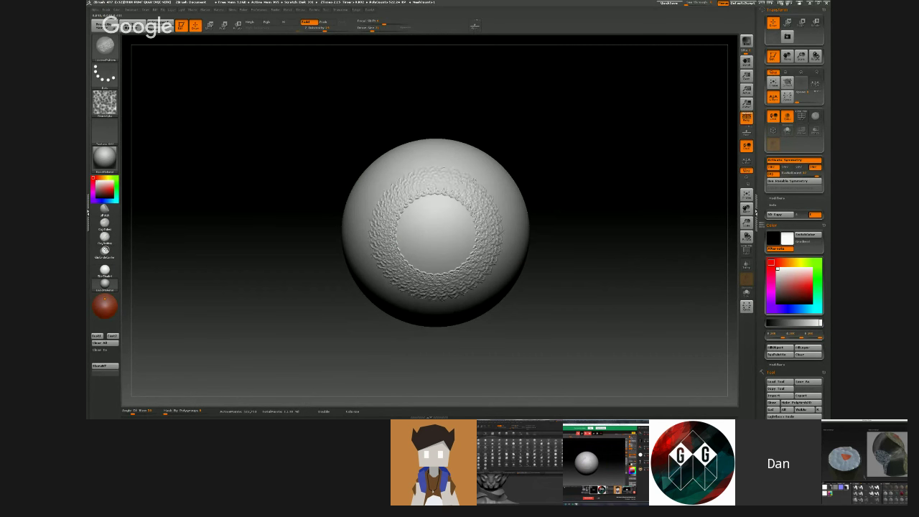
# - In ZBrush, try symmetrical strokes on the sphere and undo them
pyautogui.click(773, 160)
pyautogui.keyDown('alt'); pyautogui.moveTo(472, 210); pyautogui.dragTo(547, 235, button='right'); pyautogui.keyUp('alt')
pyautogui.moveTo(423, 201); pyautogui.dragTo(435, 199)
pyautogui.moveTo(518, 186)
pyautogui.mouseDown()
pyautogui.moveTo(491, 213)
pyautogui.moveTo(498, 247)
pyautogui.mouseUp()
pyautogui.moveTo(540, 251)
pyautogui.mouseDown()
pyautogui.moveTo(540, 280)
pyautogui.moveTo(538, 244)
pyautogui.mouseUp()
pyautogui.hotkey('ctrl', 'z')
pyautogui.hotkey('ctrl', 'z')
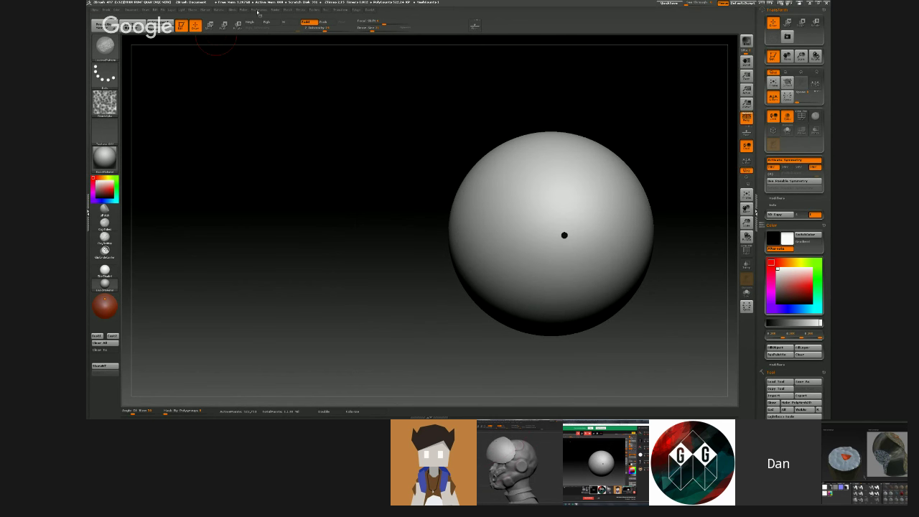
# - Show the Transform symmetry settings and enable radial symmetry for the sphere, centering it in view
pyautogui.click(261, 10)
pyautogui.click(293, 10)
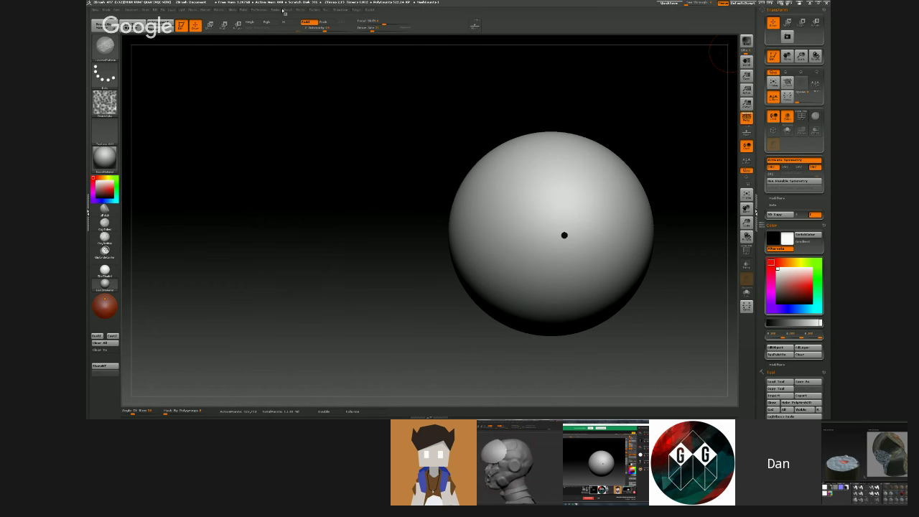
pyautogui.click(335, 10)
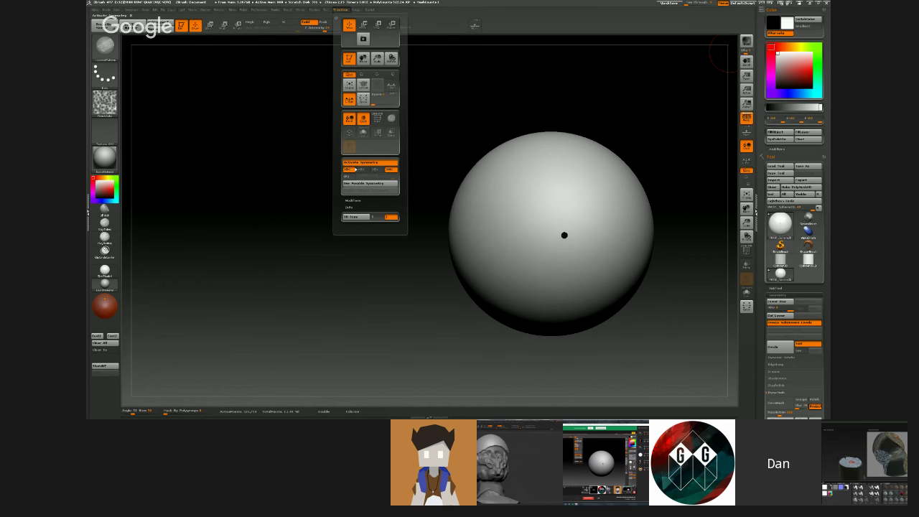
pyautogui.click(337, 18)
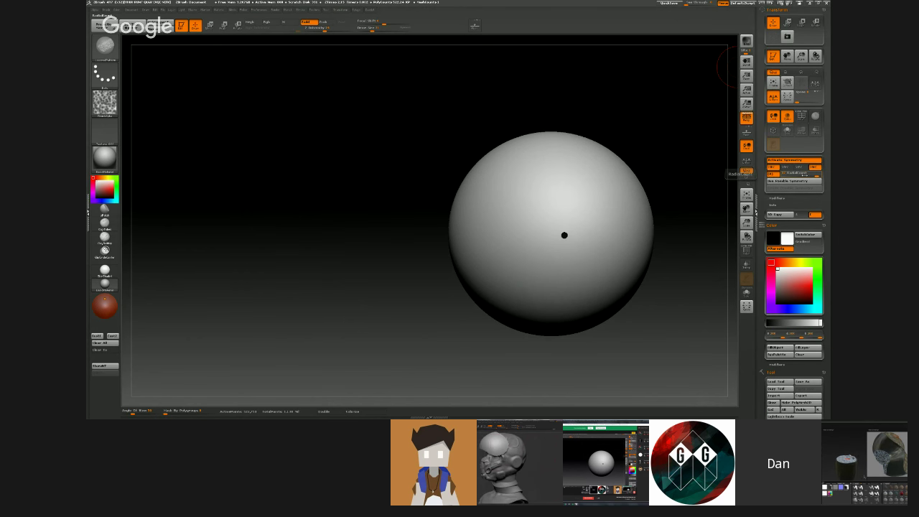
pyautogui.press('f')
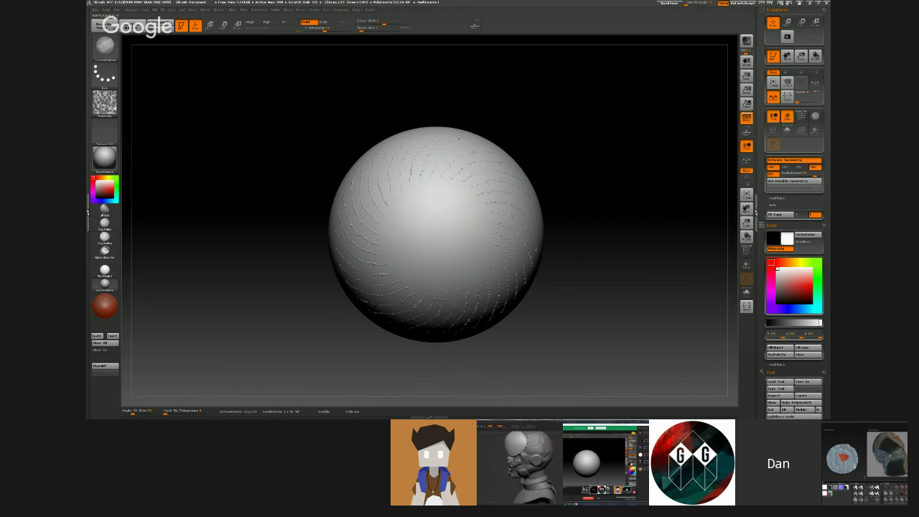
# - Try textured radial strokes across the sphere at different brush sizes and undo them
pyautogui.moveTo(441, 187); pyautogui.dragTo(533, 158)
pyautogui.hotkey('ctrl', 'z')
pyautogui.press('s')
pyautogui.hotkey('ctrl', 'z')
pyautogui.moveTo(453, 206)
pyautogui.mouseDown()
pyautogui.moveTo(440, 166)
pyautogui.moveTo(557, 145)
pyautogui.mouseUp()
pyautogui.hotkey('ctrl', 'z')
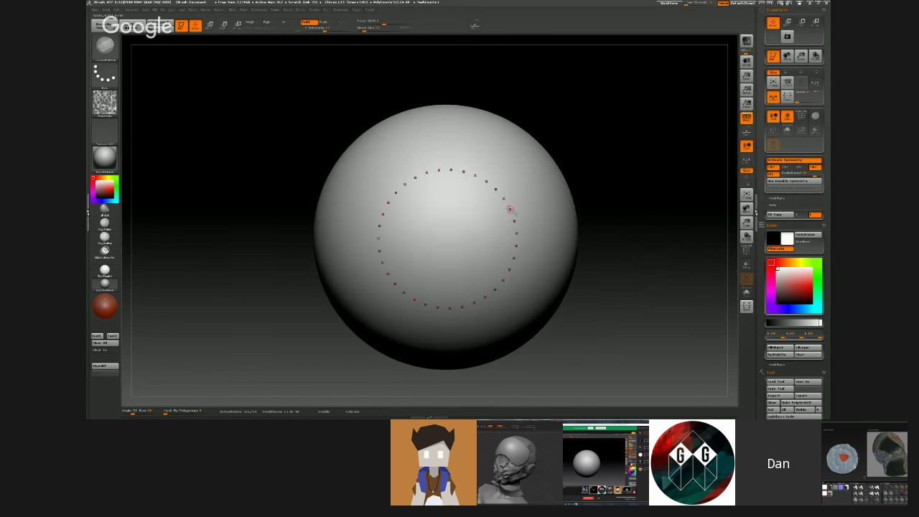
# - Sculpt textured radial strokes over the sphere's front and switch to a clay brush
pyautogui.moveTo(423, 180)
pyautogui.mouseDown()
pyautogui.moveTo(408, 146)
pyautogui.moveTo(383, 136)
pyautogui.moveTo(437, 180)
pyautogui.moveTo(423, 184)
pyautogui.moveTo(433, 181)
pyautogui.moveTo(440, 209)
pyautogui.moveTo(465, 231)
pyautogui.moveTo(455, 233)
pyautogui.moveTo(449, 218)
pyautogui.mouseUp()
pyautogui.press('b')
pyautogui.press('c')
pyautogui.press('b')
pyautogui.hotkey('ctrl', 'z')
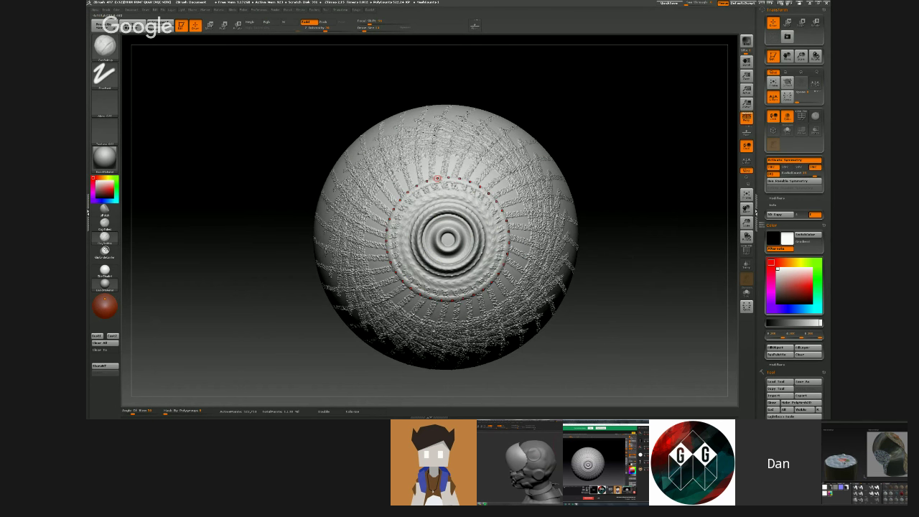
# - Adjust the brush size and sculpt raised concentric rings around the outer part of the sphere's front
pyautogui.press('s')
pyautogui.click(476, 163)
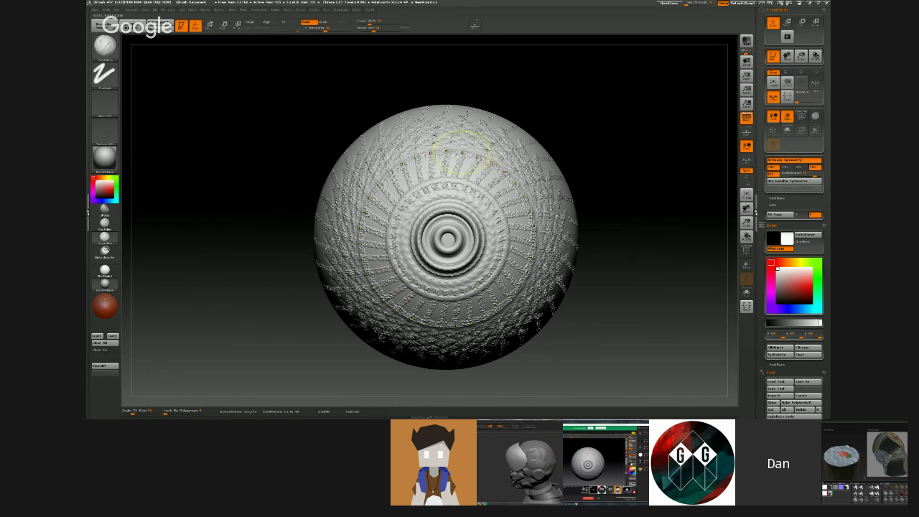
pyautogui.moveTo(460, 136)
pyautogui.mouseDown()
pyautogui.moveTo(442, 145)
pyautogui.moveTo(442, 126)
pyautogui.moveTo(467, 112)
pyautogui.moveTo(455, 125)
pyautogui.mouseUp()
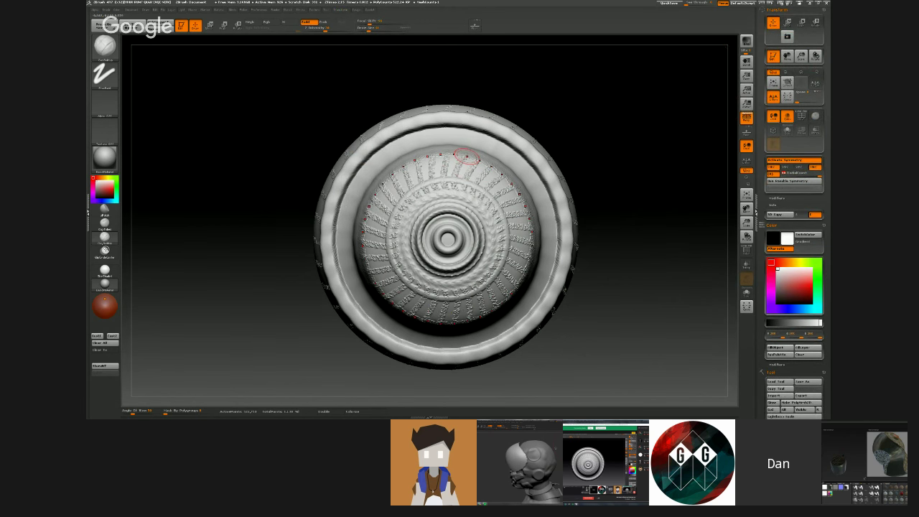
pyautogui.moveTo(477, 132); pyautogui.dragTo(490, 130)
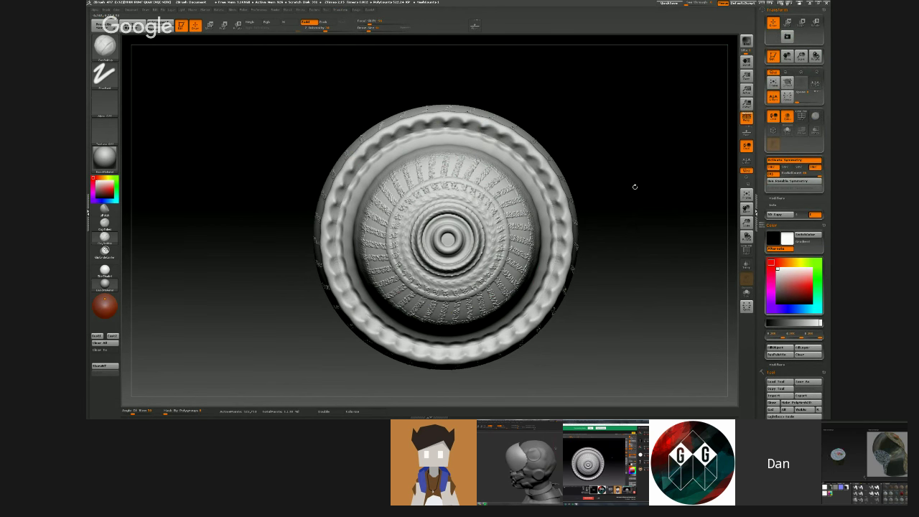
# - Turn the sphere to its side and sculpt a thick ribbed band around it, undoing unwanted strokes
pyautogui.moveTo(634, 186); pyautogui.dragTo(567, 187)
pyautogui.moveTo(522, 122)
pyautogui.mouseDown()
pyautogui.moveTo(564, 127)
pyautogui.moveTo(557, 134)
pyautogui.moveTo(577, 140)
pyautogui.moveTo(548, 144)
pyautogui.moveTo(578, 140)
pyautogui.mouseUp()
pyautogui.hotkey('ctrl', 'z')
pyautogui.hotkey('ctrl', 'z')
pyautogui.hotkey('ctrl', 'z')
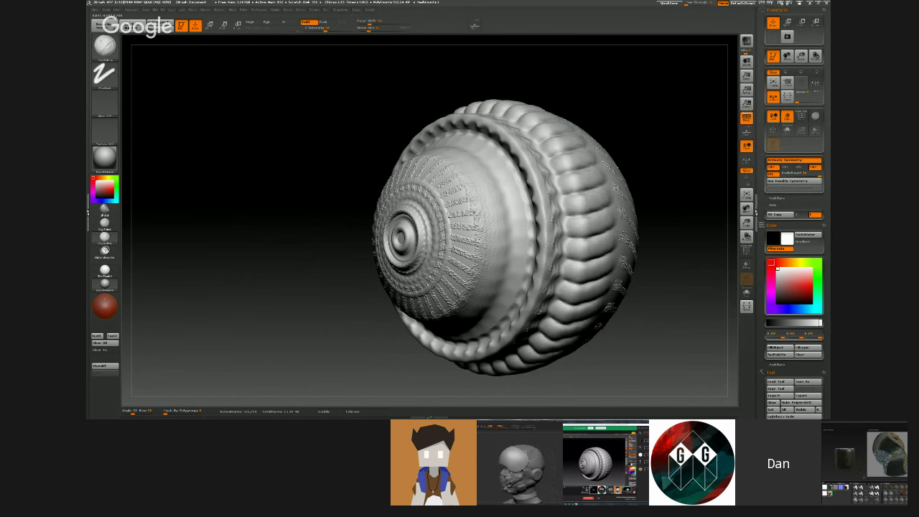
pyautogui.moveTo(335, 62); pyautogui.dragTo(343, 79)
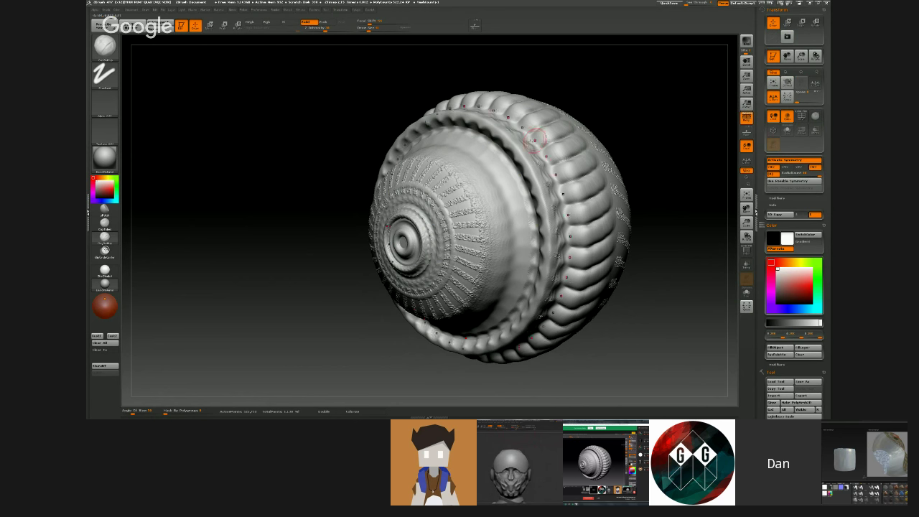
# - Try a stroke along the smooth ring around the front dome and undo it
pyautogui.moveTo(647, 175)
pyautogui.keyDown('shift'); pyautogui.mouseDown()
pyautogui.moveTo(662, 171)
pyautogui.moveTo(617, 140)
pyautogui.mouseUp(); pyautogui.keyUp('shift')
pyautogui.press('ctrl')
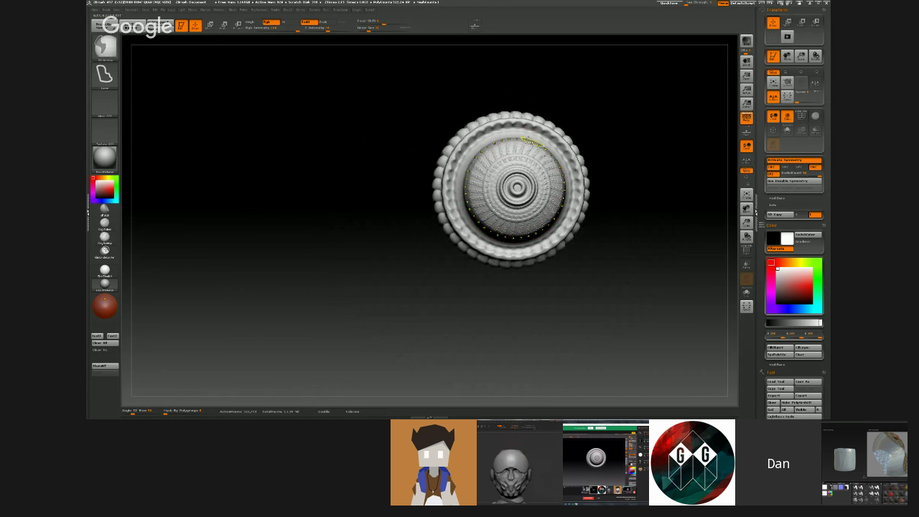
pyautogui.keyDown('ctrl'); pyautogui.moveTo(543, 142); pyautogui.dragTo(501, 132, button='right'); pyautogui.keyUp('ctrl')
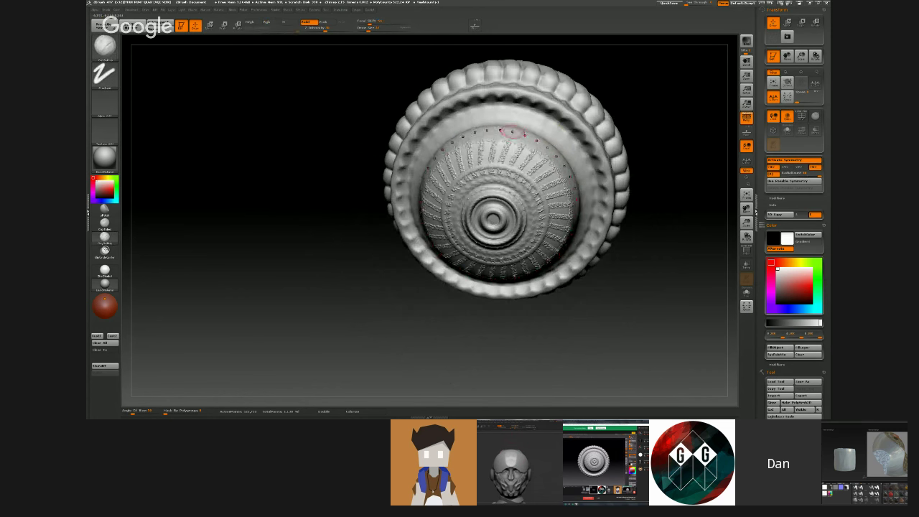
pyautogui.moveTo(514, 124)
pyautogui.mouseDown()
pyautogui.moveTo(495, 123)
pyautogui.moveTo(516, 115)
pyautogui.moveTo(514, 125)
pyautogui.mouseUp()
pyautogui.hotkey('ctrl', 'z')
pyautogui.press('s')
pyautogui.hotkey('ctrl', 'z')
# - Sculpt concentric rings and a protruding central nub on the back of the ribbed form
pyautogui.keyDown('ctrl'); pyautogui.moveTo(505, 113); pyautogui.dragTo(442, 114, button='right'); pyautogui.keyUp('ctrl')
pyautogui.keyDown('ctrl'); pyautogui.moveTo(435, 150); pyautogui.dragTo(479, 153, button='right'); pyautogui.keyUp('ctrl')
pyautogui.moveTo(483, 139); pyautogui.dragTo(527, 136)
pyautogui.moveTo(562, 139)
pyautogui.mouseDown(button='right')
pyautogui.moveTo(536, 136)
pyautogui.moveTo(571, 122)
pyautogui.moveTo(623, 153)
pyautogui.moveTo(603, 122)
pyautogui.mouseUp(button='right')
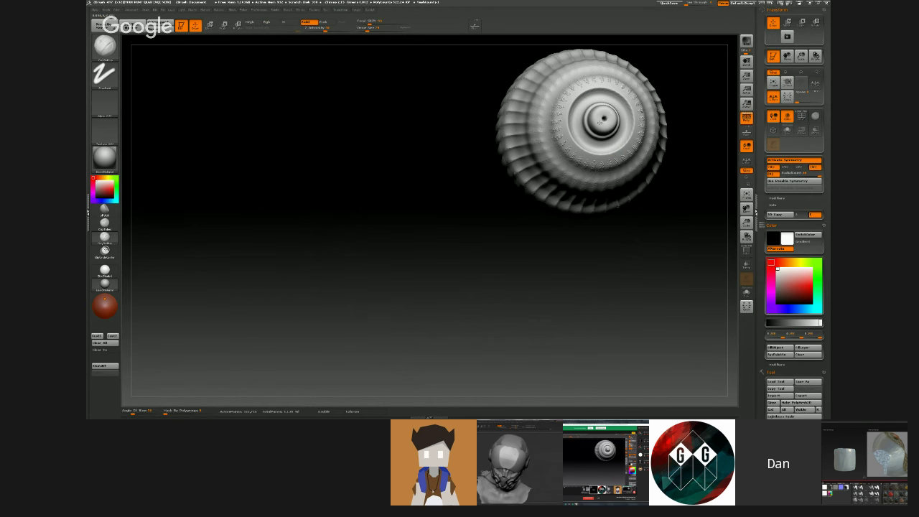
pyautogui.moveTo(600, 122); pyautogui.dragTo(607, 121)
pyautogui.moveTo(651, 158)
pyautogui.mouseDown(button='right')
pyautogui.moveTo(695, 180)
pyautogui.moveTo(635, 154)
pyautogui.mouseUp(button='right')
pyautogui.moveTo(635, 154); pyautogui.dragTo(660, 153, button='right')
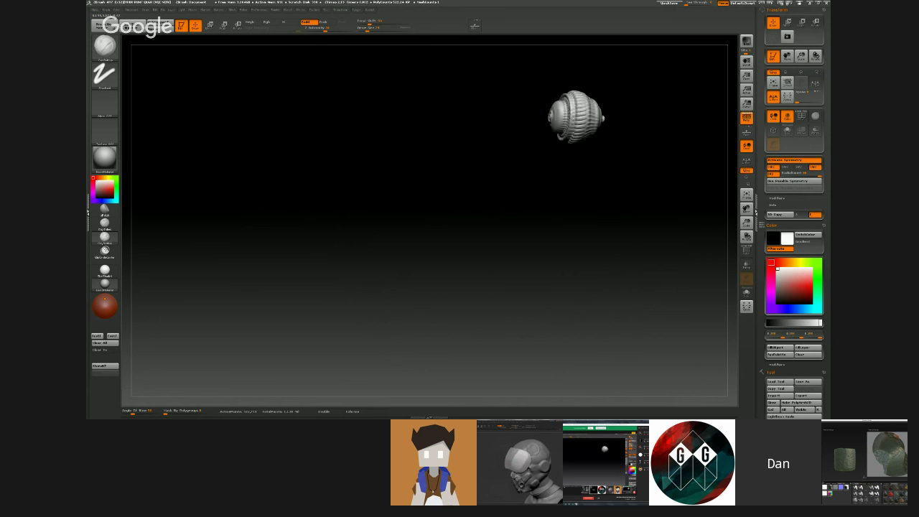
pyautogui.moveTo(402, 152)
pyautogui.mouseDown(button='right')
pyautogui.moveTo(455, 160)
pyautogui.moveTo(361, 201)
pyautogui.moveTo(431, 194)
pyautogui.mouseUp(button='right')
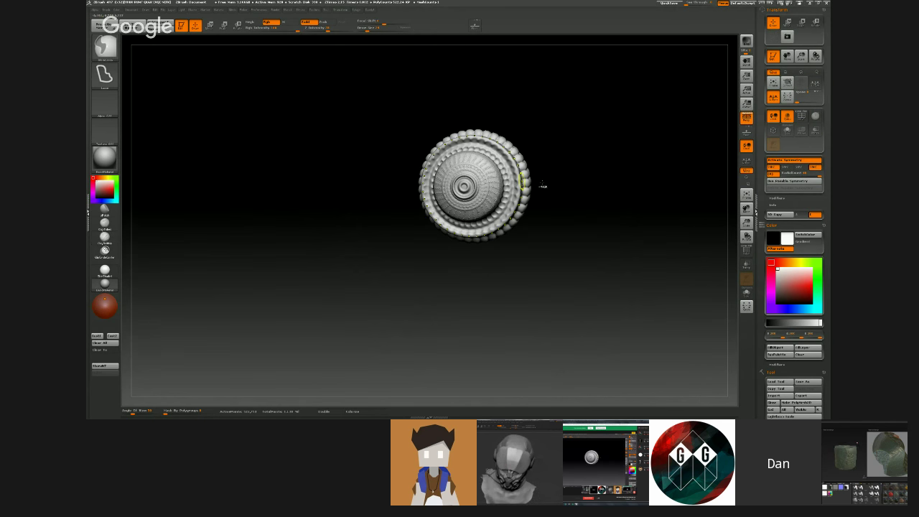
# - Resize the brush and sculpt a recessed, wheel-like hub into the front of the form
pyautogui.moveTo(542, 185); pyautogui.dragTo(515, 185, button='right')
pyautogui.press('s')
pyautogui.moveTo(459, 189)
pyautogui.mouseDown()
pyautogui.moveTo(483, 185)
pyautogui.moveTo(475, 187)
pyautogui.mouseUp()
pyautogui.press('s')
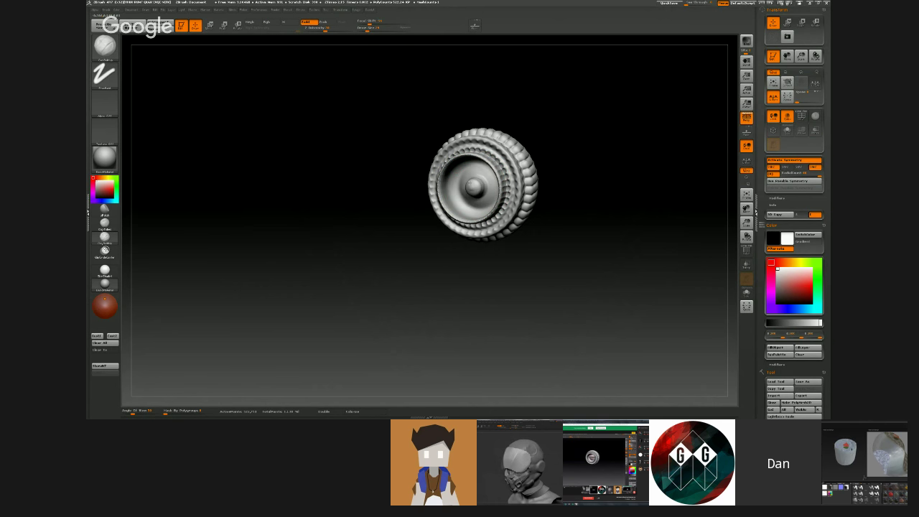
pyautogui.hotkey('ctrl', 'z')
# - Resize the brush and sculpt a hollow into the tip of the back nub
pyautogui.moveTo(370, 159); pyautogui.dragTo(396, 161, button='right')
pyautogui.press('s')
pyautogui.moveTo(466, 185)
pyautogui.mouseDown()
pyautogui.moveTo(323, 139)
pyautogui.moveTo(352, 168)
pyautogui.mouseUp()
pyautogui.keyDown('ctrl'); pyautogui.moveTo(486, 173); pyautogui.dragTo(488, 205, button='right'); pyautogui.keyUp('ctrl')
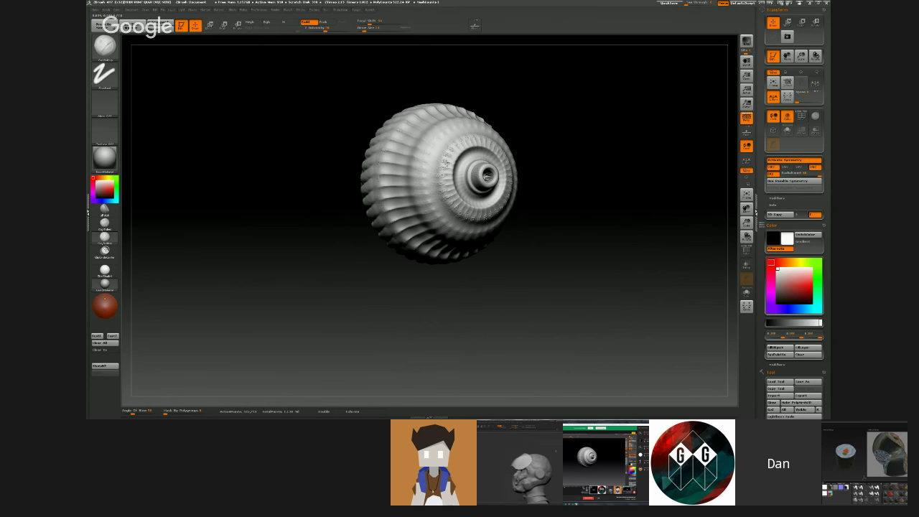
pyautogui.moveTo(494, 182); pyautogui.dragTo(470, 188)
pyautogui.keyDown('ctrl'); pyautogui.moveTo(470, 188); pyautogui.dragTo(481, 219, button='right'); pyautogui.keyUp('ctrl')
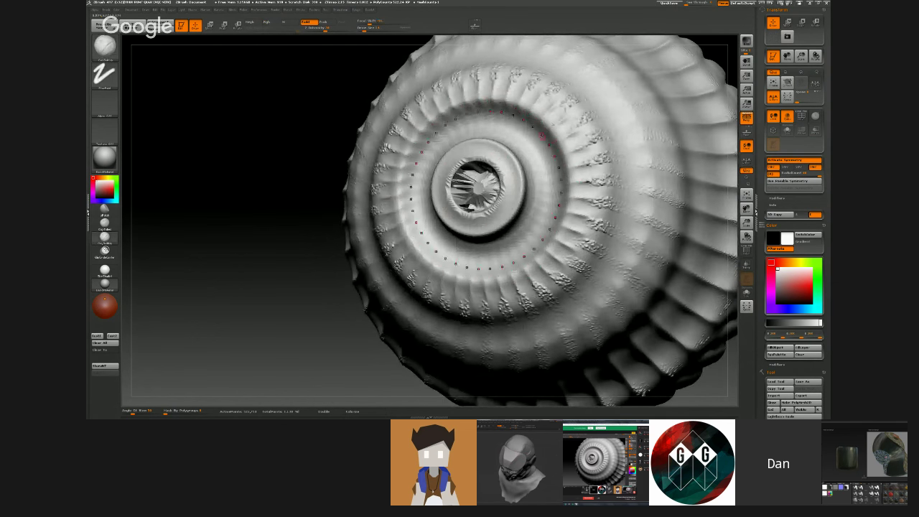
# - Lower the radial symmetry count and sculpt broad flutes along the back half of the form
pyautogui.press('Return')
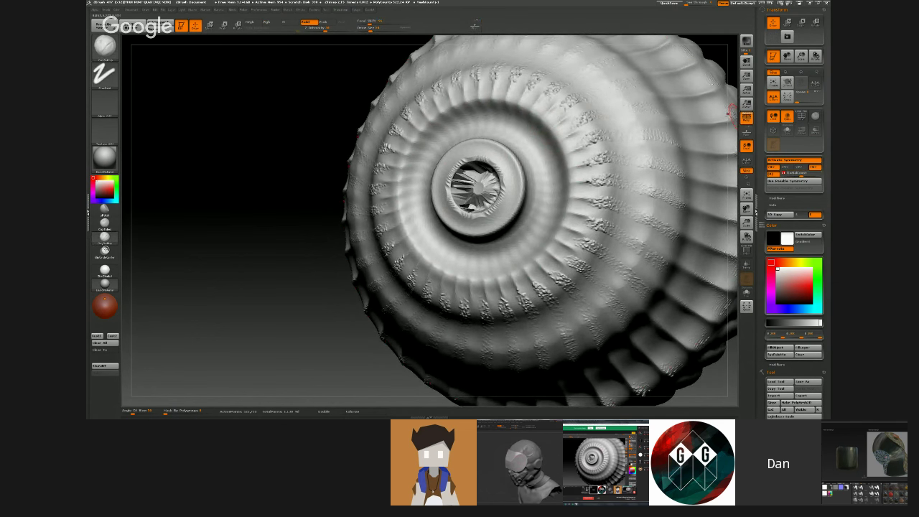
pyautogui.press('s')
pyautogui.moveTo(557, 159); pyautogui.dragTo(544, 159)
pyautogui.moveTo(522, 106); pyautogui.dragTo(506, 145)
pyautogui.moveTo(506, 145)
pyautogui.keyDown('ctrl'); pyautogui.mouseDown(button='right')
pyautogui.moveTo(478, 131)
pyautogui.moveTo(510, 163)
pyautogui.moveTo(576, 172)
pyautogui.moveTo(439, 144)
pyautogui.mouseUp(button='right'); pyautogui.keyUp('ctrl')
pyautogui.moveTo(421, 144); pyautogui.dragTo(463, 147)
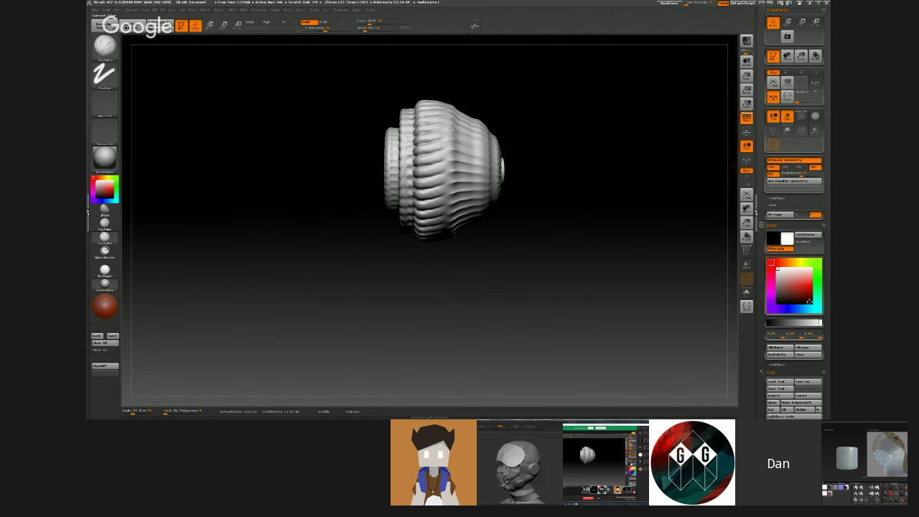
# - Append a sphere as a new subtool to the ribbed form
pyautogui.moveTo(809, 365); pyautogui.dragTo(806, 12)
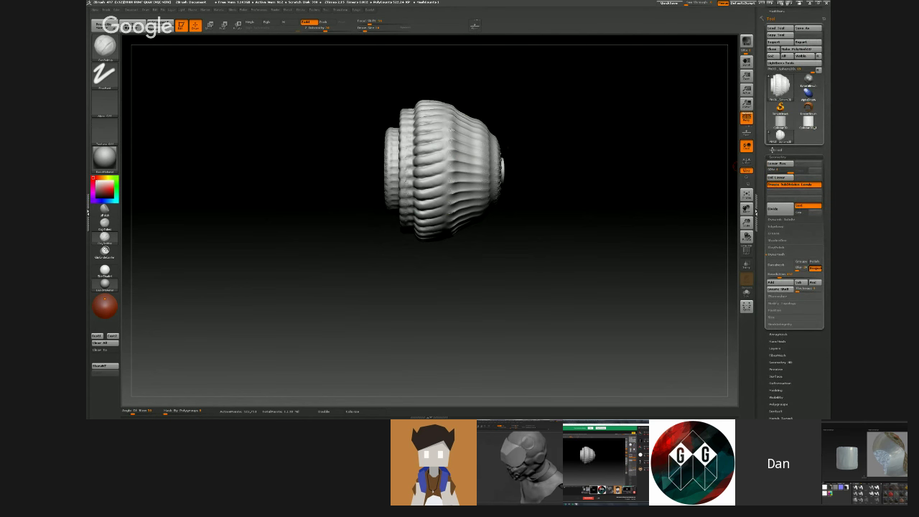
pyautogui.click(775, 149)
pyautogui.scroll(-3, 798, 278)
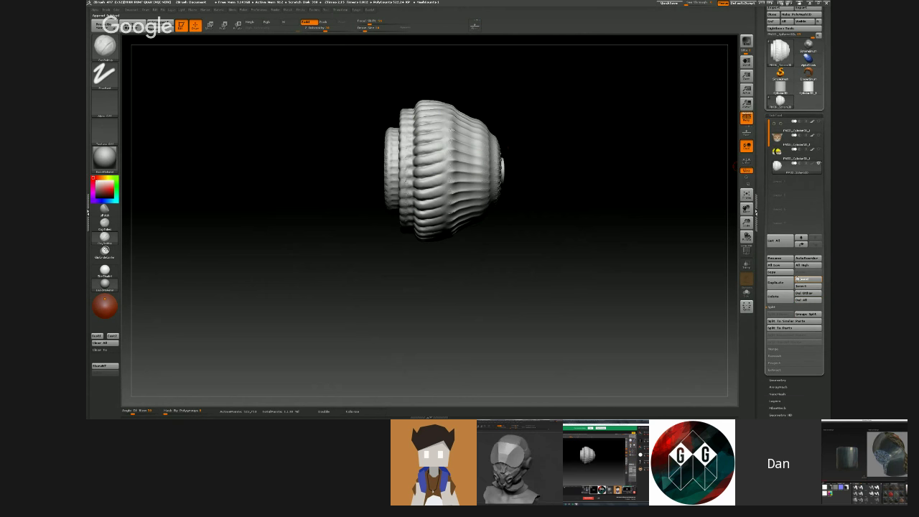
pyautogui.click(797, 278)
pyautogui.click(550, 314)
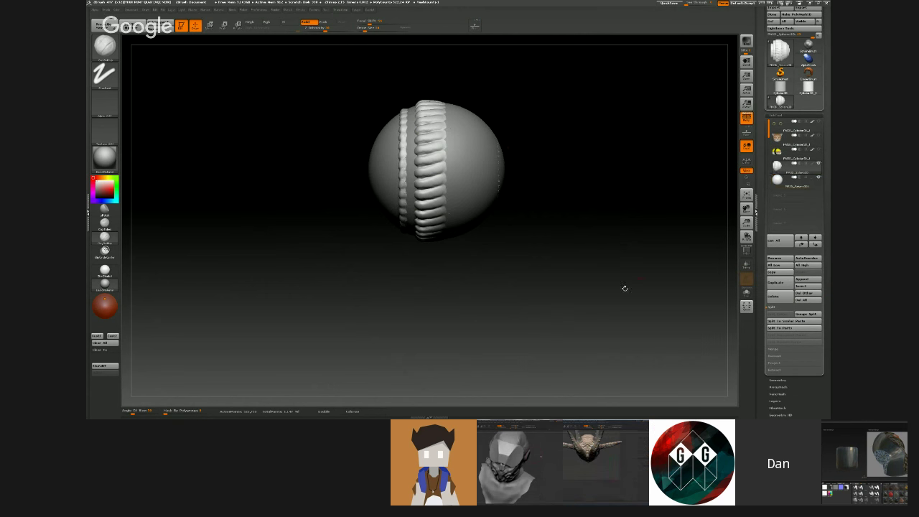
# - Select the appended sphere, hide the ribbed subtool, and open the sphere's geometry settings
pyautogui.click(769, 180)
pyautogui.click(796, 139)
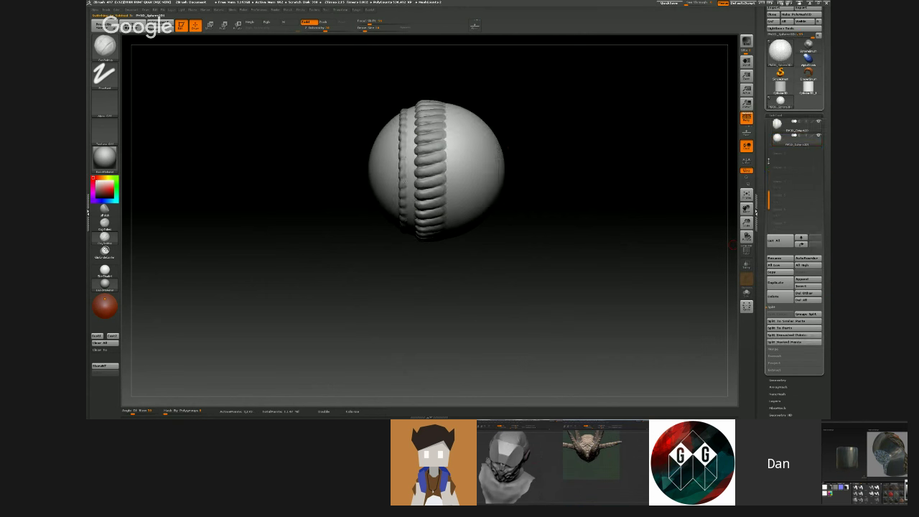
pyautogui.click(818, 149)
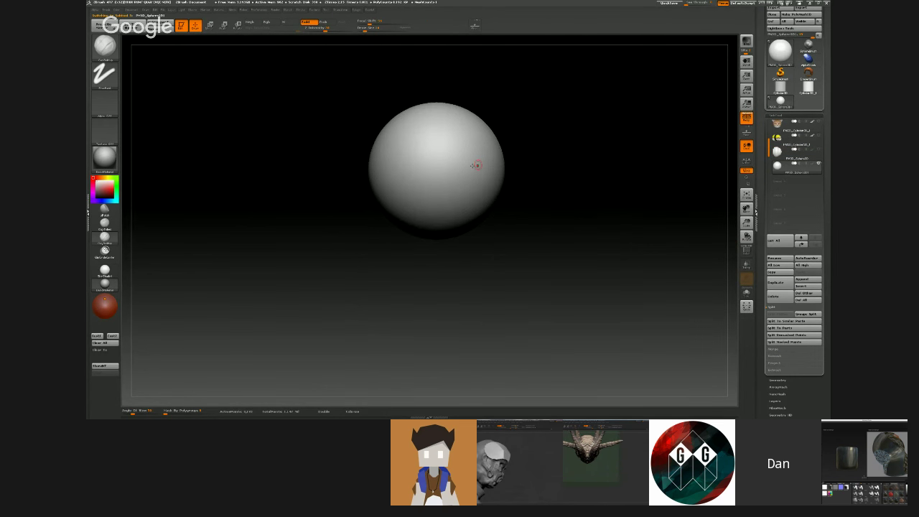
pyautogui.moveTo(731, 231); pyautogui.dragTo(702, 227)
pyautogui.click(777, 379)
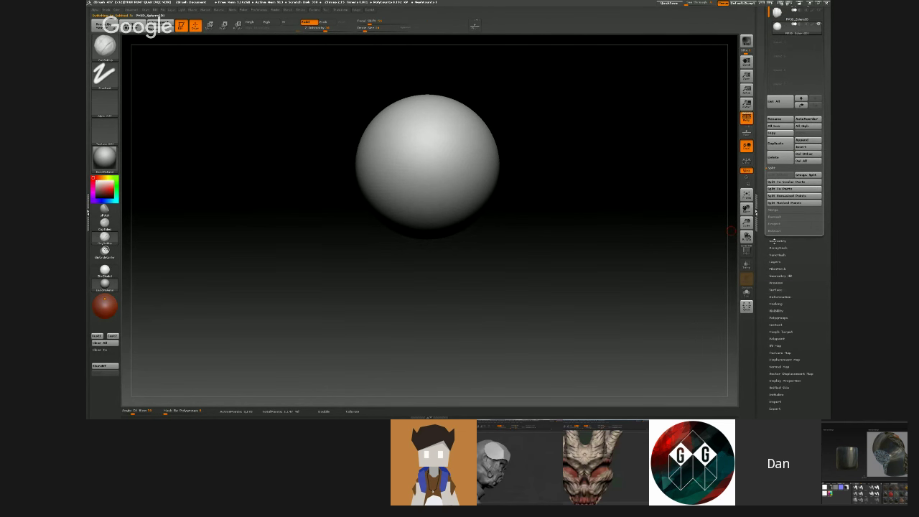
# - Remesh the sphere with DynaMesh and subdivide it twice for sculpting
pyautogui.click(776, 107)
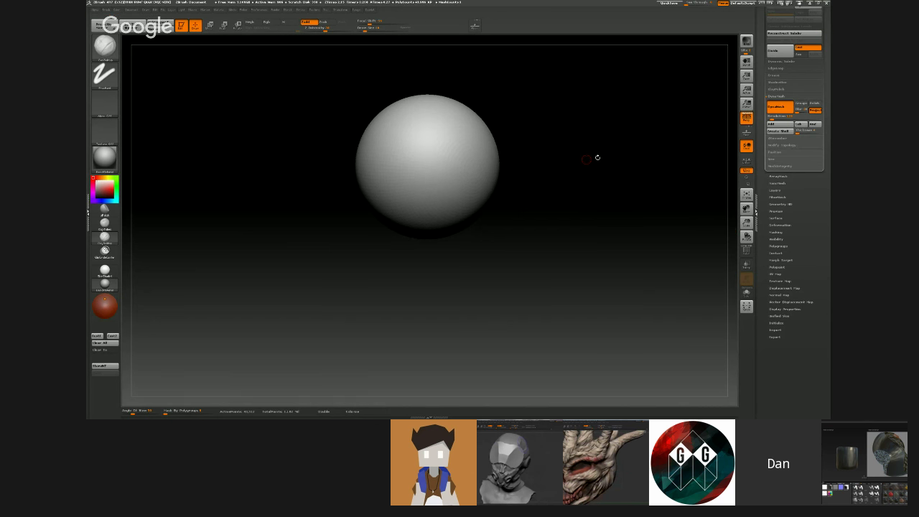
pyautogui.press('b')
pyautogui.press('c')
pyautogui.press('b')
pyautogui.hotkey('ctrl', 'd')
pyautogui.hotkey('ctrl', 'd')
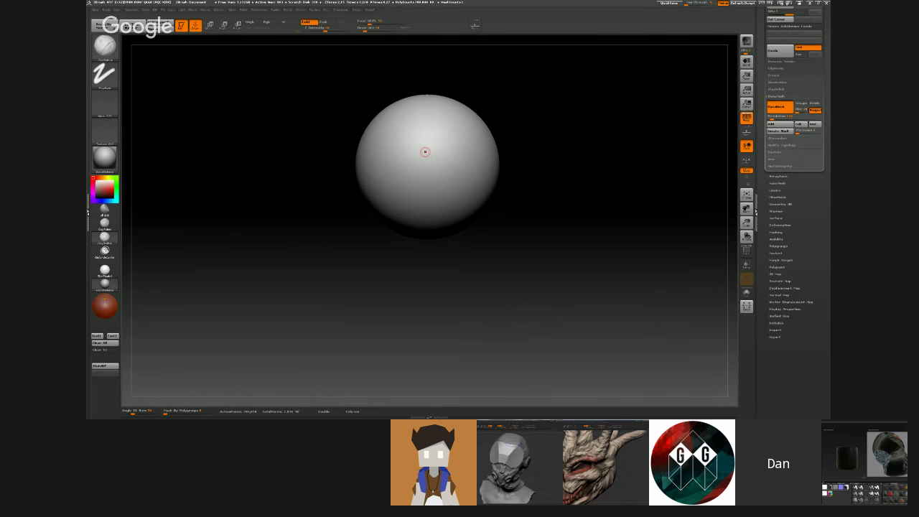
# - Try short test strokes on the front of the smooth sphere
pyautogui.moveTo(424, 152); pyautogui.dragTo(451, 172)
pyautogui.hotkey('ctrl', 'z')
pyautogui.moveTo(423, 142); pyautogui.dragTo(454, 168)
pyautogui.hotkey('ctrl', 'z')
# - Turn on Y and Z symmetry for the sphere in addition to the active X symmetry
pyautogui.keyDown('alt'); pyautogui.moveTo(617, 150); pyautogui.dragTo(629, 202); pyautogui.keyUp('alt')
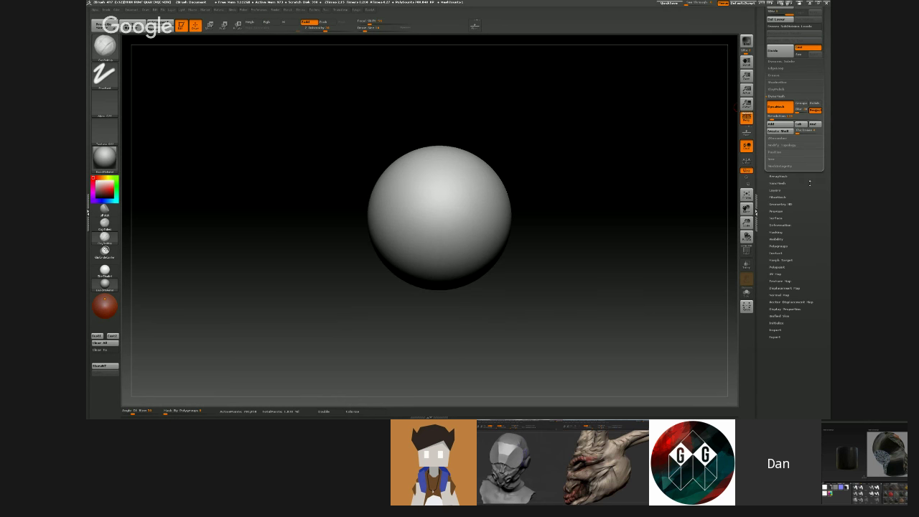
pyautogui.moveTo(809, 183); pyautogui.dragTo(810, 209)
pyautogui.moveTo(808, 57); pyautogui.dragTo(779, 120)
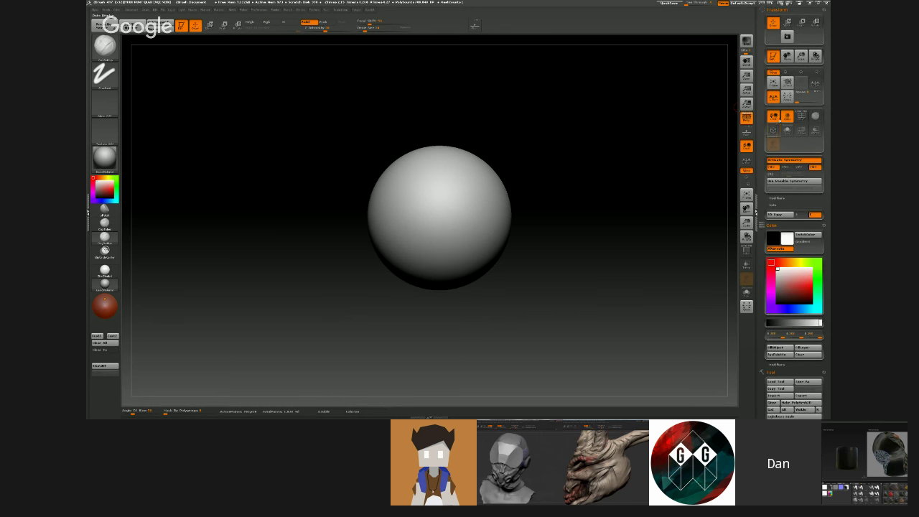
pyautogui.click(788, 170)
pyautogui.click(800, 170)
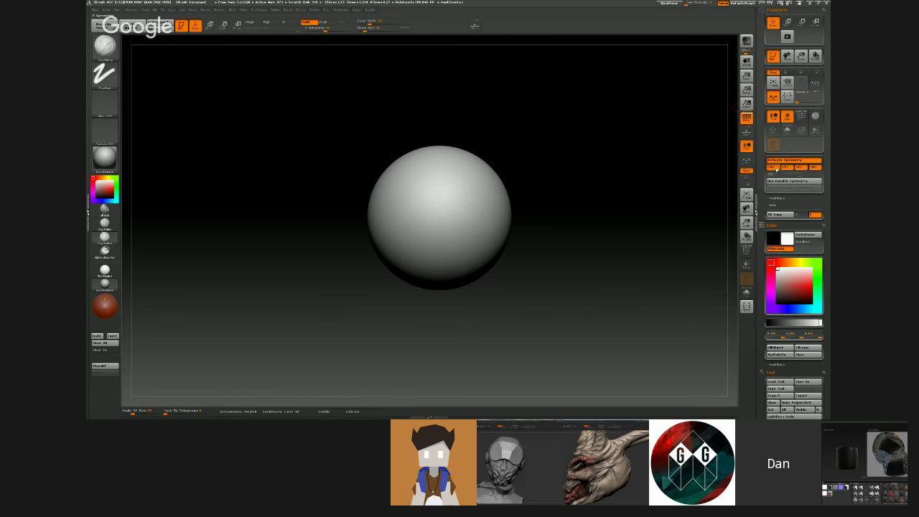
# - Try covering the sphere with small repeated strokes using radial symmetry on all three axes
pyautogui.click(447, 198)
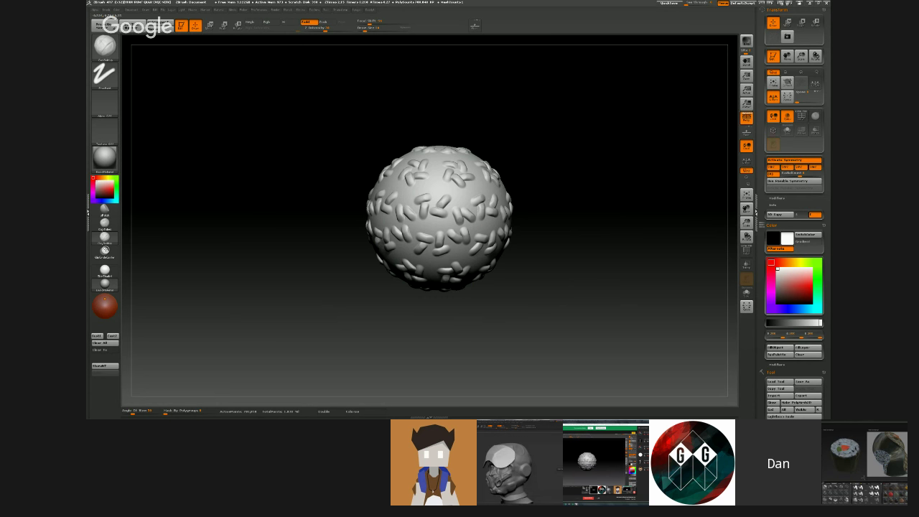
pyautogui.hotkey('alt', 'Tab')
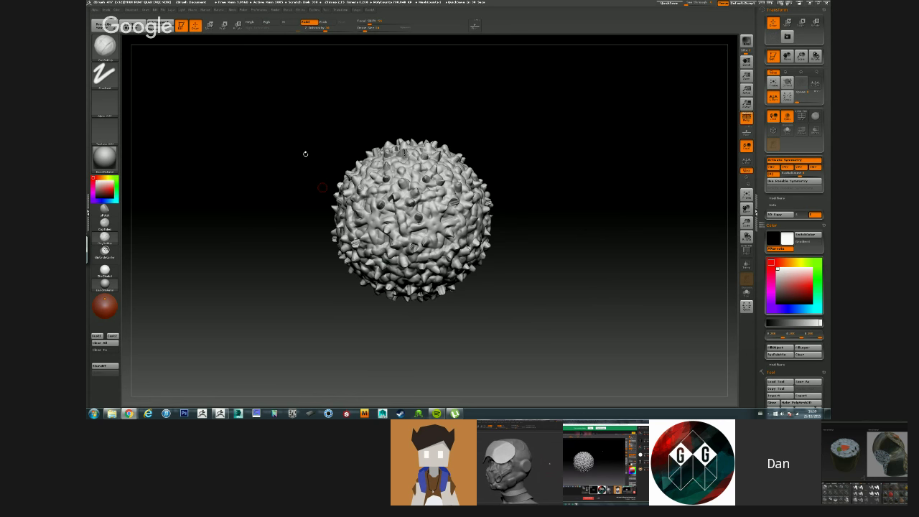
pyautogui.moveTo(305, 154)
pyautogui.mouseDown()
pyautogui.moveTo(267, 166)
pyautogui.moveTo(276, 204)
pyautogui.moveTo(266, 201)
pyautogui.moveTo(337, 210)
pyautogui.moveTo(349, 200)
pyautogui.moveTo(291, 198)
pyautogui.moveTo(316, 194)
pyautogui.mouseUp()
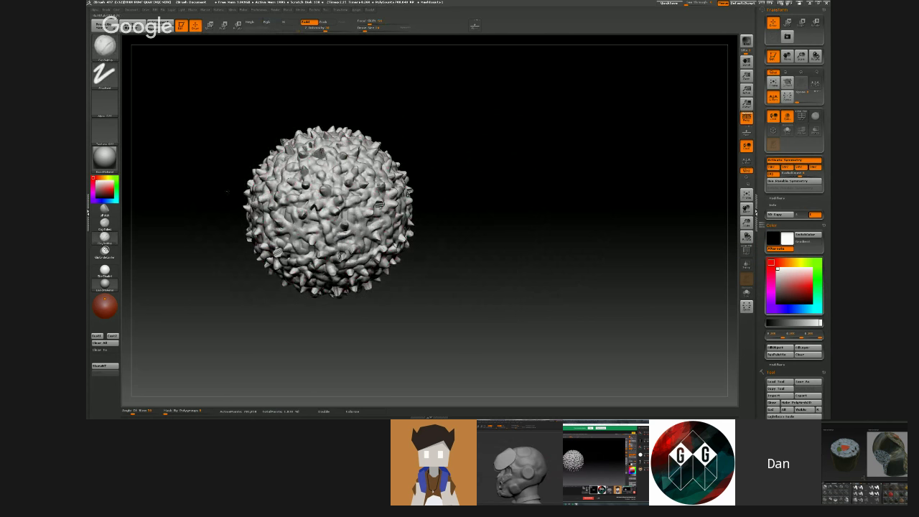
pyautogui.hotkey('ctrl', 'z')
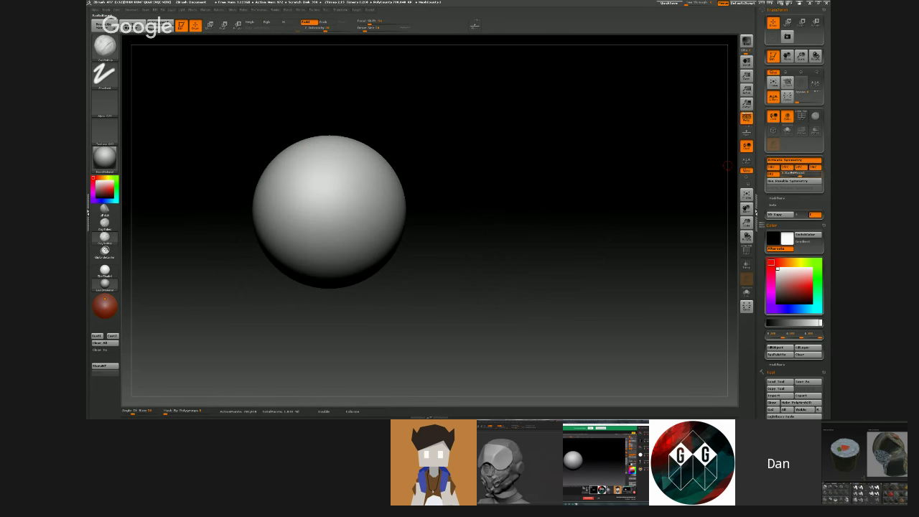
# - Sculpt long winding strands across the whole sphere with radial symmetry
pyautogui.moveTo(325, 197)
pyautogui.mouseDown()
pyautogui.moveTo(347, 207)
pyautogui.moveTo(337, 227)
pyautogui.moveTo(316, 215)
pyautogui.moveTo(312, 187)
pyautogui.moveTo(333, 175)
pyautogui.moveTo(336, 202)
pyautogui.moveTo(309, 205)
pyautogui.moveTo(349, 205)
pyautogui.moveTo(366, 247)
pyautogui.mouseUp()
pyautogui.moveTo(458, 274); pyautogui.dragTo(380, 273)
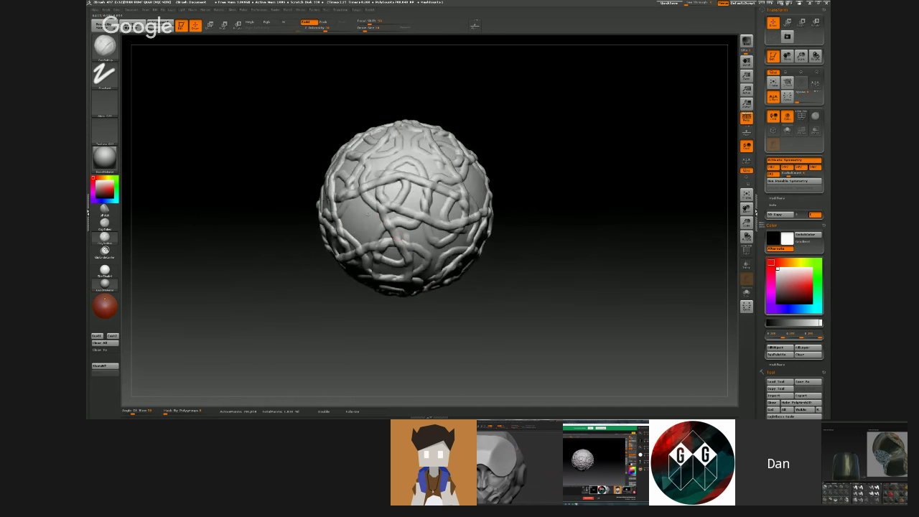
pyautogui.moveTo(367, 232)
pyautogui.mouseDown()
pyautogui.moveTo(432, 238)
pyautogui.moveTo(461, 252)
pyautogui.mouseUp()
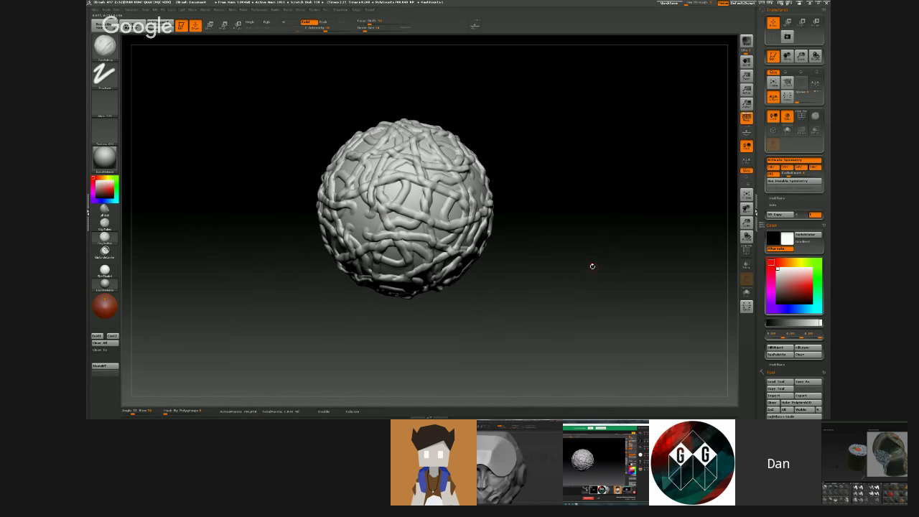
# - Undo the winding strands on the sphere and change the radial symmetry count
pyautogui.moveTo(592, 266); pyautogui.dragTo(567, 267)
pyautogui.hotkey('ctrl', 'z')
pyautogui.hotkey('ctrl', 'z')
pyautogui.hotkey('ctrl', 'z')
pyautogui.hotkey('ctrl', 'z')
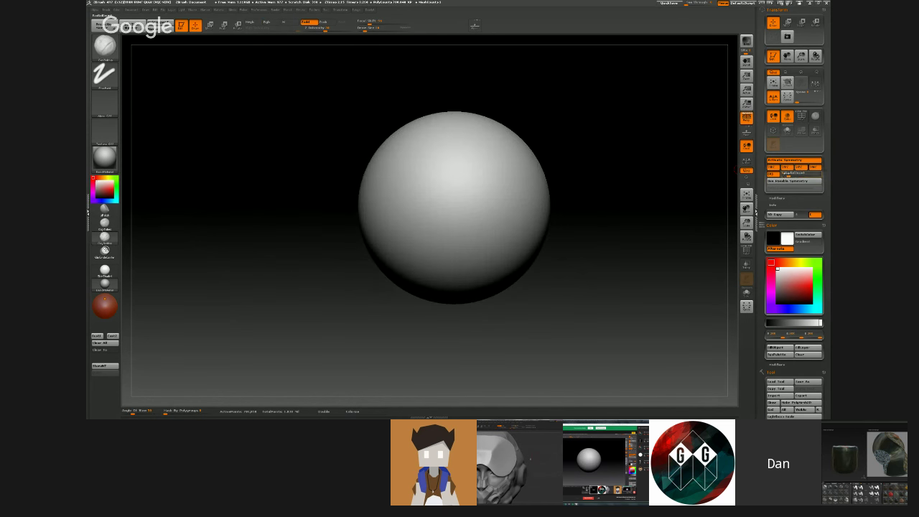
pyautogui.moveTo(788, 175); pyautogui.dragTo(796, 176)
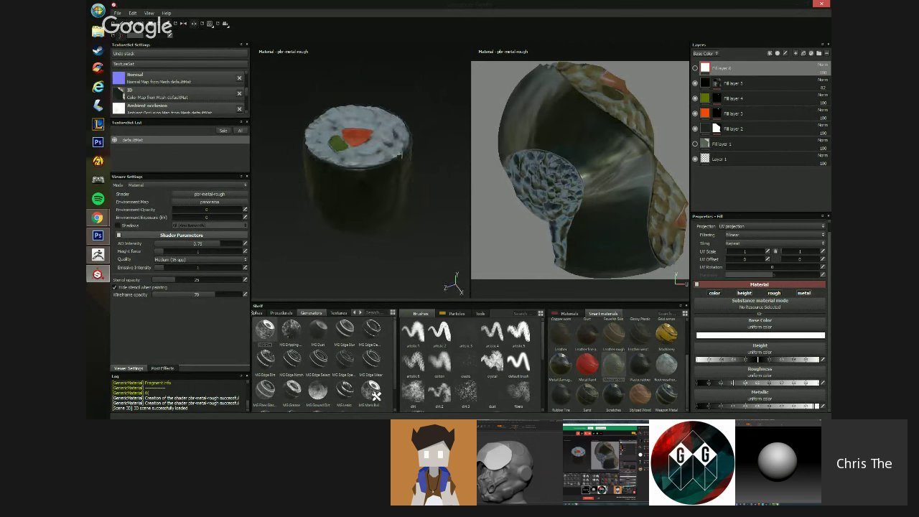
pyautogui.moveTo(358, 216)
pyautogui.keyDown('alt'); pyautogui.mouseDown()
pyautogui.moveTo(361, 190)
pyautogui.moveTo(364, 209)
pyautogui.mouseUp(); pyautogui.keyUp('alt')
pyautogui.keyDown('alt'); pyautogui.moveTo(365, 209); pyautogui.dragTo(366, 188, button='middle'); pyautogui.keyUp('alt')
pyautogui.moveTo(366, 185)
pyautogui.keyDown('alt'); pyautogui.mouseDown()
pyautogui.moveTo(358, 211)
pyautogui.moveTo(358, 191)
pyautogui.mouseUp(); pyautogui.keyUp('alt')
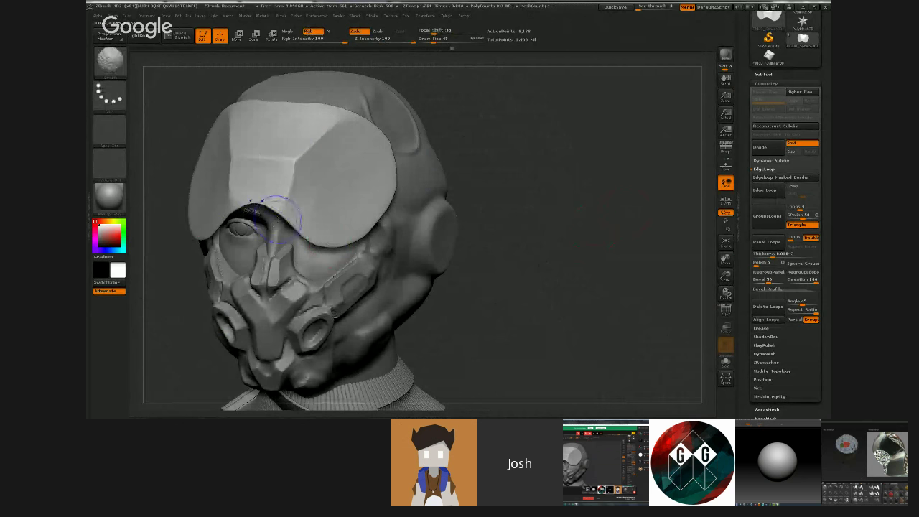
pyautogui.moveTo(553, 208); pyautogui.dragTo(287, 148)
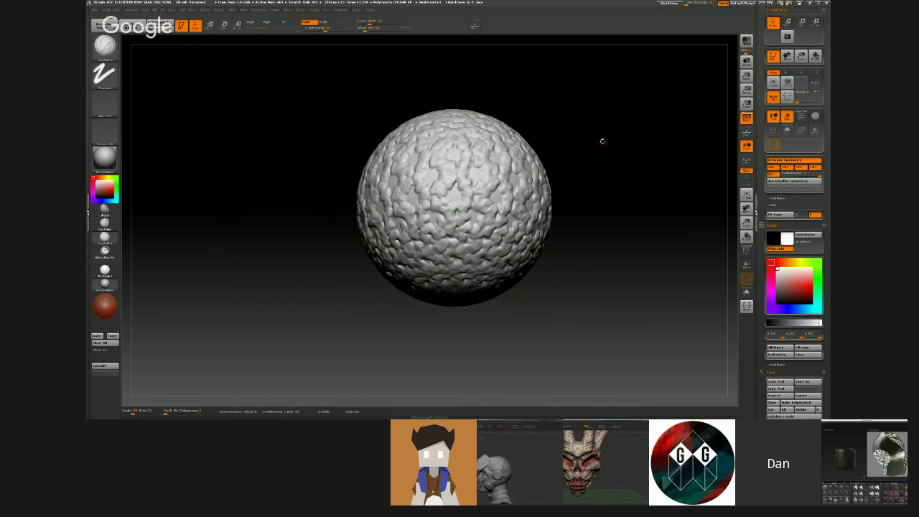
# - Try strokes on the bumpy sphere with radial symmetry around the X axis only, using different radial counts
pyautogui.moveTo(602, 142); pyautogui.dragTo(574, 165)
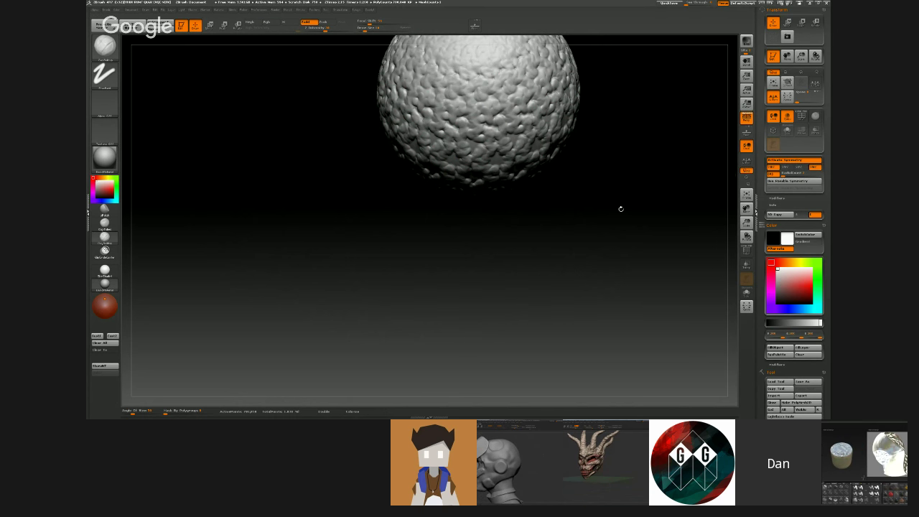
pyautogui.keyDown('alt'); pyautogui.moveTo(620, 208); pyautogui.dragTo(614, 163); pyautogui.keyUp('alt')
pyautogui.moveTo(577, 211); pyautogui.dragTo(593, 141)
pyautogui.moveTo(477, 128); pyautogui.dragTo(478, 185)
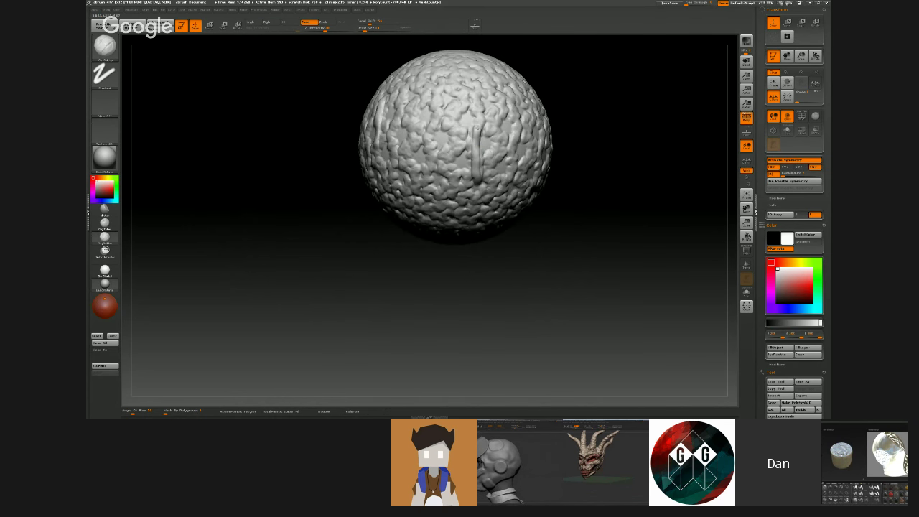
pyautogui.hotkey('ctrl', 'z')
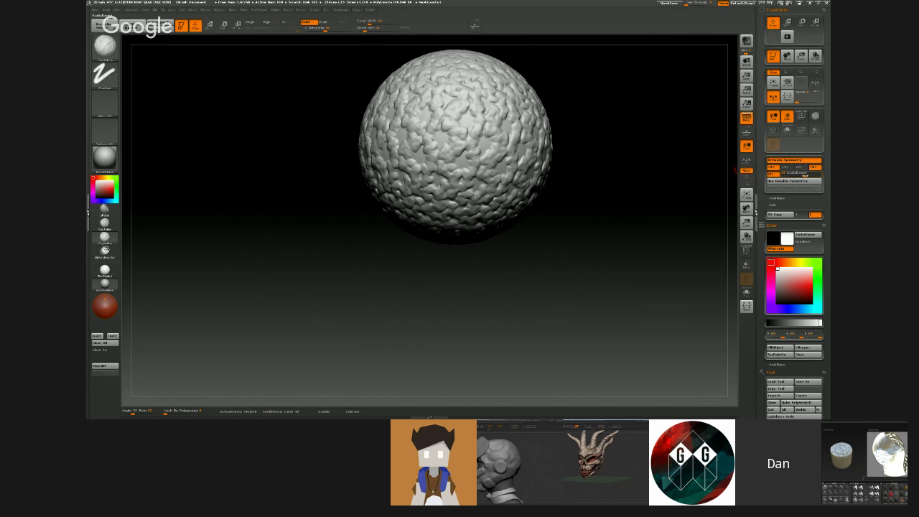
pyautogui.moveTo(470, 171); pyautogui.dragTo(510, 191)
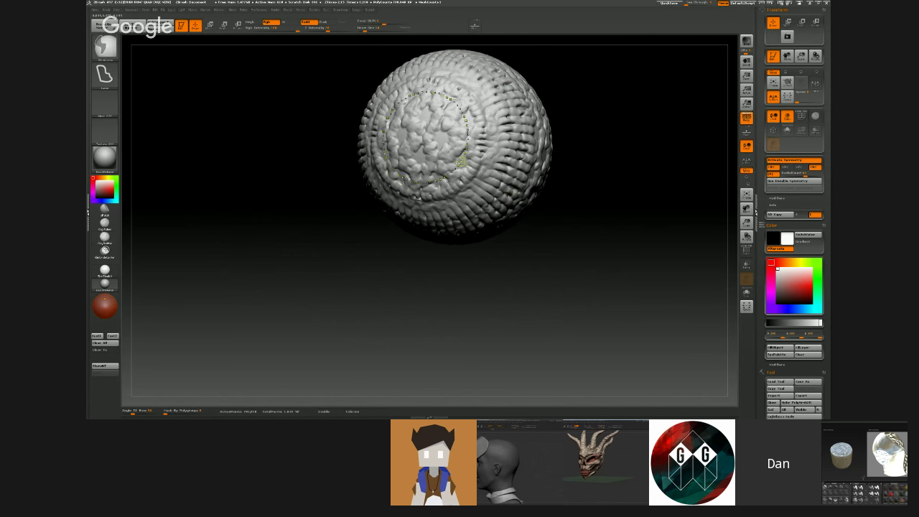
pyautogui.hotkey('ctrl', 'z')
# - Duplicate the bumpy sphere subtool and hide the copy
pyautogui.moveTo(313, 174)
pyautogui.mouseDown()
pyautogui.moveTo(353, 174)
pyautogui.moveTo(441, 268)
pyautogui.mouseUp()
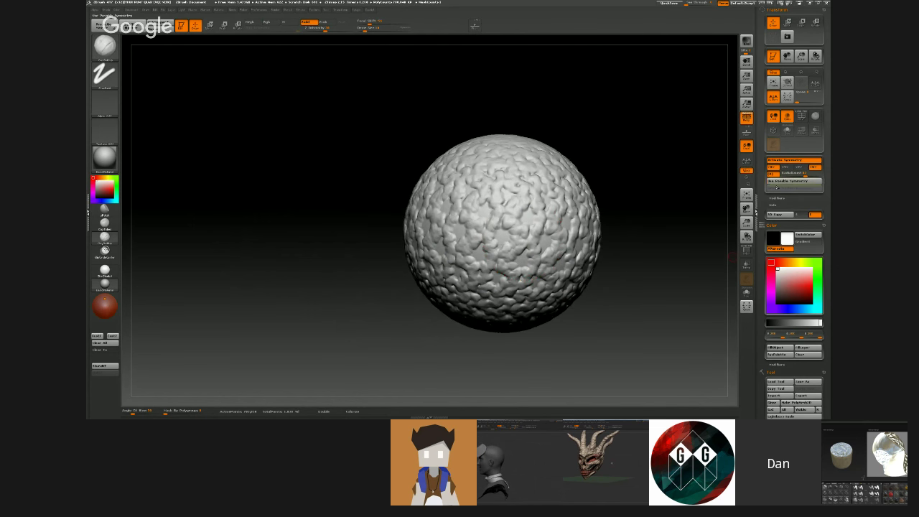
pyautogui.keyDown('ctrl'); pyautogui.moveTo(496, 215); pyautogui.dragTo(496, 162, button='right'); pyautogui.keyUp('ctrl')
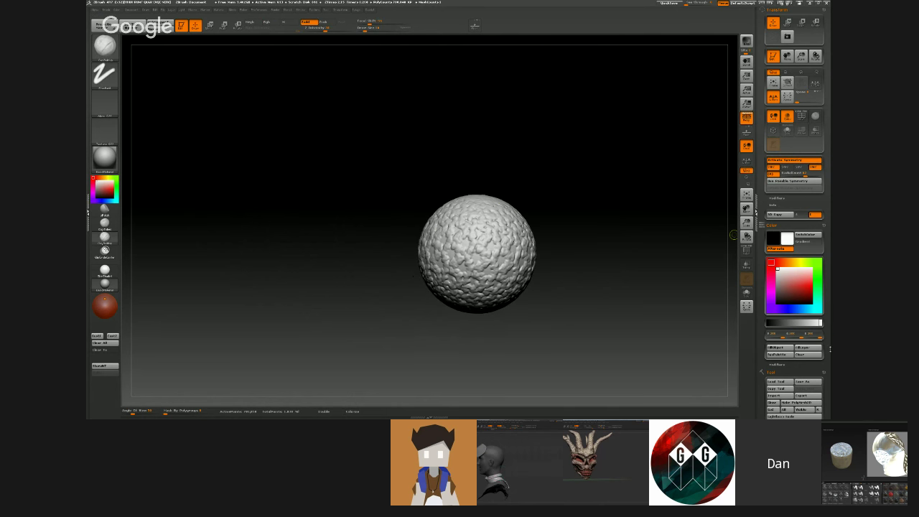
pyautogui.moveTo(829, 352); pyautogui.dragTo(830, 345)
pyautogui.scroll(-3, 785, 335)
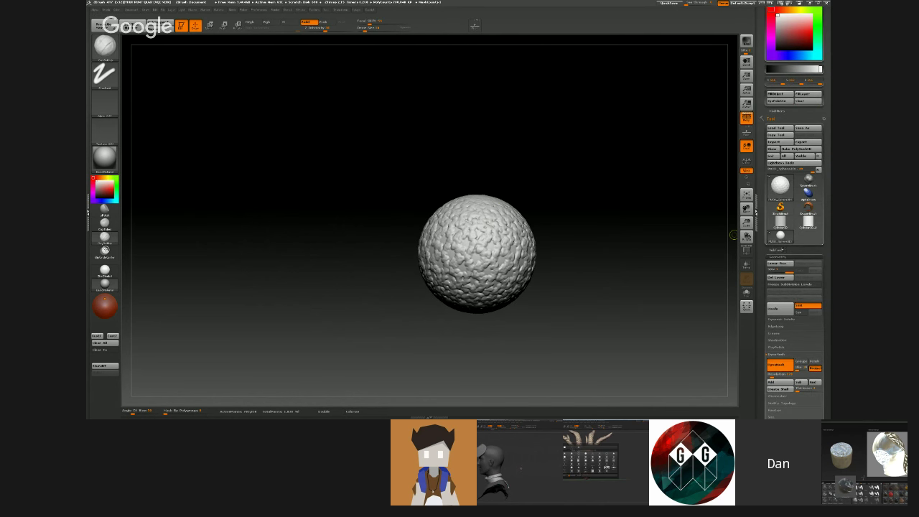
pyautogui.click(776, 249)
pyautogui.moveTo(825, 323); pyautogui.dragTo(825, 221)
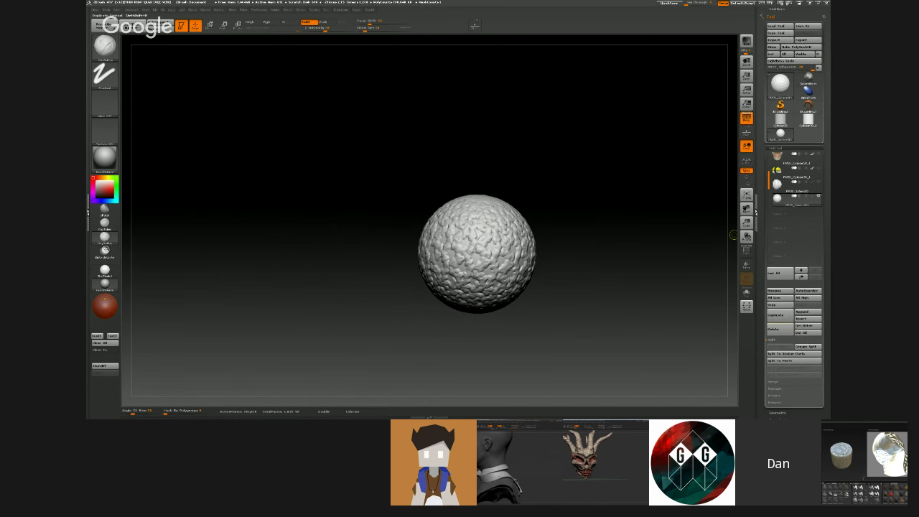
pyautogui.hotkey('ctrl', 'shift', 'd')
pyautogui.click(818, 210)
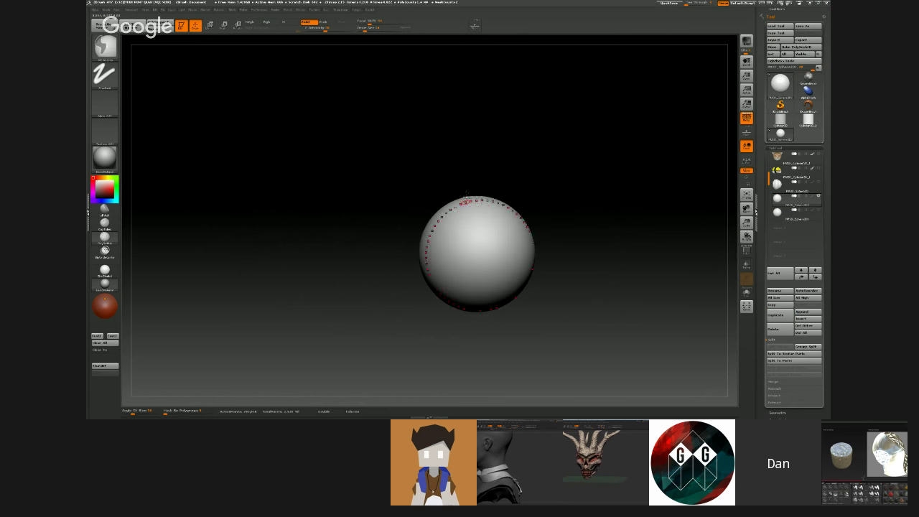
# - Sculpt concentric stepped rings with a hollow center on the front of the sphere
pyautogui.moveTo(487, 259); pyautogui.dragTo(485, 230)
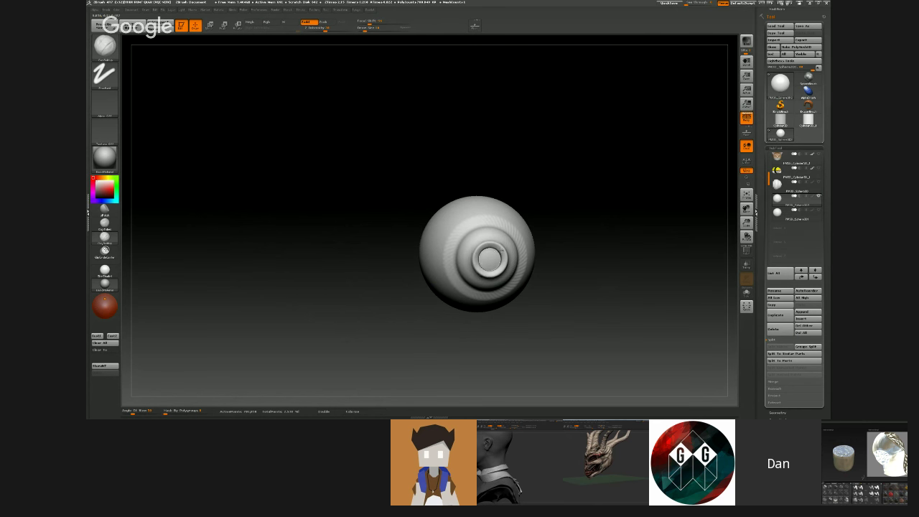
pyautogui.moveTo(503, 259); pyautogui.dragTo(492, 260)
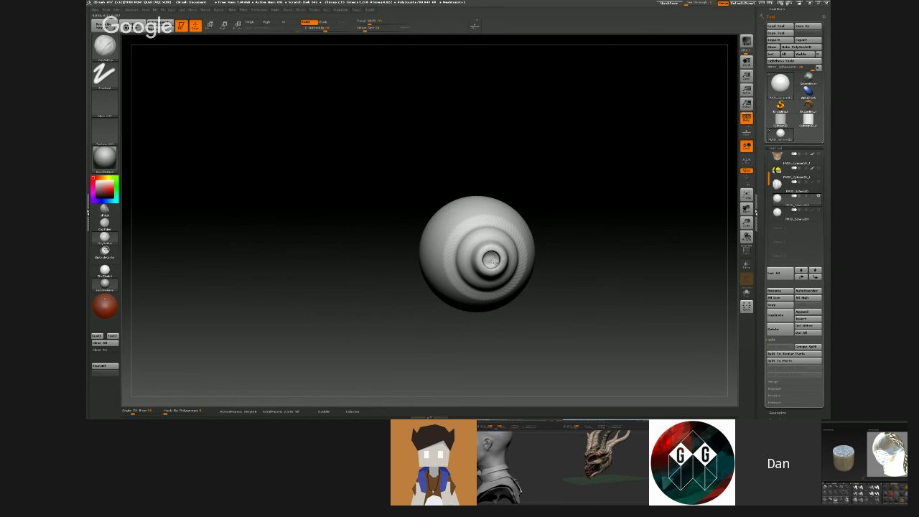
pyautogui.moveTo(391, 193); pyautogui.dragTo(352, 188)
pyautogui.keyDown('ctrl'); pyautogui.moveTo(399, 190); pyautogui.dragTo(413, 248, button='right'); pyautogui.keyUp('ctrl')
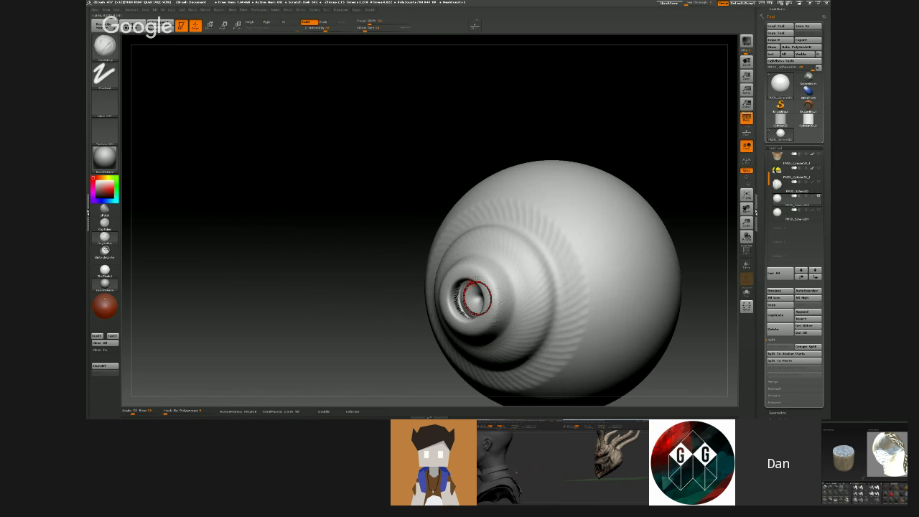
pyautogui.moveTo(474, 283); pyautogui.dragTo(471, 270)
pyautogui.hotkey('ctrl', 'z')
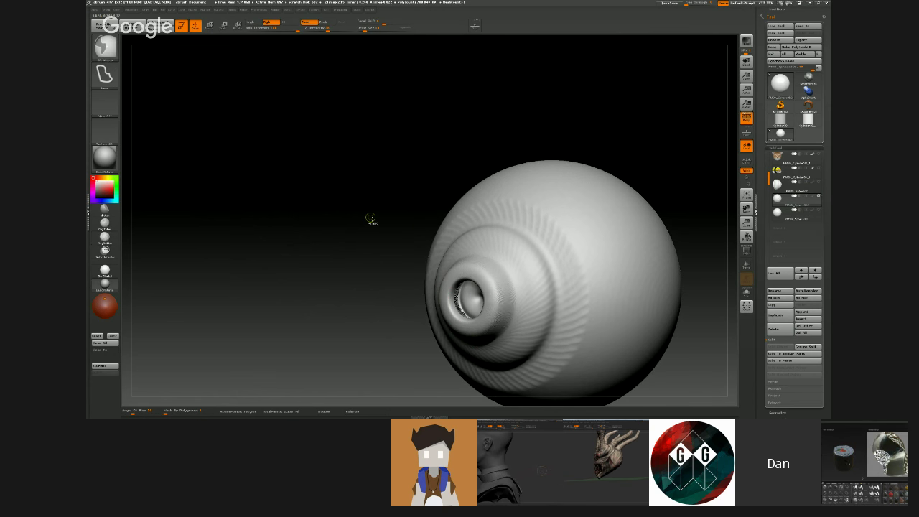
# - Sculpt radial ribs from the rings back past the sphere's middle and shape the front center into a protruding hollow neck
pyautogui.moveTo(378, 228)
pyautogui.keyDown('ctrl'); pyautogui.mouseDown()
pyautogui.moveTo(404, 232)
pyautogui.moveTo(354, 160)
pyautogui.mouseUp(); pyautogui.keyUp('ctrl')
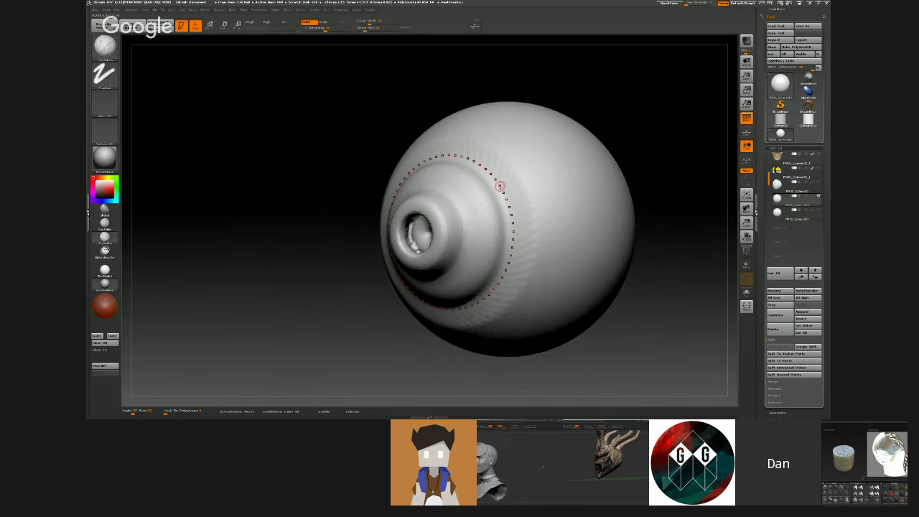
pyautogui.moveTo(494, 180); pyautogui.dragTo(600, 165)
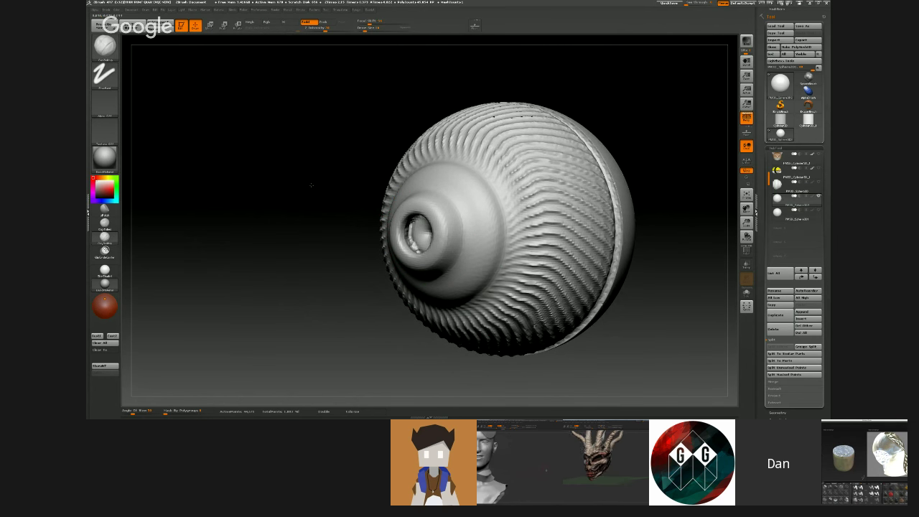
pyautogui.moveTo(311, 184)
pyautogui.mouseDown()
pyautogui.moveTo(299, 188)
pyautogui.moveTo(301, 172)
pyautogui.mouseUp()
pyautogui.moveTo(491, 179)
pyautogui.mouseDown()
pyautogui.moveTo(498, 196)
pyautogui.moveTo(468, 183)
pyautogui.moveTo(492, 193)
pyautogui.moveTo(446, 210)
pyautogui.mouseUp()
pyautogui.hotkey('ctrl', 'z')
pyautogui.hotkey('ctrl', 'z')
pyautogui.hotkey('ctrl', 'z')
pyautogui.hotkey('ctrl', 'z')
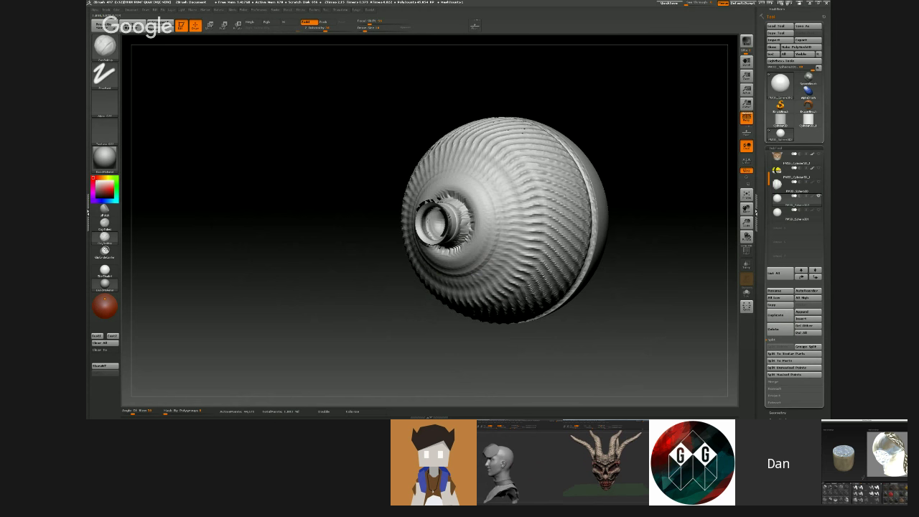
# - Resize the brush and sculpt raised bands around the sphere's middle behind the ribs
pyautogui.moveTo(336, 190)
pyautogui.mouseDown()
pyautogui.moveTo(313, 189)
pyautogui.moveTo(323, 191)
pyautogui.mouseUp()
pyautogui.moveTo(572, 188)
pyautogui.mouseDown()
pyautogui.moveTo(554, 210)
pyautogui.moveTo(561, 188)
pyautogui.moveTo(576, 197)
pyautogui.moveTo(592, 240)
pyautogui.mouseUp()
pyautogui.press('s')
pyautogui.hotkey('ctrl', 'z')
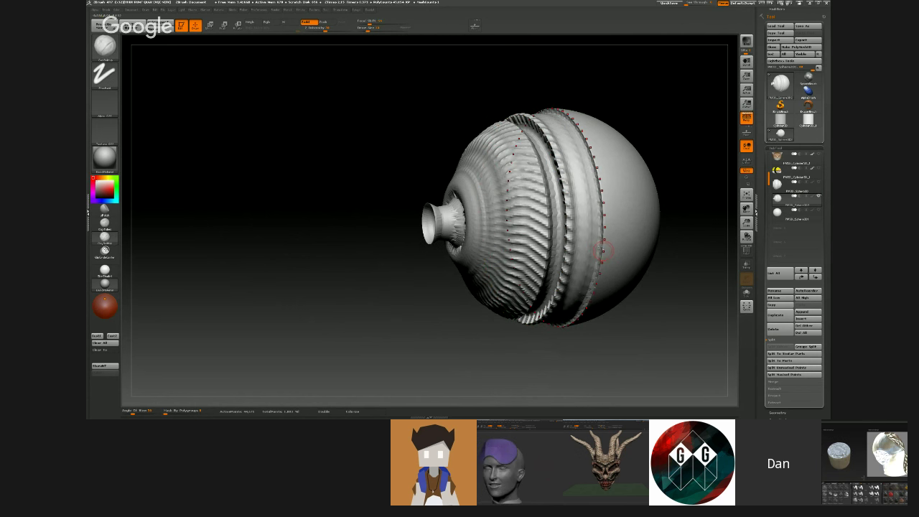
# - Build up the middle band and sculpt broad rings around the smooth back half of the sphere
pyautogui.moveTo(643, 288)
pyautogui.keyDown('alt'); pyautogui.mouseDown()
pyautogui.moveTo(617, 286)
pyautogui.moveTo(583, 305)
pyautogui.mouseUp(); pyautogui.keyUp('alt')
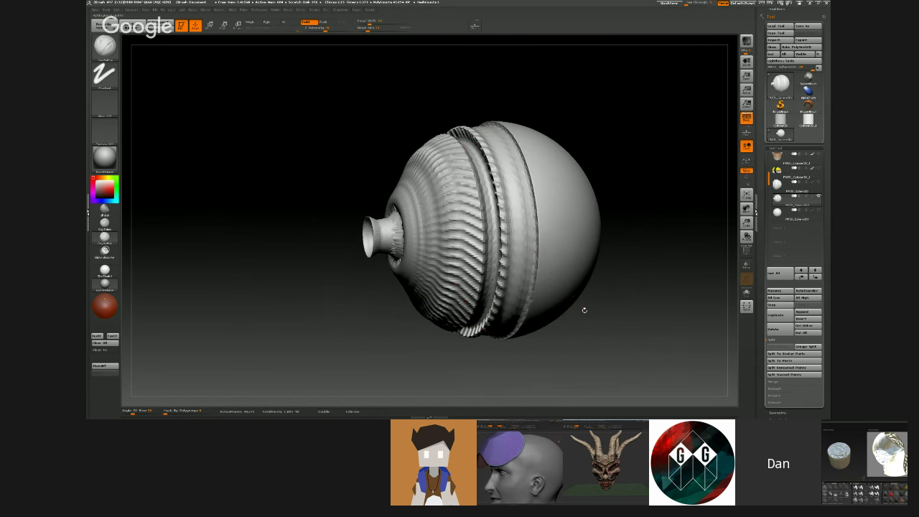
pyautogui.moveTo(518, 212); pyautogui.dragTo(523, 241)
pyautogui.moveTo(511, 194)
pyautogui.mouseDown()
pyautogui.moveTo(515, 226)
pyautogui.moveTo(545, 215)
pyautogui.moveTo(551, 234)
pyautogui.mouseUp()
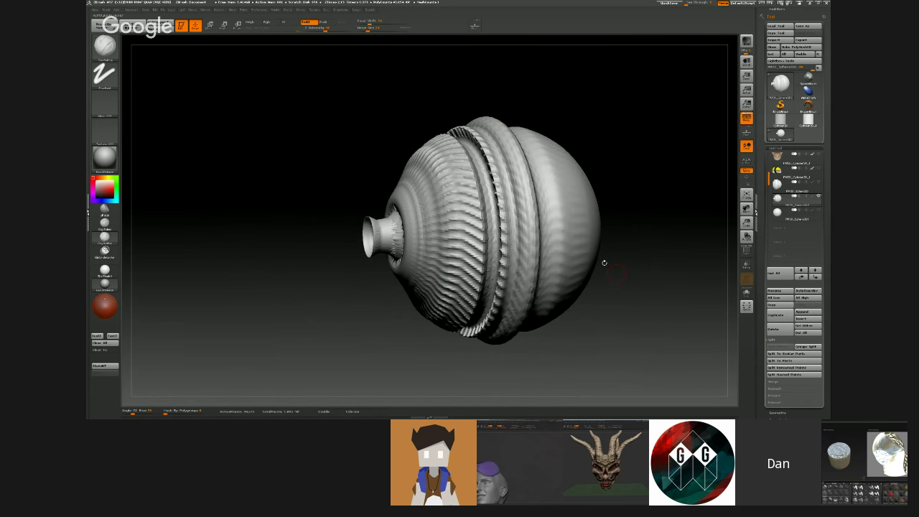
pyautogui.moveTo(635, 299)
pyautogui.keyDown('alt'); pyautogui.mouseDown()
pyautogui.moveTo(614, 304)
pyautogui.moveTo(575, 227)
pyautogui.moveTo(610, 227)
pyautogui.moveTo(610, 173)
pyautogui.moveTo(618, 288)
pyautogui.moveTo(622, 180)
pyautogui.moveTo(623, 231)
pyautogui.mouseUp(); pyautogui.keyUp('alt')
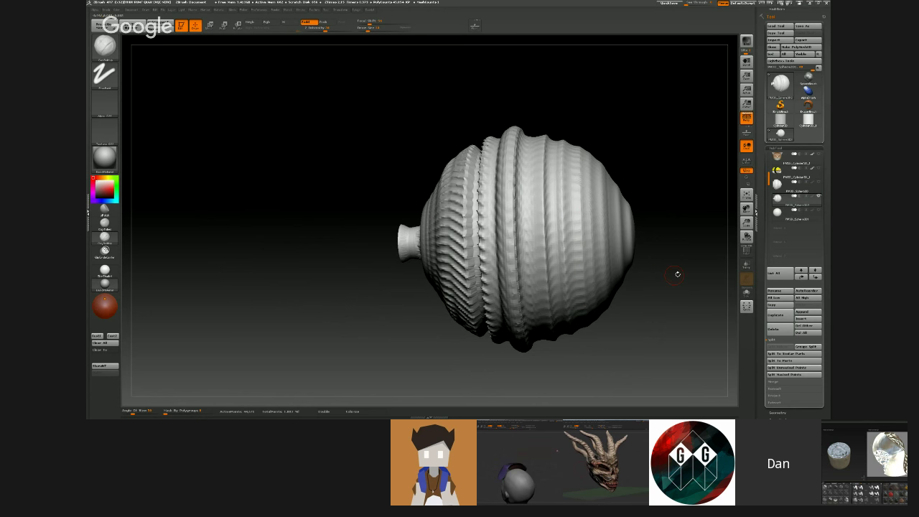
# - Sculpt fine ribbed bands around the back half of the sphere, behind the raised middle rings
pyautogui.moveTo(676, 274)
pyautogui.mouseDown()
pyautogui.moveTo(671, 235)
pyautogui.moveTo(587, 264)
pyautogui.moveTo(560, 251)
pyautogui.mouseUp()
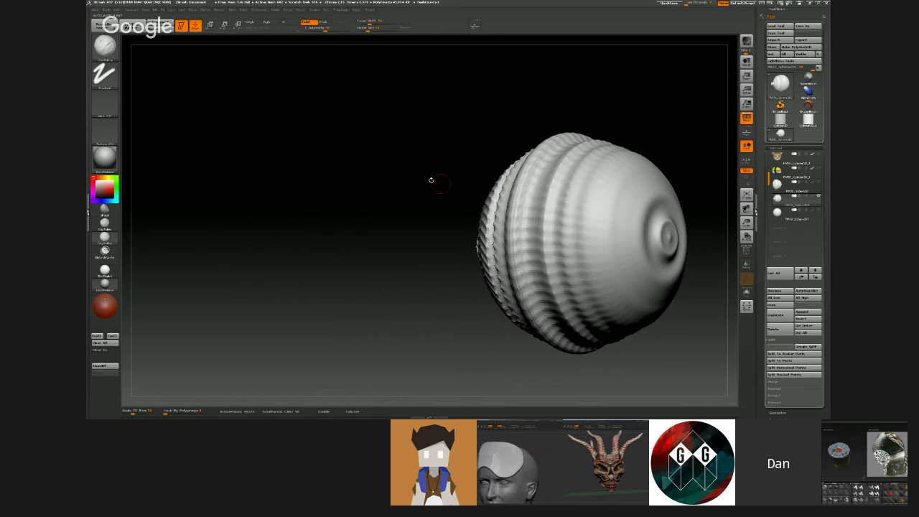
pyautogui.moveTo(431, 180)
pyautogui.mouseDown()
pyautogui.moveTo(496, 182)
pyautogui.moveTo(486, 188)
pyautogui.mouseUp()
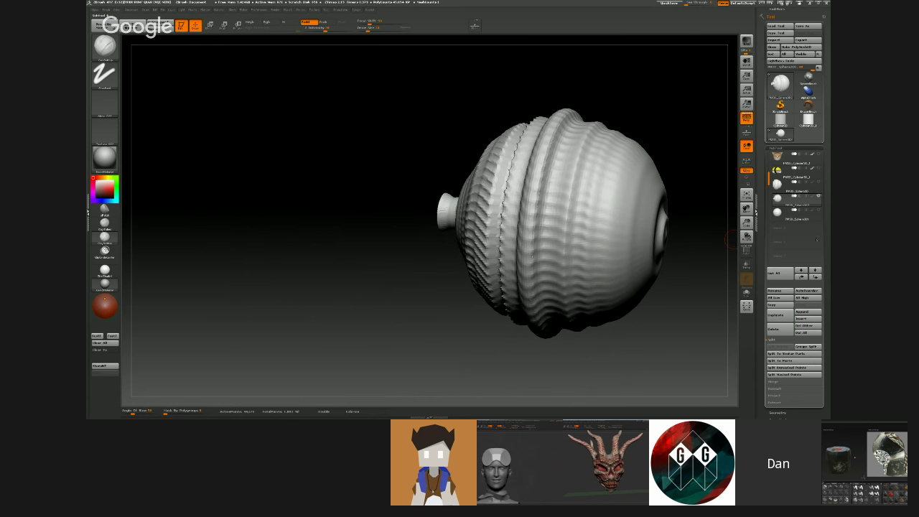
pyautogui.moveTo(823, 245); pyautogui.dragTo(823, 410)
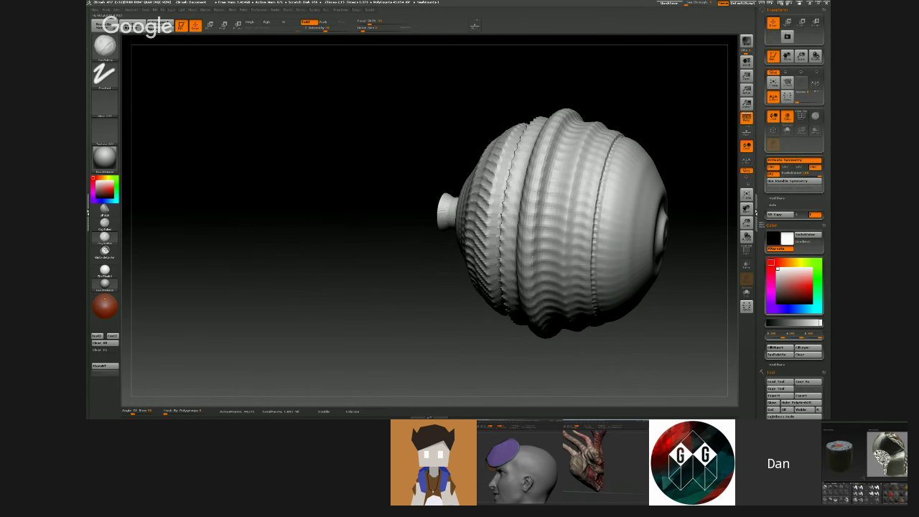
pyautogui.moveTo(619, 215); pyautogui.dragTo(652, 219)
pyautogui.moveTo(670, 261); pyautogui.dragTo(462, 177)
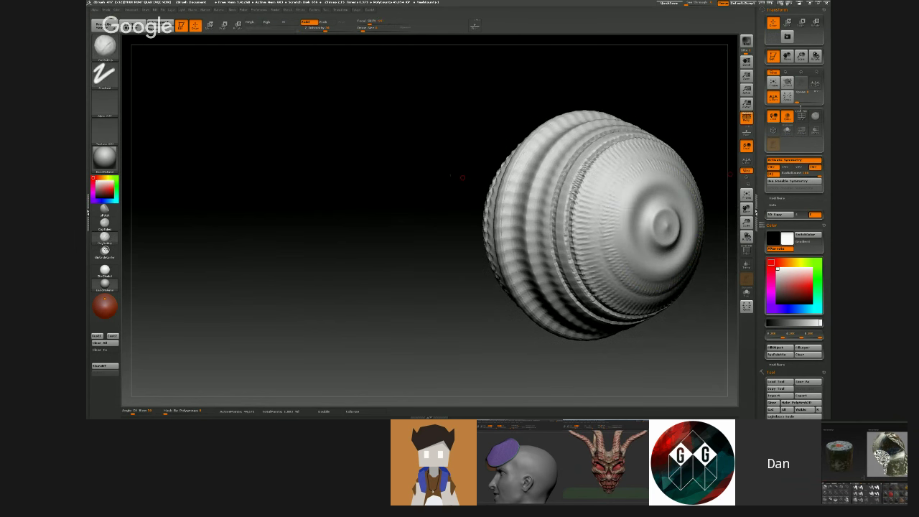
# - Enlarge the brush, raise a stepped collar around the back center, and carve a deep groove around the sphere's middle
pyautogui.press(']')
pyautogui.press(']')
pyautogui.moveTo(642, 201); pyautogui.dragTo(627, 195)
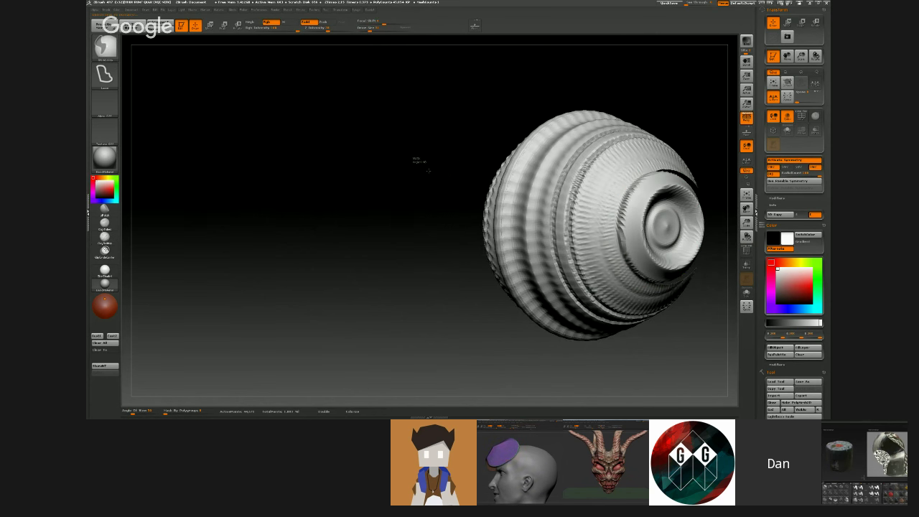
pyautogui.keyDown('ctrl'); pyautogui.keyDown('shift'); pyautogui.click(428, 171); pyautogui.keyUp('shift'); pyautogui.keyUp('ctrl')
pyautogui.moveTo(419, 150); pyautogui.dragTo(488, 152)
pyautogui.keyDown('alt'); pyautogui.moveTo(526, 180); pyautogui.dragTo(509, 186); pyautogui.keyUp('alt')
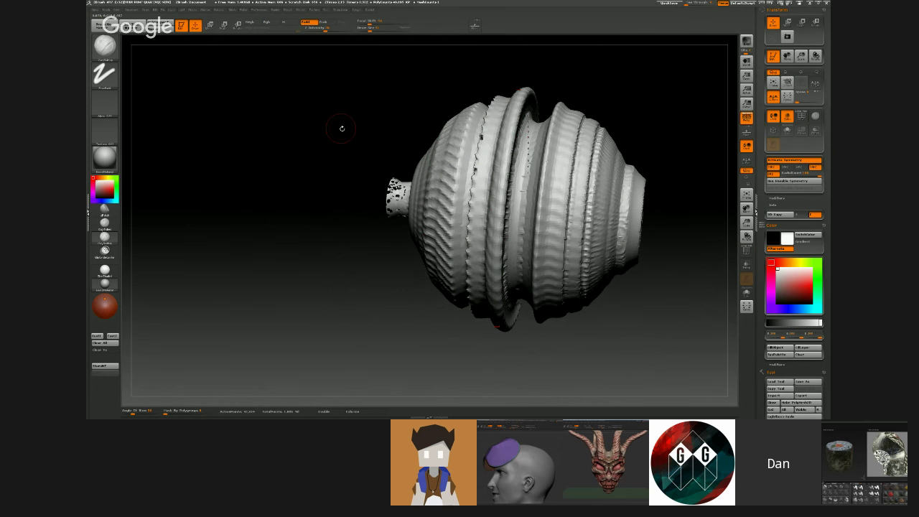
# - Build the middle rings out into one broad flange behind the ribbed front dome
pyautogui.moveTo(341, 128)
pyautogui.mouseDown()
pyautogui.moveTo(324, 191)
pyautogui.moveTo(358, 190)
pyautogui.moveTo(352, 186)
pyautogui.mouseUp()
pyautogui.moveTo(232, 170); pyautogui.dragTo(169, 174)
pyautogui.moveTo(328, 189)
pyautogui.keyDown('shift'); pyautogui.mouseDown()
pyautogui.moveTo(344, 189)
pyautogui.moveTo(335, 192)
pyautogui.mouseUp(); pyautogui.keyUp('shift')
pyautogui.moveTo(264, 173)
pyautogui.keyDown('ctrl'); pyautogui.mouseDown()
pyautogui.moveTo(282, 193)
pyautogui.moveTo(312, 147)
pyautogui.mouseUp(); pyautogui.keyUp('ctrl')
pyautogui.press(']')
pyautogui.moveTo(394, 169)
pyautogui.mouseDown()
pyautogui.moveTo(429, 166)
pyautogui.moveTo(407, 166)
pyautogui.mouseUp()
pyautogui.moveTo(291, 135); pyautogui.dragTo(343, 143)
# - Adjust the draw size and smooth the front ribs into a clean dome with rounded steps behind it
pyautogui.press('s')
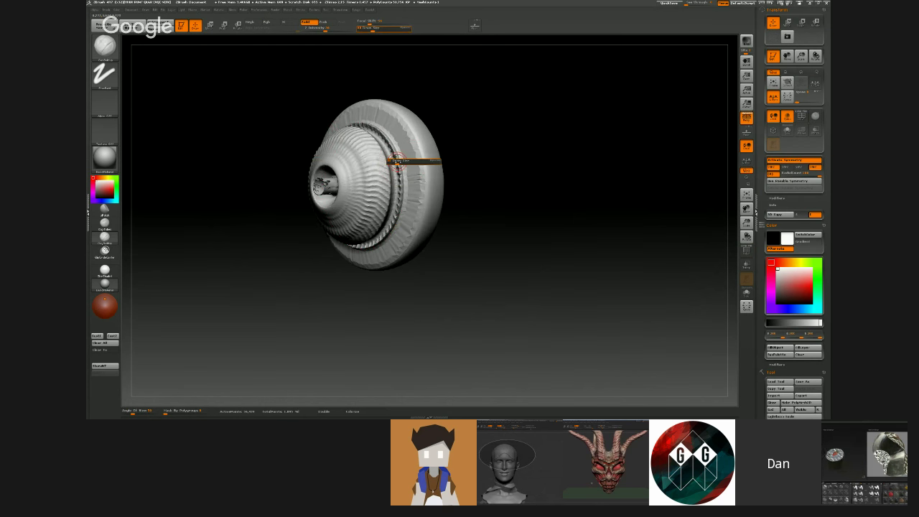
pyautogui.moveTo(397, 160); pyautogui.dragTo(479, 179)
pyautogui.hotkey('ctrl', 'shift')
pyautogui.moveTo(417, 174)
pyautogui.keyDown('shift'); pyautogui.mouseDown()
pyautogui.moveTo(294, 153)
pyautogui.moveTo(324, 165)
pyautogui.mouseUp(); pyautogui.keyUp('shift')
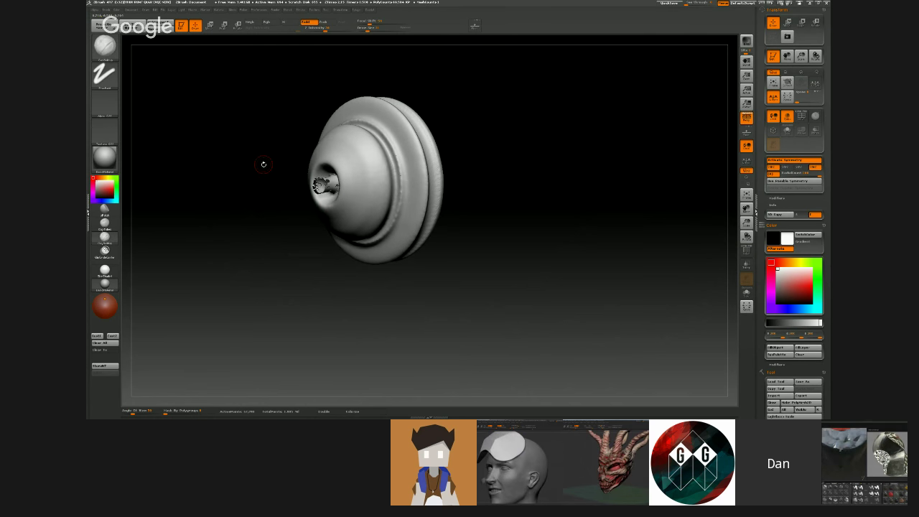
pyautogui.keyDown('shift'); pyautogui.moveTo(263, 164); pyautogui.dragTo(324, 188); pyautogui.keyUp('shift')
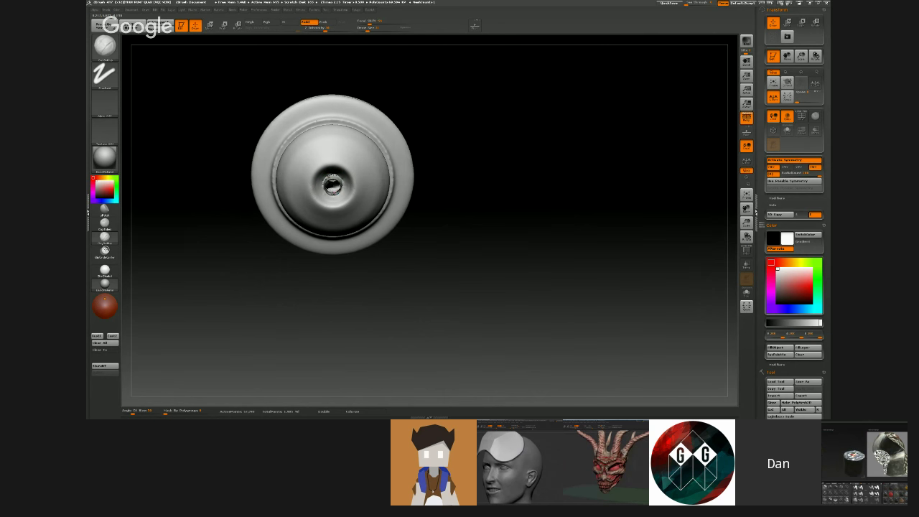
pyautogui.moveTo(257, 174); pyautogui.dragTo(253, 179)
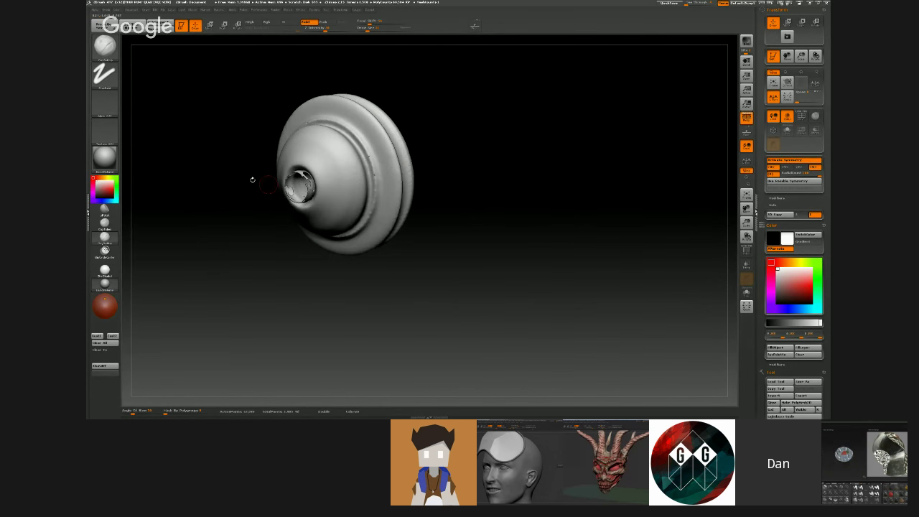
# - Undo the latest changes to the front neck and reshape its opening into a wider hollow rim
pyautogui.hotkey('ctrl', 'z')
pyautogui.hotkey('ctrl', 'z')
pyautogui.hotkey('ctrl', 'z')
pyautogui.hotkey('ctrl', 'z')
pyautogui.hotkey('ctrl', 'z')
pyautogui.hotkey('ctrl', 'z')
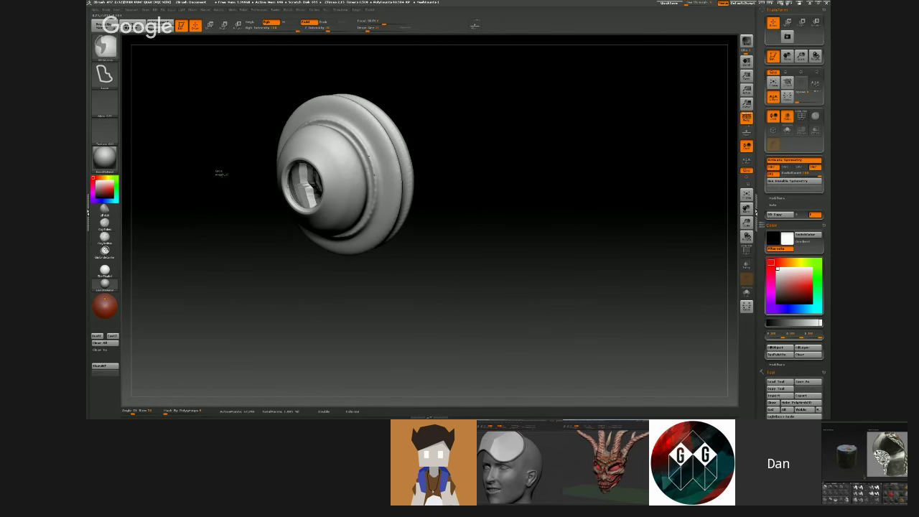
pyautogui.keyDown('shift'); pyautogui.moveTo(237, 187); pyautogui.dragTo(301, 183); pyautogui.keyUp('shift')
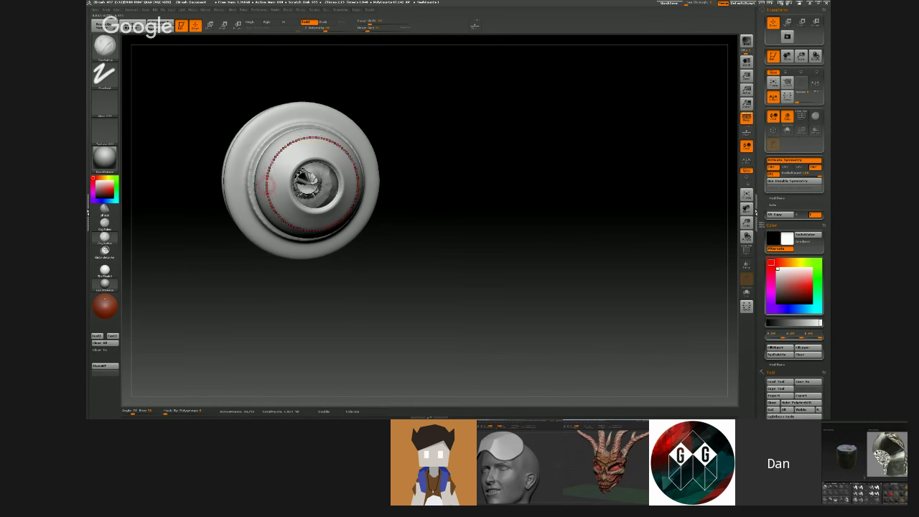
# - Sculpt smooth concentric rings and grooves around the back cone, between its hub and the outer flange
pyautogui.moveTo(459, 208); pyautogui.dragTo(371, 173)
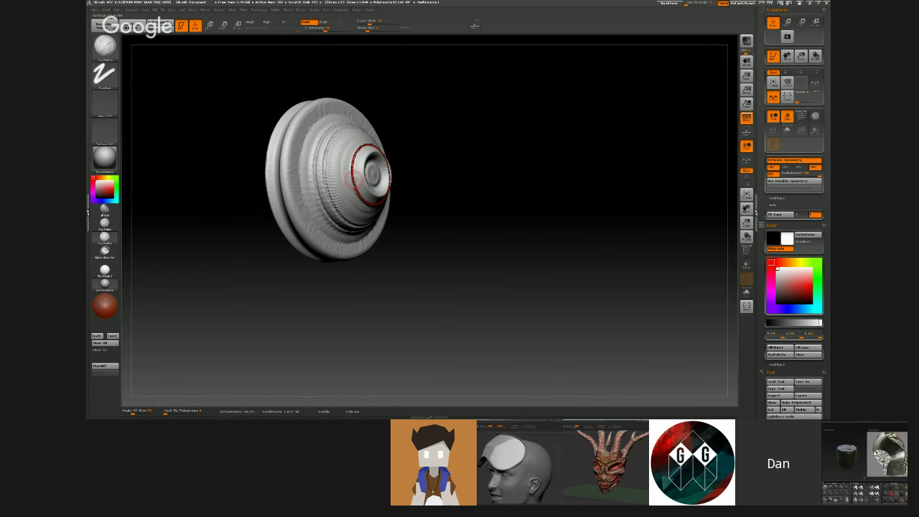
pyautogui.moveTo(459, 212)
pyautogui.mouseDown()
pyautogui.moveTo(440, 206)
pyautogui.moveTo(411, 232)
pyautogui.mouseUp()
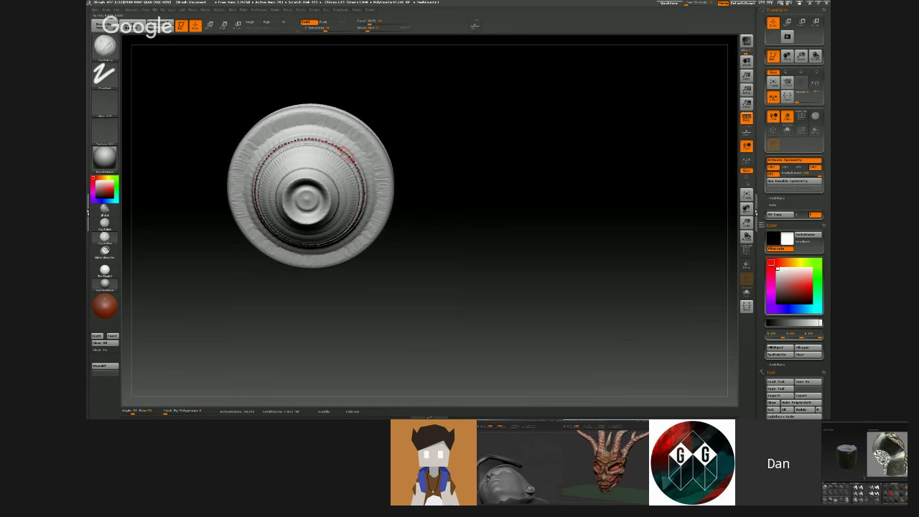
pyautogui.moveTo(349, 154)
pyautogui.mouseDown()
pyautogui.moveTo(362, 141)
pyautogui.moveTo(327, 173)
pyautogui.mouseUp()
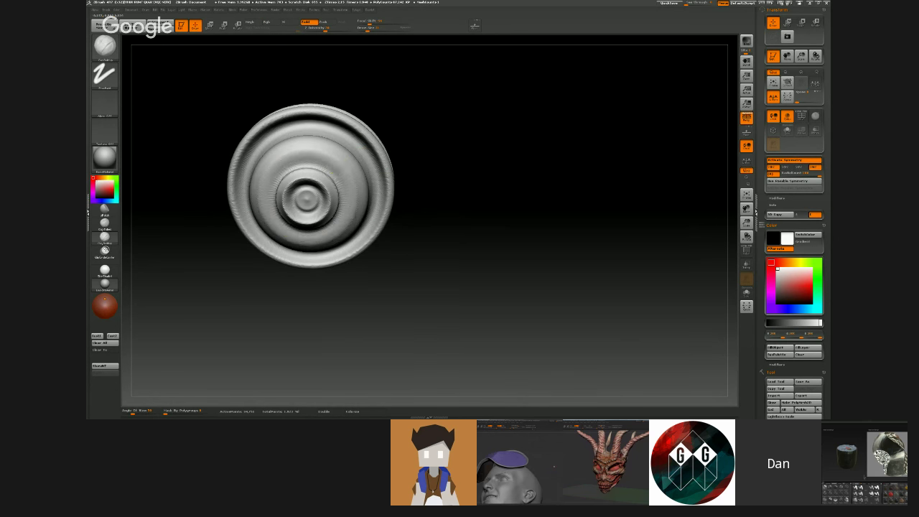
pyautogui.moveTo(402, 194); pyautogui.dragTo(440, 218)
pyautogui.moveTo(685, 153); pyautogui.dragTo(729, 150)
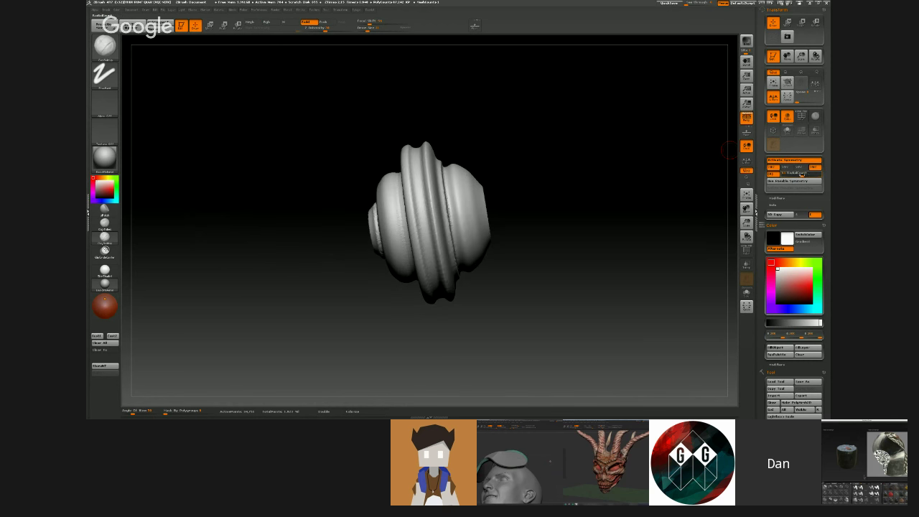
pyautogui.keyDown('alt'); pyautogui.moveTo(585, 176); pyautogui.dragTo(536, 230, button='right'); pyautogui.keyUp('alt')
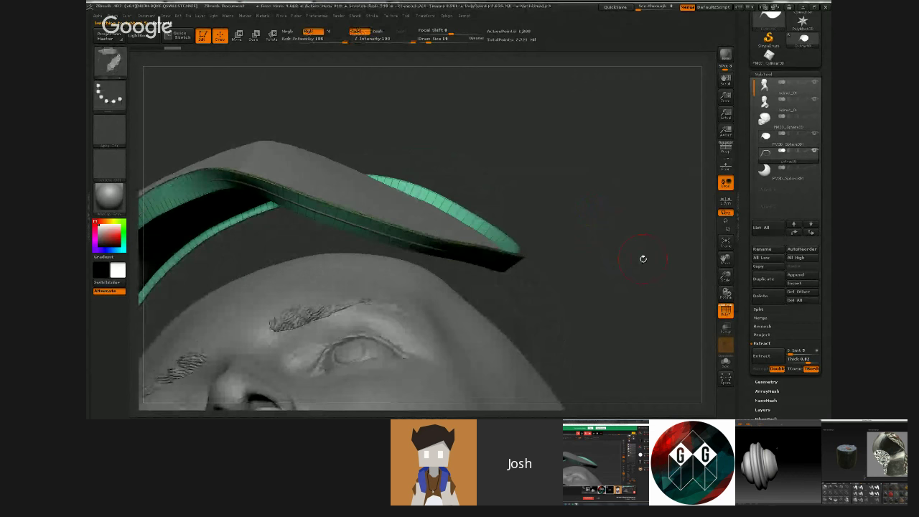
# - Examine the goggles' fit on the head and the masked face from several angles
pyautogui.moveTo(641, 258); pyautogui.dragTo(659, 280)
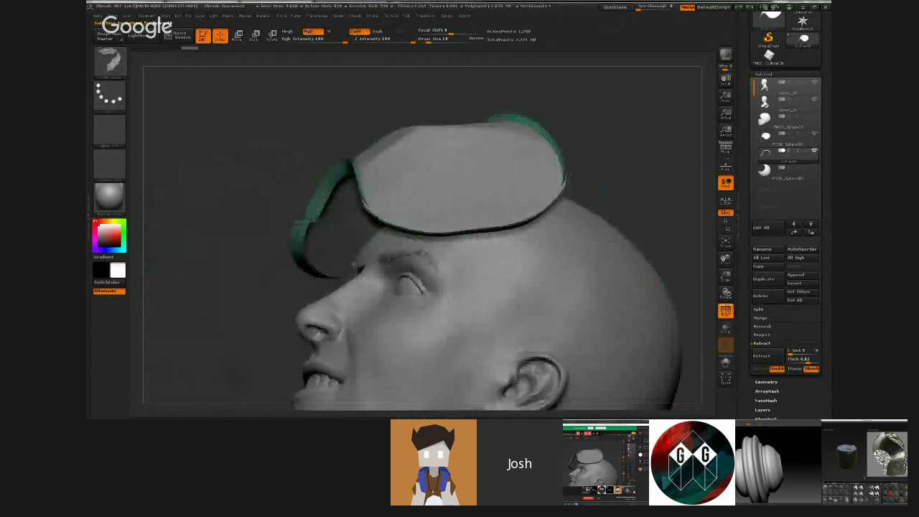
pyautogui.moveTo(610, 242); pyautogui.dragTo(482, 175)
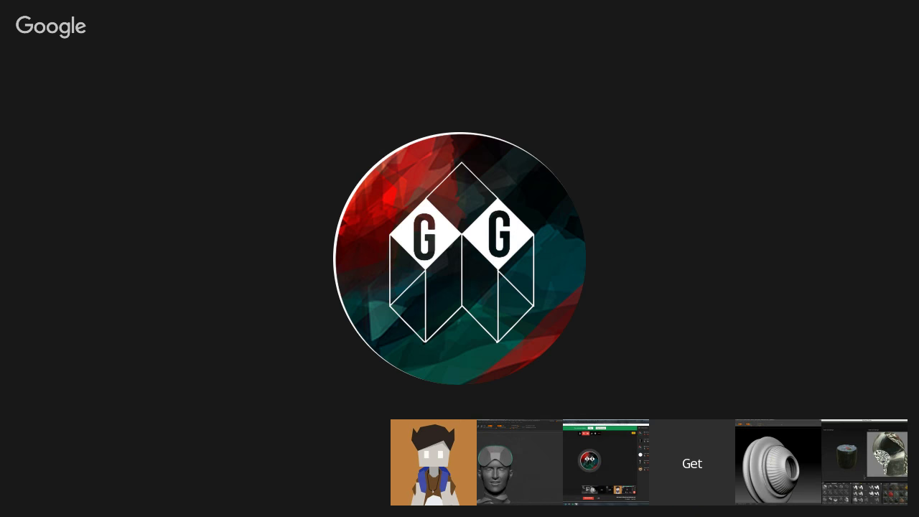
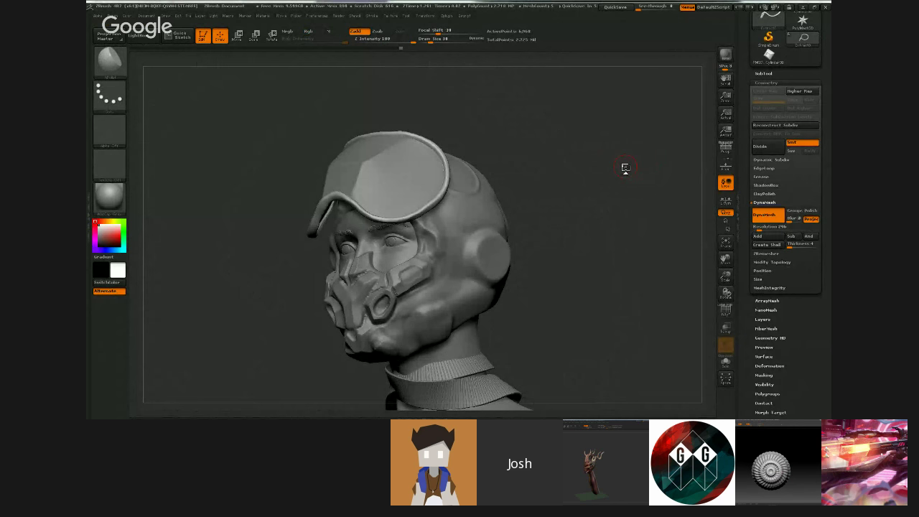
pyautogui.moveTo(607, 186); pyautogui.dragTo(627, 228)
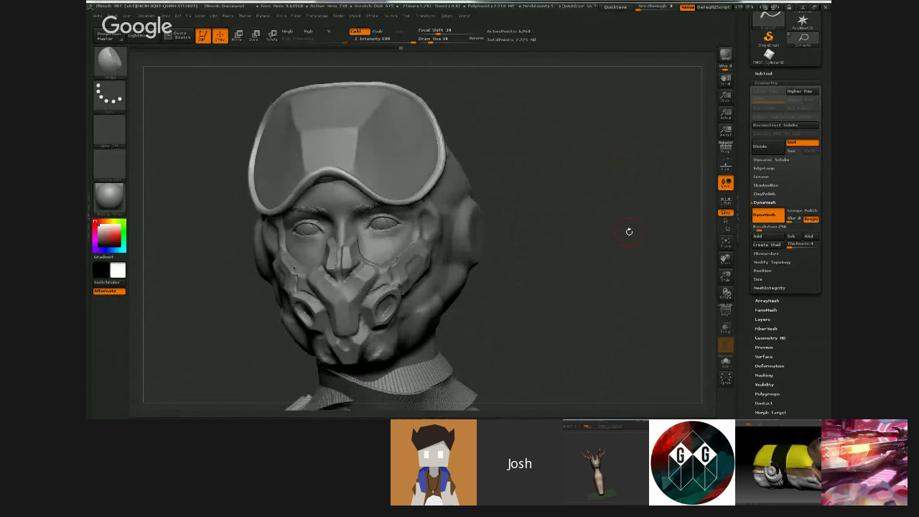
pyautogui.moveTo(592, 207)
pyautogui.mouseDown()
pyautogui.moveTo(607, 226)
pyautogui.moveTo(619, 223)
pyautogui.moveTo(622, 201)
pyautogui.moveTo(587, 198)
pyautogui.moveTo(600, 202)
pyautogui.moveTo(613, 178)
pyautogui.moveTo(596, 192)
pyautogui.moveTo(630, 184)
pyautogui.moveTo(619, 199)
pyautogui.mouseUp()
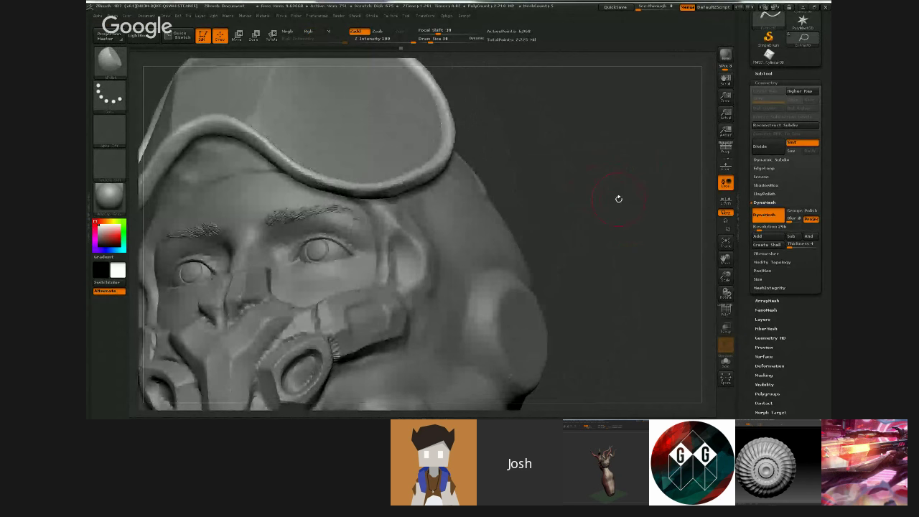
pyautogui.moveTo(619, 198); pyautogui.dragTo(547, 195)
pyautogui.moveTo(634, 216); pyautogui.dragTo(509, 227)
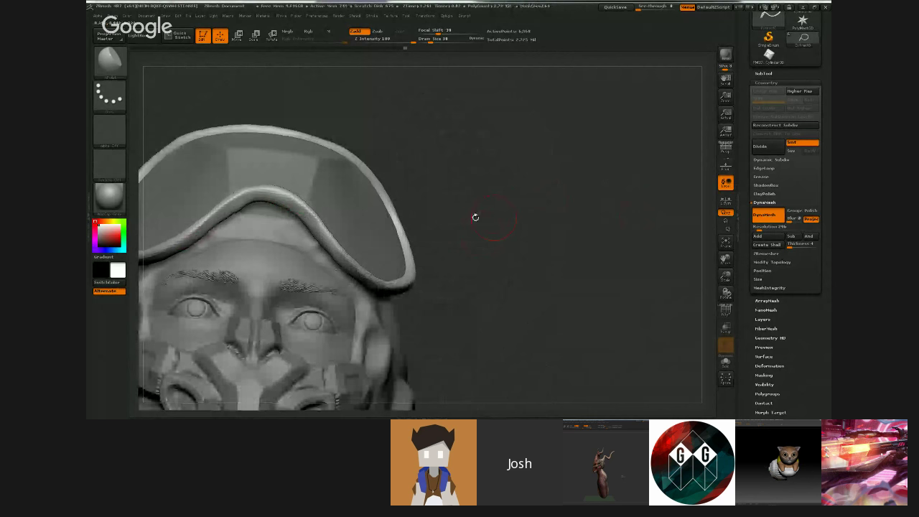
# - Choose another sculpting brush and smooth the goggle frame along its lower edge and side
pyautogui.moveTo(475, 217); pyautogui.dragTo(316, 140)
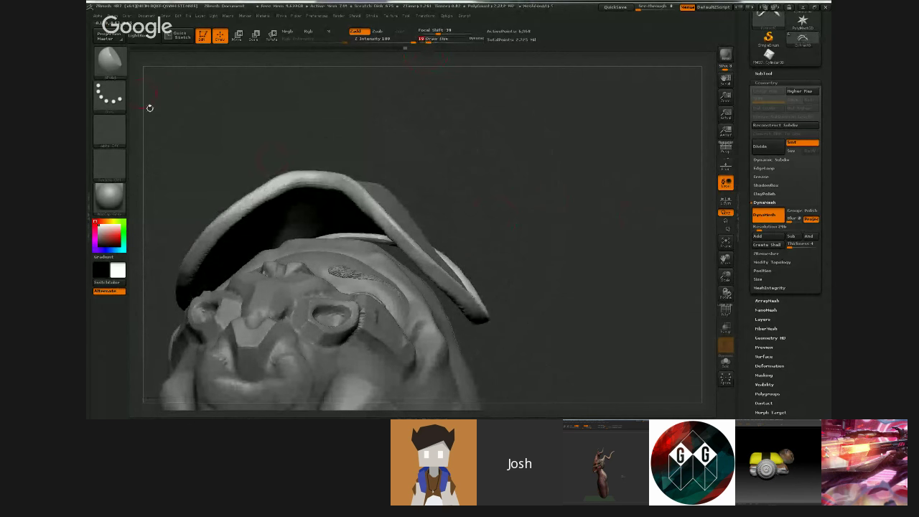
pyautogui.press('b')
pyautogui.click(239, 208)
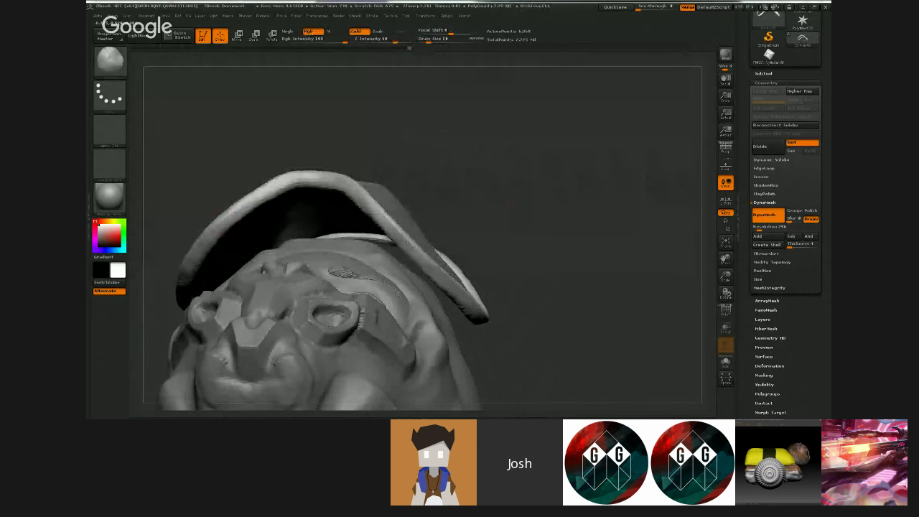
pyautogui.moveTo(448, 133)
pyautogui.mouseDown()
pyautogui.moveTo(493, 170)
pyautogui.moveTo(485, 214)
pyautogui.moveTo(495, 197)
pyautogui.mouseUp()
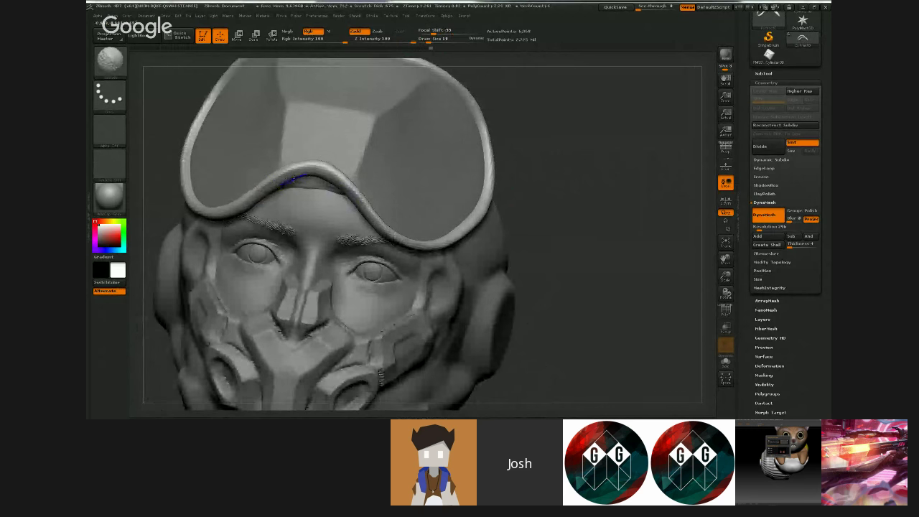
pyautogui.press('shift')
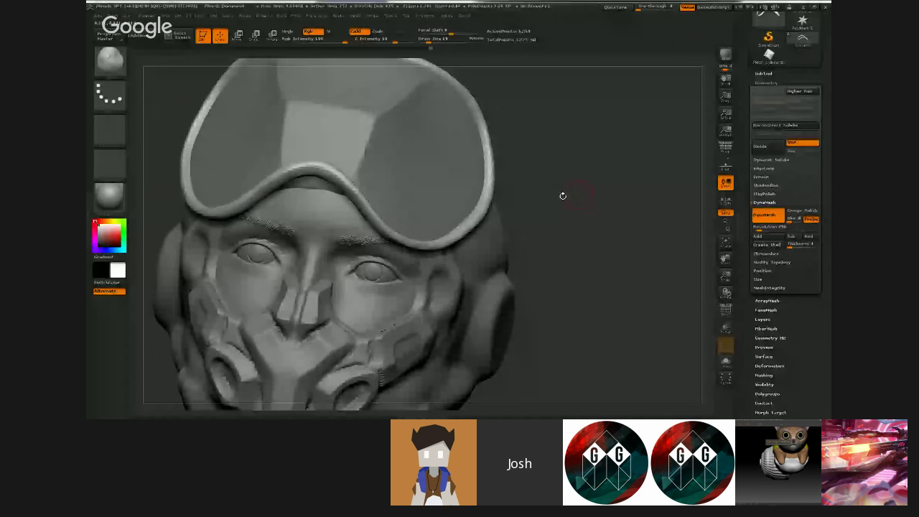
pyautogui.moveTo(563, 195)
pyautogui.mouseDown()
pyautogui.moveTo(557, 179)
pyautogui.moveTo(531, 180)
pyautogui.mouseUp()
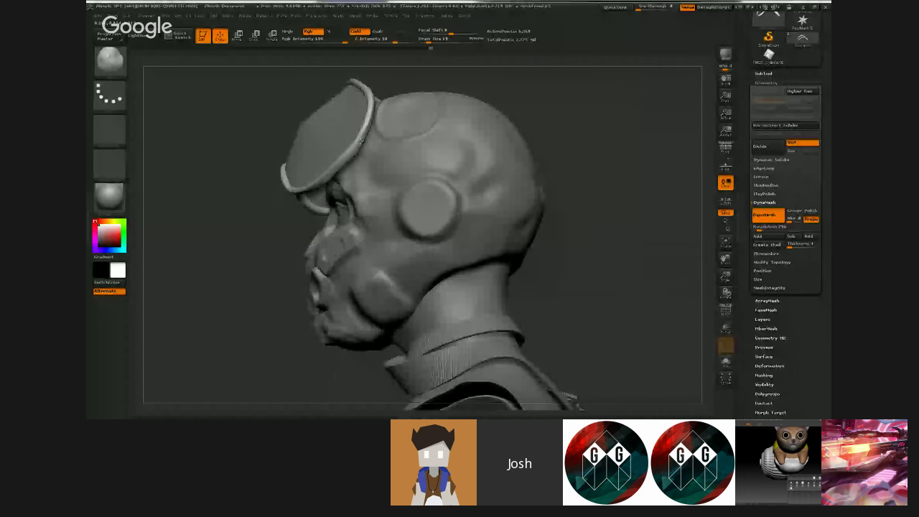
pyautogui.press('shift')
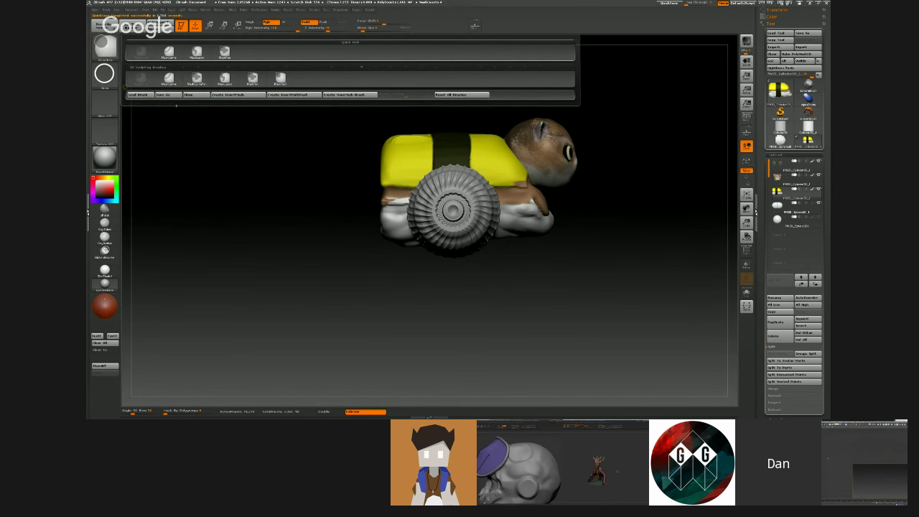
# - Choose the circle mask brush and draw a circular mask from the center of the ribbed wheel
pyautogui.click(105, 72)
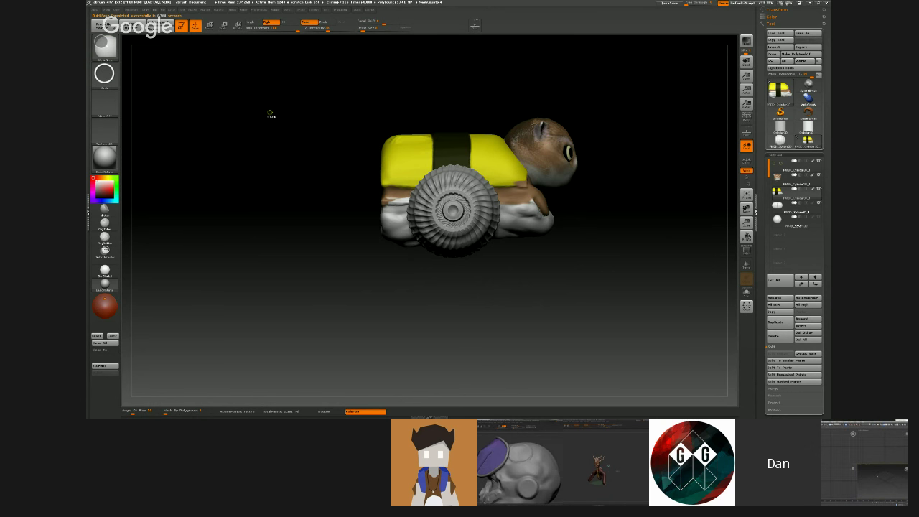
pyautogui.click(115, 82)
pyautogui.click(104, 73)
pyautogui.click(141, 80)
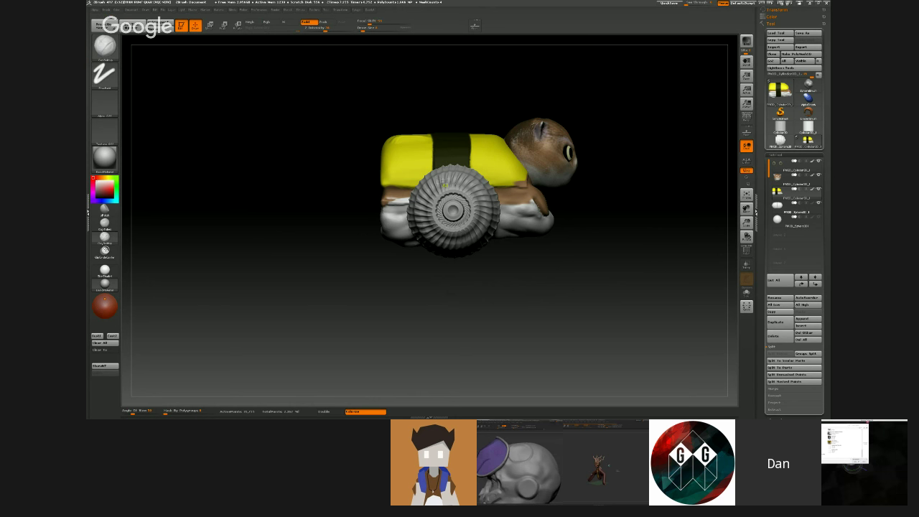
pyautogui.moveTo(454, 212)
pyautogui.keyDown('ctrl'); pyautogui.mouseDown()
pyautogui.moveTo(504, 264)
pyautogui.moveTo(496, 254)
pyautogui.mouseUp(); pyautogui.keyUp('ctrl')
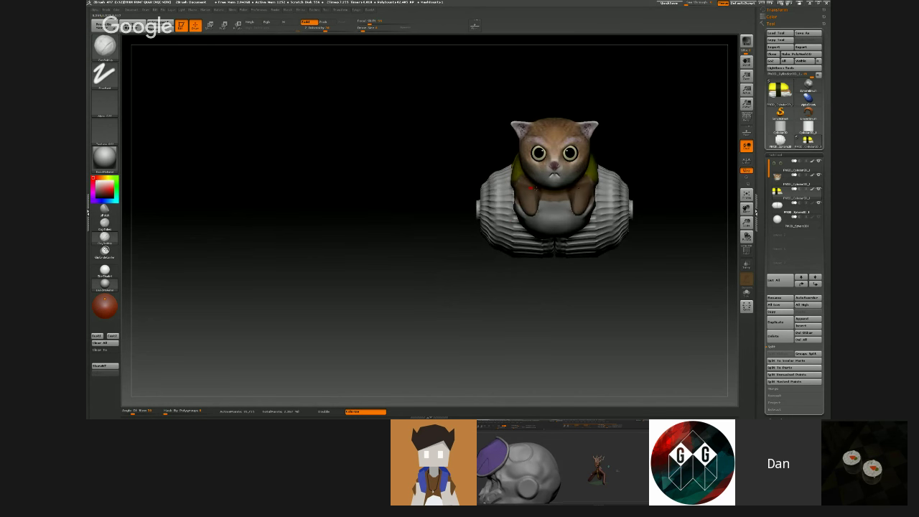
# - Switch to Move and shift the ribbed wheels slightly sideways with a transpose line in front view
pyautogui.press('w')
pyautogui.moveTo(529, 185); pyautogui.dragTo(531, 186)
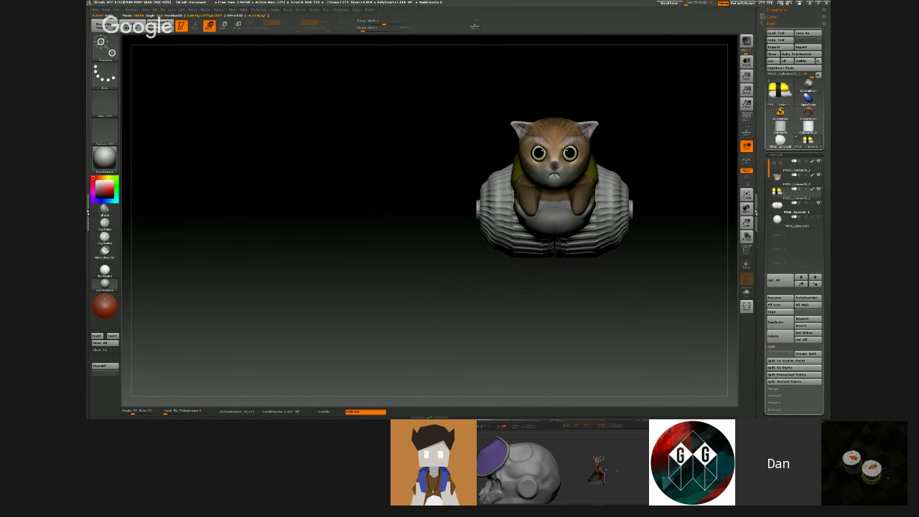
pyautogui.moveTo(519, 274)
pyautogui.mouseDown()
pyautogui.moveTo(543, 275)
pyautogui.moveTo(505, 271)
pyautogui.mouseUp()
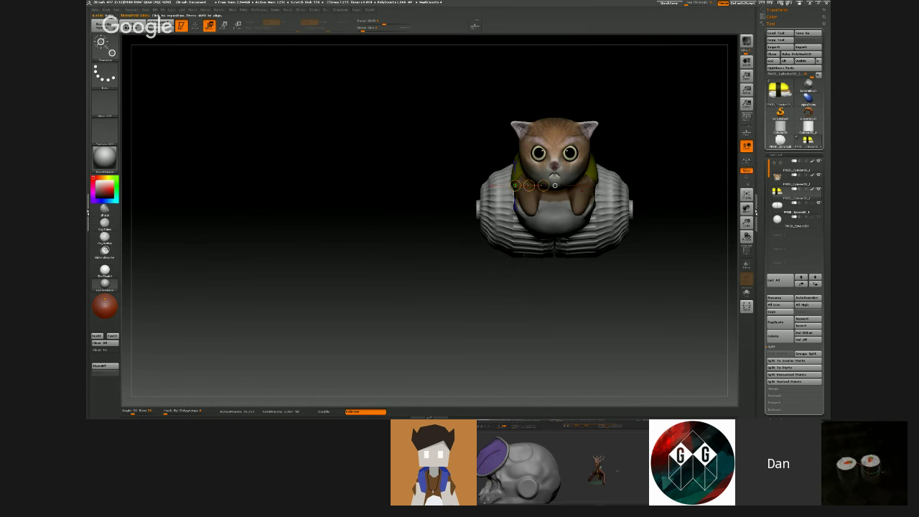
pyautogui.moveTo(529, 185); pyautogui.dragTo(532, 186)
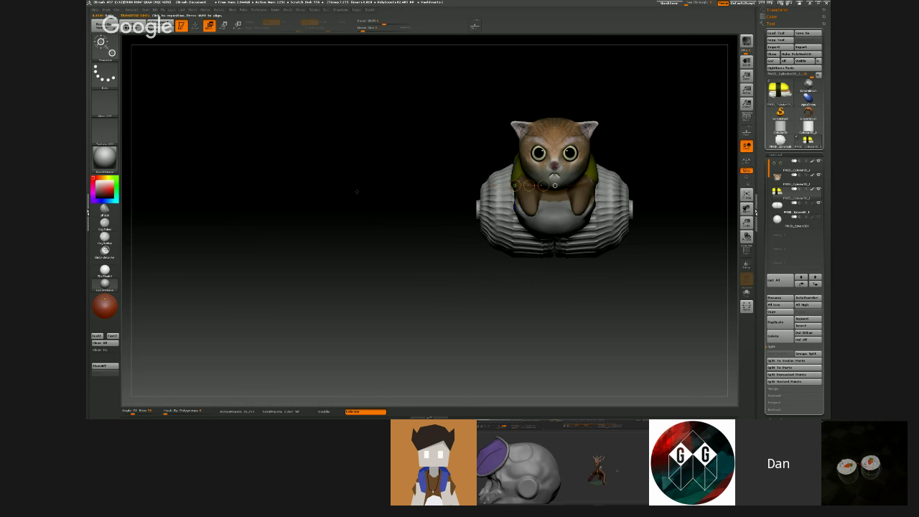
# - Undo the last two operations on the body to restore its circular mask around the wheel, working in side view
pyautogui.keyDown('shift'); pyautogui.moveTo(357, 192); pyautogui.dragTo(330, 144); pyautogui.keyUp('shift')
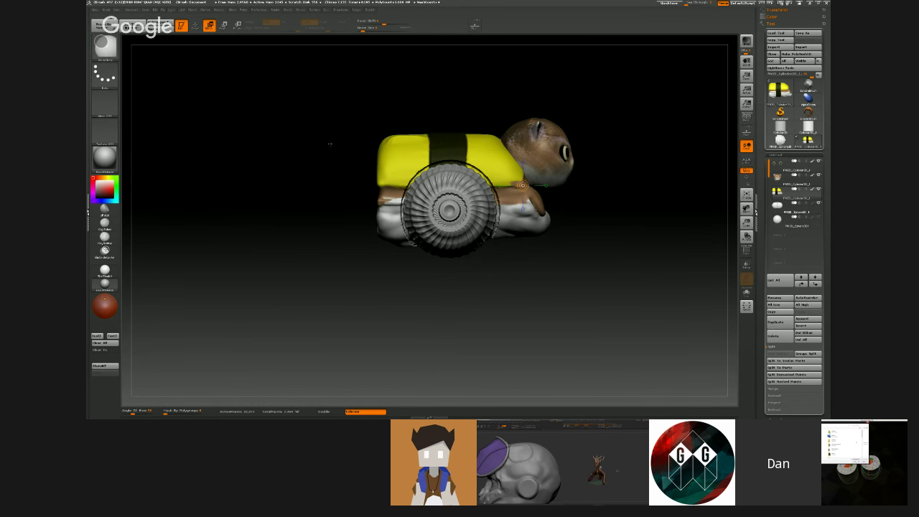
pyautogui.moveTo(337, 141)
pyautogui.keyDown('alt'); pyautogui.mouseDown(button='right')
pyautogui.moveTo(359, 172)
pyautogui.moveTo(343, 203)
pyautogui.mouseUp(button='right'); pyautogui.keyUp('alt')
pyautogui.keyDown('alt'); pyautogui.moveTo(441, 173); pyautogui.dragTo(452, 179, button='right'); pyautogui.keyUp('alt')
pyautogui.hotkey('ctrl', 'z')
pyautogui.hotkey('ctrl', 'z')
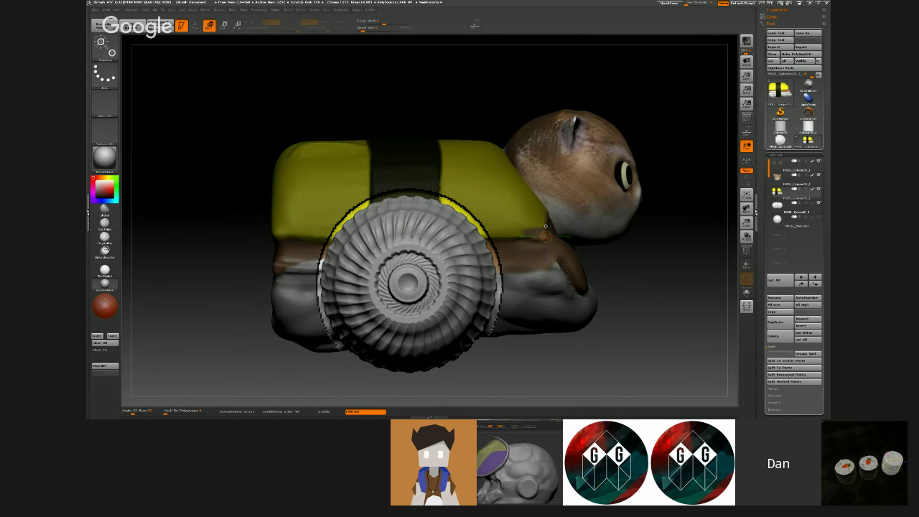
# - Fill the body's unmasked wheel area with black, set the active colour back to white, and return to Draw mode
pyautogui.click(771, 15)
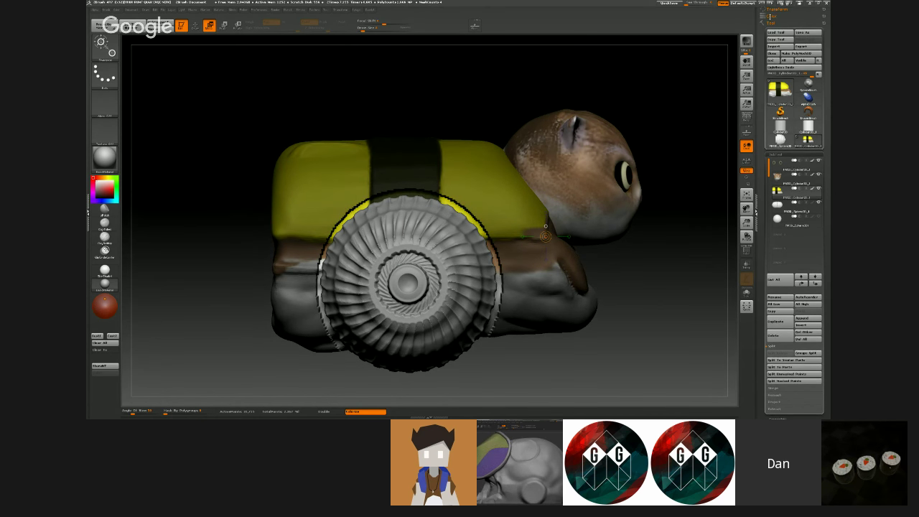
pyautogui.moveTo(773, 90); pyautogui.dragTo(776, 89)
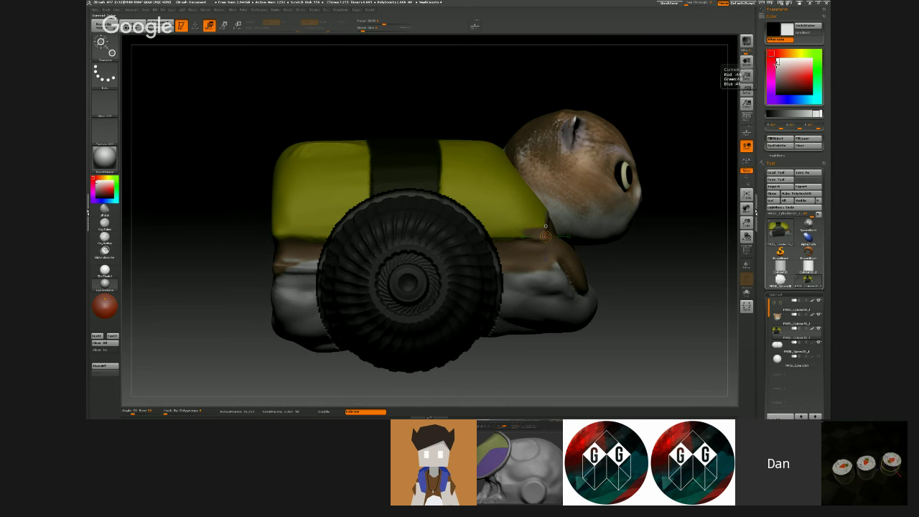
pyautogui.click(776, 62)
pyautogui.press('q')
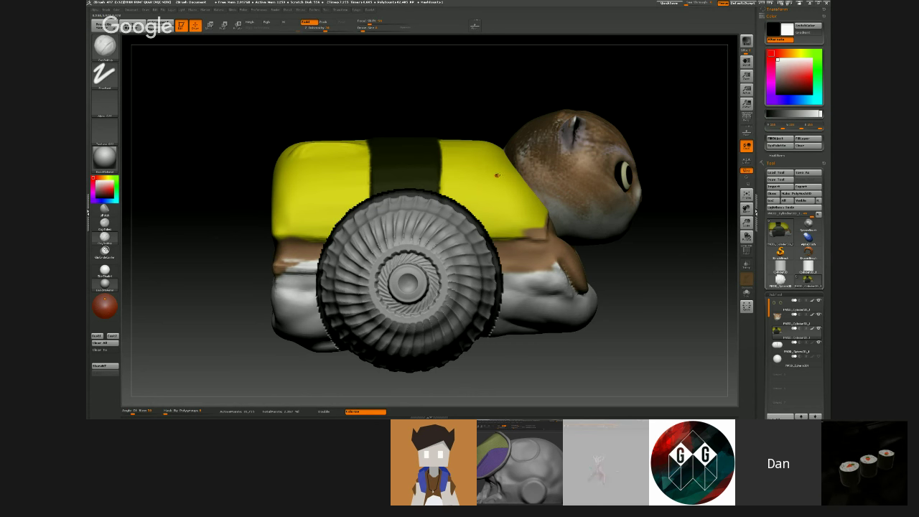
# - Undo the first neck stroke and carve a new crease into the yellow body along the back of the head
pyautogui.moveTo(571, 179); pyautogui.dragTo(535, 206, button='right')
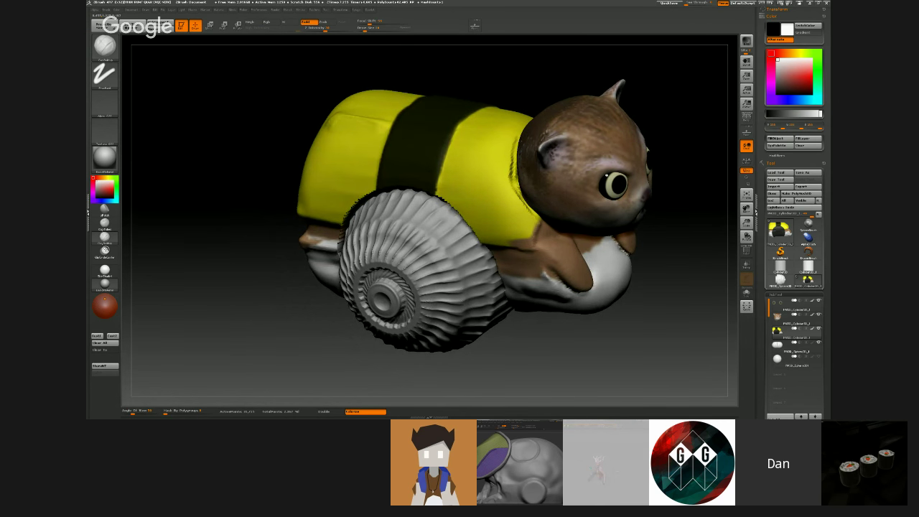
pyautogui.hotkey('ctrl', 'z')
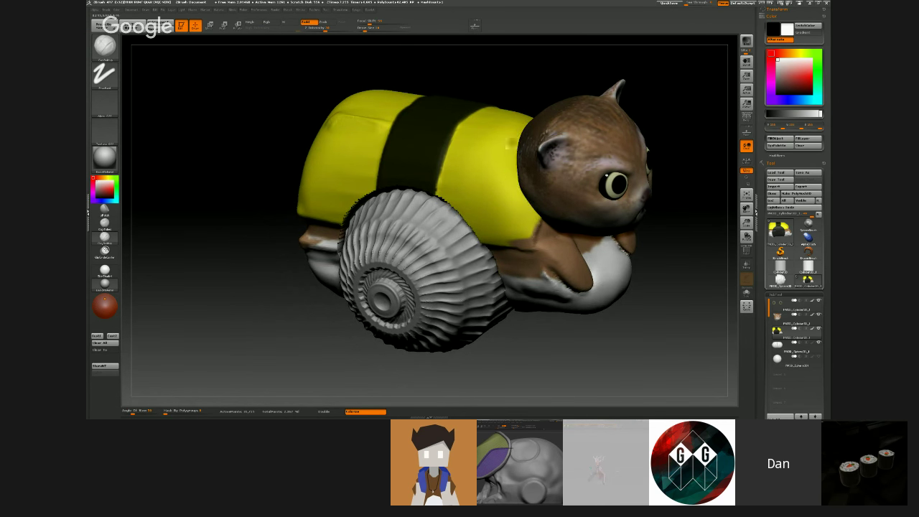
pyautogui.moveTo(499, 144); pyautogui.dragTo(532, 162)
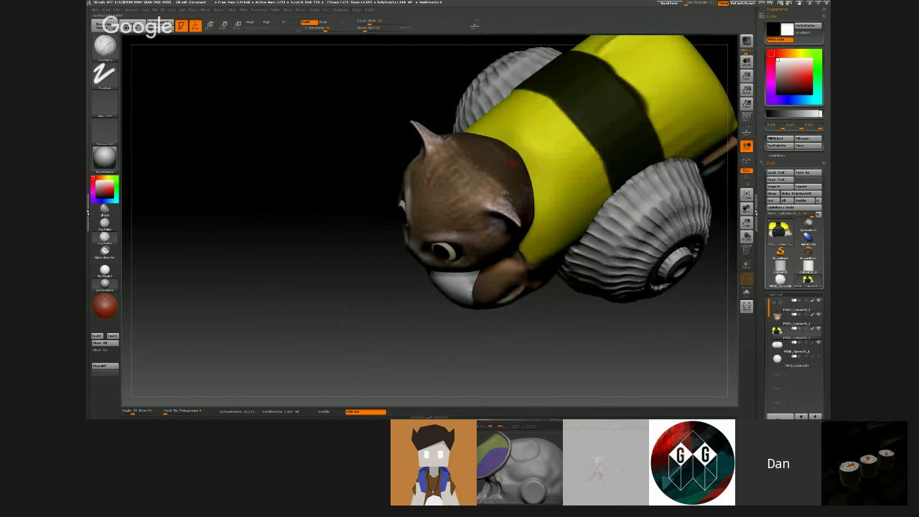
pyautogui.moveTo(532, 166); pyautogui.dragTo(539, 201)
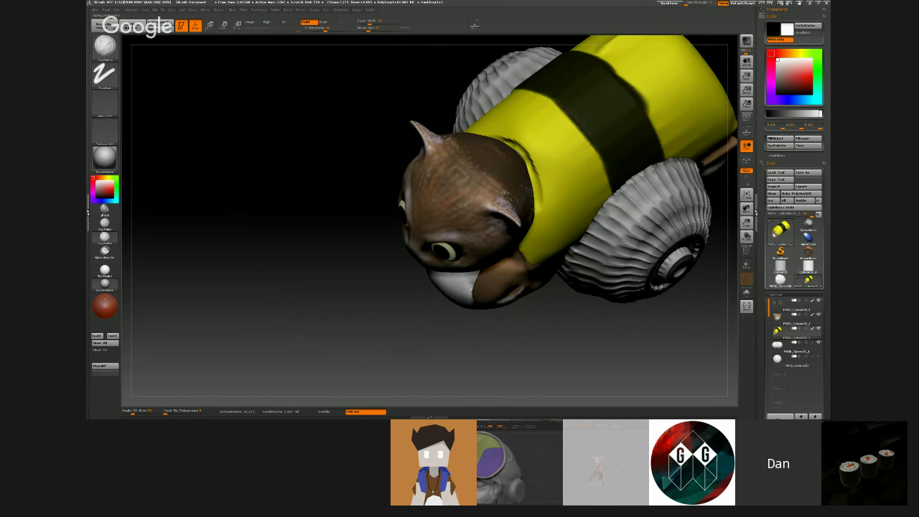
# - Reselect the body and smooth the carved crease down the side of the neck
pyautogui.moveTo(531, 203); pyautogui.dragTo(511, 188, button='right')
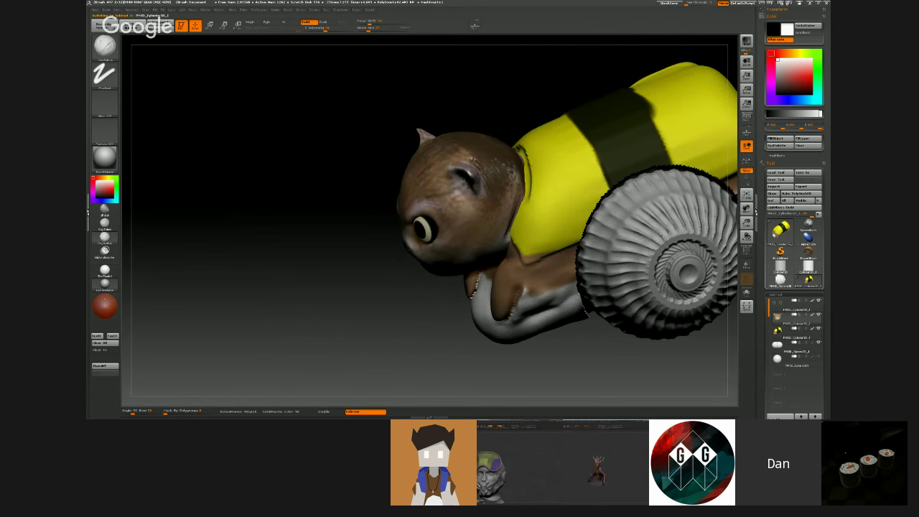
pyautogui.keyDown('alt'); pyautogui.click(520, 200); pyautogui.keyUp('alt')
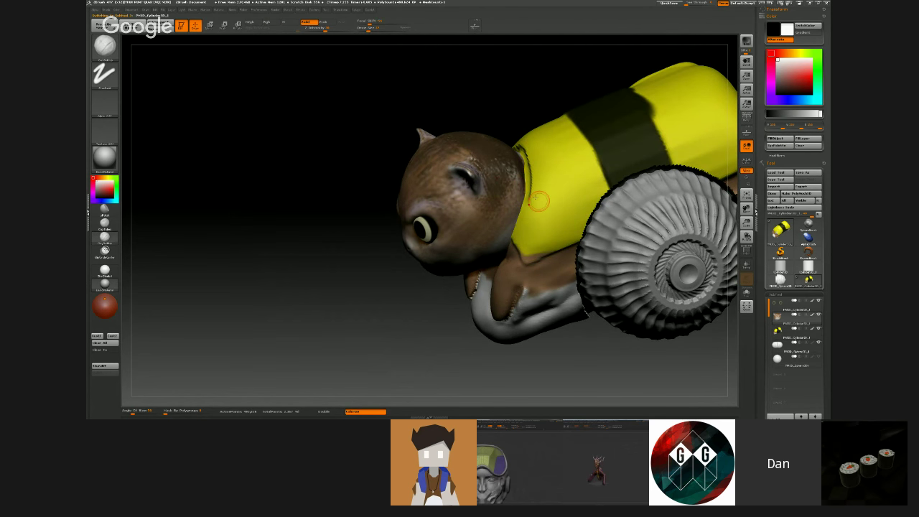
pyautogui.moveTo(538, 201); pyautogui.dragTo(550, 183, button='right')
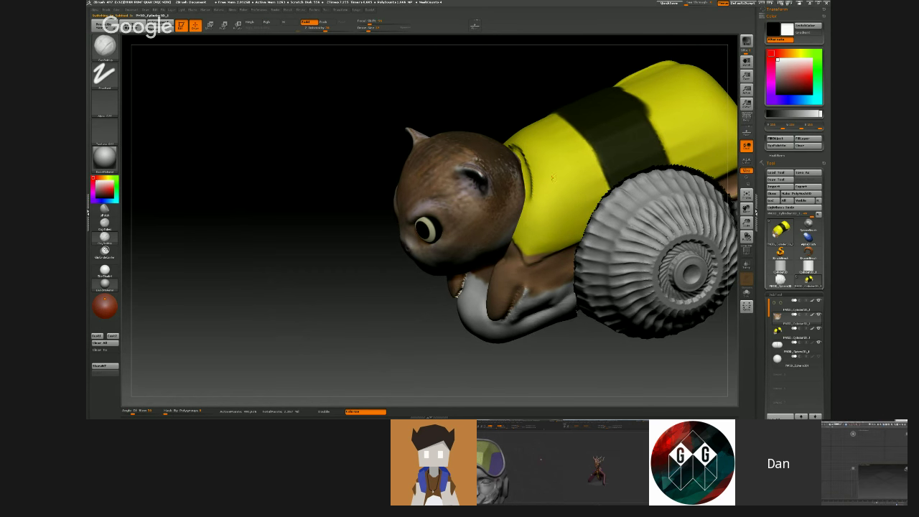
pyautogui.keyDown('alt'); pyautogui.click(530, 198); pyautogui.keyUp('alt')
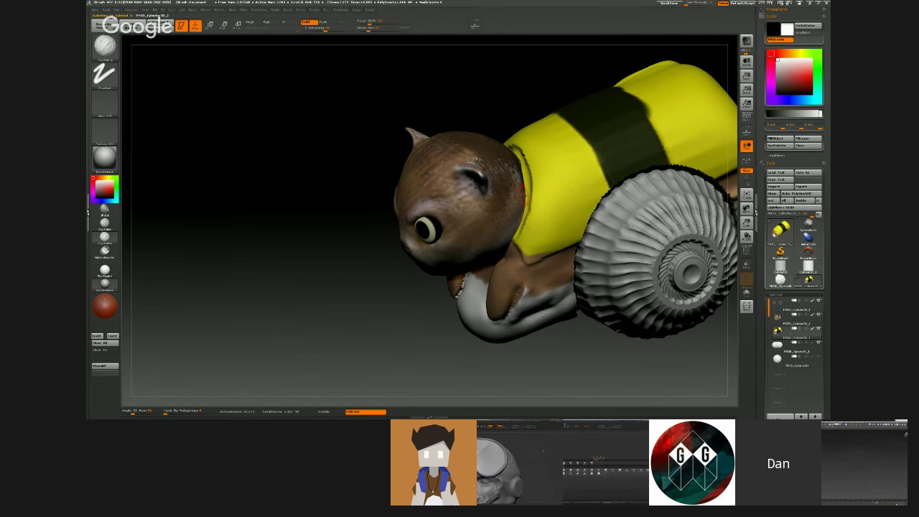
pyautogui.press('shift')
pyautogui.keyDown('shift'); pyautogui.moveTo(515, 207); pyautogui.dragTo(511, 229); pyautogui.keyUp('shift')
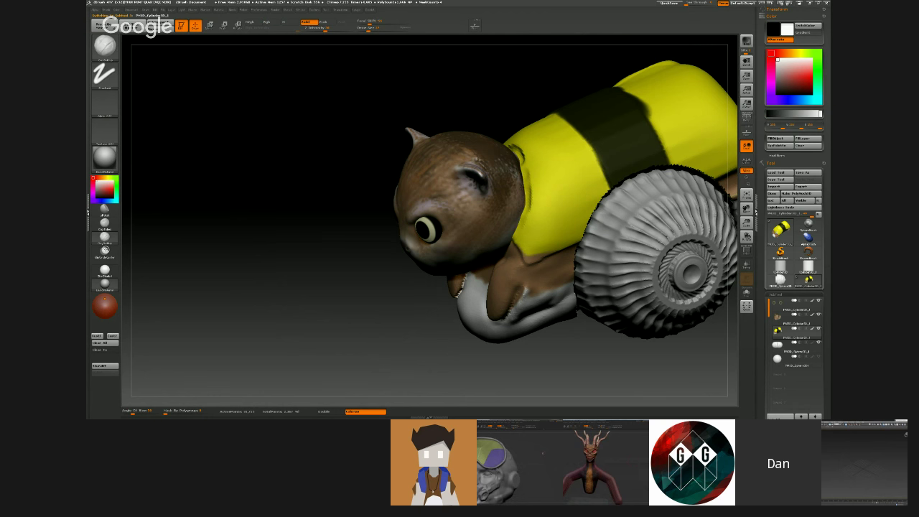
pyautogui.press('shift')
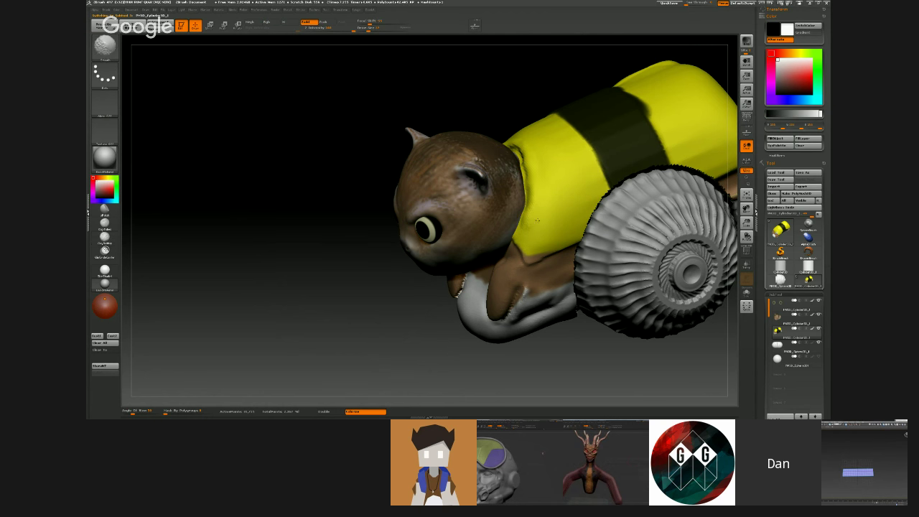
# - Reshape the upper edge of the yellow body from the neck to the dark band with the Move brush
pyautogui.moveTo(500, 91)
pyautogui.mouseDown()
pyautogui.moveTo(510, 144)
pyautogui.moveTo(483, 86)
pyautogui.moveTo(470, 115)
pyautogui.mouseUp()
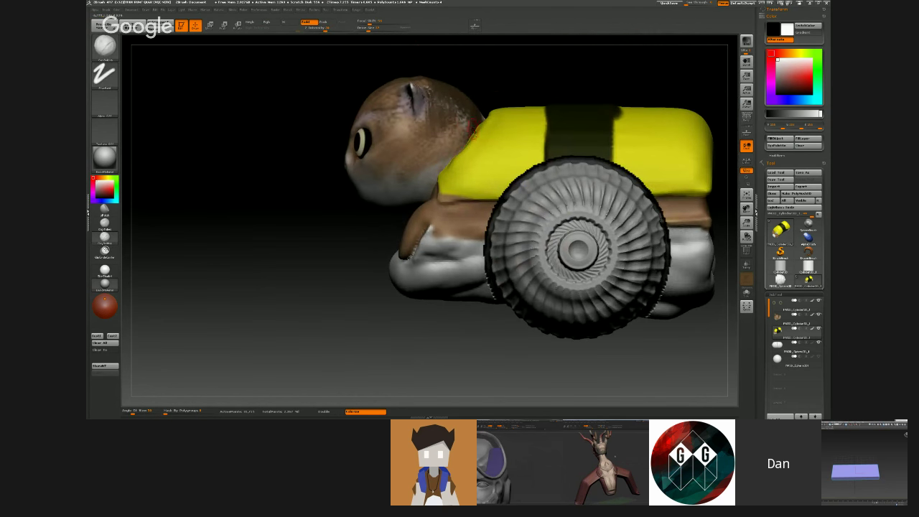
pyautogui.press('shift')
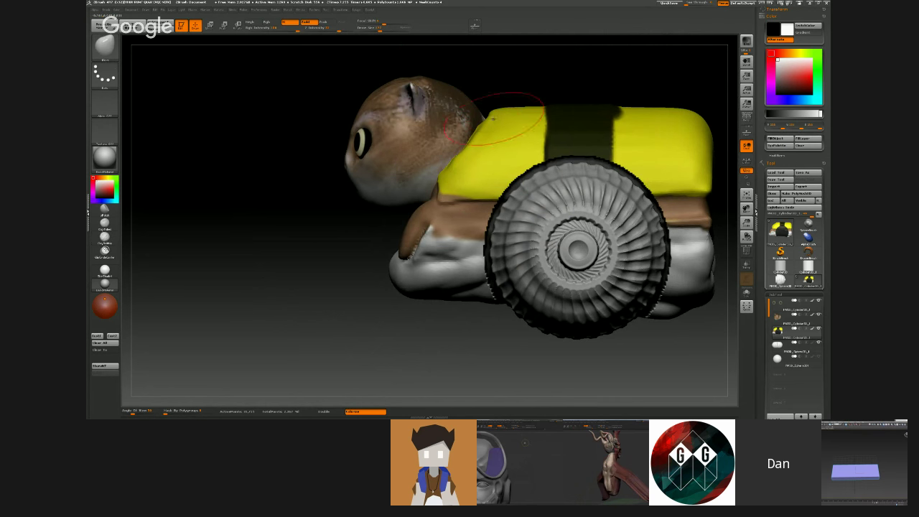
pyautogui.moveTo(492, 106)
pyautogui.keyDown('shift'); pyautogui.mouseDown()
pyautogui.moveTo(582, 101)
pyautogui.moveTo(590, 152)
pyautogui.mouseUp(); pyautogui.keyUp('shift')
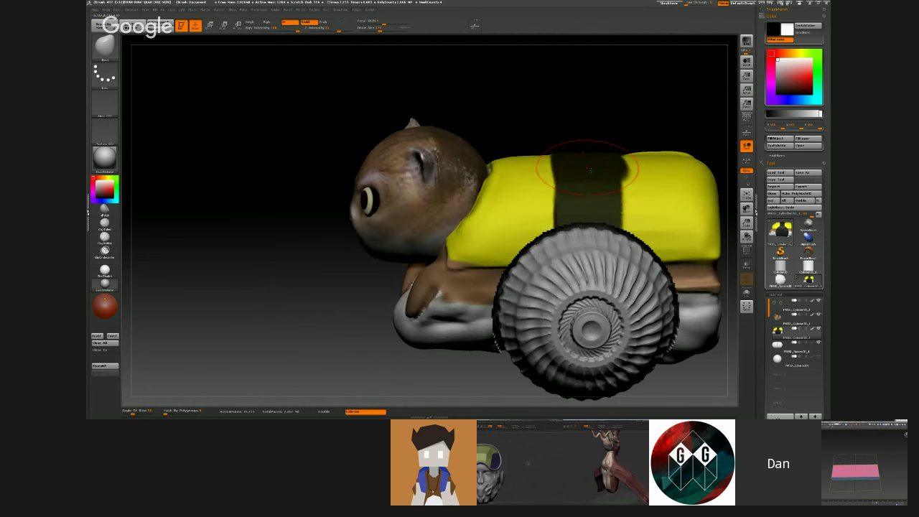
# - Choose the TrimDynamic brush, reduce its size, and flatten the body's upper surface around the dark band
pyautogui.press('b')
pyautogui.press('t')
pyautogui.press('d')
pyautogui.press('[')
pyautogui.press('[')
pyautogui.press('[')
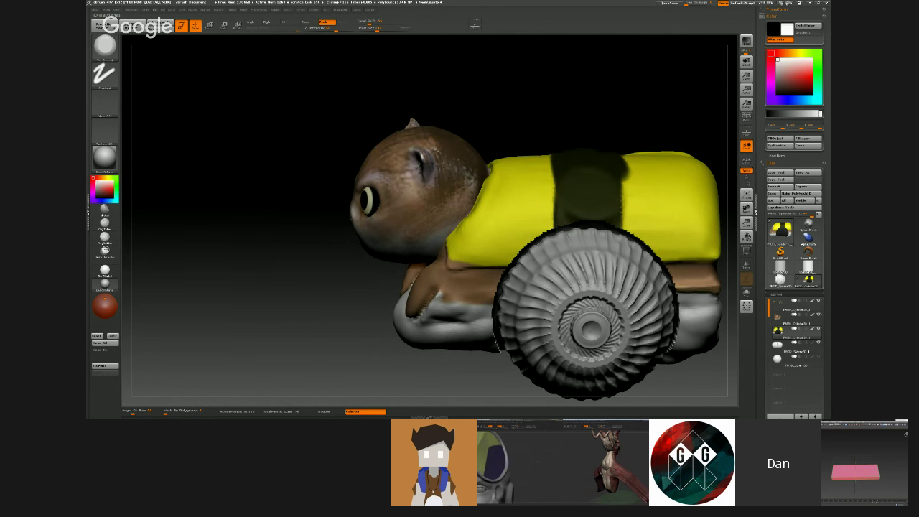
pyautogui.moveTo(571, 131)
pyautogui.mouseDown()
pyautogui.moveTo(582, 155)
pyautogui.moveTo(567, 144)
pyautogui.mouseUp()
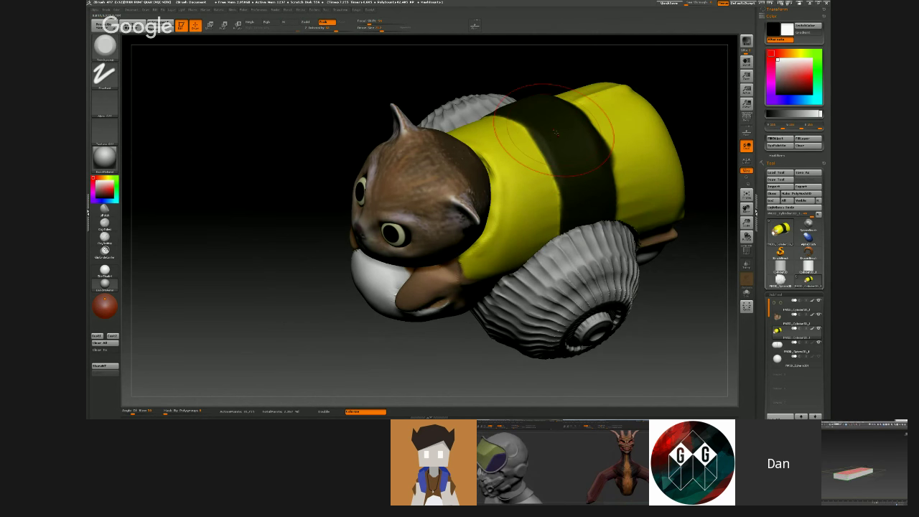
# - Smooth the dark band and the yellow side of the body above the wheel
pyautogui.moveTo(556, 132); pyautogui.dragTo(503, 101, button='right')
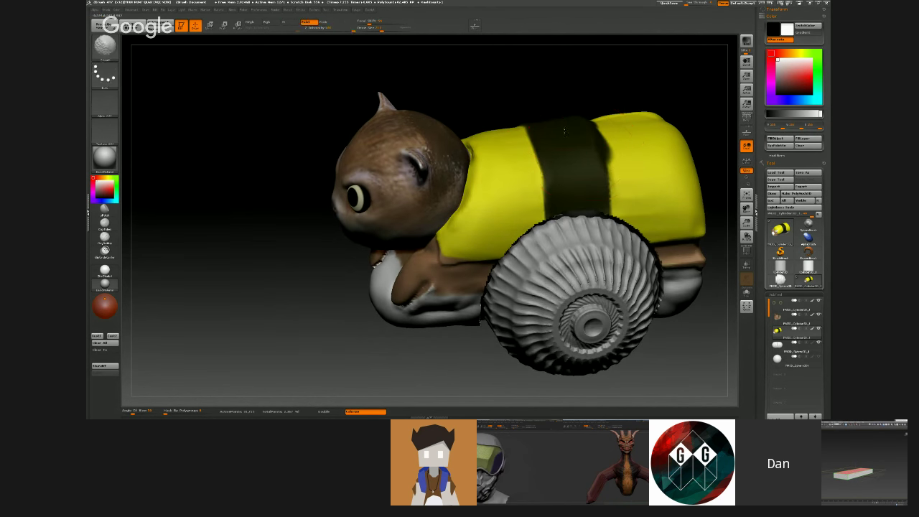
pyautogui.moveTo(592, 157); pyautogui.dragTo(590, 155, button='right')
pyautogui.moveTo(524, 145); pyautogui.dragTo(481, 122, button='right')
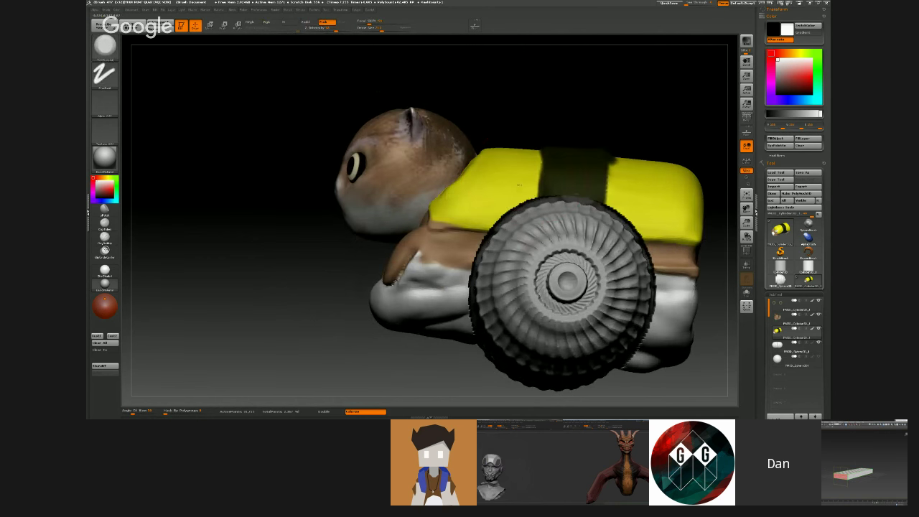
pyautogui.keyDown('shift'); pyautogui.moveTo(517, 208); pyautogui.dragTo(508, 193); pyautogui.keyUp('shift')
# - Adjust the brush's draw size and soften the brown shoulder area between the arm and the wheel
pyautogui.moveTo(430, 233); pyautogui.dragTo(458, 250, button='right')
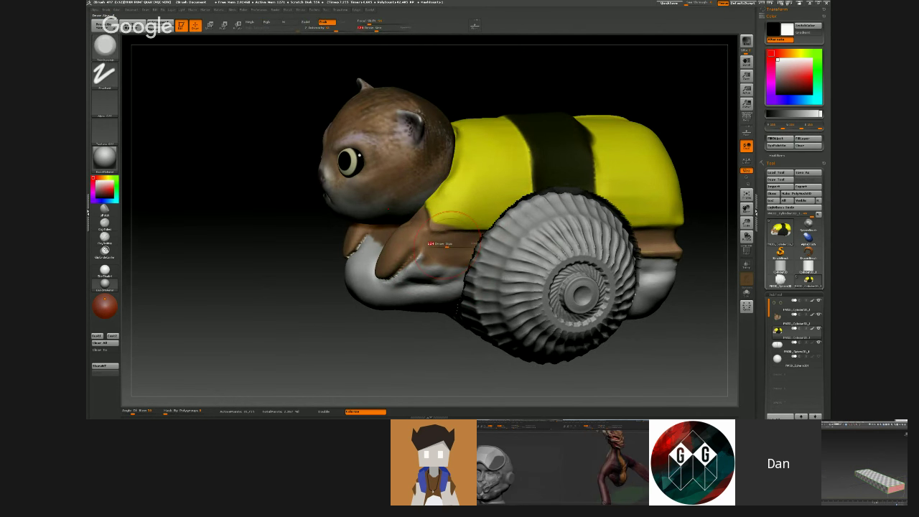
pyautogui.moveTo(448, 239); pyautogui.dragTo(475, 249, button='right')
pyautogui.press('s')
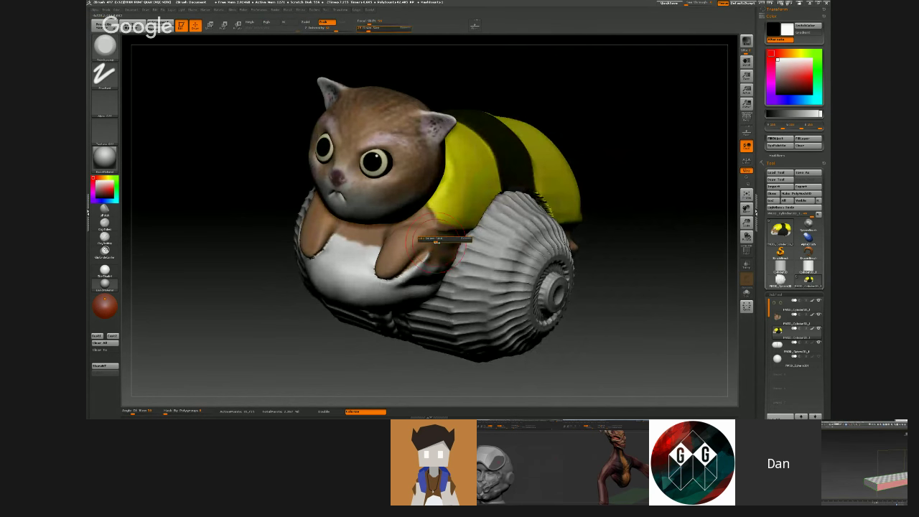
pyautogui.moveTo(429, 244); pyautogui.dragTo(436, 245)
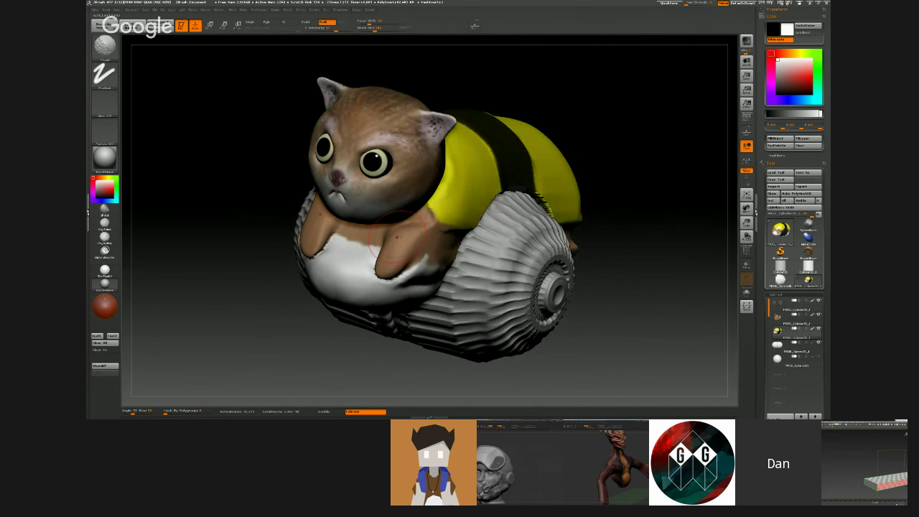
pyautogui.moveTo(352, 241)
pyautogui.mouseDown(button='right')
pyautogui.moveTo(358, 248)
pyautogui.moveTo(389, 237)
pyautogui.moveTo(395, 197)
pyautogui.moveTo(337, 199)
pyautogui.moveTo(398, 233)
pyautogui.mouseUp(button='right')
pyautogui.moveTo(395, 217); pyautogui.dragTo(386, 214)
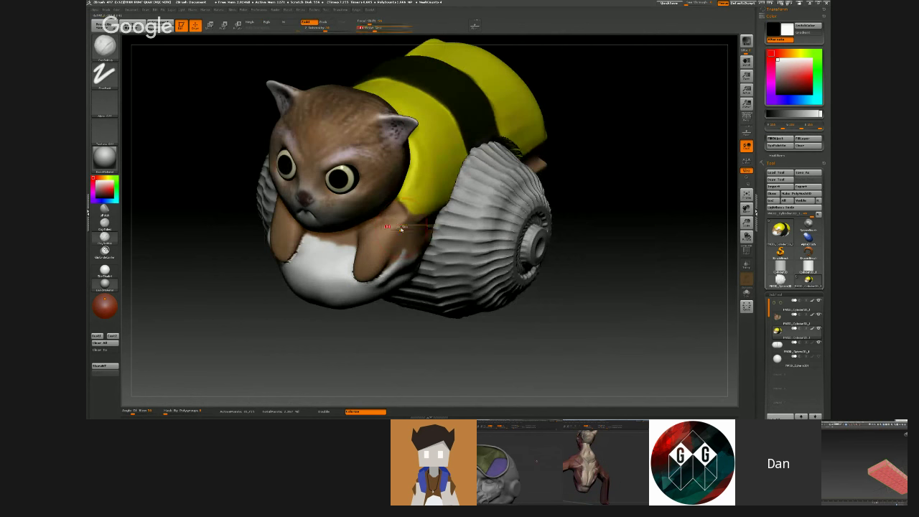
# - Isolate the body, smooth the lumps at the tops of both arms, and show all parts again
pyautogui.hotkey('alt', 's')
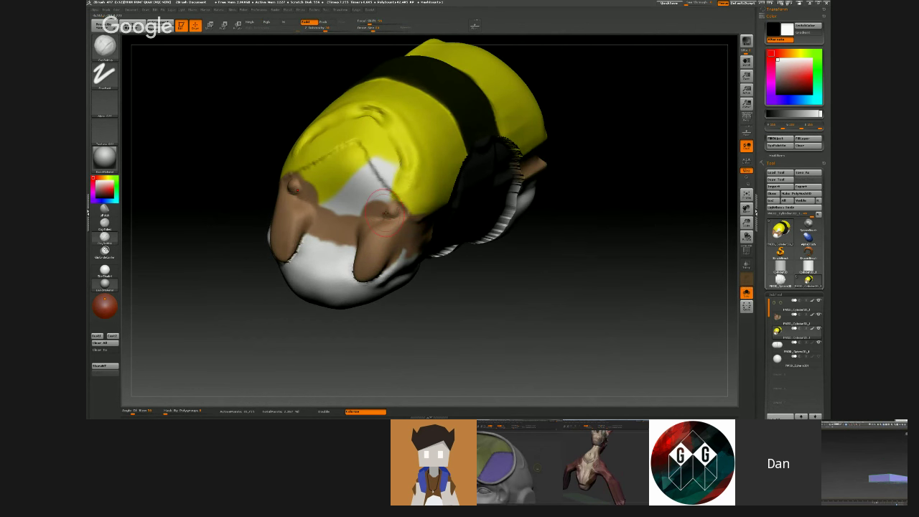
pyautogui.moveTo(384, 226); pyautogui.dragTo(351, 181)
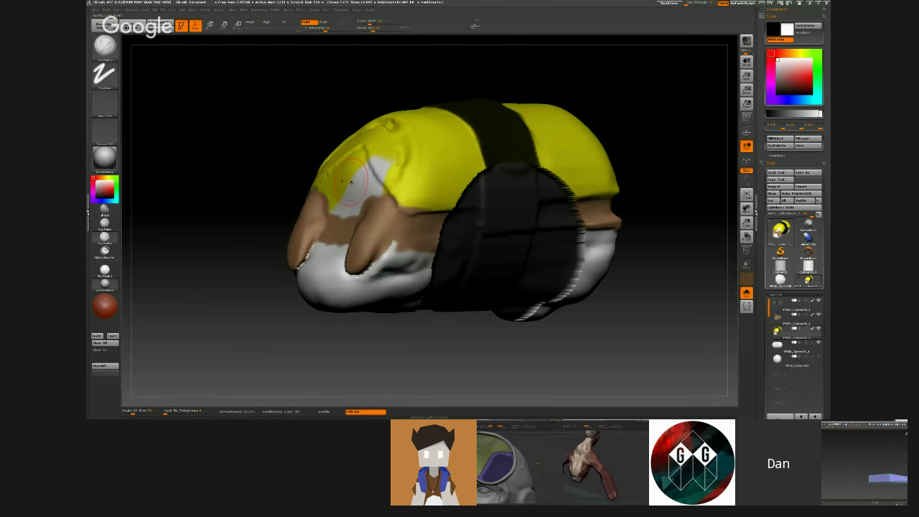
pyautogui.hotkey('alt', 's')
pyautogui.moveTo(351, 182)
pyautogui.mouseDown(button='right')
pyautogui.moveTo(385, 224)
pyautogui.moveTo(319, 241)
pyautogui.mouseUp(button='right')
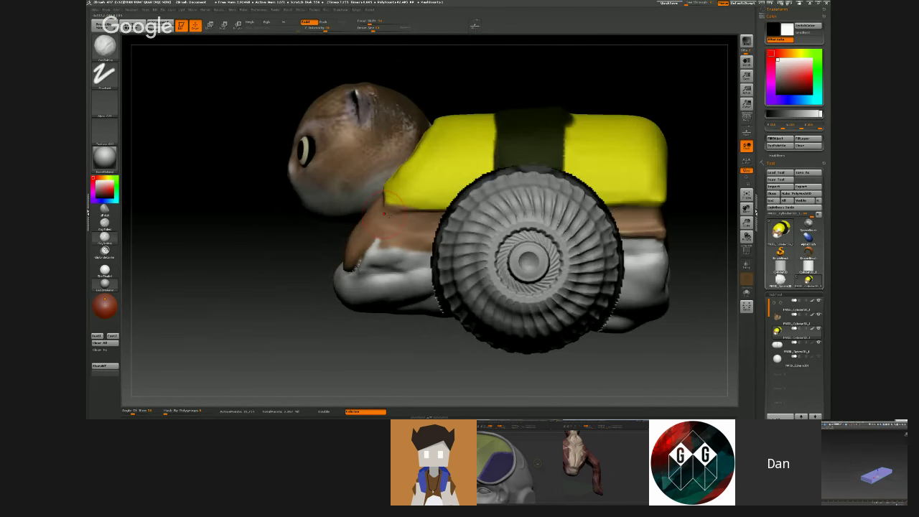
pyautogui.moveTo(392, 234)
pyautogui.keyDown('alt'); pyautogui.mouseDown(button='right')
pyautogui.moveTo(352, 198)
pyautogui.moveTo(276, 209)
pyautogui.moveTo(327, 207)
pyautogui.moveTo(330, 169)
pyautogui.mouseUp(button='right'); pyautogui.keyUp('alt')
pyautogui.moveTo(331, 169); pyautogui.dragTo(418, 166, button='right')
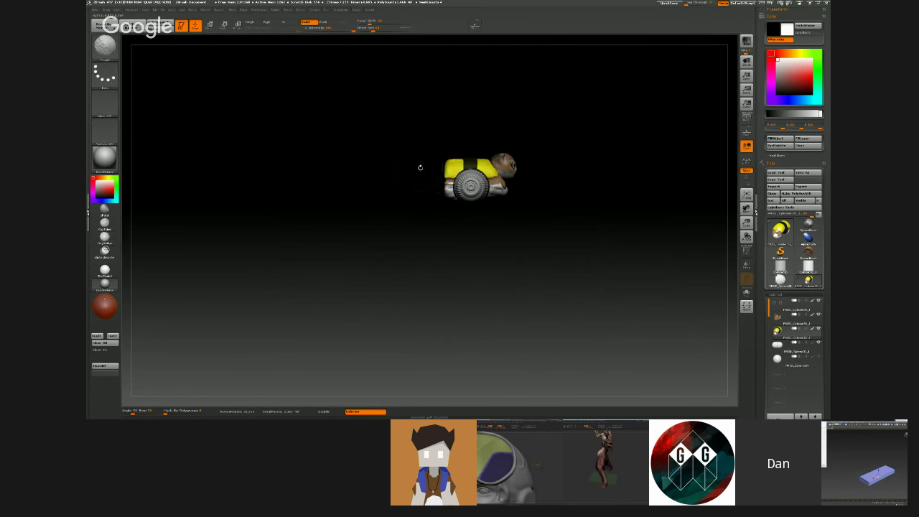
# - Switch to the lasso mask brush, mask the rear end of the body in side view, and invert the mask
pyautogui.moveTo(431, 166)
pyautogui.keyDown('alt'); pyautogui.mouseDown()
pyautogui.moveTo(397, 149)
pyautogui.moveTo(397, 201)
pyautogui.mouseUp(); pyautogui.keyUp('alt')
pyautogui.moveTo(453, 75)
pyautogui.keyDown('ctrl'); pyautogui.mouseDown()
pyautogui.moveTo(379, 189)
pyautogui.moveTo(374, 215)
pyautogui.mouseUp(); pyautogui.keyUp('ctrl')
pyautogui.keyDown('ctrl'); pyautogui.click(104, 75); pyautogui.keyUp('ctrl')
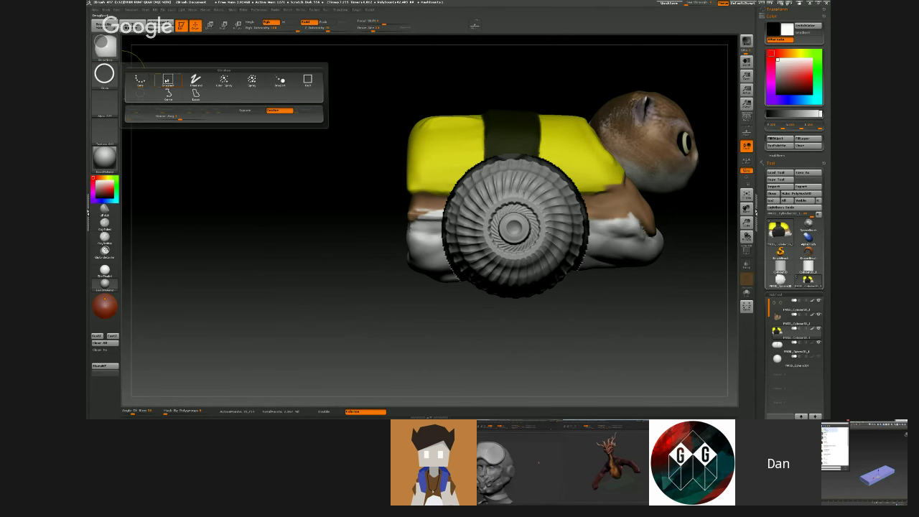
pyautogui.keyDown('ctrl'); pyautogui.click(105, 50); pyautogui.keyUp('ctrl')
pyautogui.keyDown('ctrl'); pyautogui.click(199, 53); pyautogui.keyUp('ctrl')
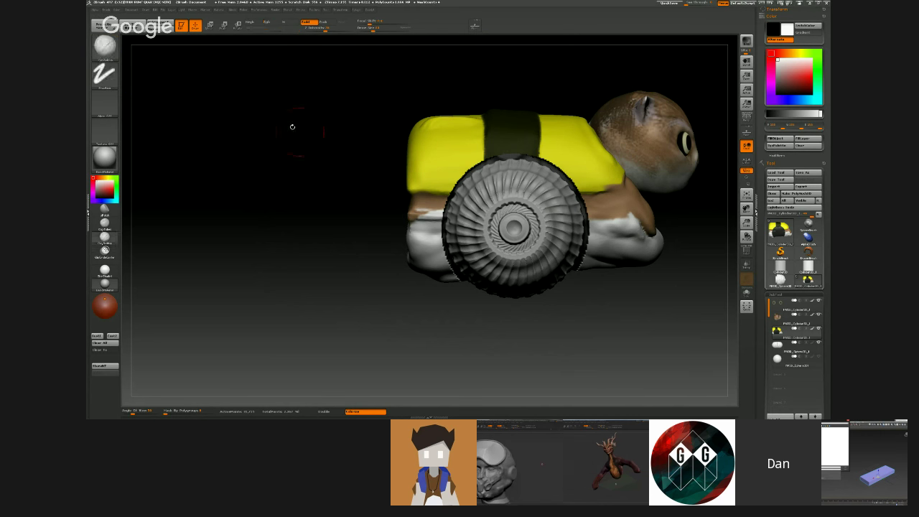
pyautogui.keyDown('ctrl'); pyautogui.moveTo(437, 93); pyautogui.dragTo(438, 331); pyautogui.keyUp('ctrl')
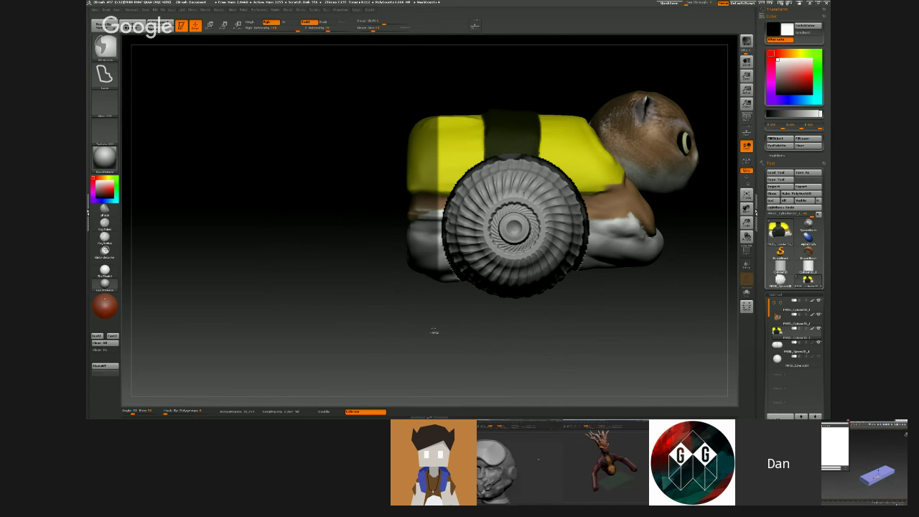
pyautogui.keyDown('ctrl'); pyautogui.click(434, 330); pyautogui.keyUp('ctrl')
# - Try extending the rear end of the body backward with a Move transpose line
pyautogui.press('w')
pyautogui.moveTo(422, 167)
pyautogui.keyDown('shift'); pyautogui.mouseDown()
pyautogui.moveTo(368, 167)
pyautogui.moveTo(393, 167)
pyautogui.moveTo(382, 181)
pyautogui.mouseUp(); pyautogui.keyUp('shift')
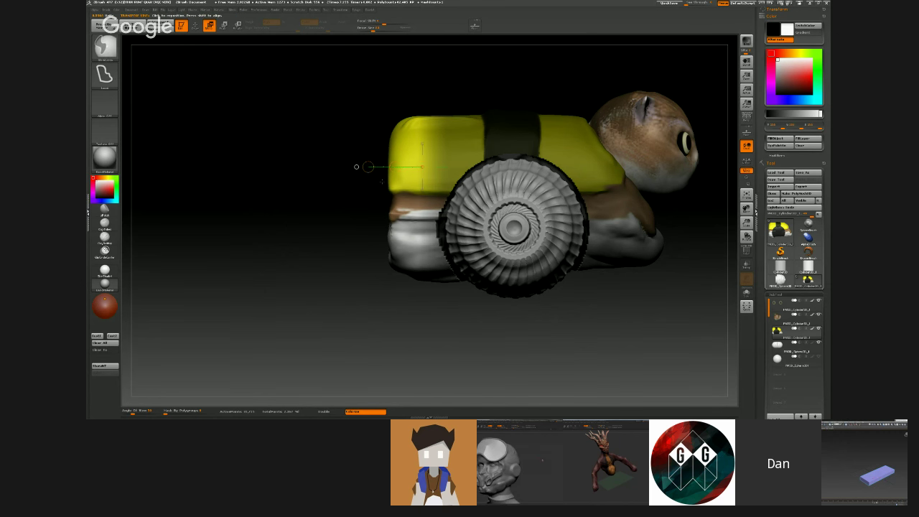
pyautogui.hotkey('ctrl', 'z')
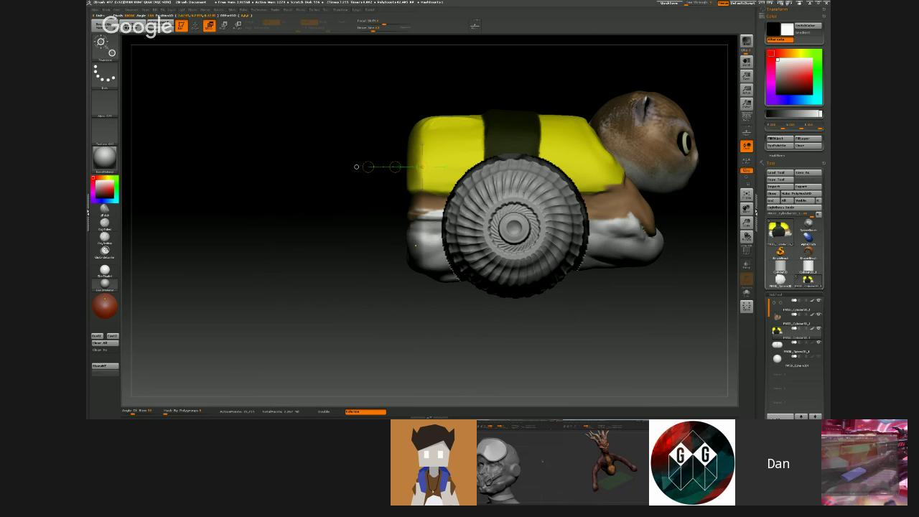
# - Move the rear end of the body slightly backward with the Move transpose line, clear the mask, and return to sculpting
pyautogui.keyDown('ctrl'); pyautogui.click(424, 293); pyautogui.keyUp('ctrl')
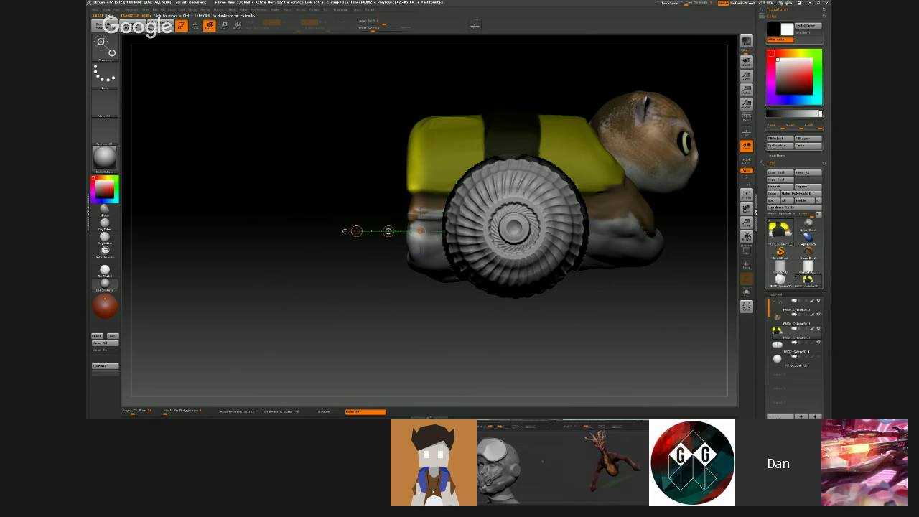
pyautogui.moveTo(389, 231); pyautogui.dragTo(381, 231)
pyautogui.keyDown('ctrl'); pyautogui.moveTo(320, 194); pyautogui.dragTo(331, 205); pyautogui.keyUp('ctrl')
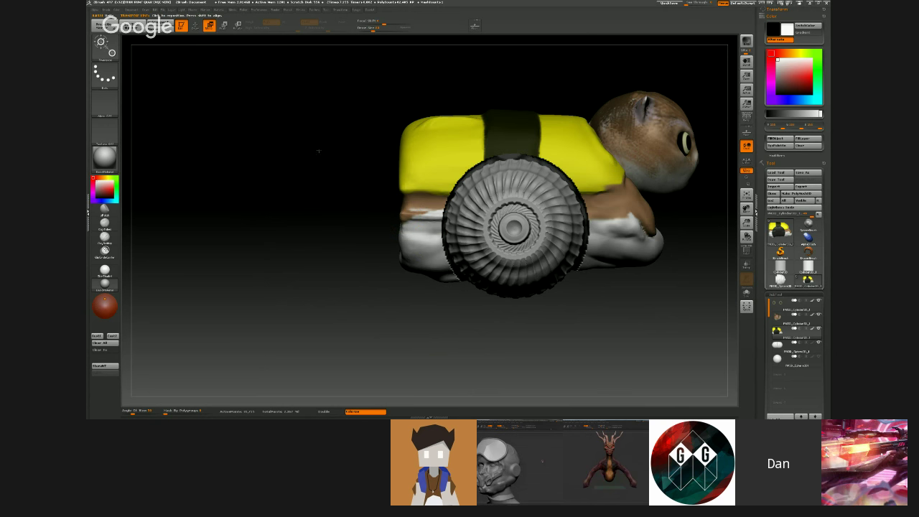
pyautogui.moveTo(323, 168)
pyautogui.keyDown('alt'); pyautogui.mouseDown()
pyautogui.moveTo(308, 207)
pyautogui.moveTo(309, 161)
pyautogui.mouseUp(); pyautogui.keyUp('alt')
pyautogui.press('q')
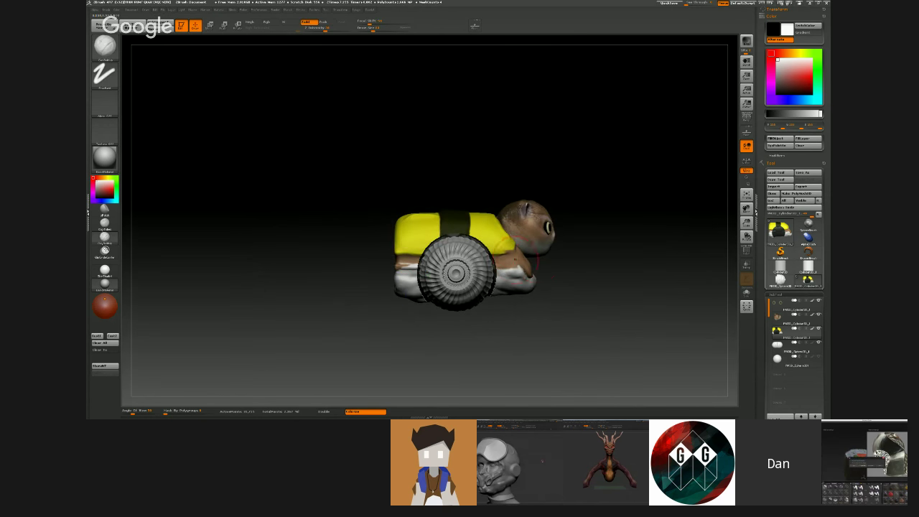
# - Adjust the brush's draw size and refine the body's shoulder area between the head and the wheel
pyautogui.moveTo(501, 243); pyautogui.dragTo(416, 245, button='right')
pyautogui.keyDown('ctrl'); pyautogui.moveTo(495, 208); pyautogui.dragTo(529, 270, button='right'); pyautogui.keyUp('ctrl')
pyautogui.press('s')
pyautogui.moveTo(528, 271); pyautogui.dragTo(522, 270)
pyautogui.moveTo(538, 265)
pyautogui.mouseDown(button='right')
pyautogui.moveTo(667, 251)
pyautogui.moveTo(619, 259)
pyautogui.moveTo(657, 251)
pyautogui.mouseUp(button='right')
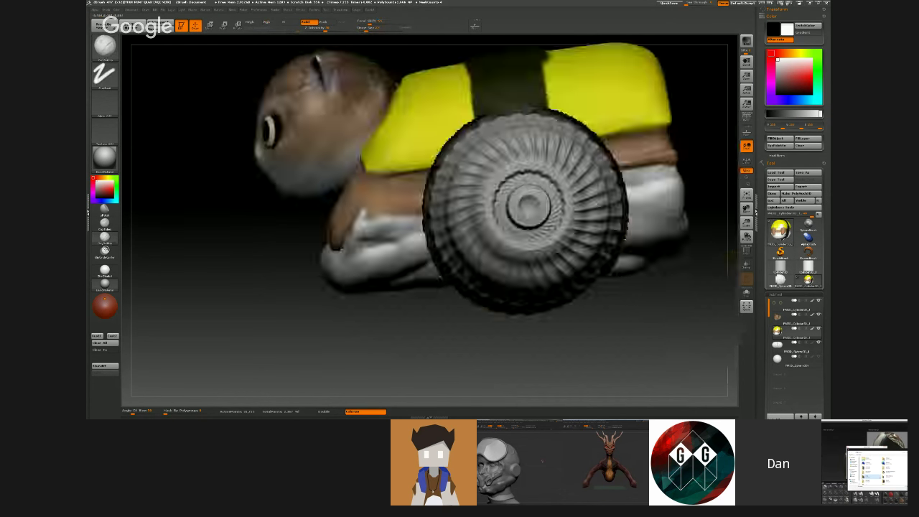
pyautogui.keyDown('alt'); pyautogui.moveTo(552, 219); pyautogui.dragTo(604, 251, button='right'); pyautogui.keyUp('alt')
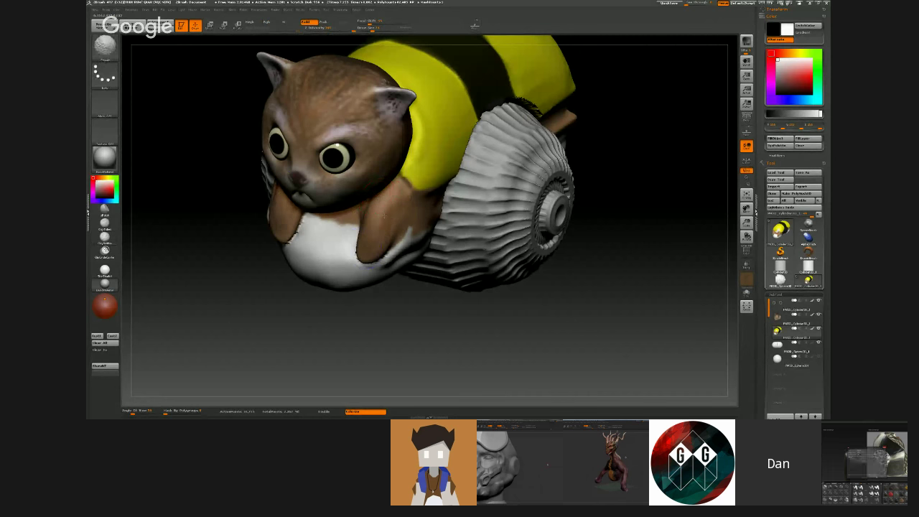
pyautogui.keyDown('shift'); pyautogui.moveTo(322, 175); pyautogui.dragTo(237, 180, button='right'); pyautogui.keyUp('shift')
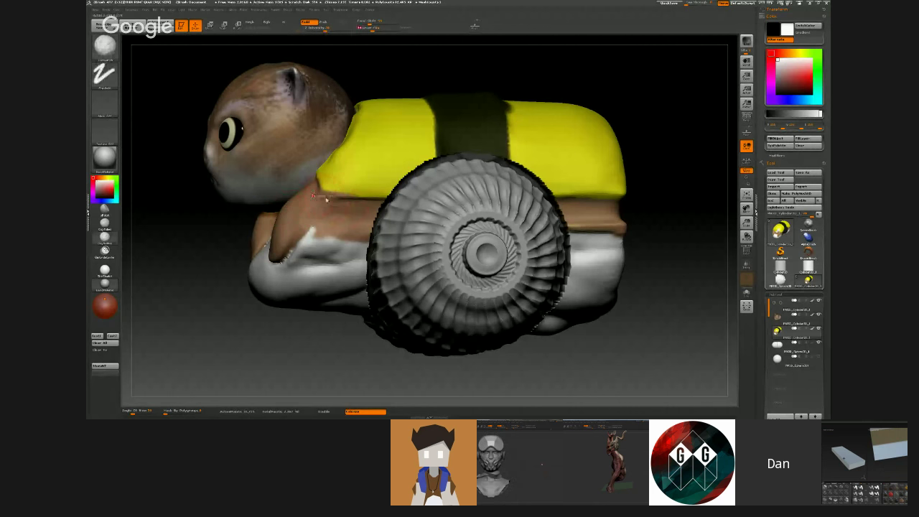
# - Isolate the body, reshape the neck area above the arms, and show all parts again
pyautogui.hotkey('alt', 's')
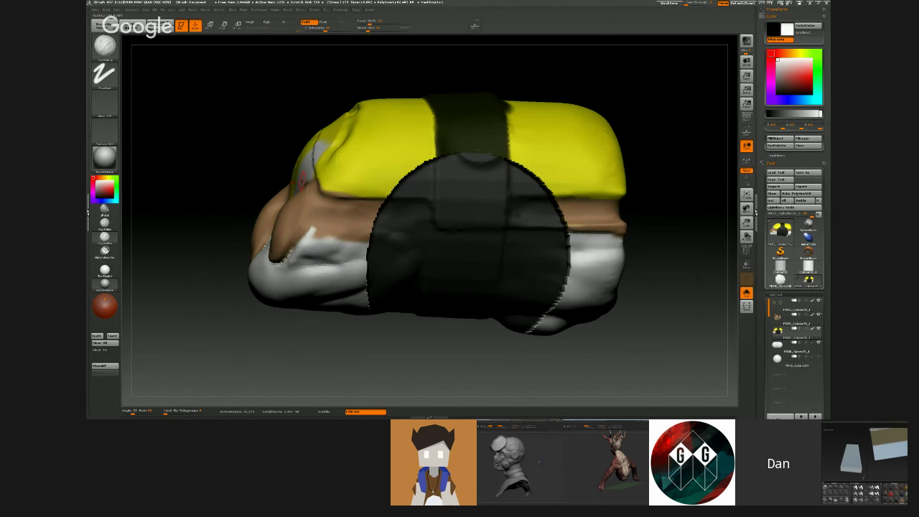
pyautogui.hotkey('alt', 's')
pyautogui.hotkey('alt', 's')
pyautogui.press('s')
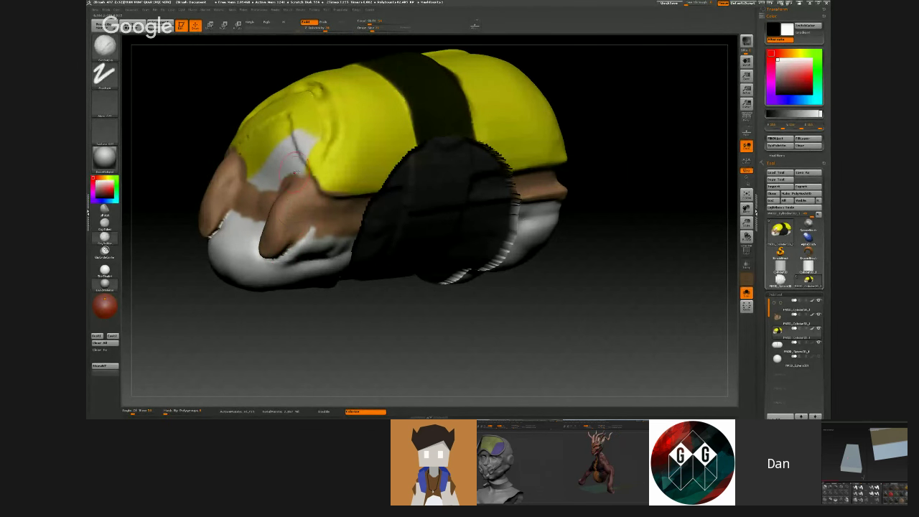
pyautogui.hotkey('alt', 's')
# - Turn on the perspective view and check the whole model from the front
pyautogui.moveTo(310, 215)
pyautogui.keyDown('ctrl'); pyautogui.mouseDown(button='right')
pyautogui.moveTo(333, 167)
pyautogui.moveTo(363, 147)
pyautogui.mouseUp(button='right'); pyautogui.keyUp('ctrl')
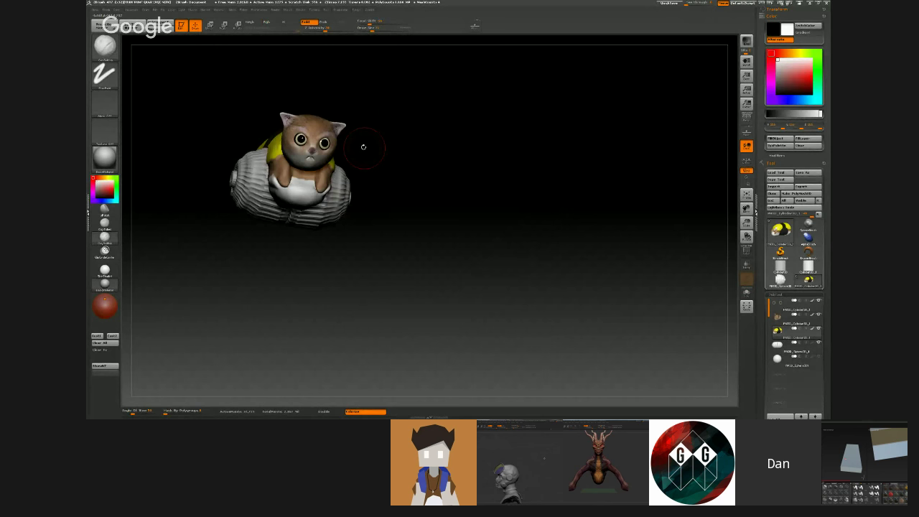
pyautogui.moveTo(363, 147); pyautogui.dragTo(298, 177)
pyautogui.moveTo(359, 177)
pyautogui.mouseDown()
pyautogui.moveTo(316, 177)
pyautogui.moveTo(331, 178)
pyautogui.moveTo(280, 156)
pyautogui.mouseUp()
pyautogui.press('p')
pyautogui.keyDown('alt'); pyautogui.moveTo(279, 156); pyautogui.dragTo(344, 178); pyautogui.keyUp('alt')
pyautogui.moveTo(345, 178)
pyautogui.keyDown('ctrl'); pyautogui.mouseDown(button='right')
pyautogui.moveTo(333, 194)
pyautogui.moveTo(521, 269)
pyautogui.moveTo(323, 253)
pyautogui.moveTo(377, 281)
pyautogui.mouseUp(button='right'); pyautogui.keyUp('ctrl')
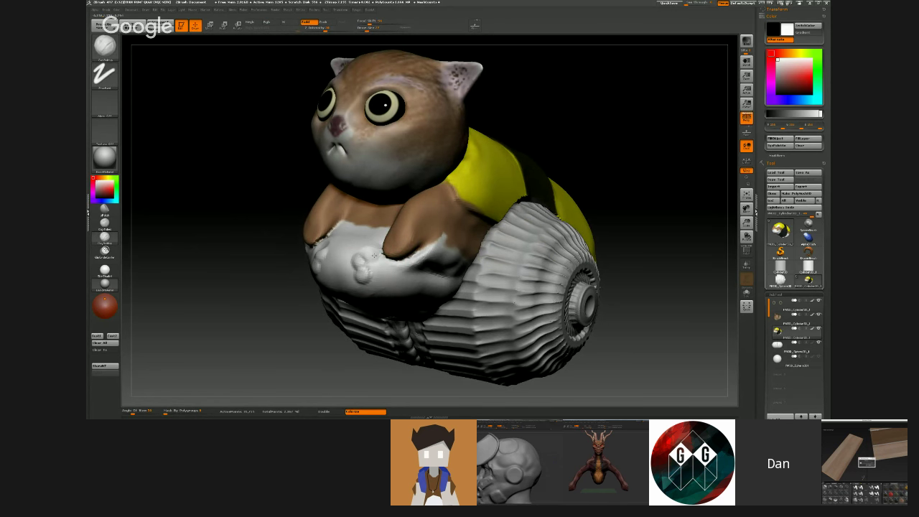
# - Sculpt and smooth rice-like lumps on the white belly below the arms, varying the brush's draw size
pyautogui.moveTo(356, 260)
pyautogui.mouseDown()
pyautogui.moveTo(354, 247)
pyautogui.moveTo(366, 282)
pyautogui.moveTo(380, 284)
pyautogui.moveTo(358, 286)
pyautogui.moveTo(355, 239)
pyautogui.mouseUp()
pyautogui.moveTo(356, 241); pyautogui.dragTo(359, 188, button='right')
pyautogui.press('s')
pyautogui.moveTo(376, 273); pyautogui.dragTo(365, 273)
pyautogui.moveTo(376, 276)
pyautogui.mouseDown()
pyautogui.moveTo(394, 280)
pyautogui.moveTo(384, 303)
pyautogui.moveTo(399, 296)
pyautogui.moveTo(351, 269)
pyautogui.mouseUp()
pyautogui.press('s')
pyautogui.press('s')
pyautogui.press('s')
pyautogui.keyDown('shift'); pyautogui.moveTo(285, 200); pyautogui.dragTo(370, 236); pyautogui.keyUp('shift')
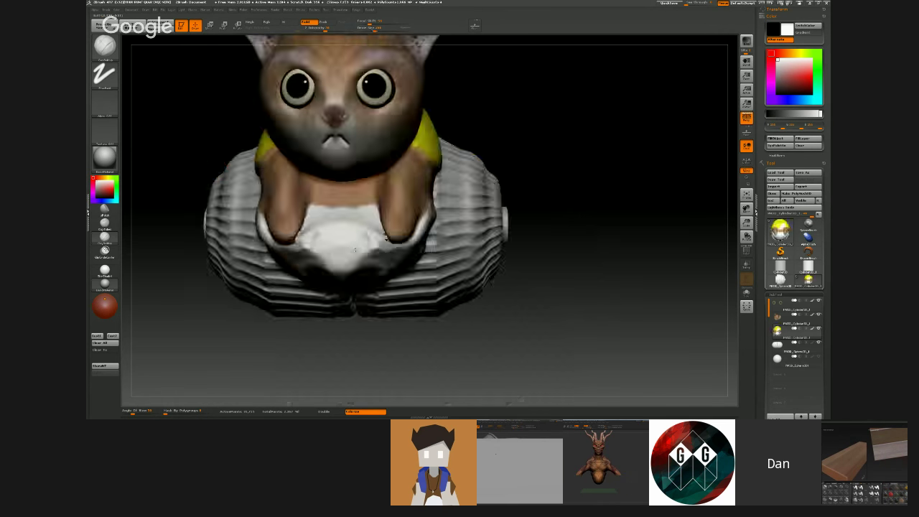
# - Examine the lumpy belly and the model's overall silhouette from the side, the front and a distance
pyautogui.moveTo(374, 238); pyautogui.dragTo(449, 257, button='right')
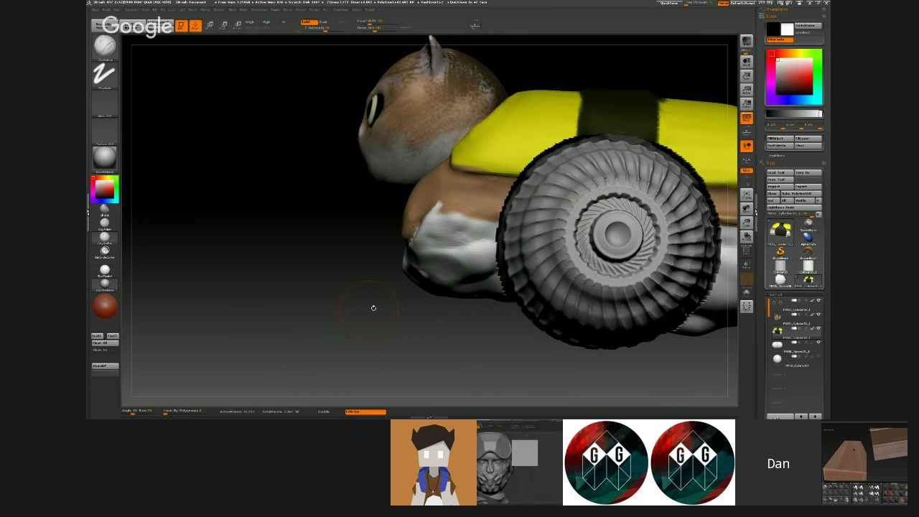
pyautogui.moveTo(371, 307); pyautogui.dragTo(348, 294)
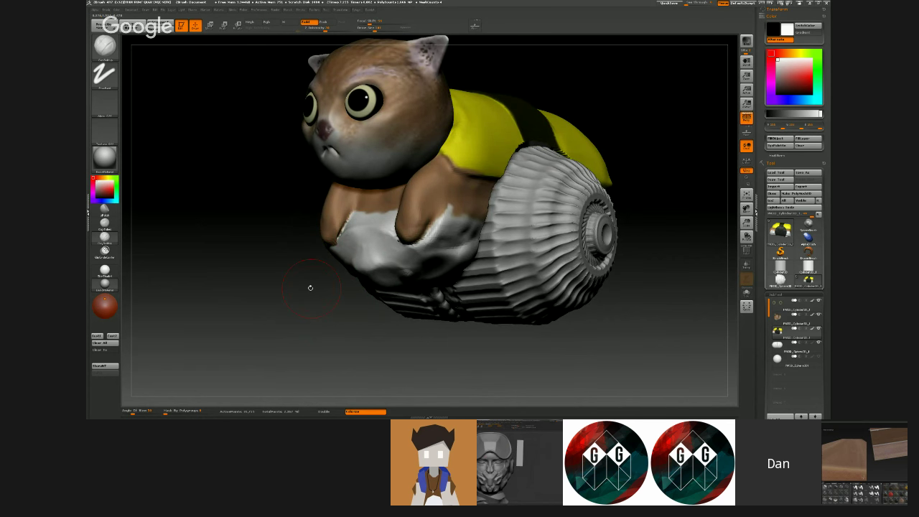
pyautogui.moveTo(310, 287); pyautogui.dragTo(317, 283)
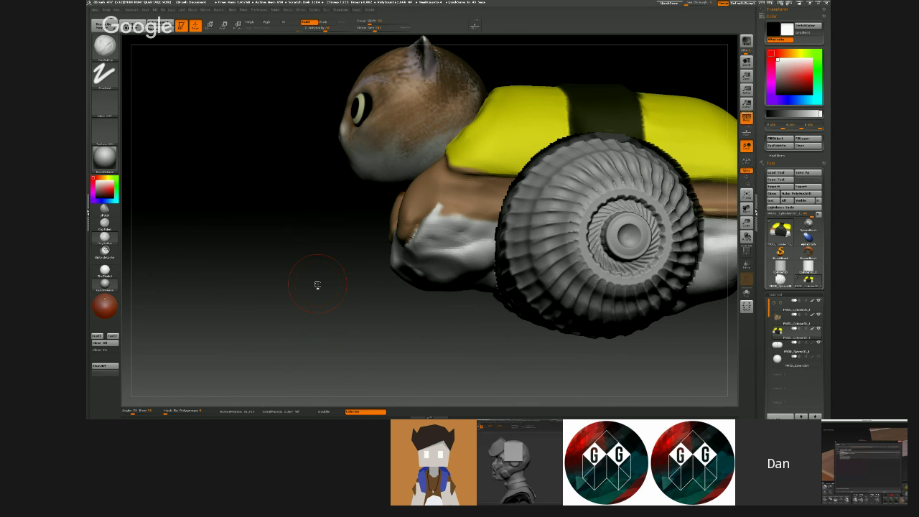
pyautogui.click(779, 187)
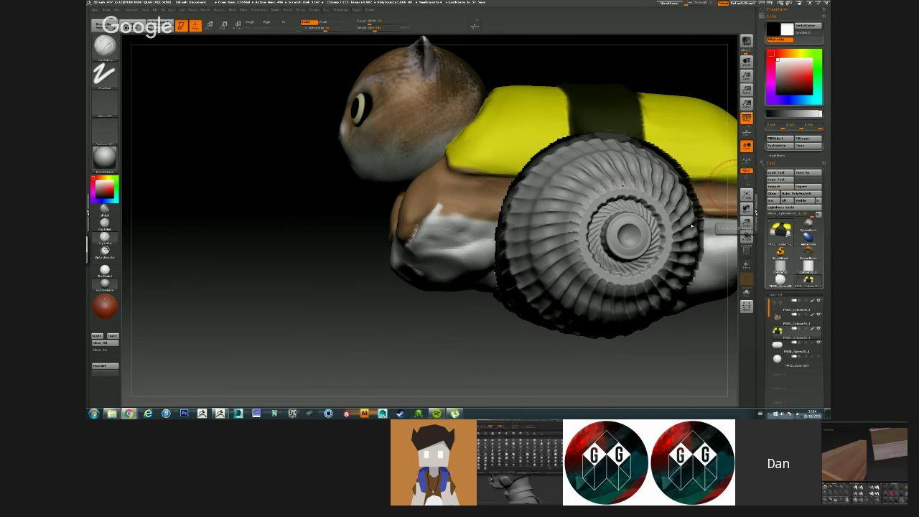
pyautogui.moveTo(670, 363); pyautogui.dragTo(679, 352)
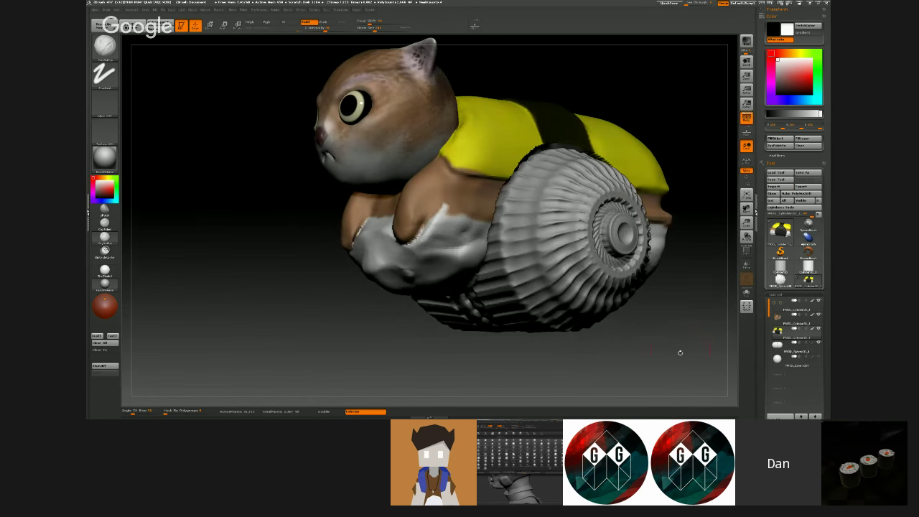
pyautogui.keyDown('ctrl'); pyautogui.moveTo(685, 324); pyautogui.dragTo(634, 318, button='right'); pyautogui.keyUp('ctrl')
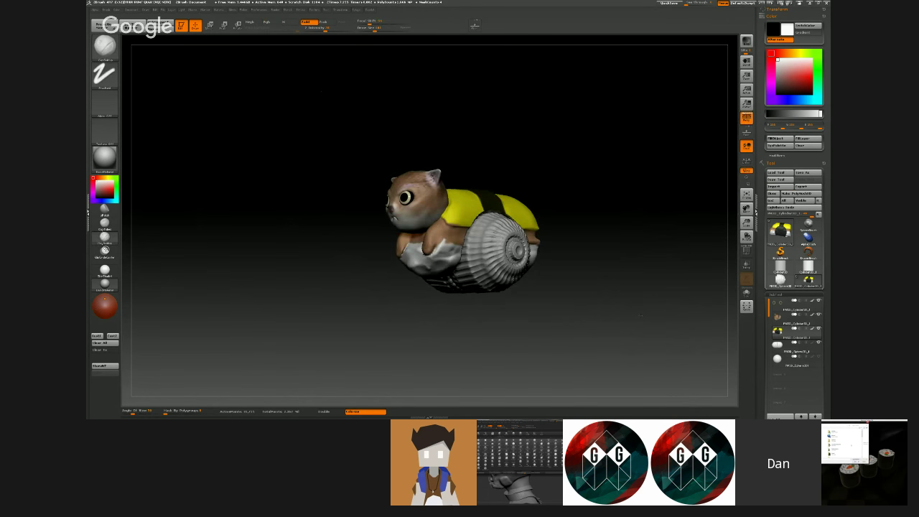
pyautogui.moveTo(641, 313); pyautogui.dragTo(676, 322)
# - Select the cat's head, try another brush from the C group on it, and undo the last change
pyautogui.keyDown('ctrl'); pyautogui.moveTo(534, 233); pyautogui.dragTo(574, 237, button='right'); pyautogui.keyUp('ctrl')
pyautogui.keyDown('alt'); pyautogui.click(479, 185); pyautogui.keyUp('alt')
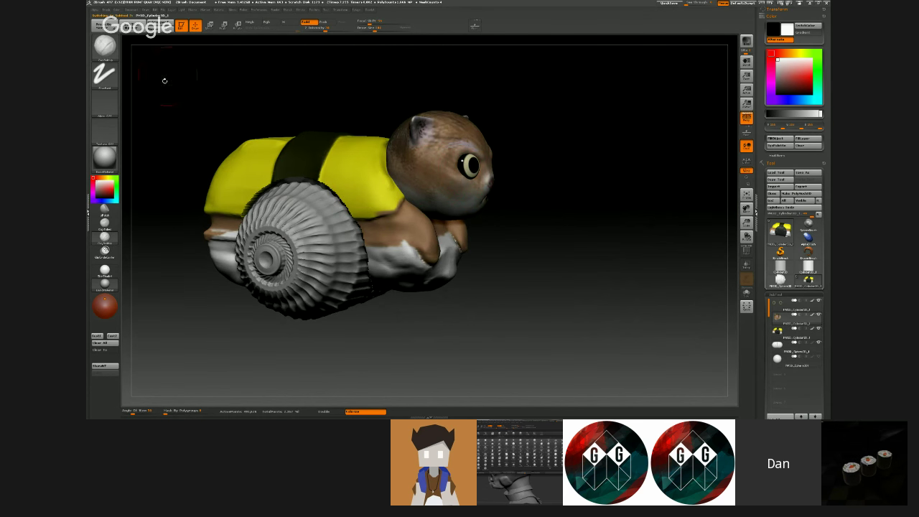
pyautogui.click(114, 51)
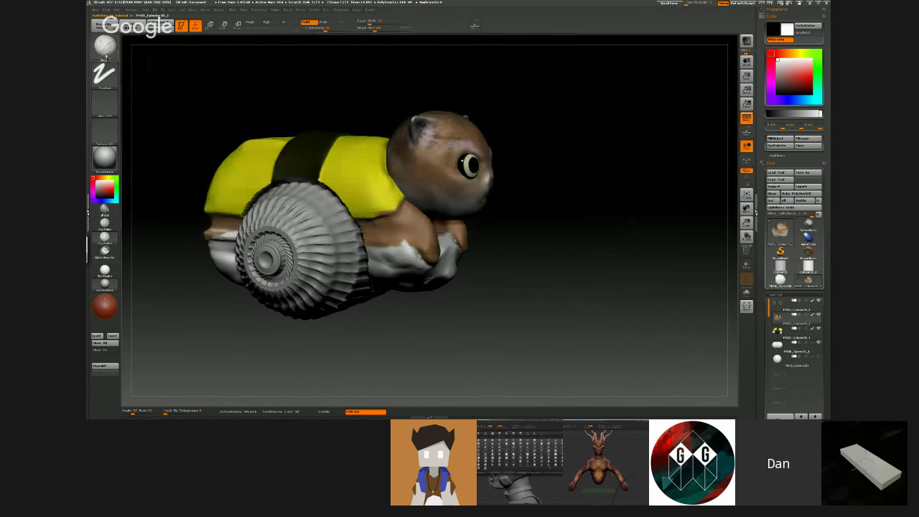
pyautogui.click(106, 49)
pyautogui.press('c')
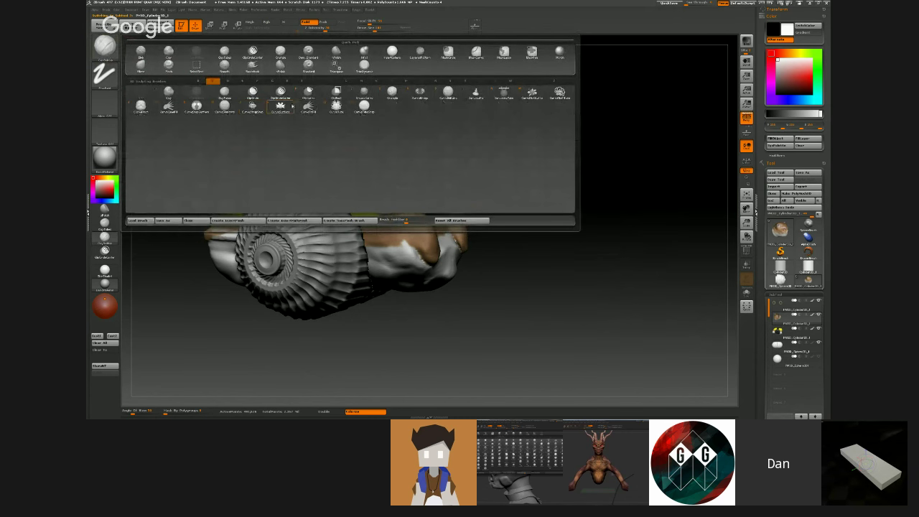
pyautogui.click(392, 93)
pyautogui.moveTo(438, 166); pyautogui.dragTo(463, 180, button='right')
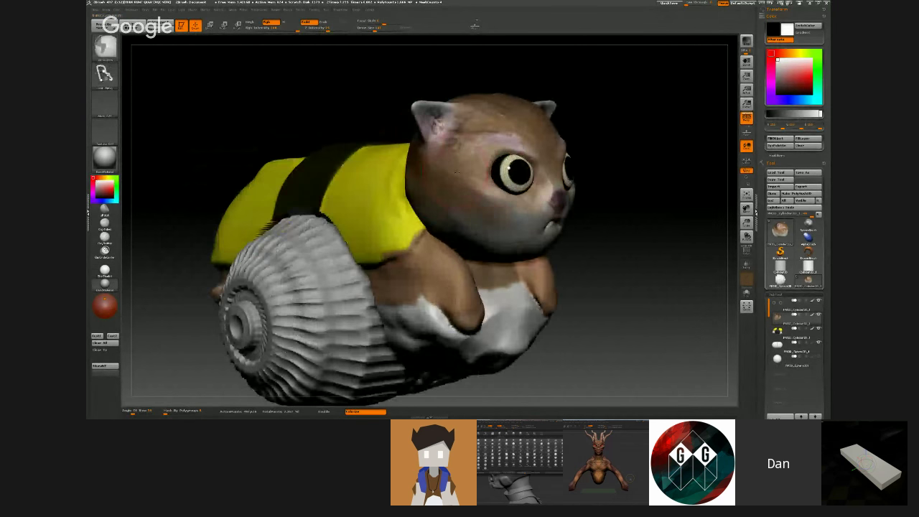
pyautogui.hotkey('ctrl', 'z')
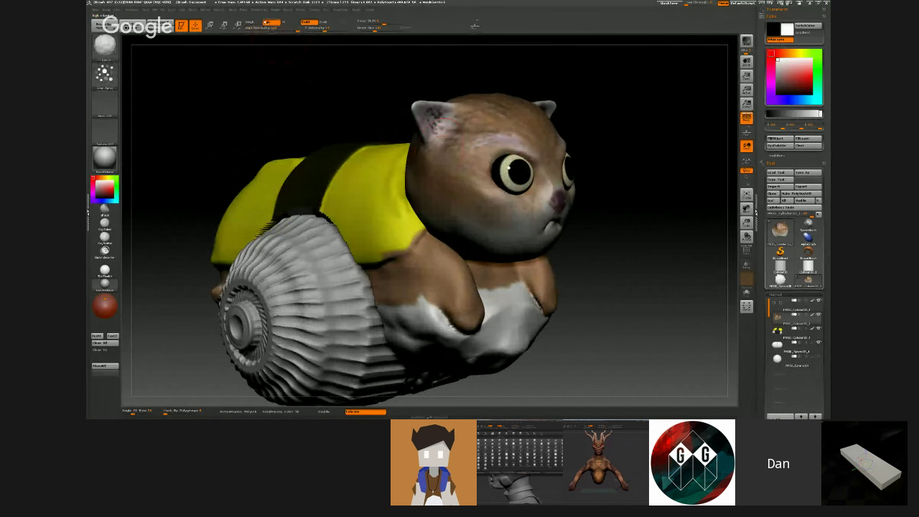
# - Turn off Rgb for the Color Spray stroke brush, adjust its draw size, and sculpt fur texture on the head's cheeks and sides
pyautogui.click(270, 23)
pyautogui.press('s')
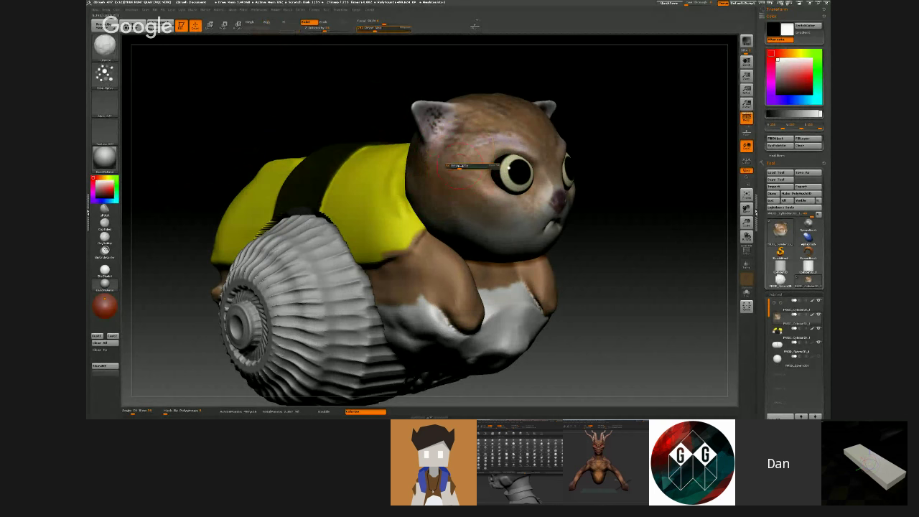
pyautogui.click(460, 168)
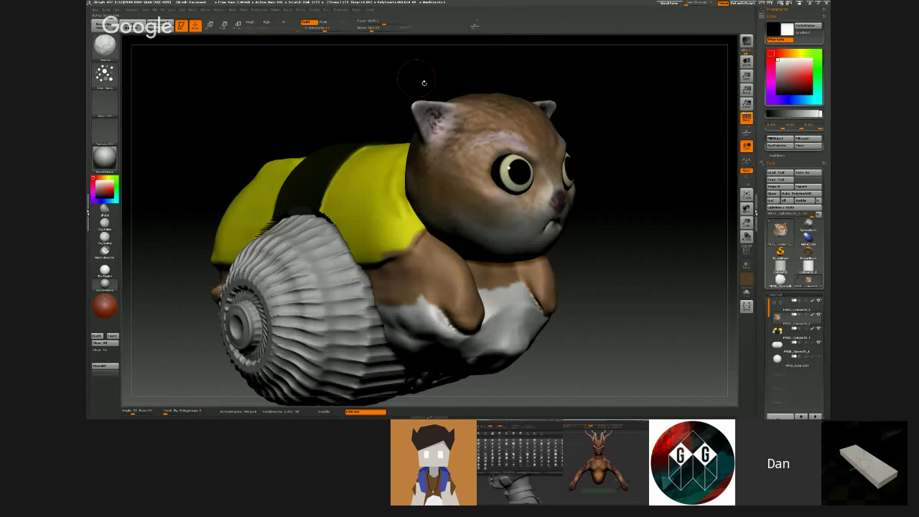
pyautogui.moveTo(423, 82); pyautogui.dragTo(381, 101)
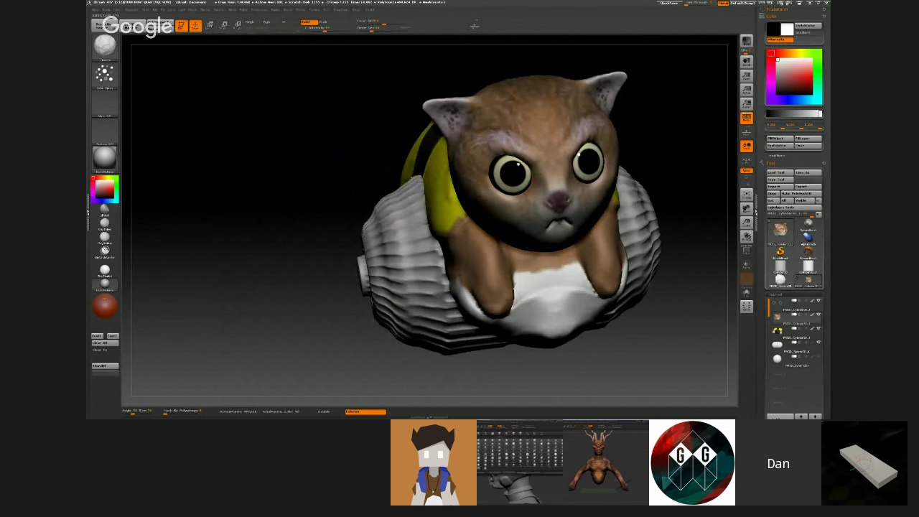
pyautogui.moveTo(469, 69); pyautogui.dragTo(500, 60)
pyautogui.moveTo(445, 79); pyautogui.dragTo(405, 83)
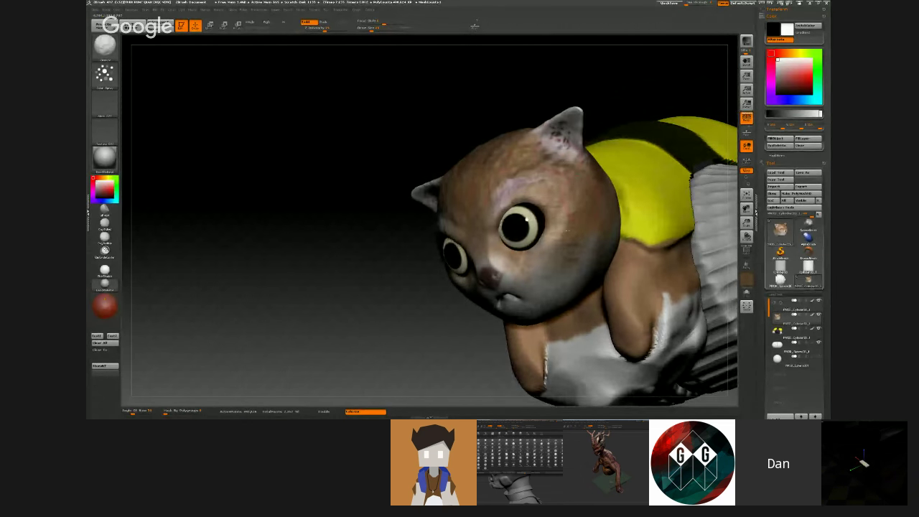
pyautogui.moveTo(567, 230); pyautogui.dragTo(513, 259)
pyautogui.moveTo(460, 129); pyautogui.dragTo(459, 61)
pyautogui.moveTo(617, 283); pyautogui.dragTo(541, 262)
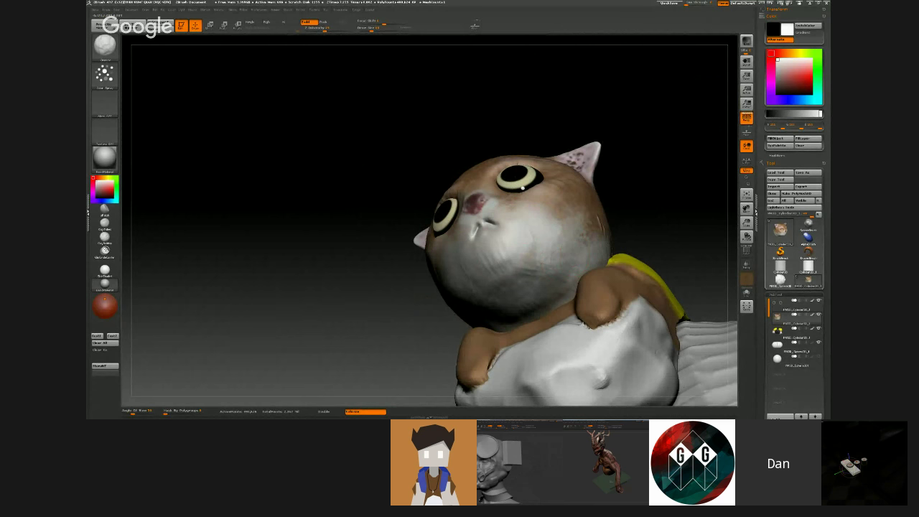
pyautogui.moveTo(601, 165); pyautogui.dragTo(609, 237)
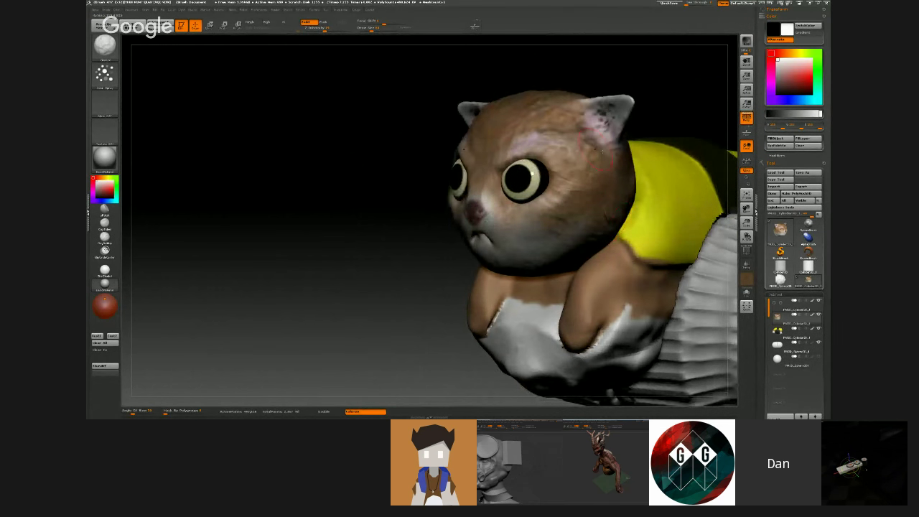
pyautogui.moveTo(599, 158); pyautogui.dragTo(594, 235)
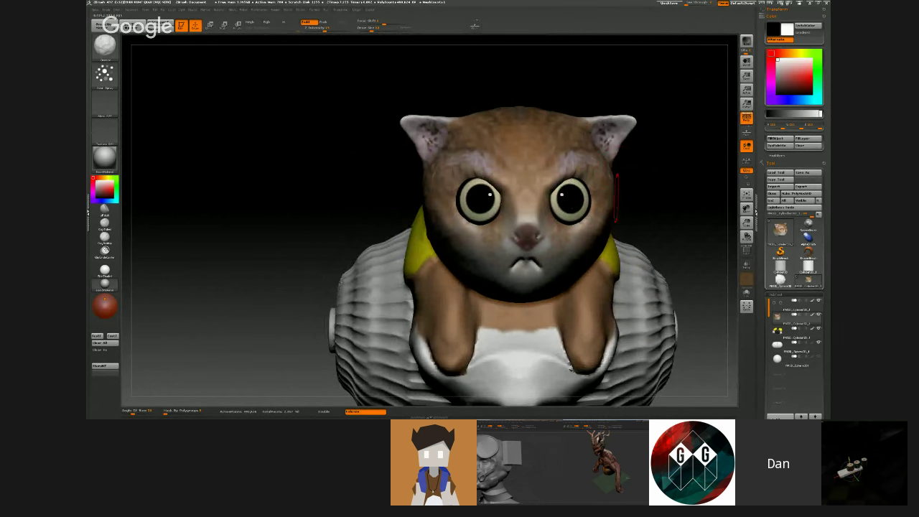
# - Switch to the ClayBuildup brush and build up the side of the head behind the eye
pyautogui.press('b')
pyautogui.press('c')
pyautogui.press('b')
pyautogui.moveTo(633, 194)
pyautogui.mouseDown()
pyautogui.moveTo(587, 192)
pyautogui.moveTo(619, 213)
pyautogui.mouseUp()
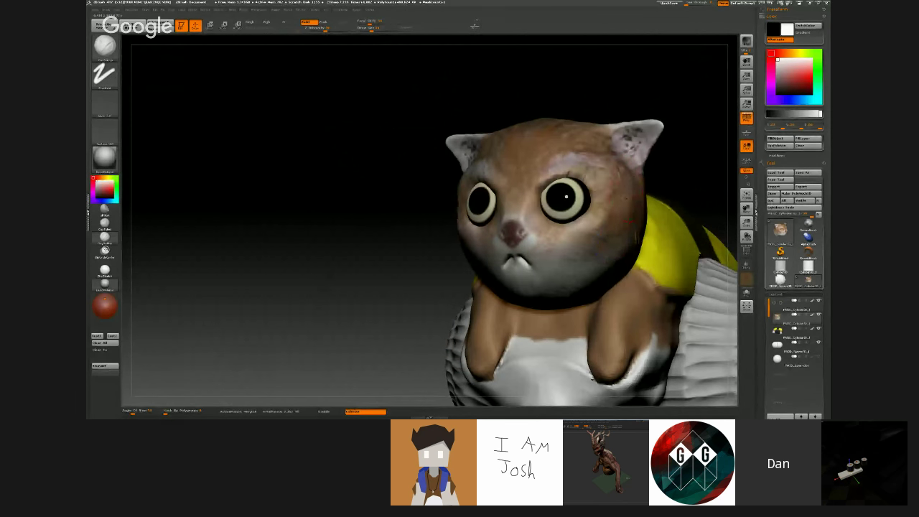
pyautogui.moveTo(666, 188); pyautogui.dragTo(617, 187)
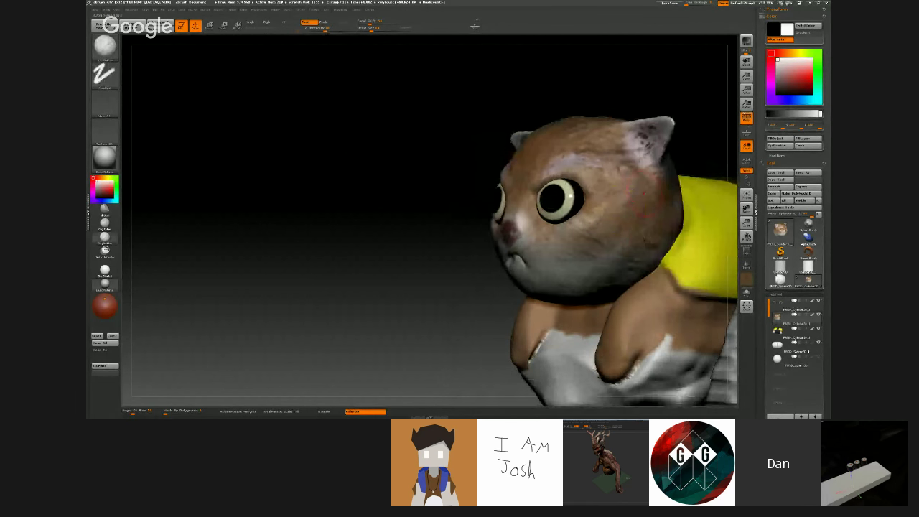
pyautogui.moveTo(417, 180)
pyautogui.mouseDown(button='right')
pyautogui.moveTo(470, 180)
pyautogui.moveTo(467, 82)
pyautogui.moveTo(527, 128)
pyautogui.moveTo(534, 230)
pyautogui.mouseUp(button='right')
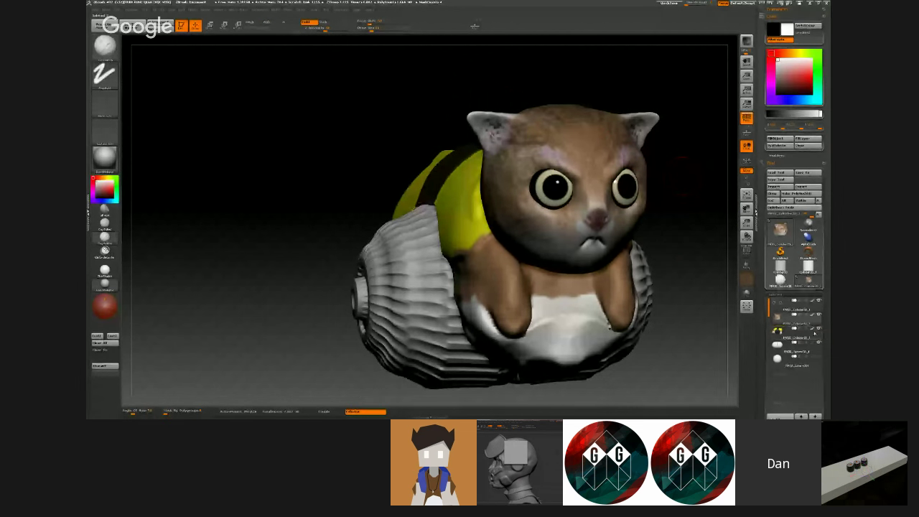
# - Open the NoiseMaker surface noise editor for the cat's head
pyautogui.moveTo(819, 360); pyautogui.dragTo(818, 303)
pyautogui.scroll(-10, 793, 215)
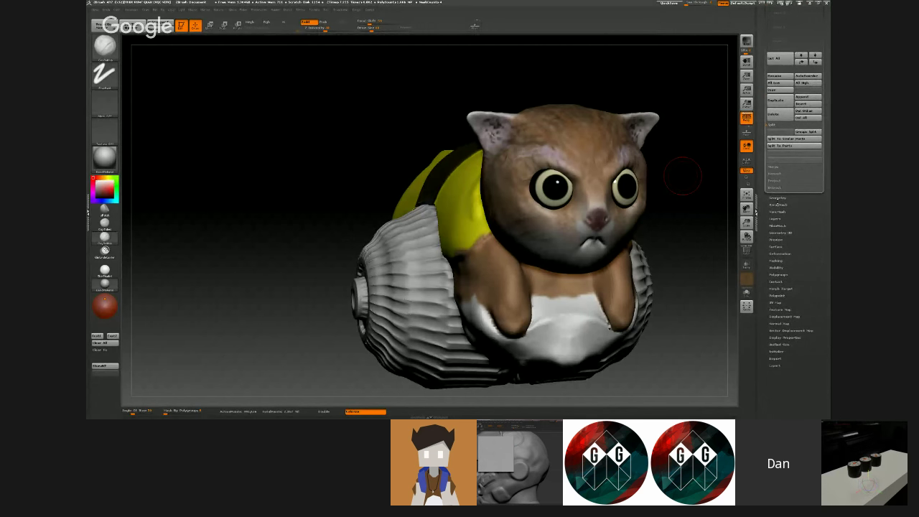
pyautogui.click(776, 198)
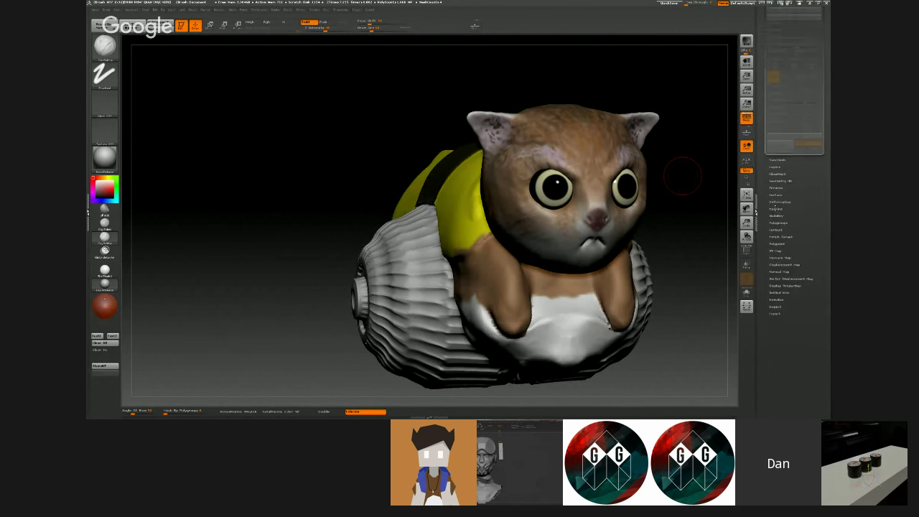
pyautogui.click(776, 216)
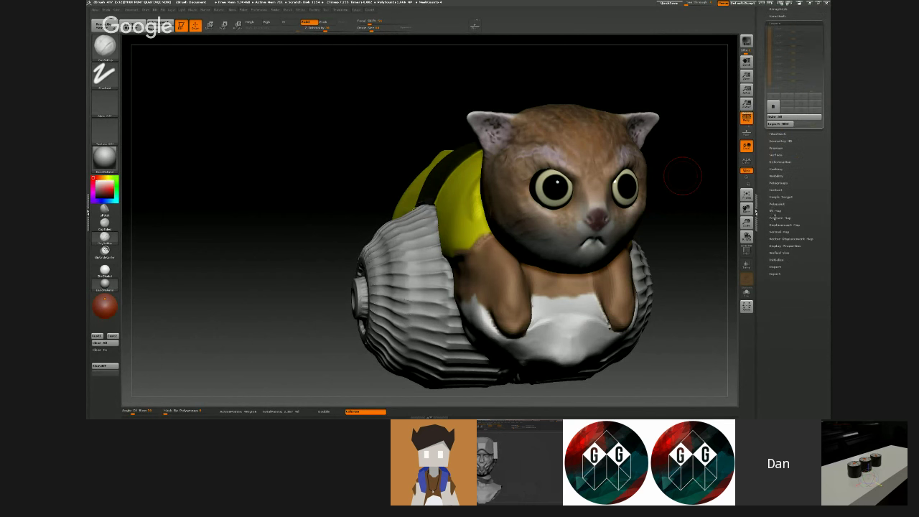
pyautogui.moveTo(779, 133); pyautogui.dragTo(781, 186)
pyautogui.click(780, 185)
pyautogui.click(781, 181)
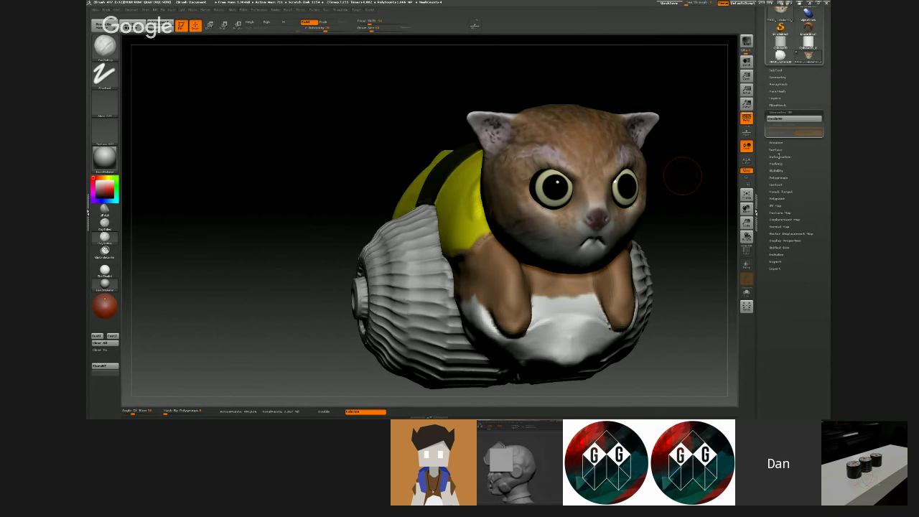
pyautogui.click(775, 149)
pyautogui.click(775, 133)
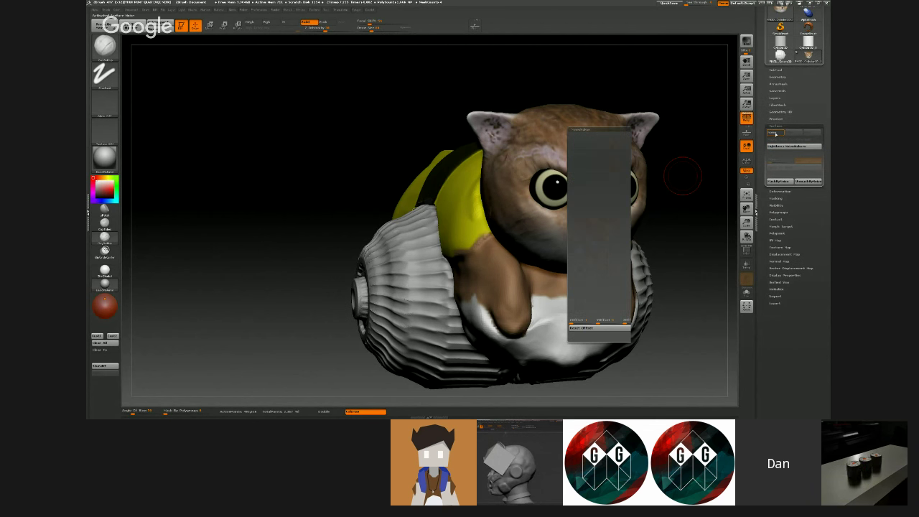
# - Turn the head to face forward in the NoiseMaker preview and enlarge it to examine the cat's face
pyautogui.moveTo(673, 234); pyautogui.dragTo(633, 192)
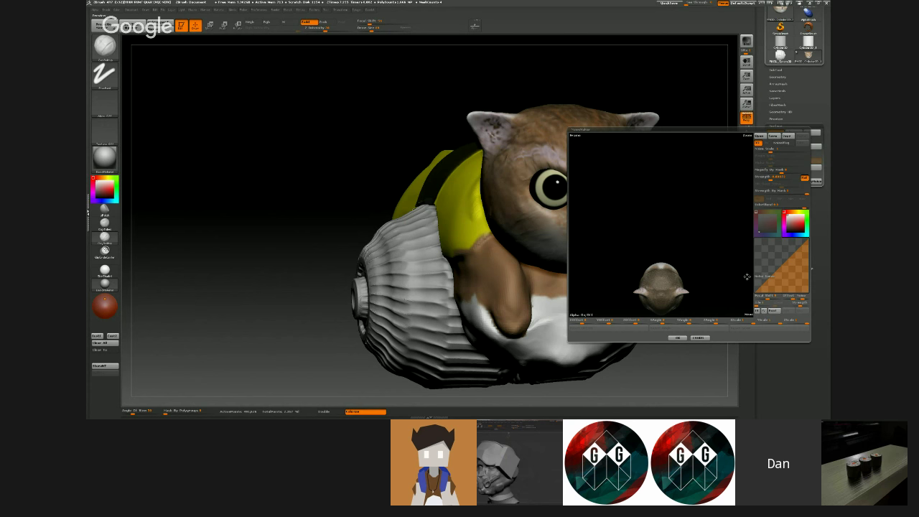
pyautogui.moveTo(690, 278); pyautogui.dragTo(686, 255)
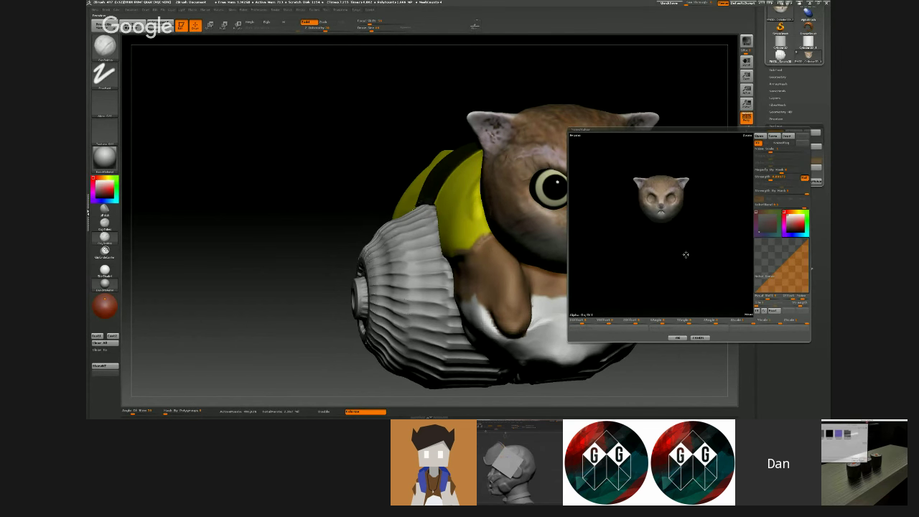
pyautogui.moveTo(669, 197)
pyautogui.keyDown('ctrl'); pyautogui.mouseDown(button='right')
pyautogui.moveTo(705, 219)
pyautogui.moveTo(719, 258)
pyautogui.mouseUp(button='right'); pyautogui.keyUp('ctrl')
pyautogui.moveTo(719, 258); pyautogui.dragTo(669, 231)
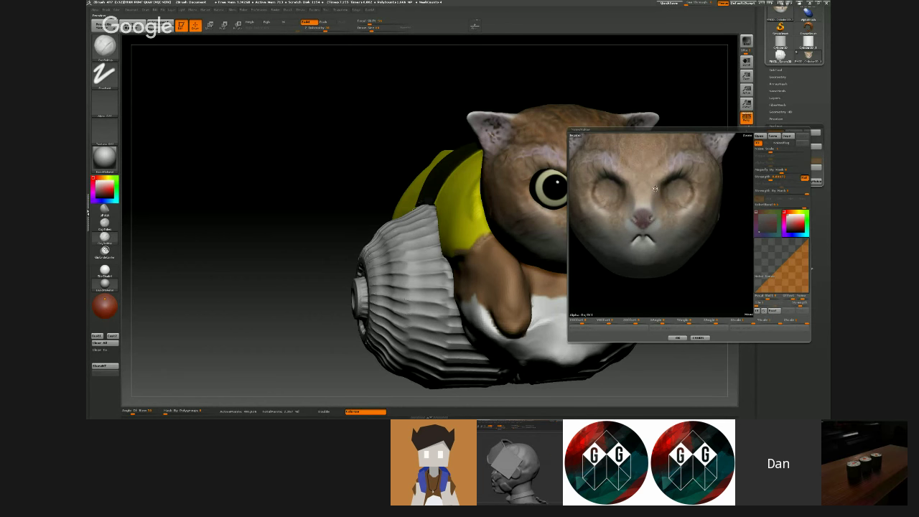
pyautogui.moveTo(654, 189); pyautogui.dragTo(678, 185)
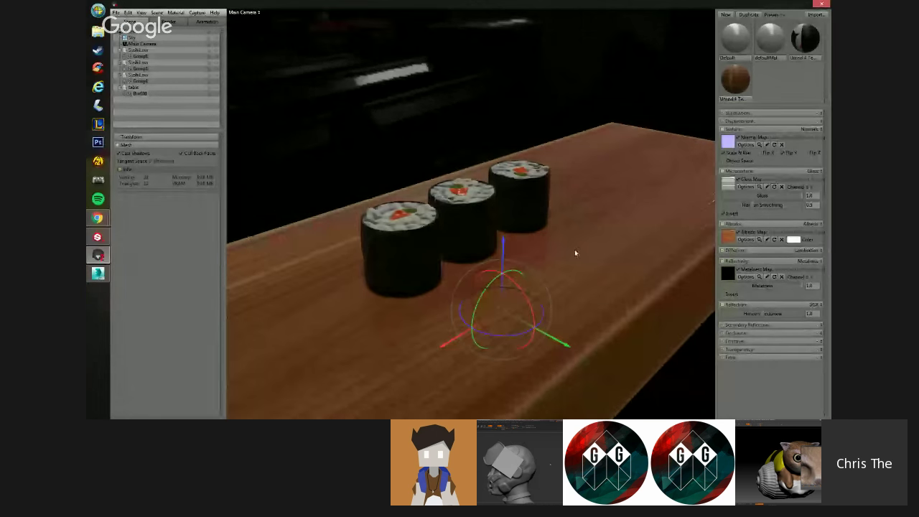
# - Switch to Marmoset Toolbag and move the nearest sushi roll slightly away from the other two on the wooden table
pyautogui.click(501, 116)
pyautogui.keyDown('alt'); pyautogui.moveTo(531, 176); pyautogui.dragTo(543, 216); pyautogui.keyUp('alt')
pyautogui.moveTo(543, 216)
pyautogui.keyDown('alt'); pyautogui.mouseDown(button='middle')
pyautogui.moveTo(541, 194)
pyautogui.moveTo(541, 204)
pyautogui.mouseUp(button='middle'); pyautogui.keyUp('alt')
pyautogui.keyDown('alt'); pyautogui.moveTo(540, 204); pyautogui.dragTo(540, 219); pyautogui.keyUp('alt')
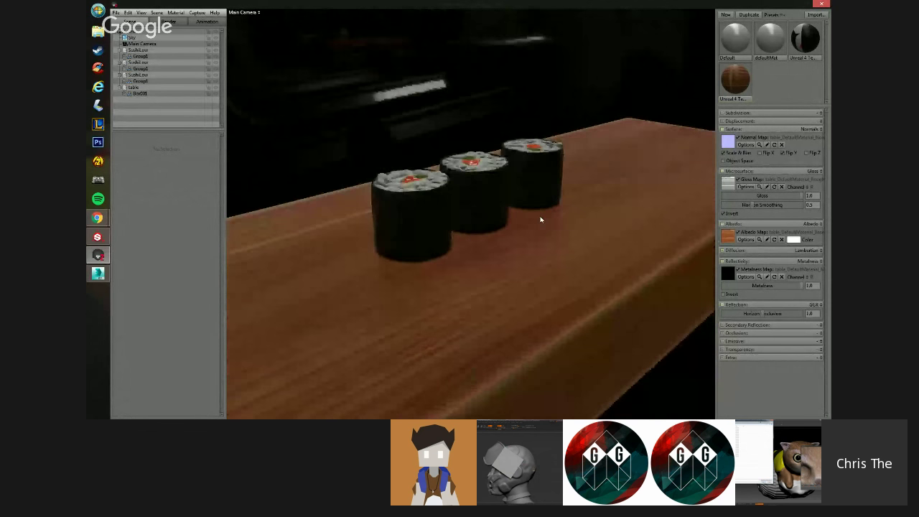
pyautogui.keyDown('alt'); pyautogui.moveTo(540, 209); pyautogui.dragTo(537, 220, button='middle'); pyautogui.keyUp('alt')
pyautogui.keyDown('alt'); pyautogui.moveTo(537, 220); pyautogui.dragTo(537, 223); pyautogui.keyUp('alt')
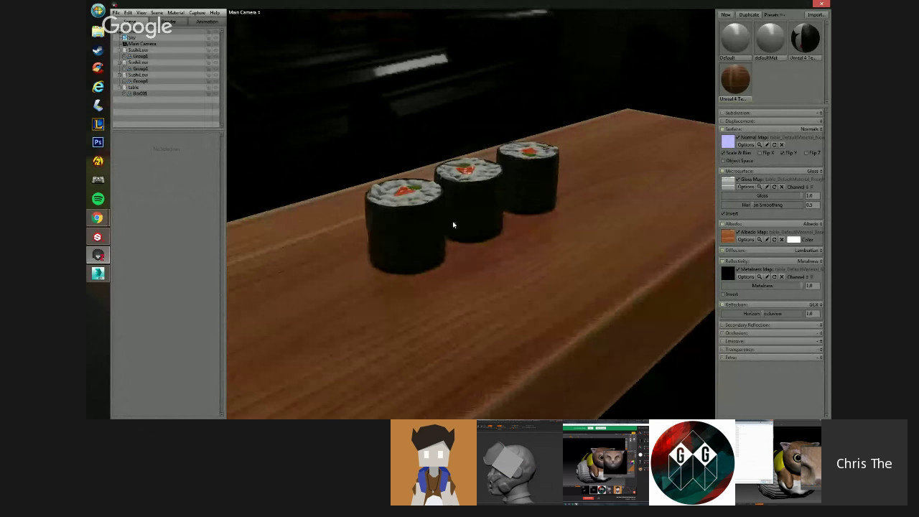
pyautogui.click(423, 231)
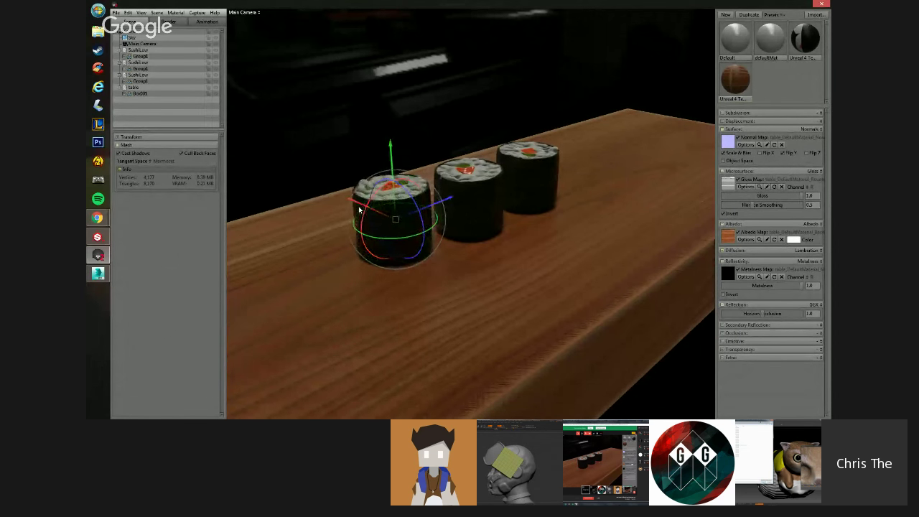
pyautogui.click(553, 97)
pyautogui.click(593, 201)
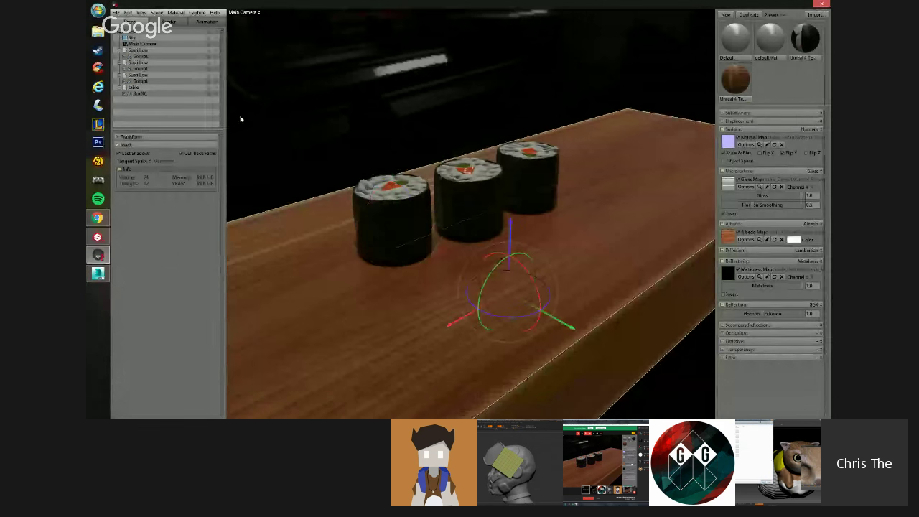
# - Set the Sky's backdrop mode to Blurred Sky and its backdrop brightness to about 1.0
pyautogui.click(172, 21)
pyautogui.click(133, 22)
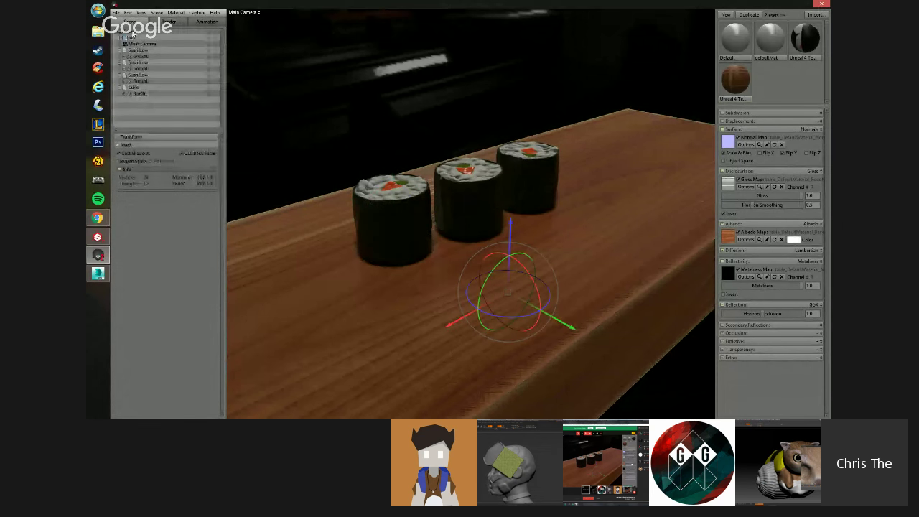
pyautogui.click(131, 39)
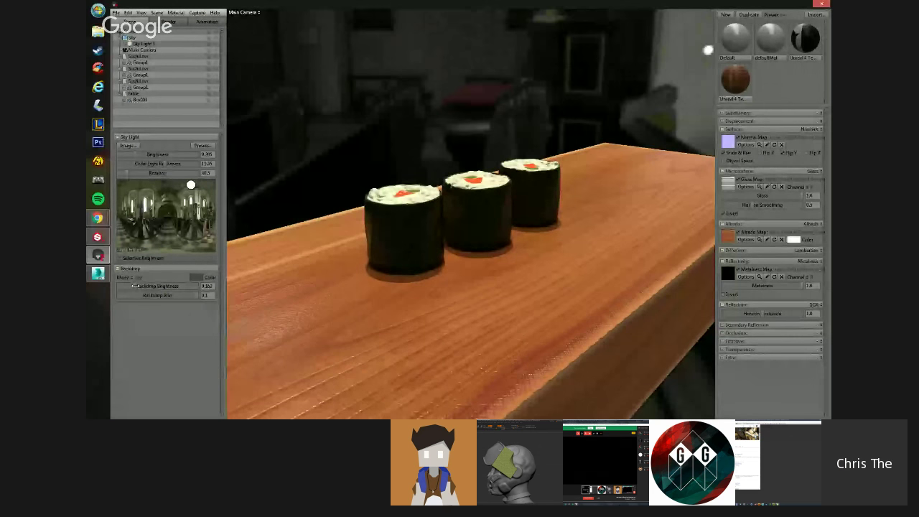
pyautogui.moveTo(135, 285); pyautogui.dragTo(142, 286)
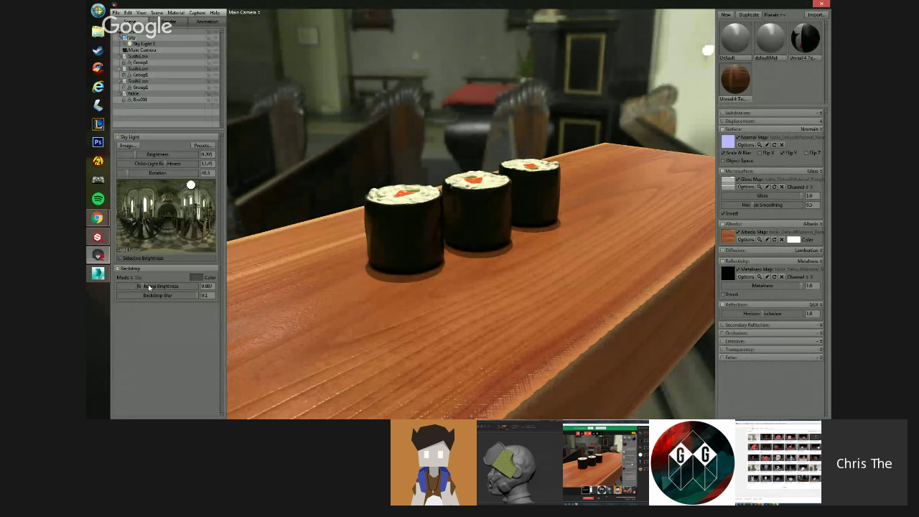
pyautogui.moveTo(148, 287); pyautogui.dragTo(131, 288)
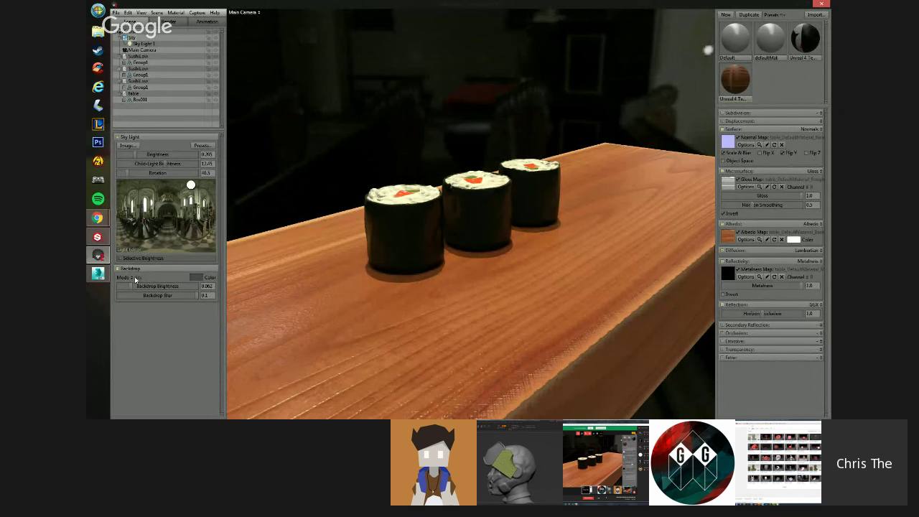
pyautogui.click(133, 278)
pyautogui.click(141, 295)
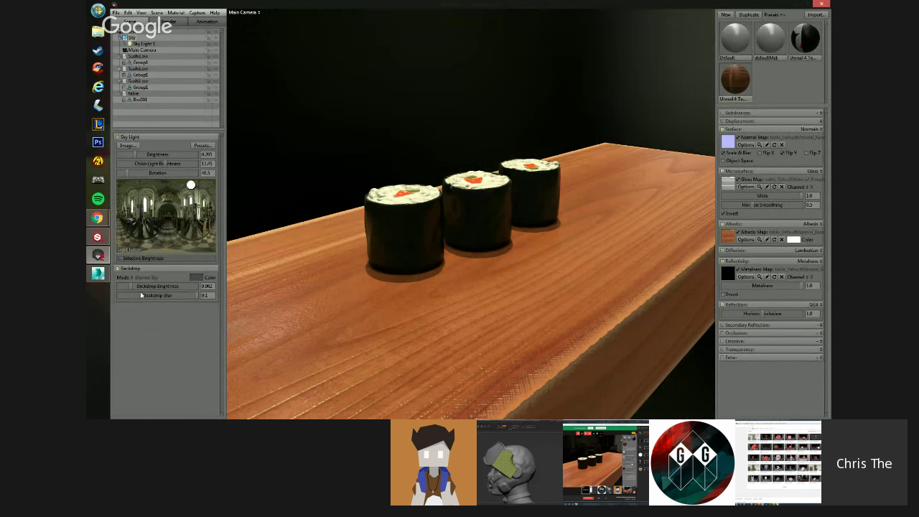
pyautogui.moveTo(130, 288); pyautogui.dragTo(148, 290)
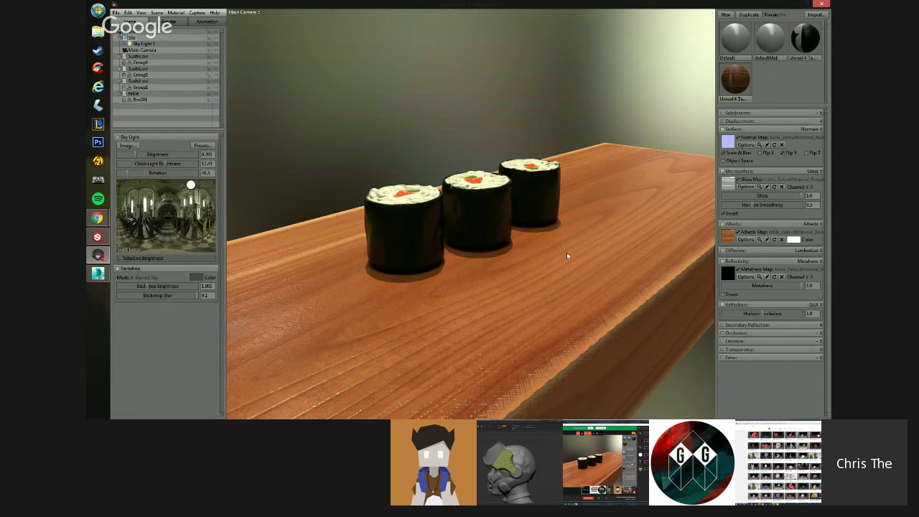
# - Set the Main Camera's sharpen strength to 0.242 and enable depth of field for a close view of the sushi
pyautogui.moveTo(566, 256); pyautogui.dragTo(376, 140)
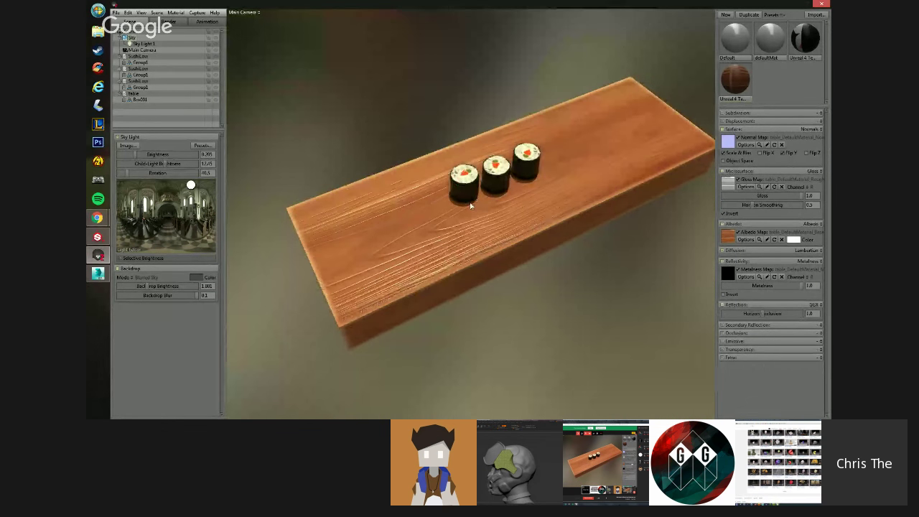
pyautogui.moveTo(470, 206); pyautogui.dragTo(514, 234)
pyautogui.moveTo(482, 235)
pyautogui.mouseDown()
pyautogui.moveTo(479, 259)
pyautogui.moveTo(477, 251)
pyautogui.mouseUp()
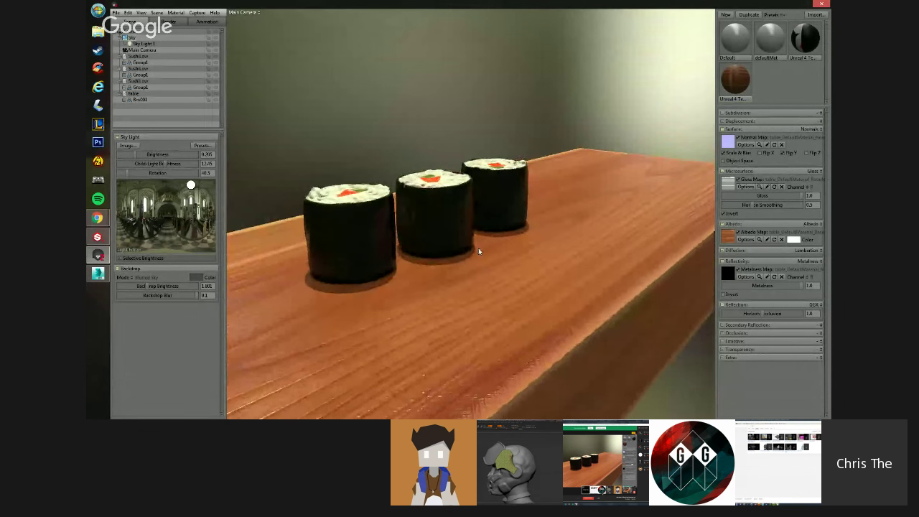
pyautogui.scroll(1, 478, 250)
pyautogui.click(143, 50)
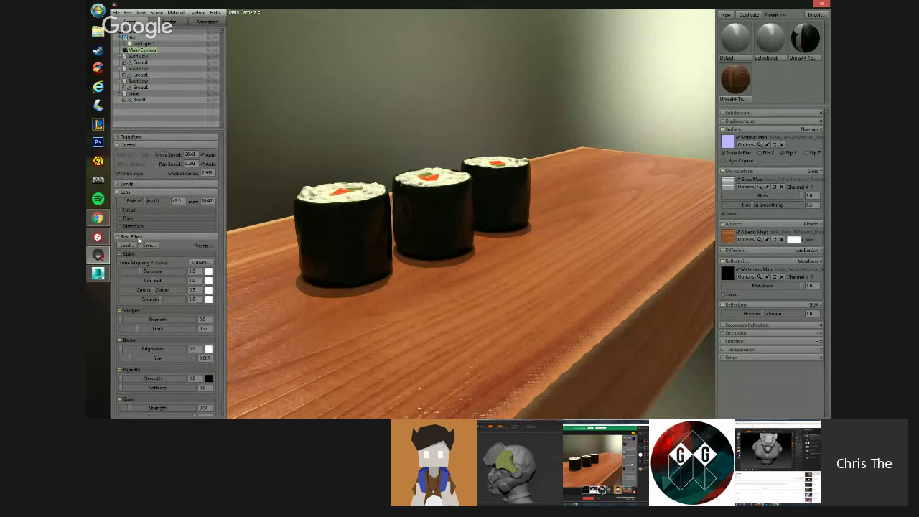
pyautogui.scroll(-1, 144, 248)
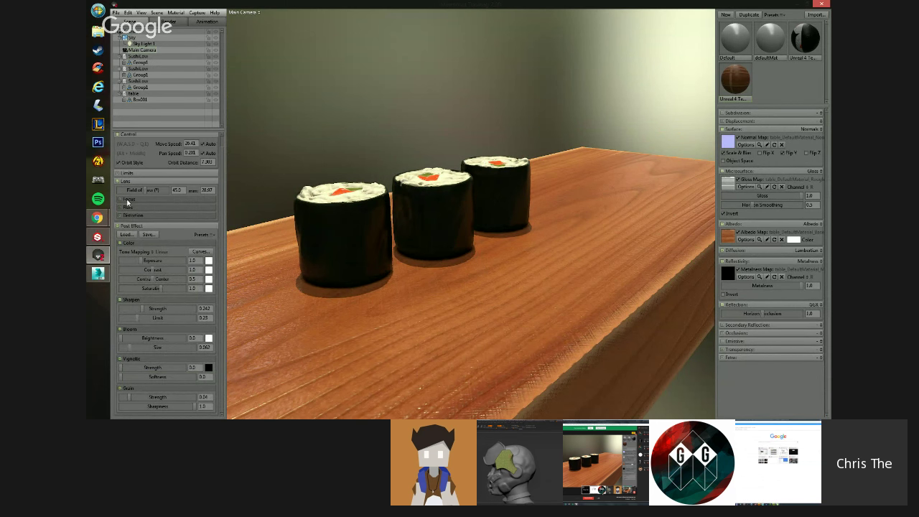
pyautogui.click(127, 201)
pyautogui.click(121, 208)
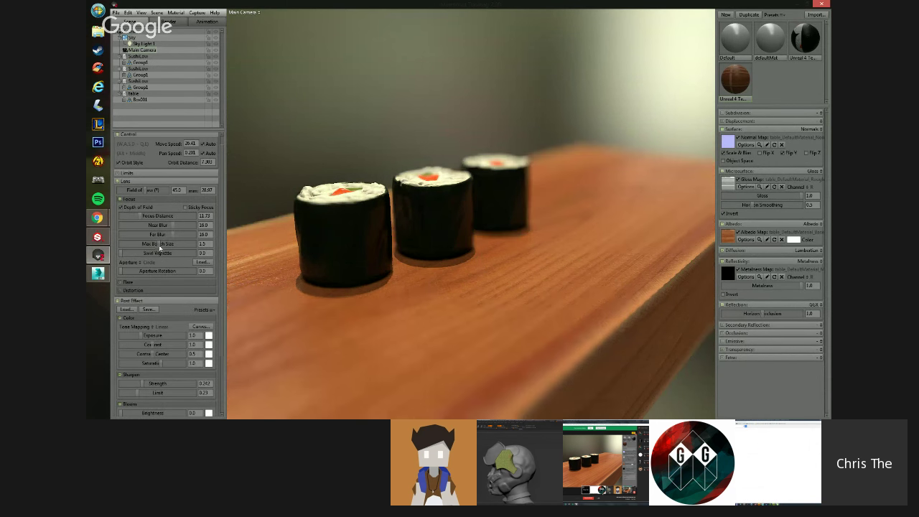
# - Set the camera's near blur to 0, far blur to about 5.9, and adjust bokeh size and focus distance to keep all three rolls sharp
pyautogui.moveTo(160, 245); pyautogui.dragTo(120, 226)
pyautogui.keyDown('ctrl'); pyautogui.click(361, 243); pyautogui.keyUp('ctrl')
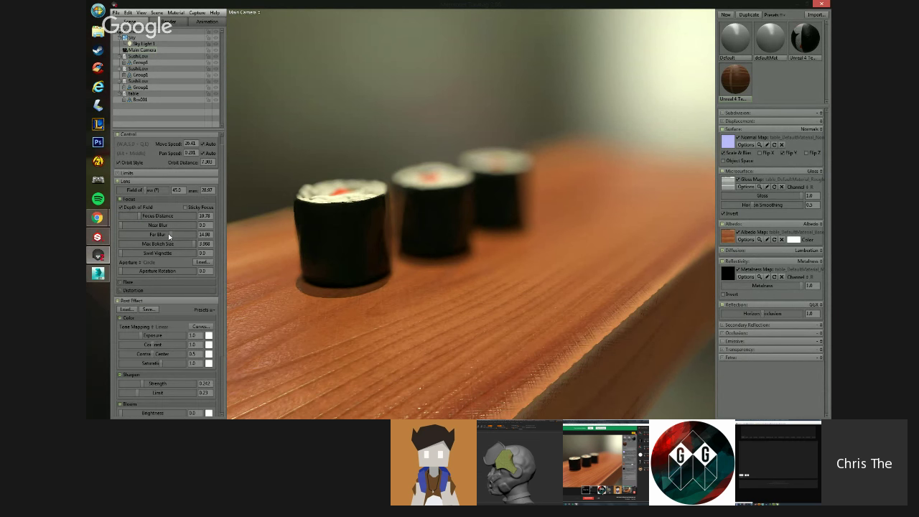
pyautogui.moveTo(169, 235); pyautogui.dragTo(131, 238)
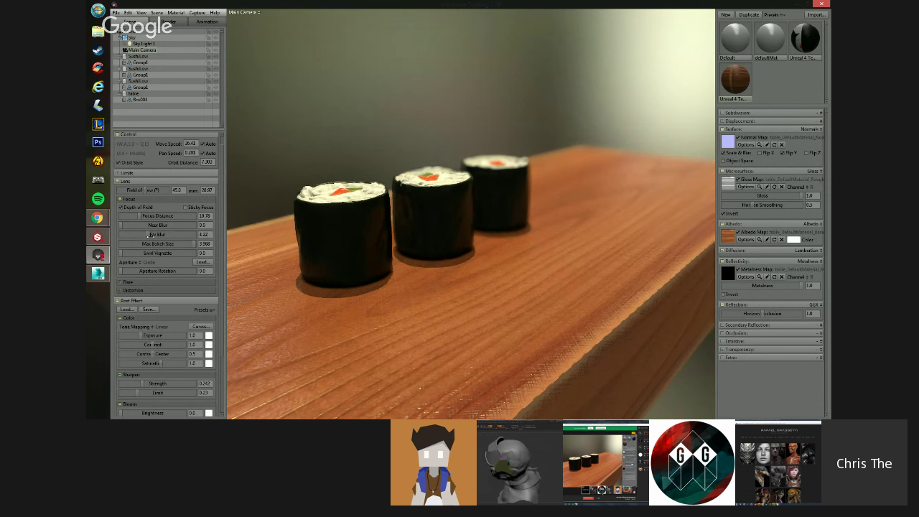
pyautogui.moveTo(143, 238); pyautogui.dragTo(155, 236)
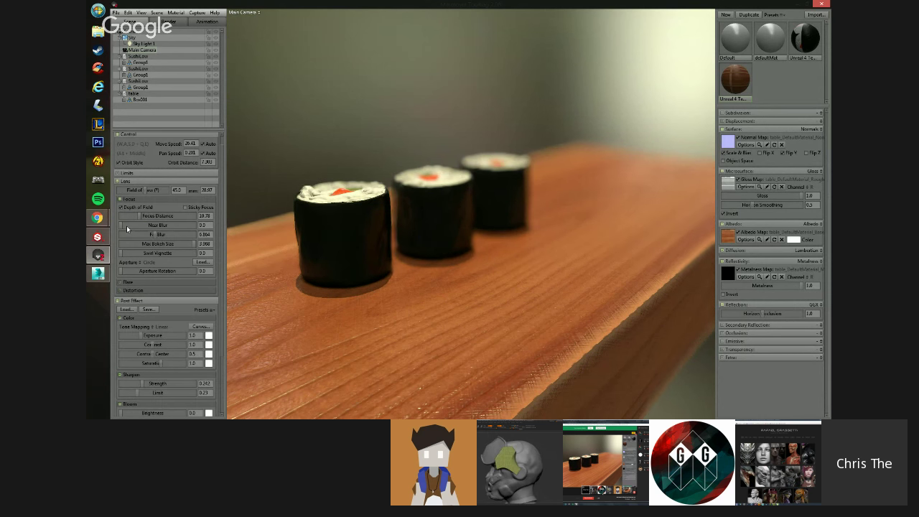
pyautogui.moveTo(139, 217); pyautogui.dragTo(142, 217)
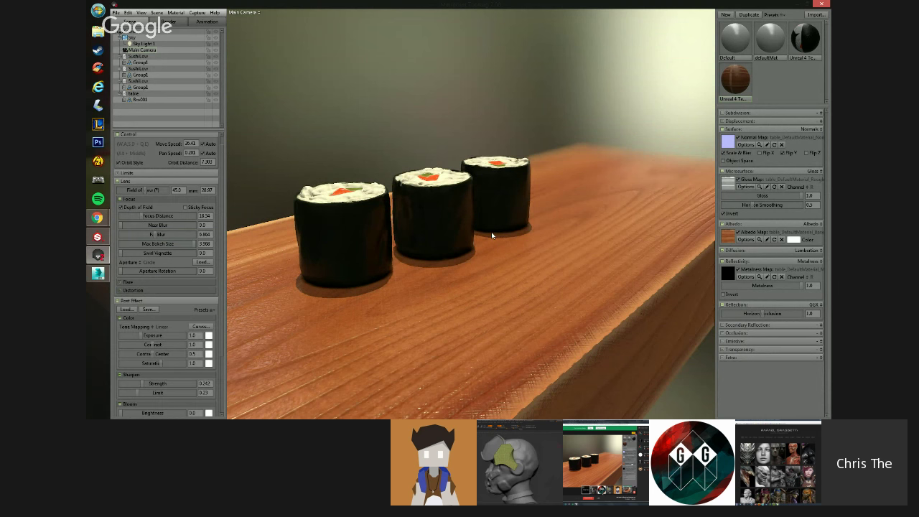
# - Reframe the sushi shot, preview it with the interface hidden, and restore the interface
pyautogui.keyDown('alt'); pyautogui.moveTo(492, 232); pyautogui.dragTo(503, 225); pyautogui.keyUp('alt')
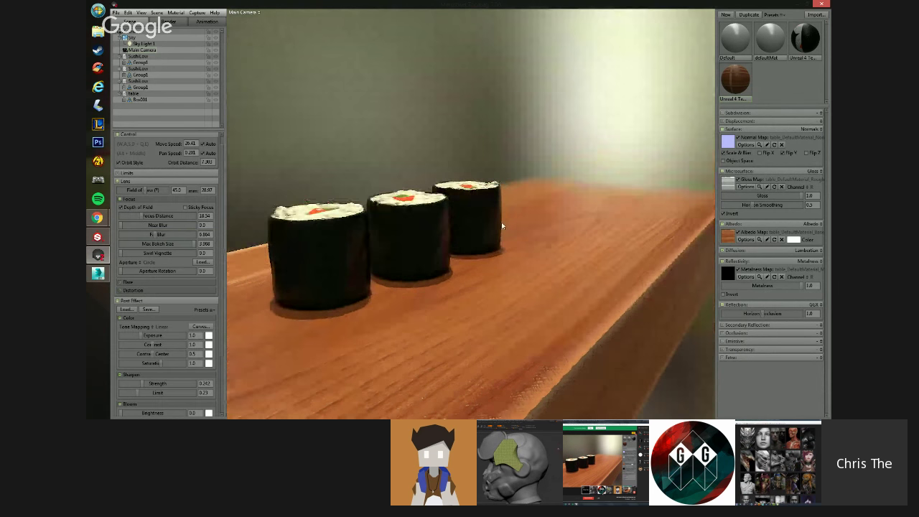
pyautogui.press('Tab')
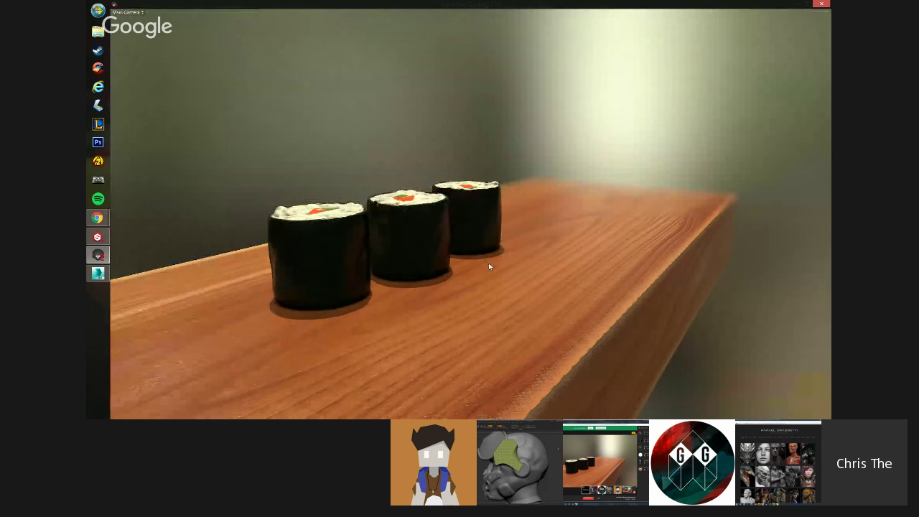
pyautogui.press('Tab')
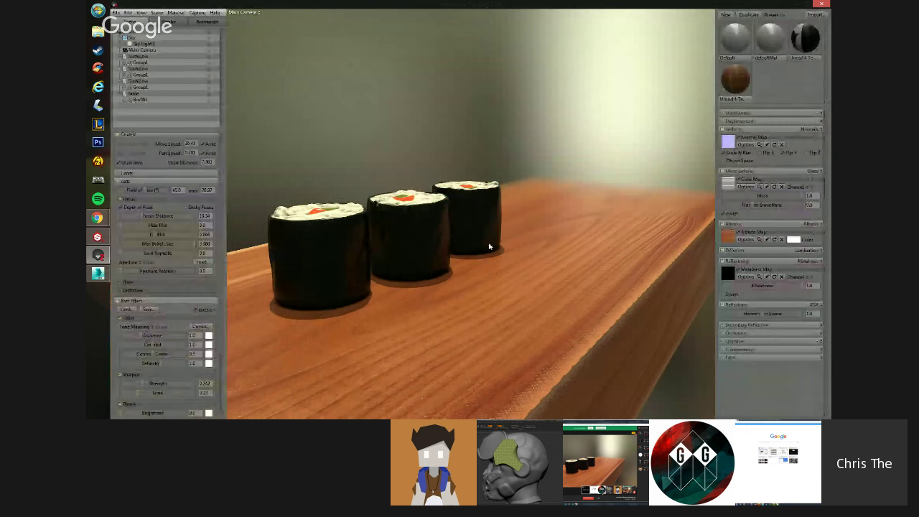
pyautogui.keyDown('alt'); pyautogui.moveTo(482, 251); pyautogui.dragTo(482, 252); pyautogui.keyUp('alt')
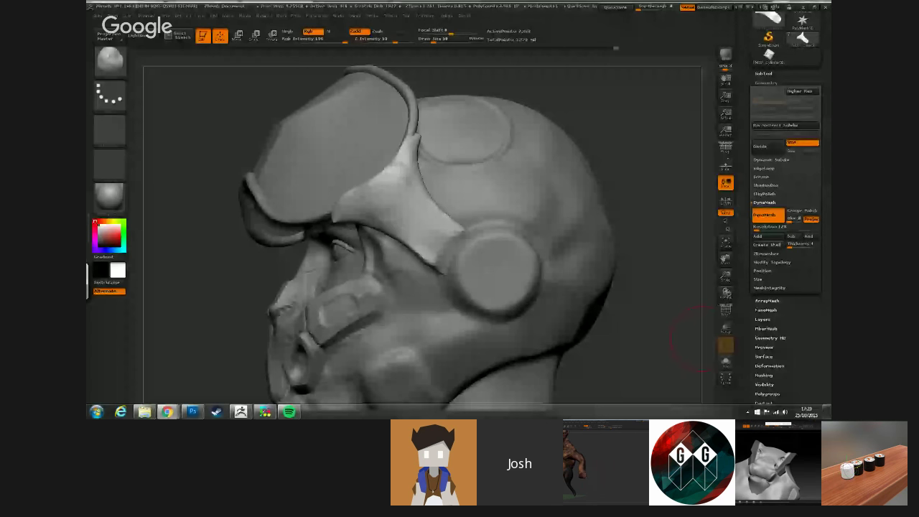
# - Switch to ZBrush and sculpt the surface and edges of the bracket between the helmet's visor and round ear piece
pyautogui.press('ctrl')
pyautogui.moveTo(444, 226); pyautogui.dragTo(438, 252)
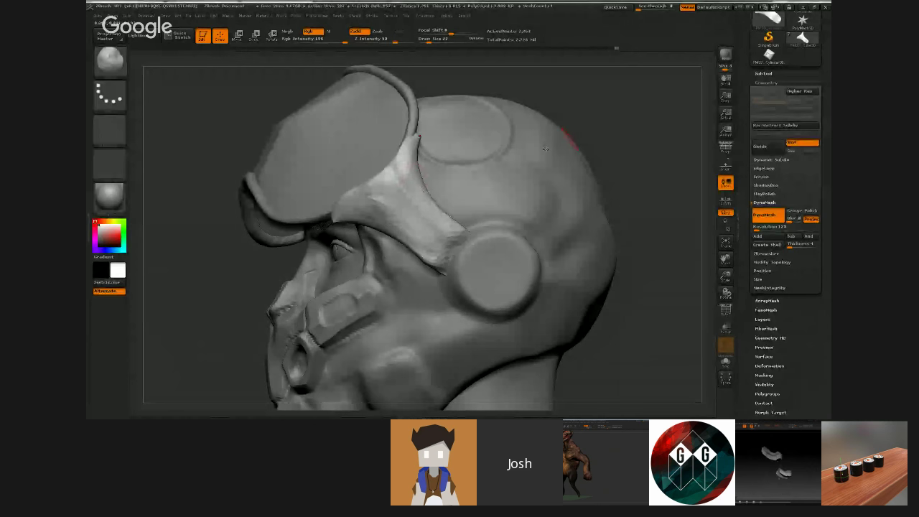
pyautogui.moveTo(624, 148); pyautogui.dragTo(689, 148)
pyautogui.moveTo(389, 156); pyautogui.dragTo(346, 217)
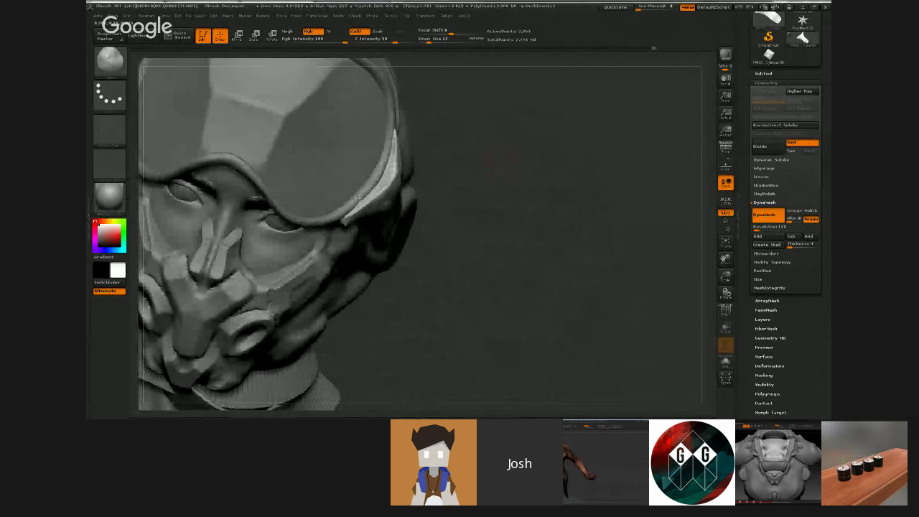
pyautogui.keyDown('alt'); pyautogui.moveTo(515, 216); pyautogui.dragTo(517, 184); pyautogui.keyUp('alt')
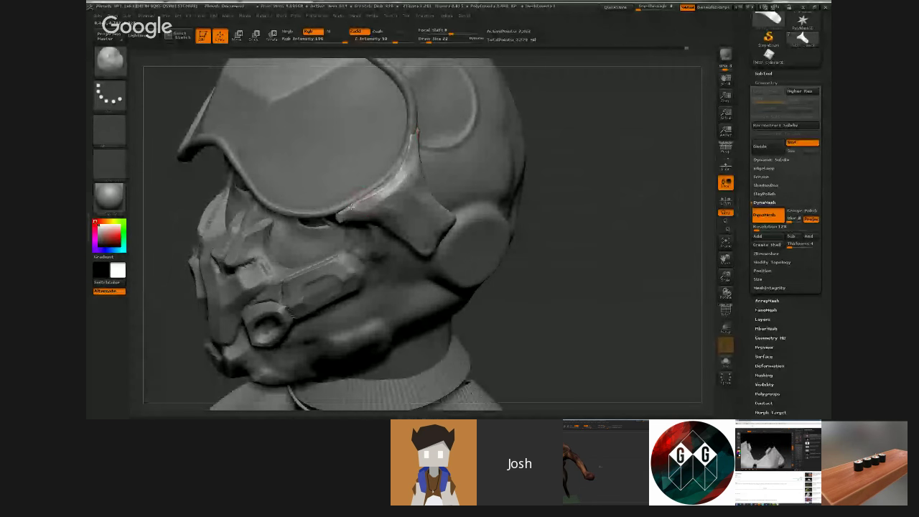
# - Refine the bracket's lower edge along the visor rim and its rear edge against the helmet shell
pyautogui.moveTo(351, 207); pyautogui.dragTo(343, 214)
pyautogui.keyDown('alt'); pyautogui.moveTo(606, 192); pyautogui.dragTo(603, 182); pyautogui.keyUp('alt')
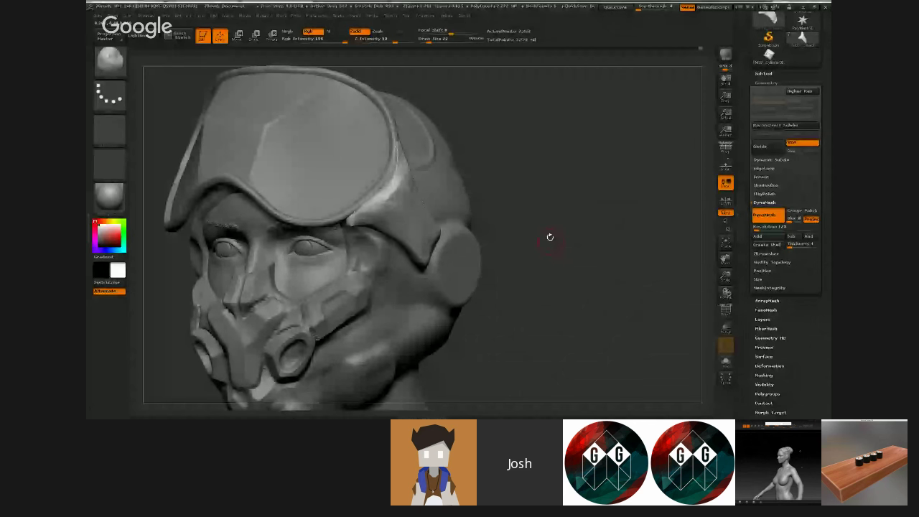
pyautogui.moveTo(550, 237)
pyautogui.mouseDown()
pyautogui.moveTo(587, 95)
pyautogui.moveTo(502, 101)
pyautogui.moveTo(538, 108)
pyautogui.mouseUp()
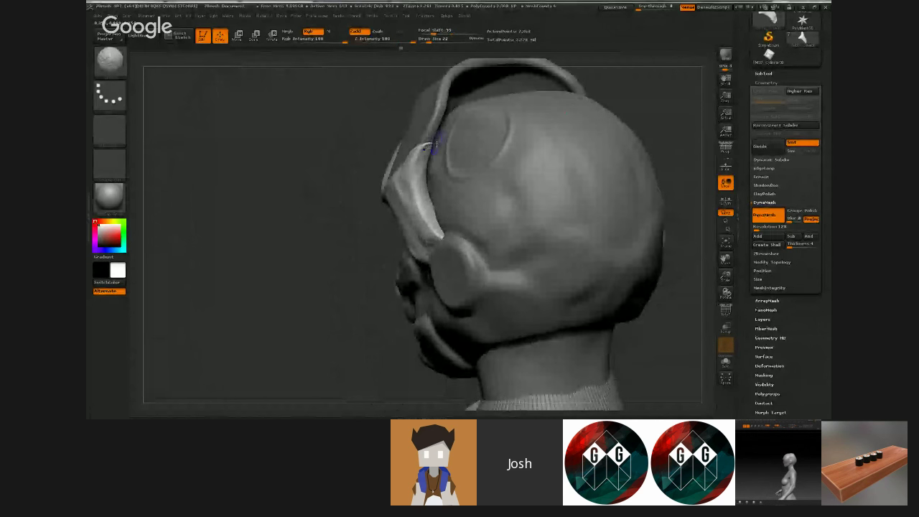
pyautogui.moveTo(535, 140); pyautogui.dragTo(445, 144)
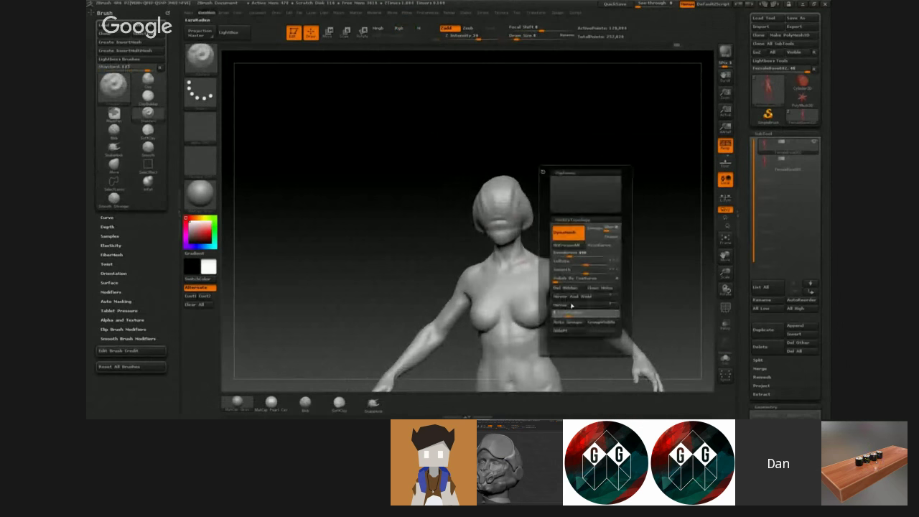
# - Switch to the female figure and sculpt its helmet and face mask with the Standard brush at a smaller size
pyautogui.moveTo(430, 237)
pyautogui.mouseDown()
pyautogui.moveTo(344, 236)
pyautogui.moveTo(452, 237)
pyautogui.moveTo(359, 237)
pyautogui.moveTo(463, 233)
pyautogui.moveTo(467, 209)
pyautogui.mouseUp()
pyautogui.press('[')
pyautogui.hotkey('ctrl', 'i')
pyautogui.press('[')
pyautogui.moveTo(689, 194)
pyautogui.mouseDown()
pyautogui.moveTo(629, 191)
pyautogui.moveTo(685, 198)
pyautogui.moveTo(617, 207)
pyautogui.moveTo(682, 207)
pyautogui.mouseUp()
pyautogui.click(148, 113)
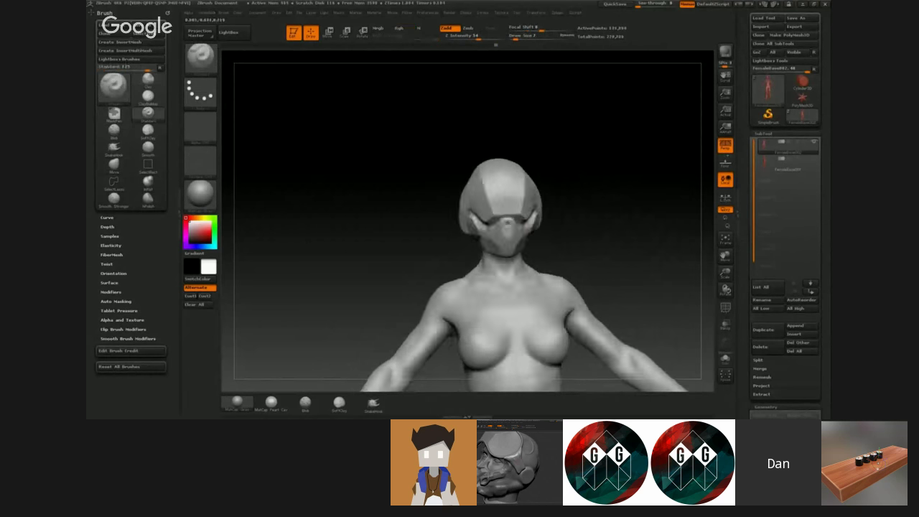
pyautogui.moveTo(508, 224); pyautogui.dragTo(508, 234)
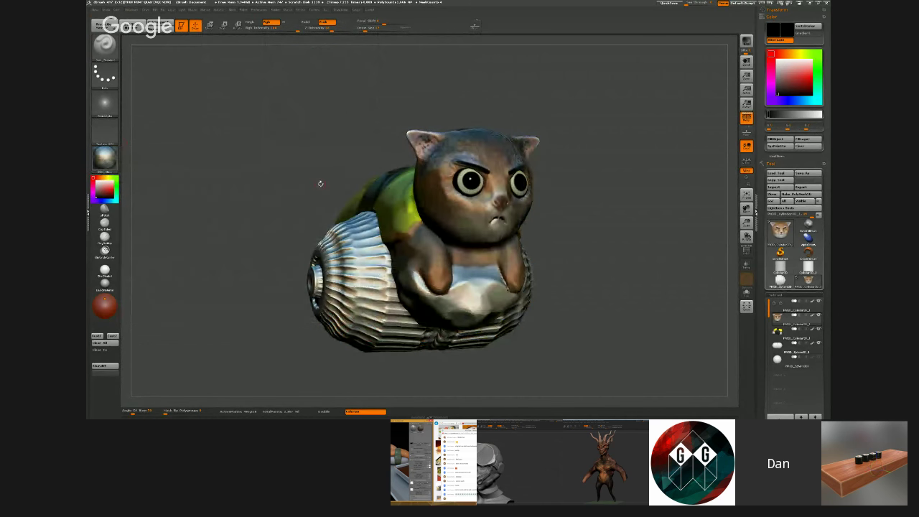
# - Switch to the sushi cat and add fur streaks across its forehead and crown using a brush with a streaked alpha
pyautogui.moveTo(285, 180); pyautogui.dragTo(327, 154)
pyautogui.press('1')
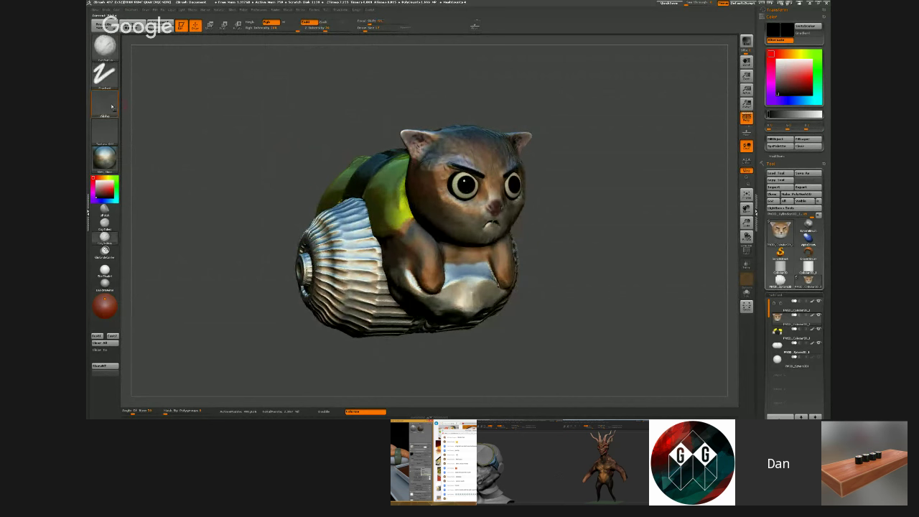
pyautogui.click(111, 106)
pyautogui.click(242, 114)
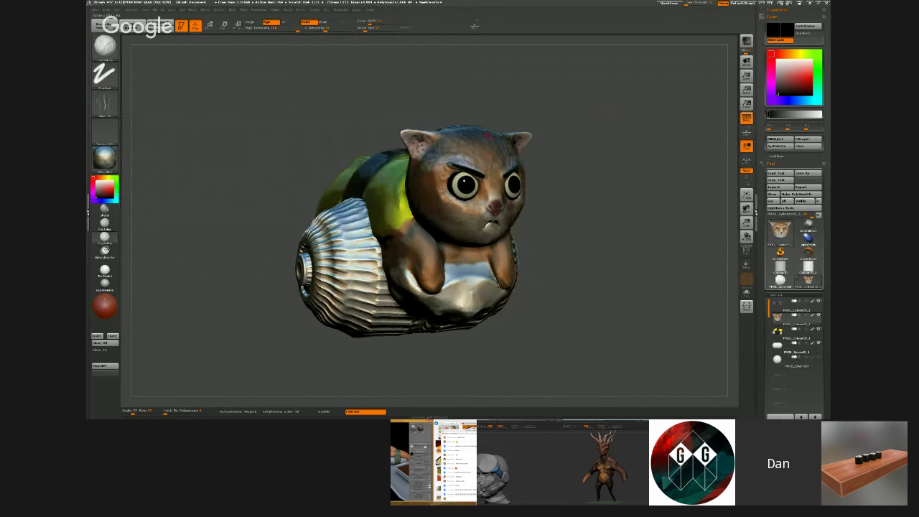
pyautogui.keyDown('ctrl'); pyautogui.moveTo(616, 111); pyautogui.dragTo(615, 148, button='right'); pyautogui.keyUp('ctrl')
pyautogui.moveTo(616, 147); pyautogui.dragTo(578, 198)
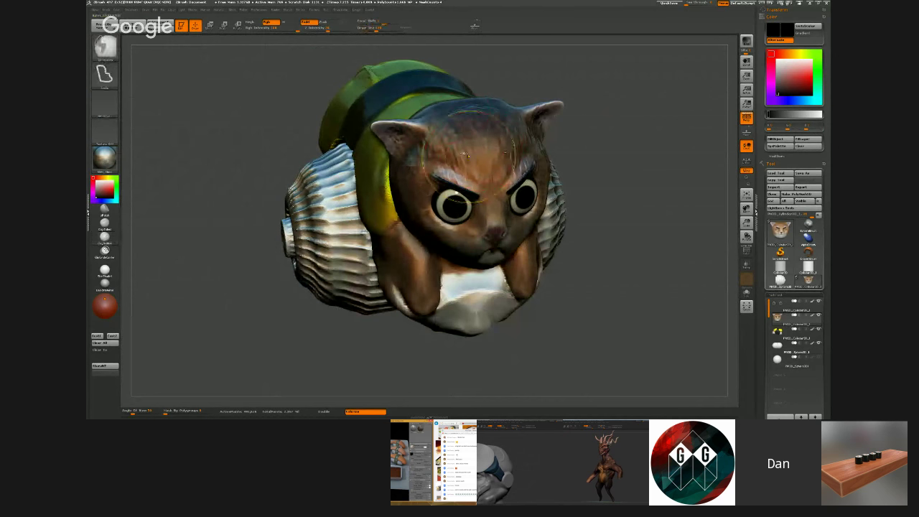
pyautogui.press('[')
pyautogui.moveTo(468, 168); pyautogui.dragTo(474, 109)
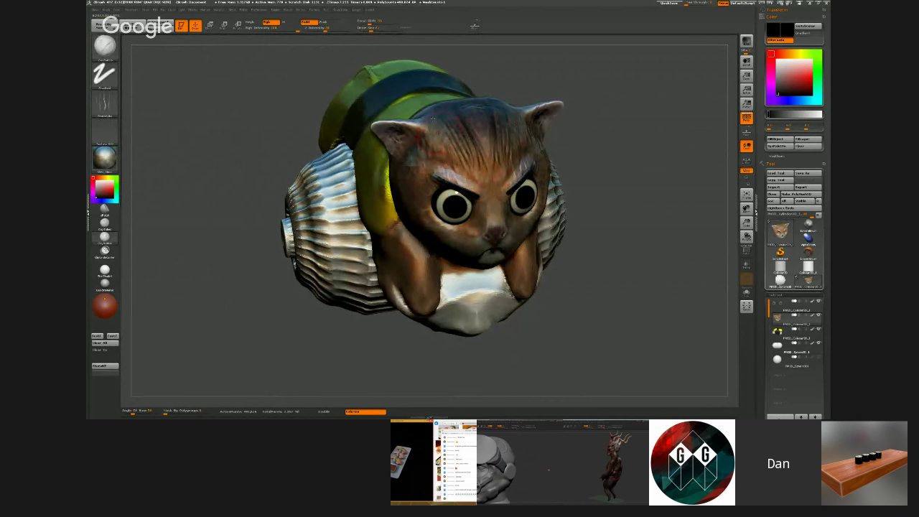
pyautogui.moveTo(433, 118)
pyautogui.mouseDown(button='right')
pyautogui.moveTo(426, 85)
pyautogui.moveTo(373, 86)
pyautogui.moveTo(417, 117)
pyautogui.mouseUp(button='right')
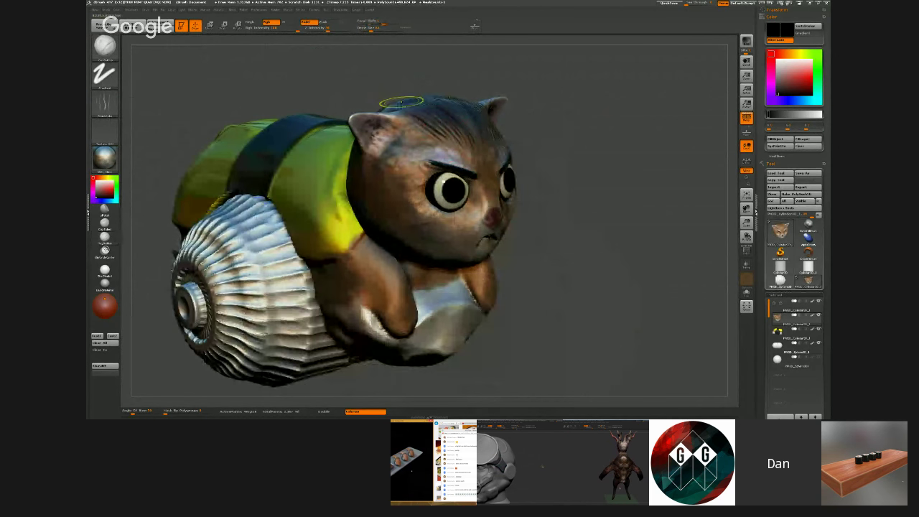
pyautogui.keyDown('shift'); pyautogui.moveTo(416, 118); pyautogui.dragTo(454, 125); pyautogui.keyUp('shift')
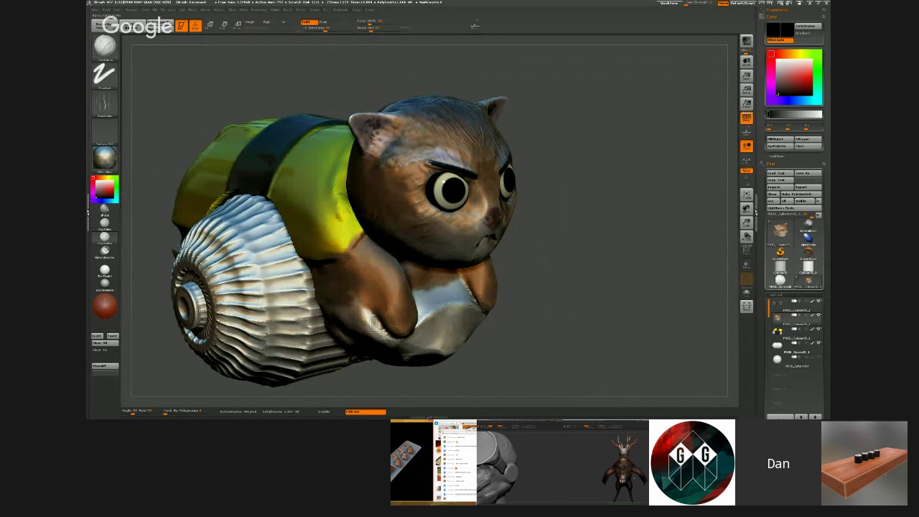
# - Replace the shiny display material on the sushi cat with a plain, less reflective one
pyautogui.click(105, 156)
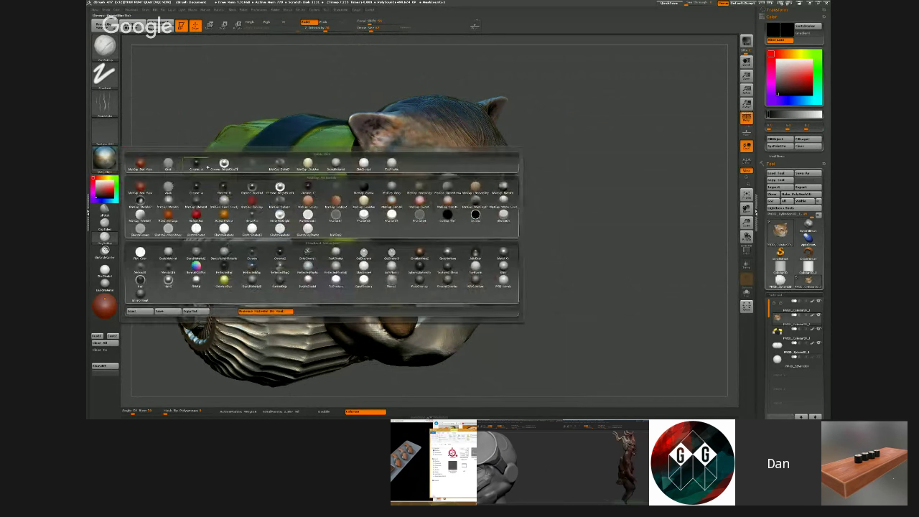
pyautogui.click(334, 166)
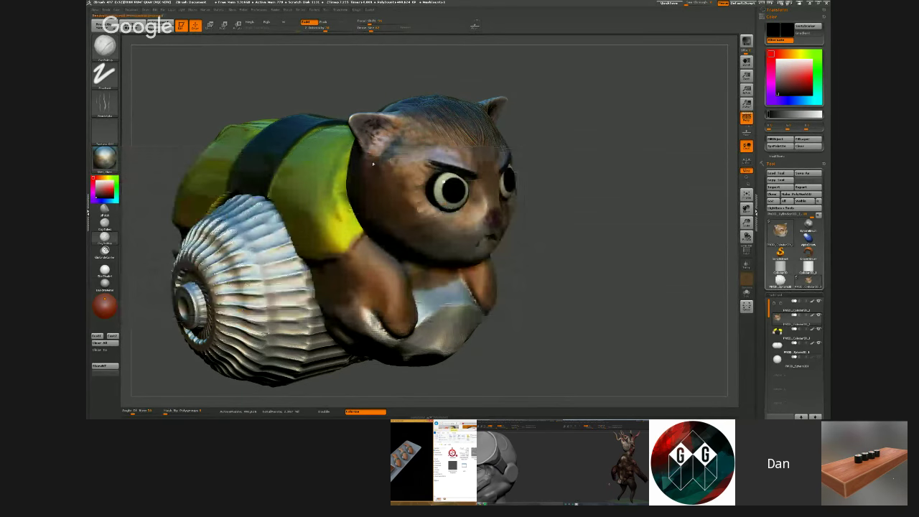
pyautogui.moveTo(447, 78); pyautogui.dragTo(476, 130)
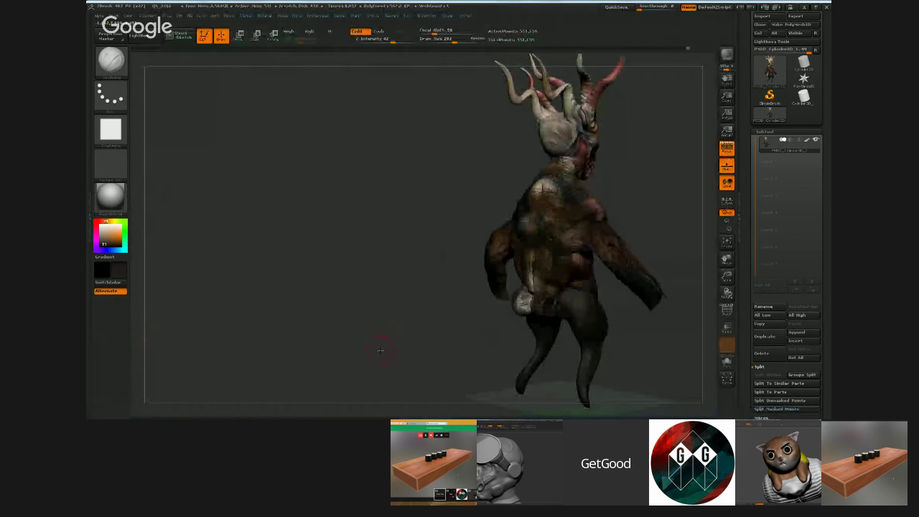
# - Turn the antlered creature to a front view, and switch to the Google Hangouts window in Chrome
pyautogui.moveTo(380, 351); pyautogui.dragTo(419, 338)
pyautogui.press('super')
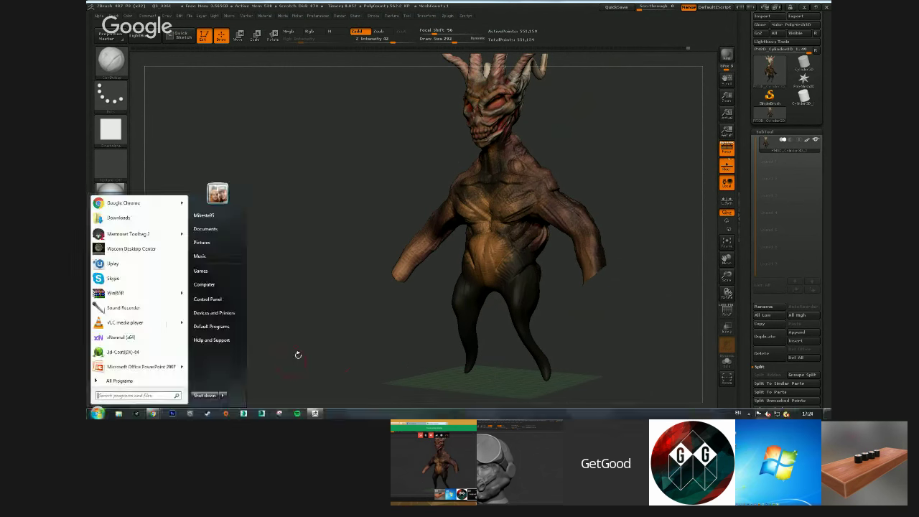
pyautogui.click(153, 413)
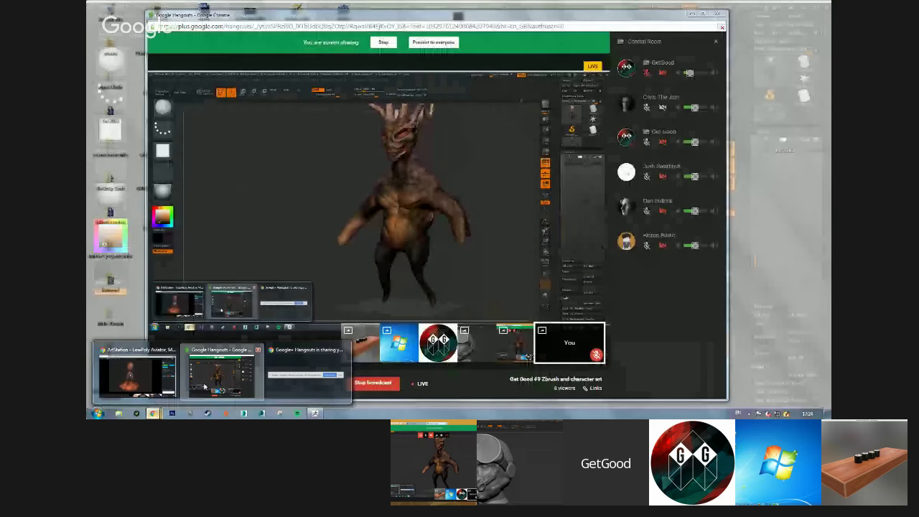
pyautogui.click(204, 388)
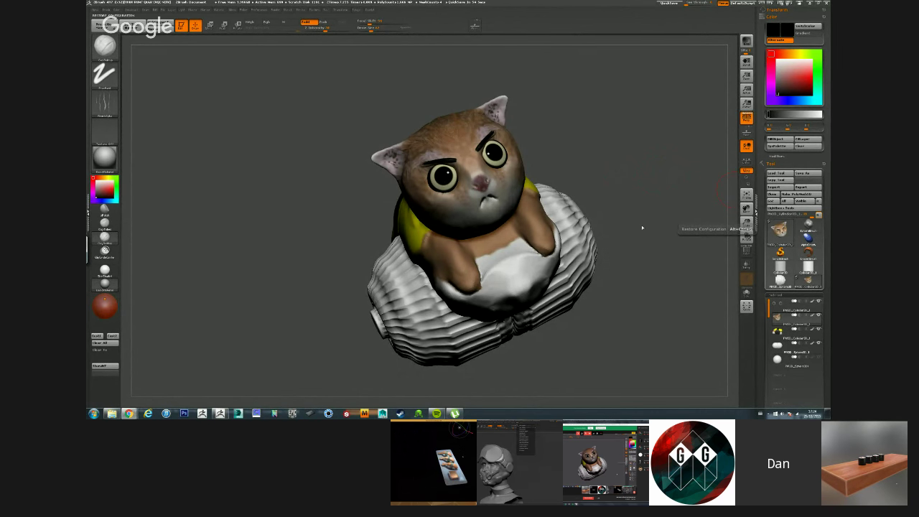
# - Examine the painted sushi cat in ZBrush from the front, the side and at different distances
pyautogui.moveTo(642, 228)
pyautogui.mouseDown()
pyautogui.moveTo(662, 232)
pyautogui.moveTo(639, 238)
pyautogui.mouseUp()
pyautogui.keyDown('ctrl'); pyautogui.moveTo(639, 238); pyautogui.dragTo(632, 221, button='right'); pyautogui.keyUp('ctrl')
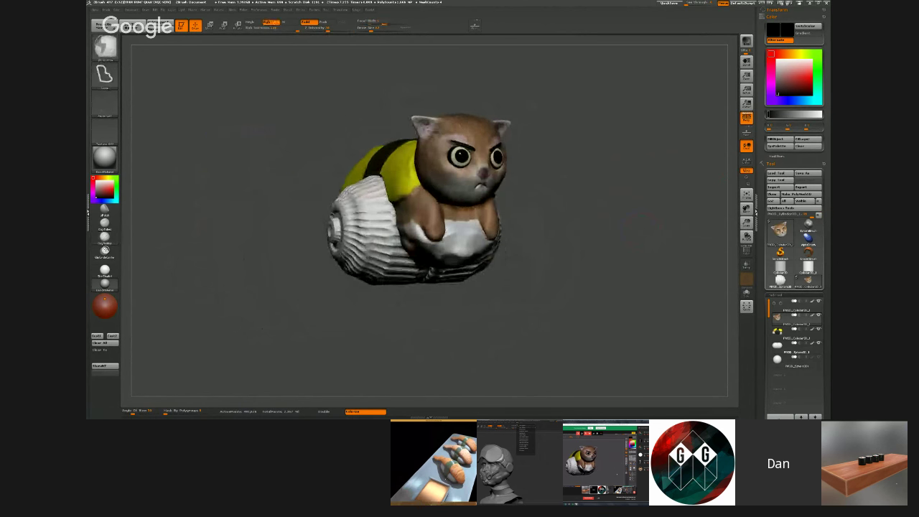
pyautogui.moveTo(599, 236); pyautogui.dragTo(640, 220)
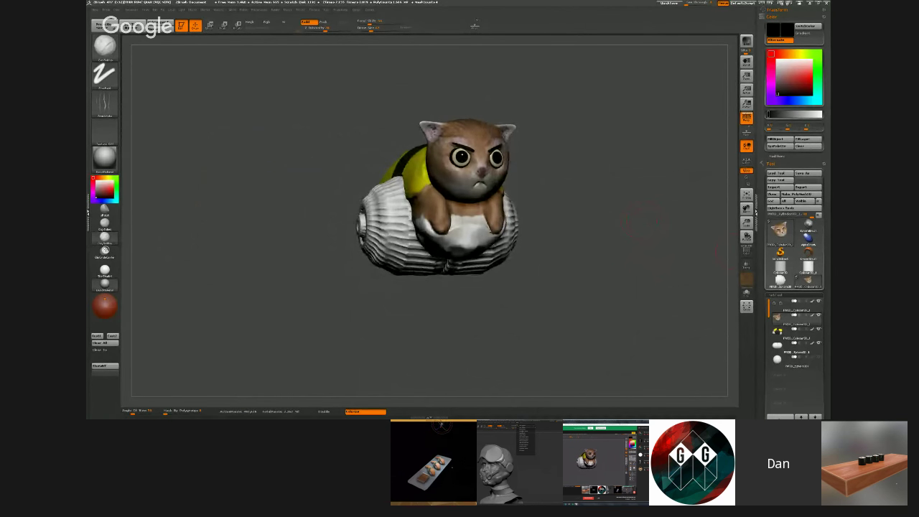
pyautogui.keyDown('ctrl'); pyautogui.moveTo(660, 215); pyautogui.dragTo(668, 220, button='right'); pyautogui.keyUp('ctrl')
pyautogui.moveTo(668, 220); pyautogui.dragTo(666, 222)
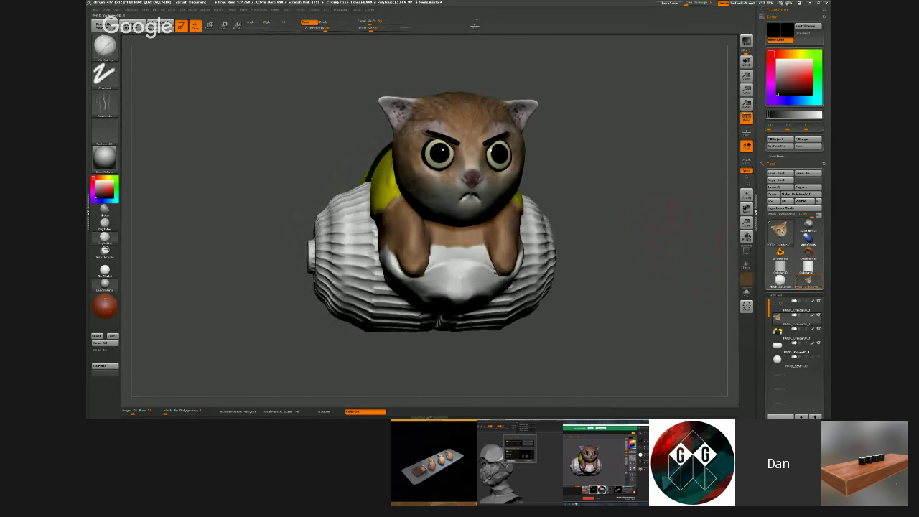
pyautogui.moveTo(808, 272)
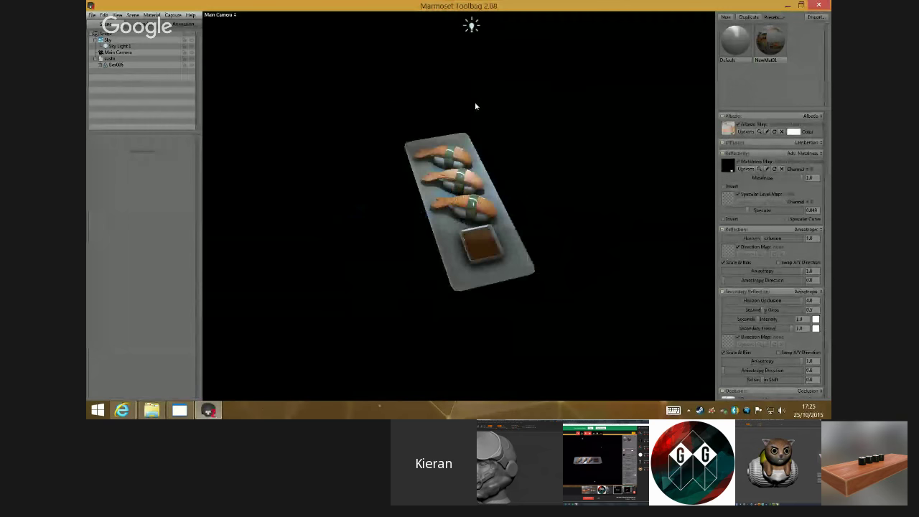
# - Switch to Marmoset Toolbag and enable depth of field in the Main Camera's focus settings
pyautogui.click(115, 54)
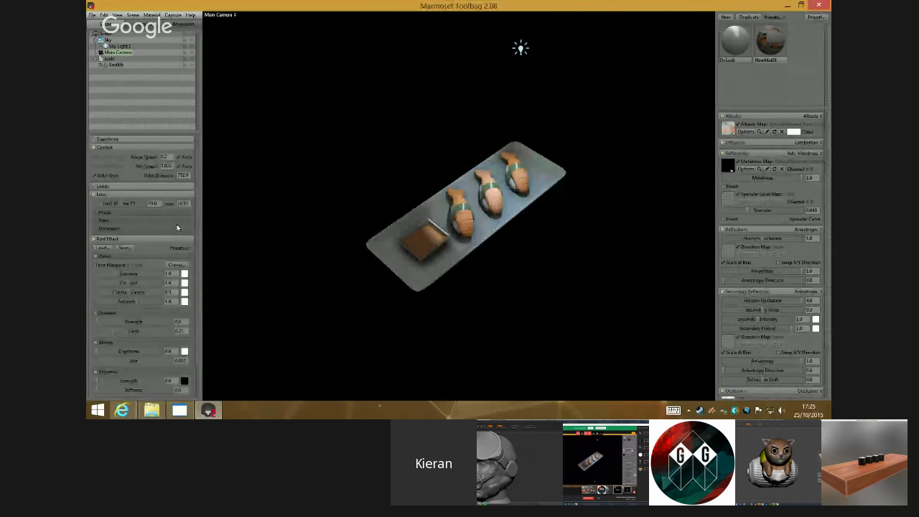
pyautogui.click(96, 219)
pyautogui.click(96, 213)
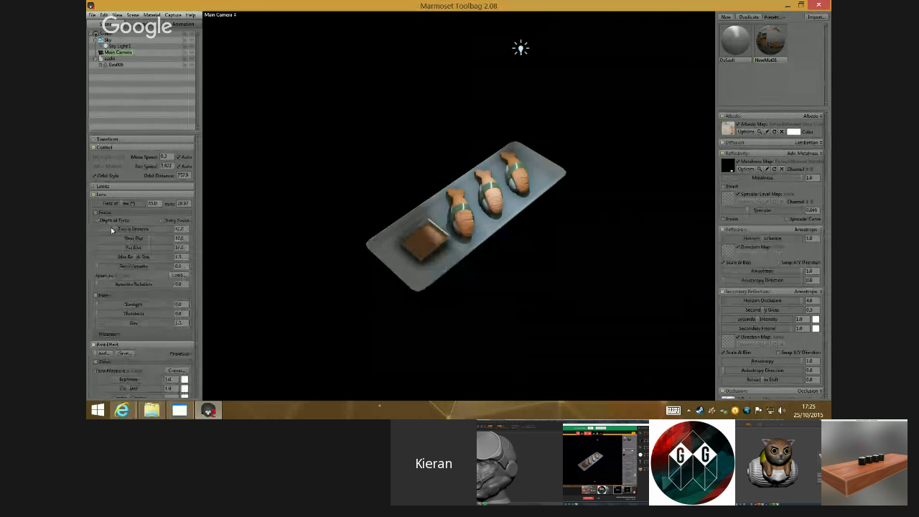
pyautogui.click(104, 220)
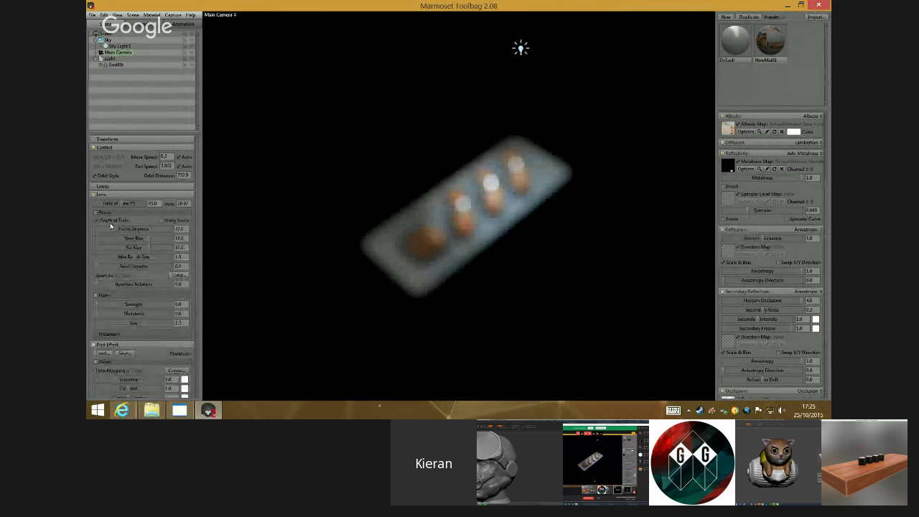
# - Focus the camera on the front of the sushi tray and frame a low, close view behind the sauce dish
pyautogui.middleClick(456, 231)
pyautogui.keyDown('alt'); pyautogui.moveTo(462, 284); pyautogui.dragTo(454, 248); pyautogui.keyUp('alt')
pyautogui.scroll(3, 454, 245)
pyautogui.middleClick(448, 268)
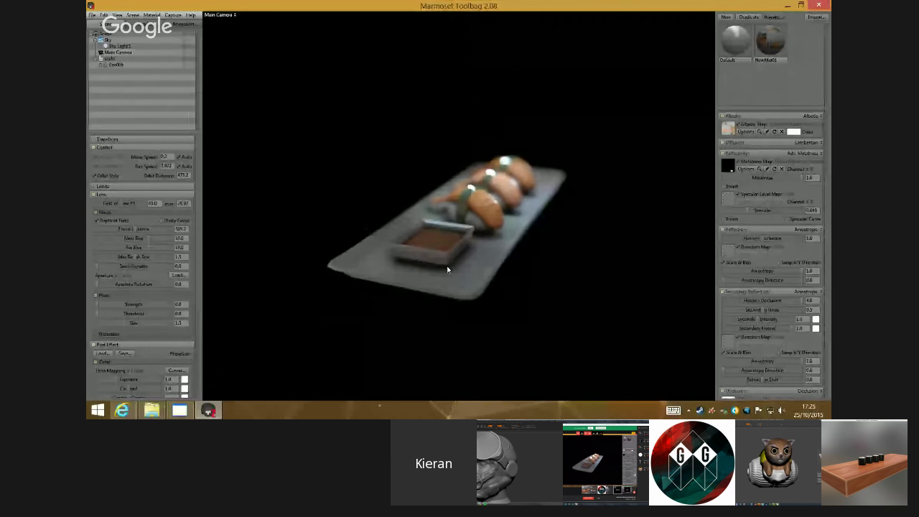
pyautogui.scroll(3, 447, 270)
pyautogui.click(451, 274)
pyautogui.scroll(3, 443, 264)
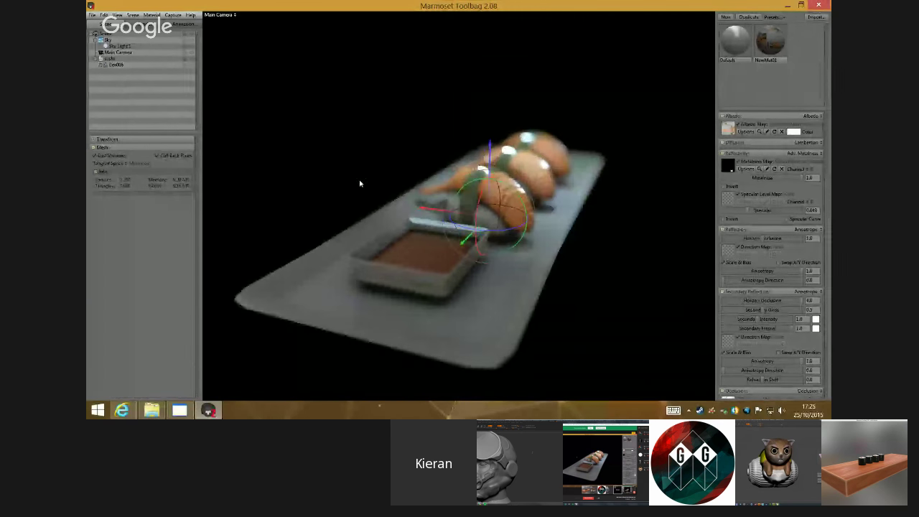
# - Hide the interface, reframe the prawn sushi from the side with the sauce dish in front, and restore the interface
pyautogui.click(342, 166)
pyautogui.press('Tab')
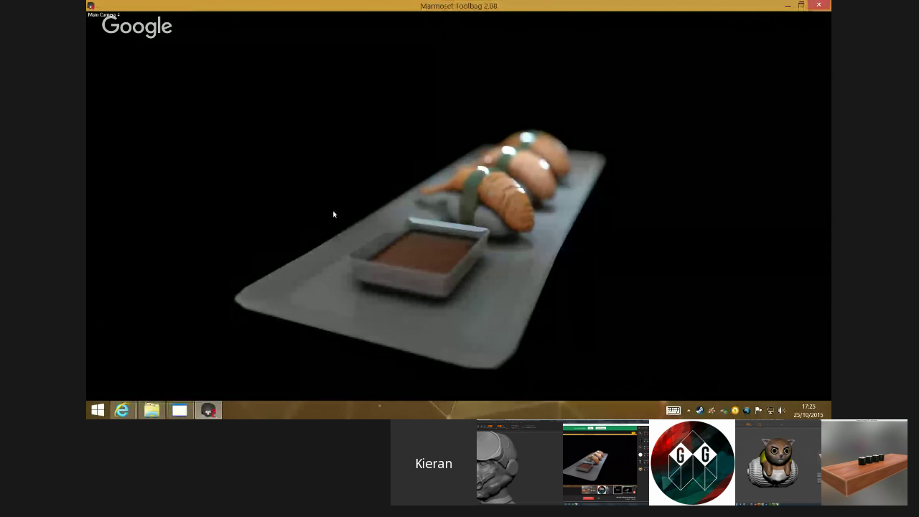
pyautogui.moveTo(333, 214); pyautogui.dragTo(431, 226)
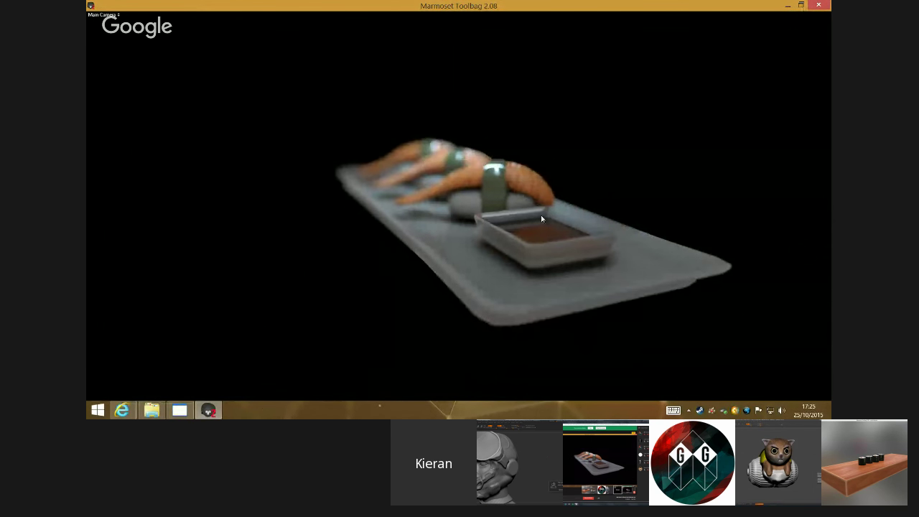
pyautogui.moveTo(542, 219); pyautogui.dragTo(519, 222)
pyautogui.press('Tab')
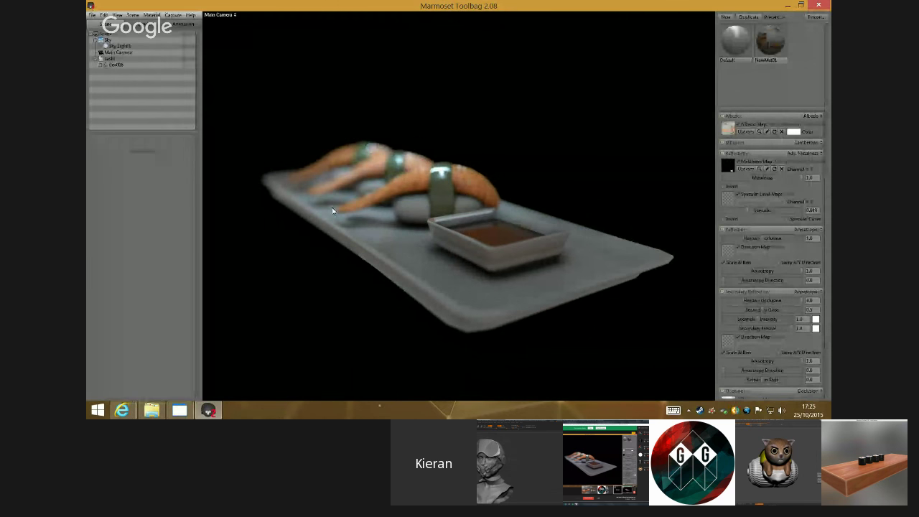
# - Expand the Main Camera's distortion settings and add chromatic aberration to the sushi render
pyautogui.click(116, 52)
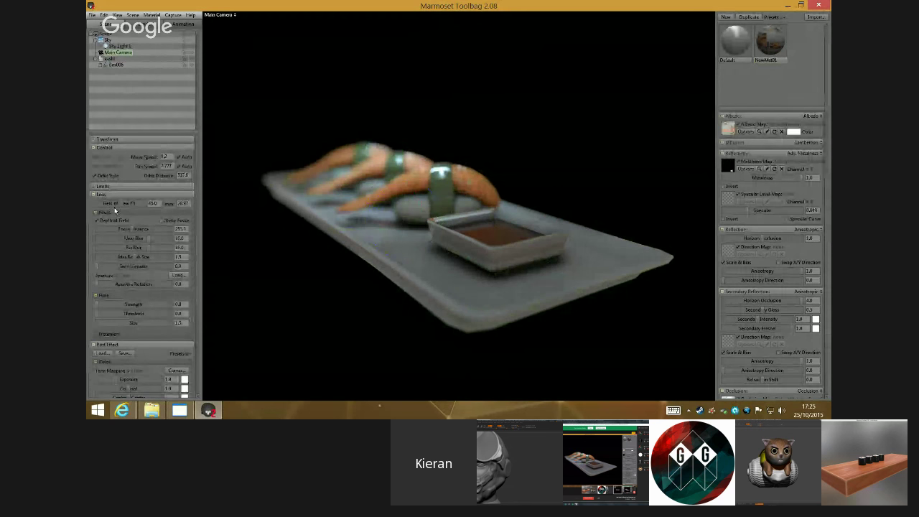
pyautogui.scroll(-3, 126, 323)
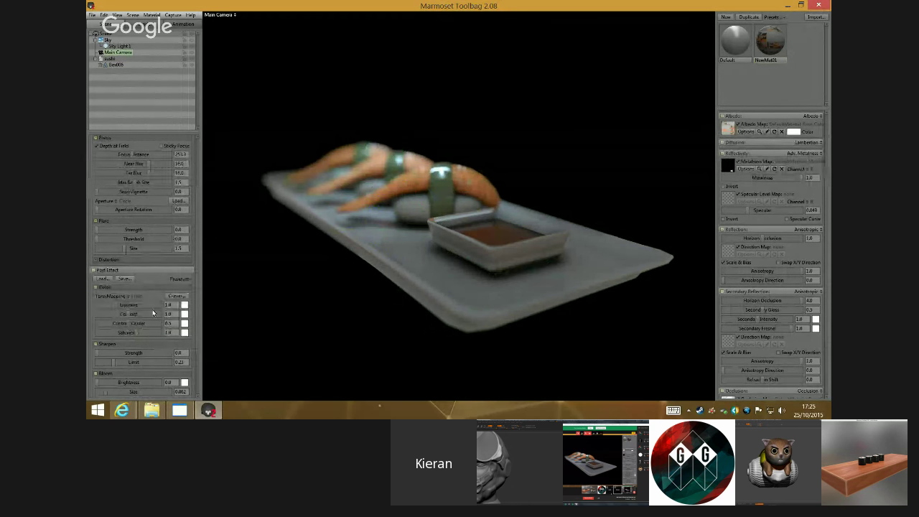
pyautogui.scroll(-2, 140, 356)
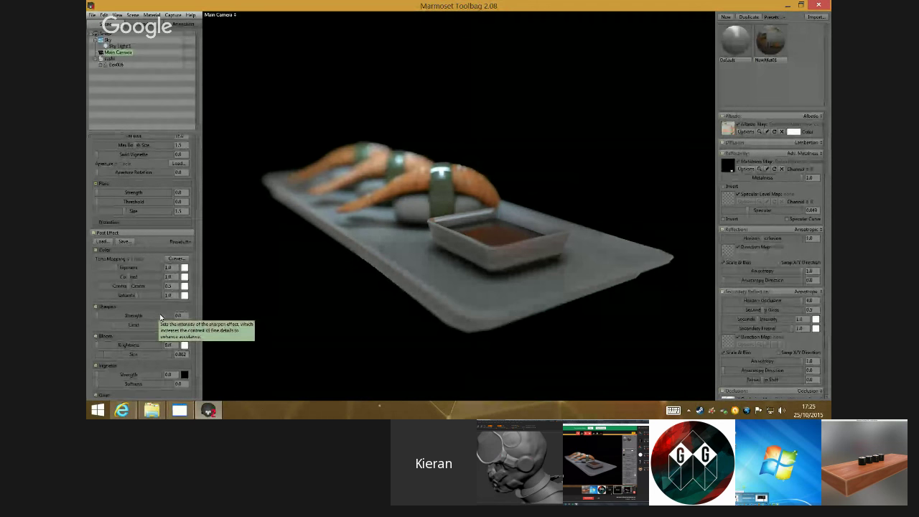
pyautogui.scroll(2, 138, 290)
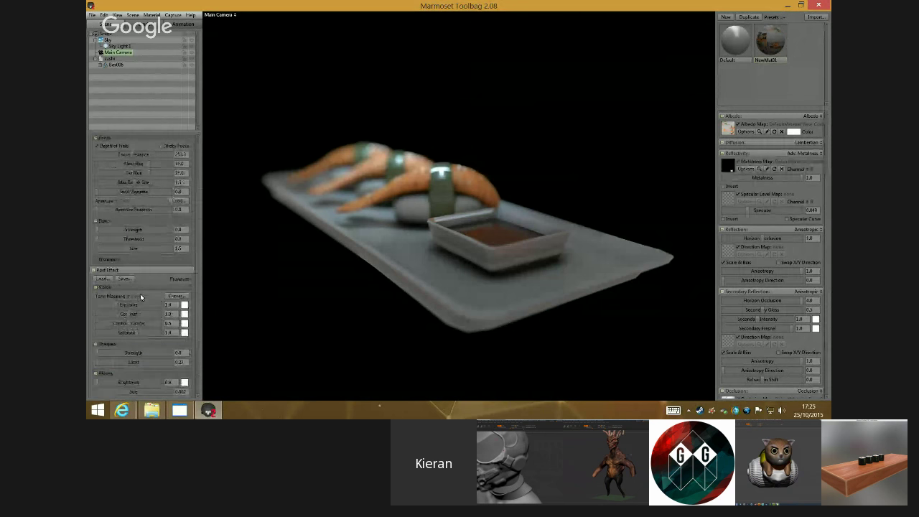
pyautogui.scroll(3, 140, 297)
pyautogui.click(100, 316)
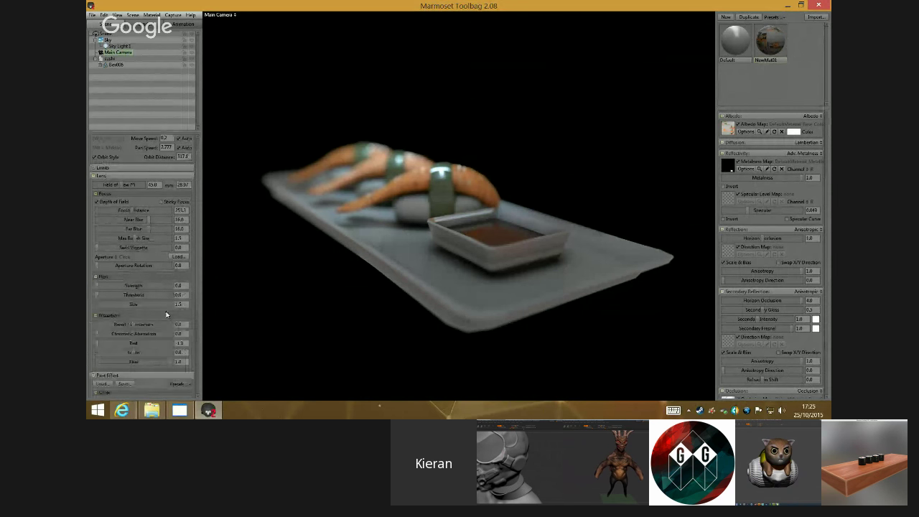
pyautogui.scroll(-1, 123, 317)
pyautogui.moveTo(166, 318); pyautogui.dragTo(166, 325)
pyautogui.scroll(-3, 172, 338)
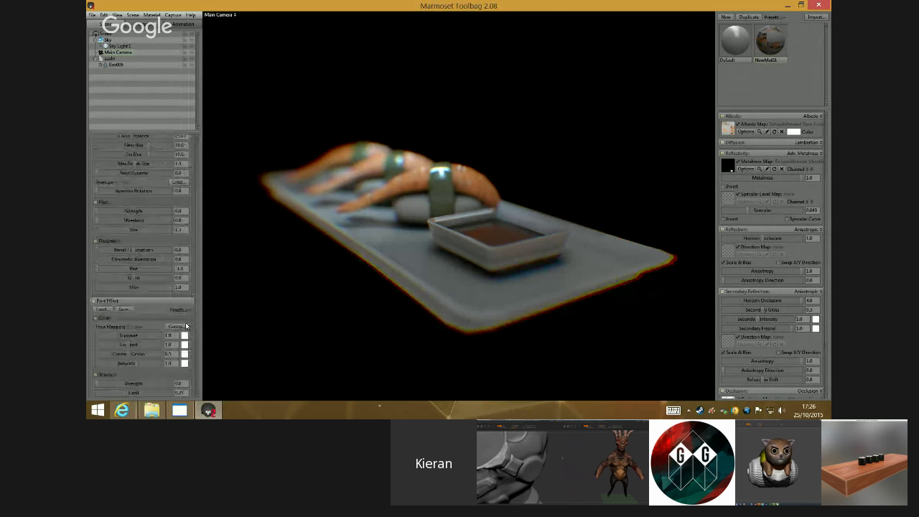
# - Apply the Portrait post effect preset to the Main Camera and increase the chromatic aberration on the sushi render
pyautogui.click(185, 314)
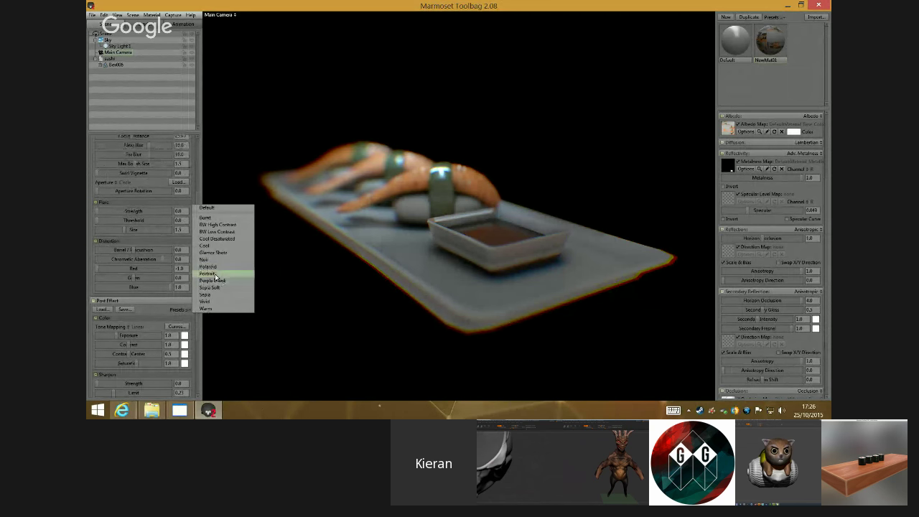
pyautogui.click(215, 275)
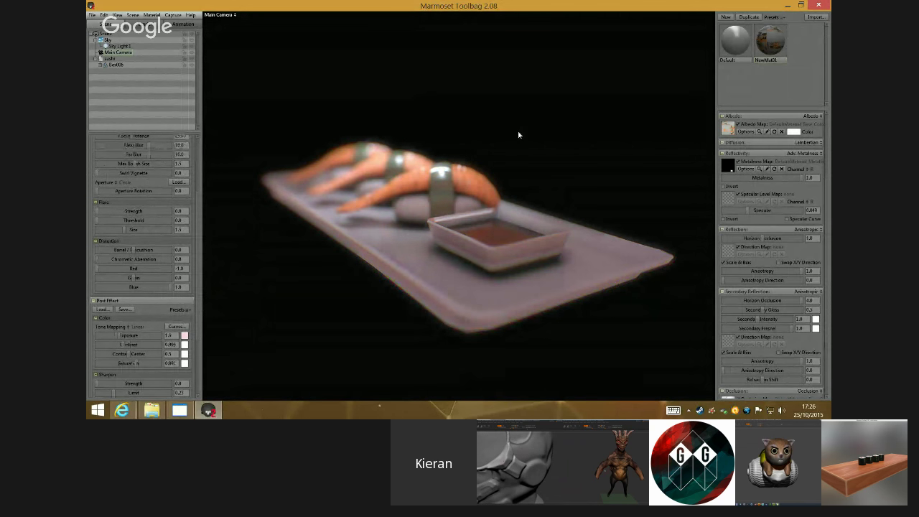
pyautogui.scroll(1, 108, 222)
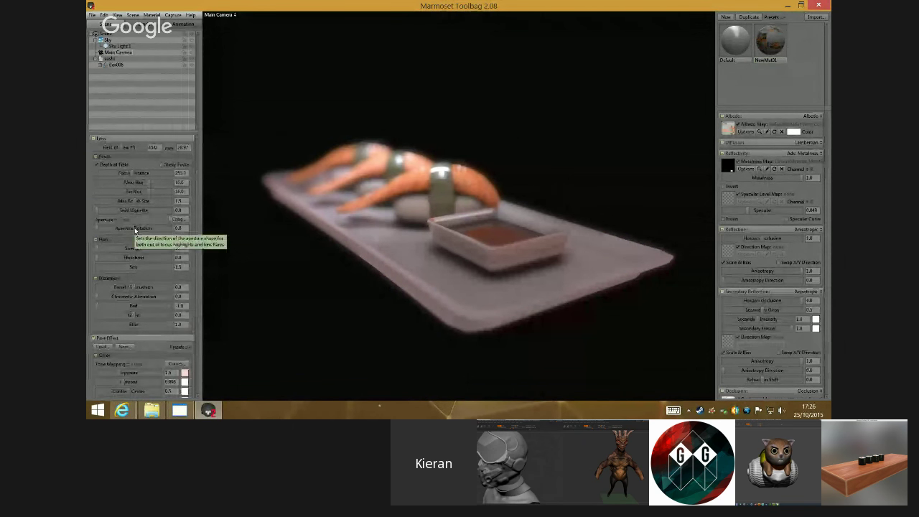
pyautogui.scroll(1, 134, 227)
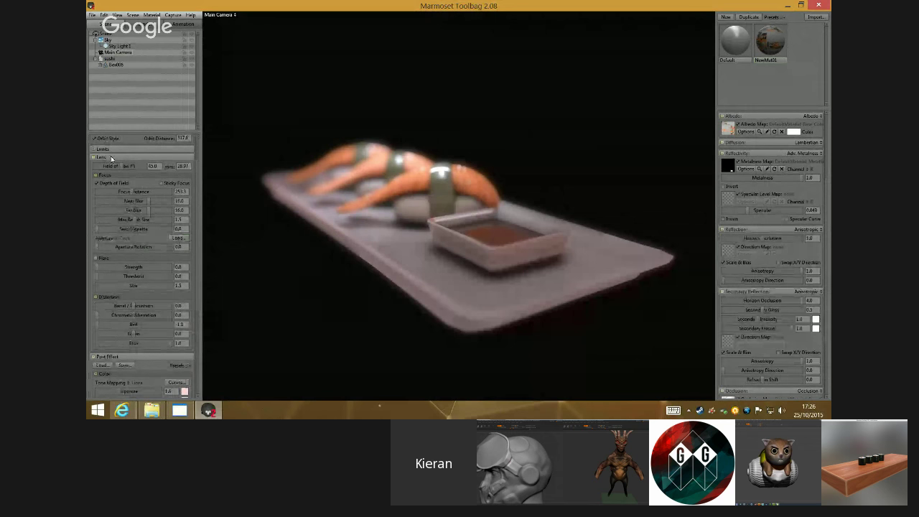
pyautogui.scroll(-1, 134, 285)
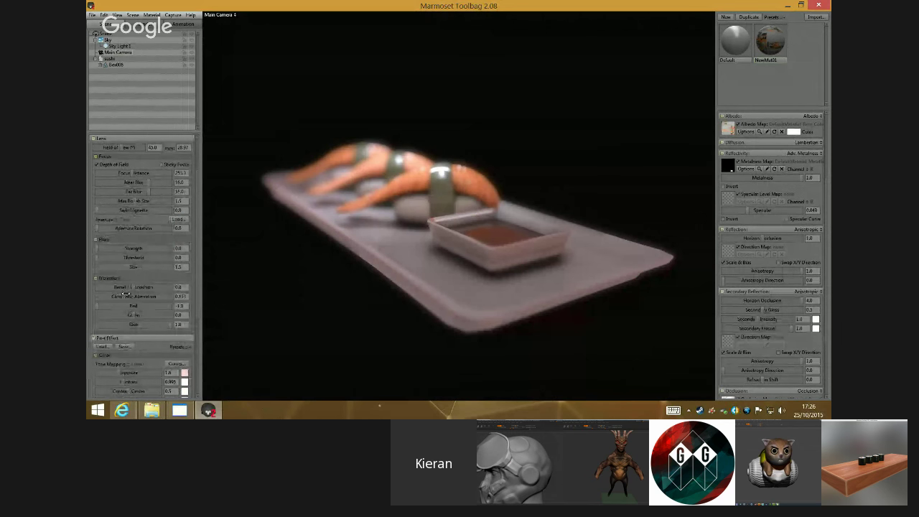
pyautogui.moveTo(153, 295)
pyautogui.mouseDown()
pyautogui.moveTo(182, 299)
pyautogui.moveTo(165, 300)
pyautogui.mouseUp()
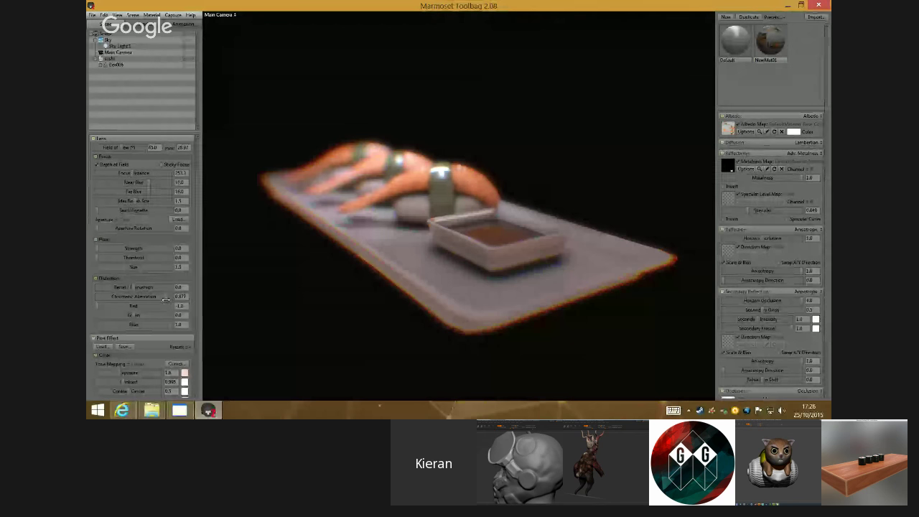
# - Set the depth-of-field focus on the front prawn sushi behind the sauce dish and hide the interface
pyautogui.middleClick(444, 204)
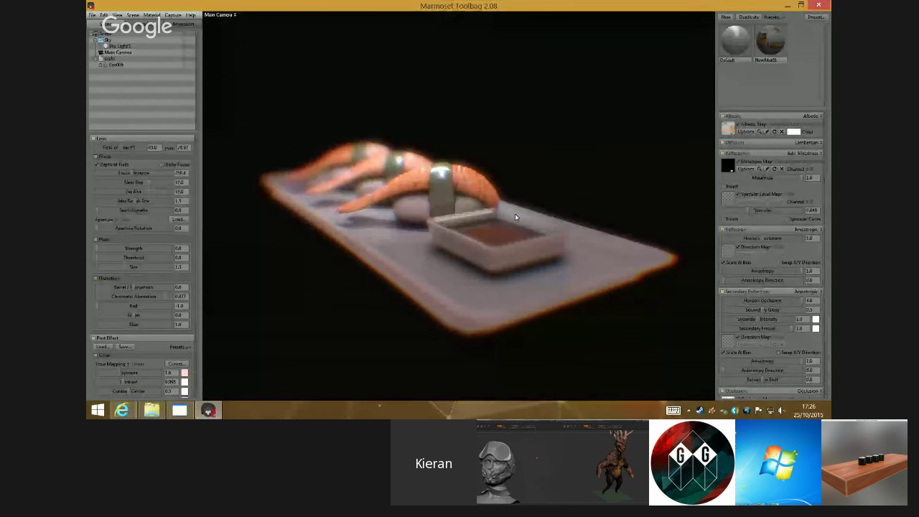
pyautogui.press('Tab')
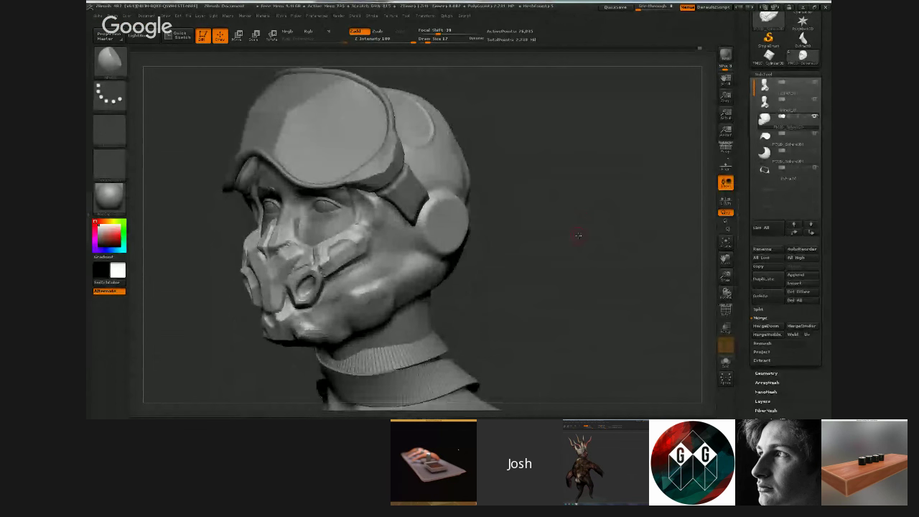
# - Switch to ZBrush and examine the helmeted head's goggles and face mask from the front and close up
pyautogui.moveTo(579, 225)
pyautogui.mouseDown()
pyautogui.moveTo(527, 227)
pyautogui.moveTo(567, 210)
pyautogui.moveTo(568, 230)
pyautogui.moveTo(581, 239)
pyautogui.mouseUp()
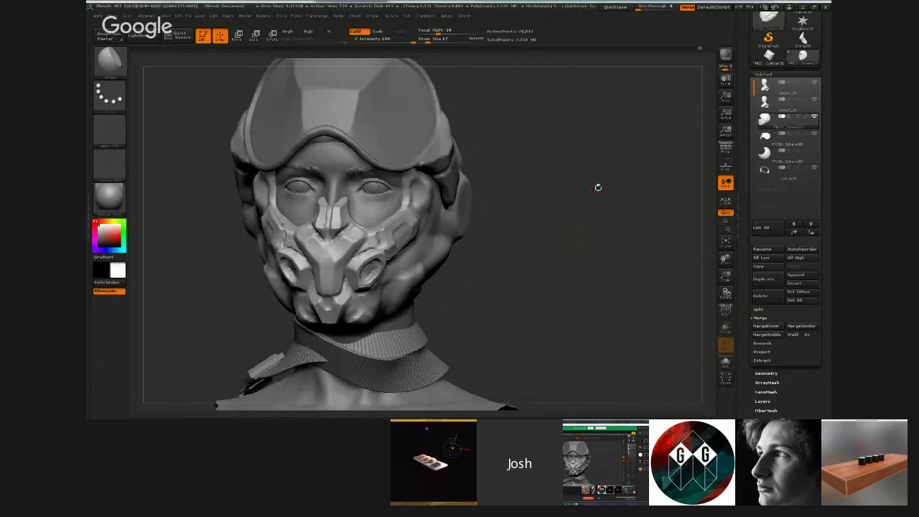
pyautogui.moveTo(596, 186)
pyautogui.mouseDown()
pyautogui.moveTo(641, 231)
pyautogui.moveTo(610, 215)
pyautogui.moveTo(607, 160)
pyautogui.moveTo(630, 164)
pyautogui.moveTo(622, 160)
pyautogui.moveTo(640, 191)
pyautogui.moveTo(621, 231)
pyautogui.mouseUp()
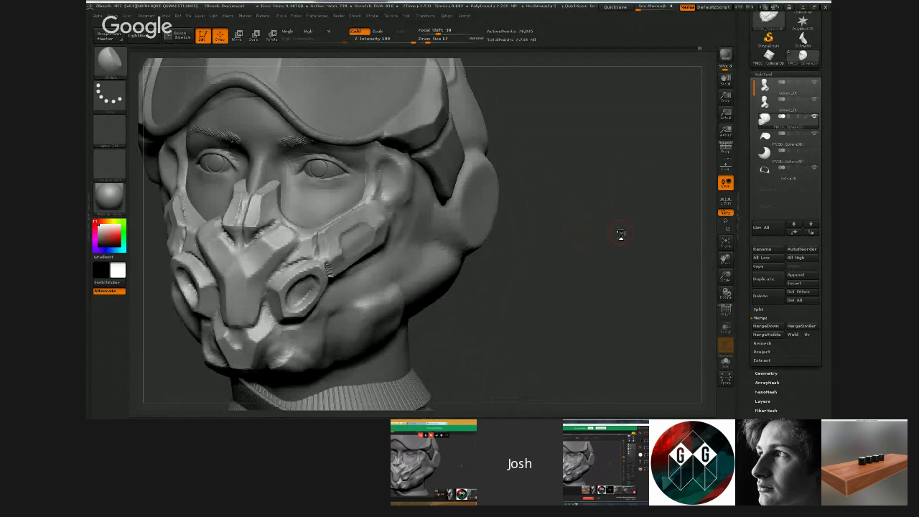
pyautogui.moveTo(612, 169); pyautogui.dragTo(609, 209)
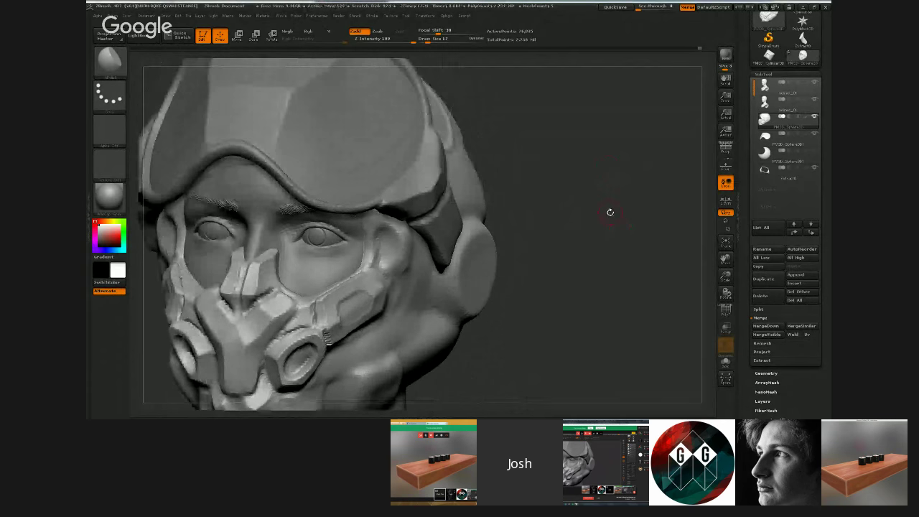